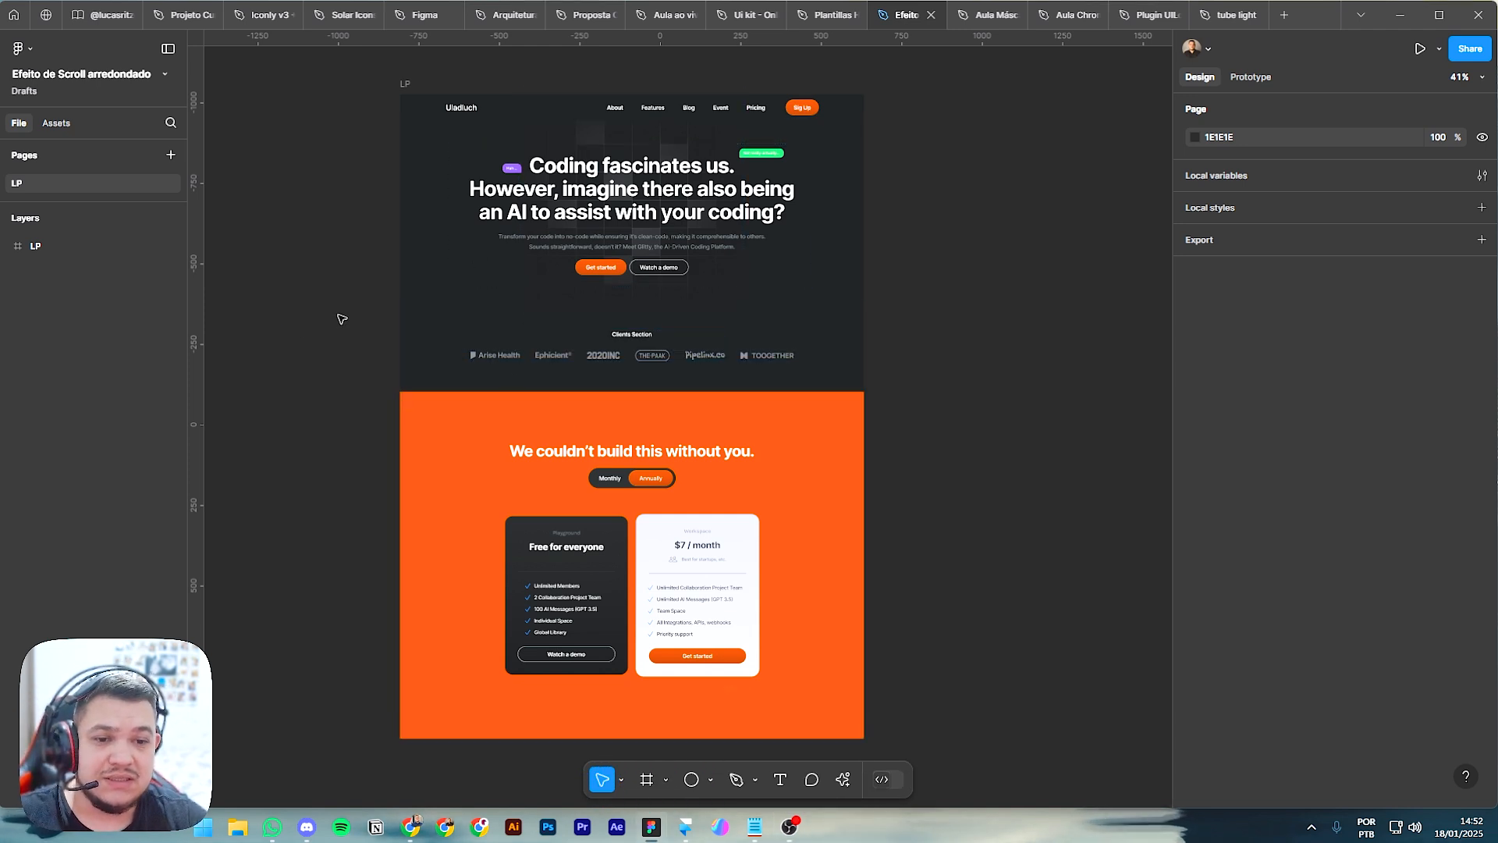
# Step: Draw a square about 832 × 832 beside the LP frame and fill it with the orange sampled from the landing page
pyautogui.moveTo(275, 324); pyautogui.dragTo(582, 335)
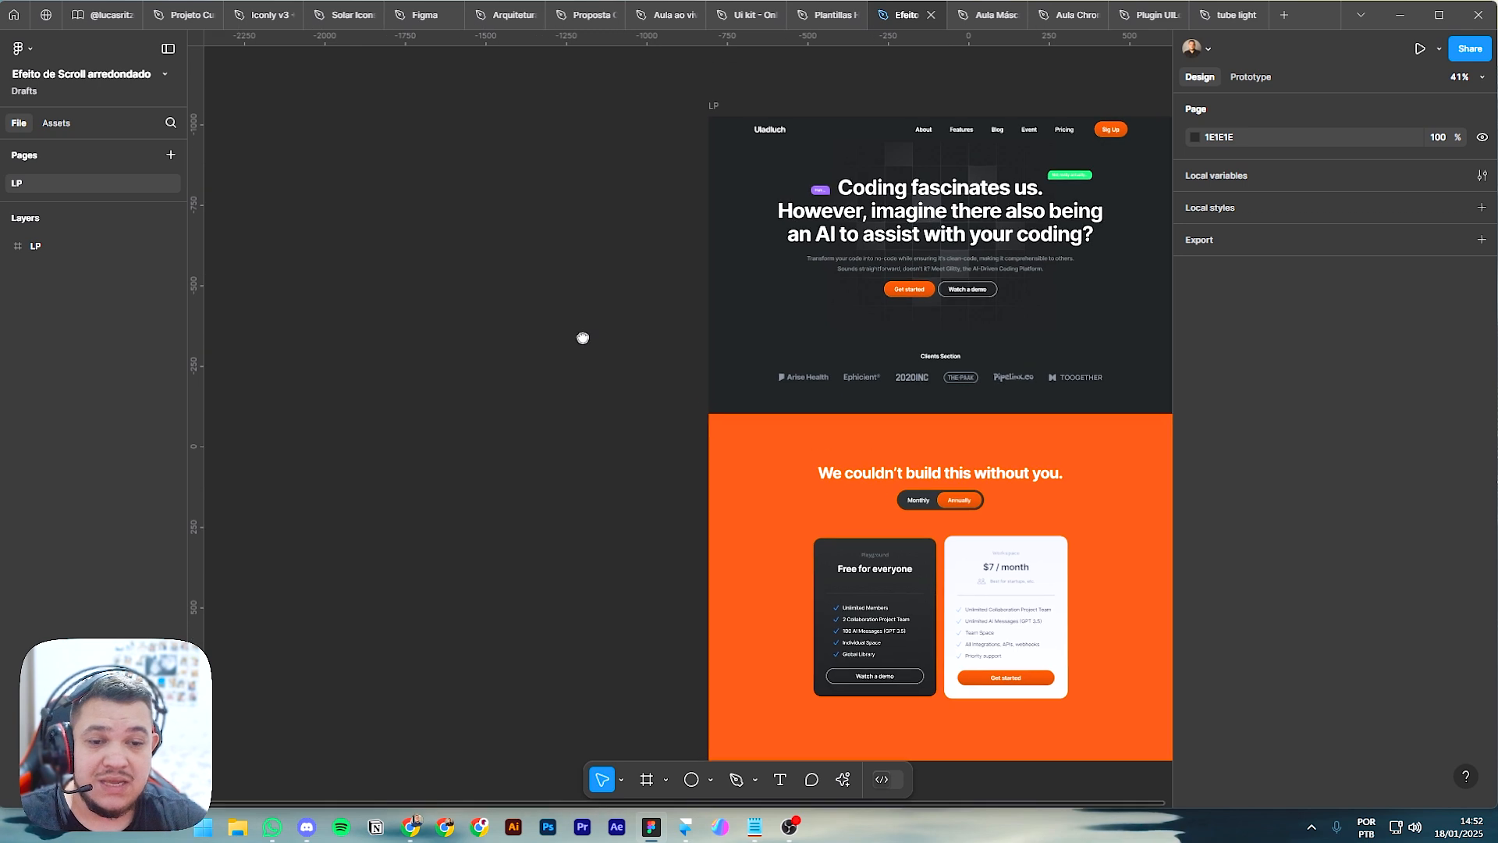
pyautogui.scroll(4, 312, 373)
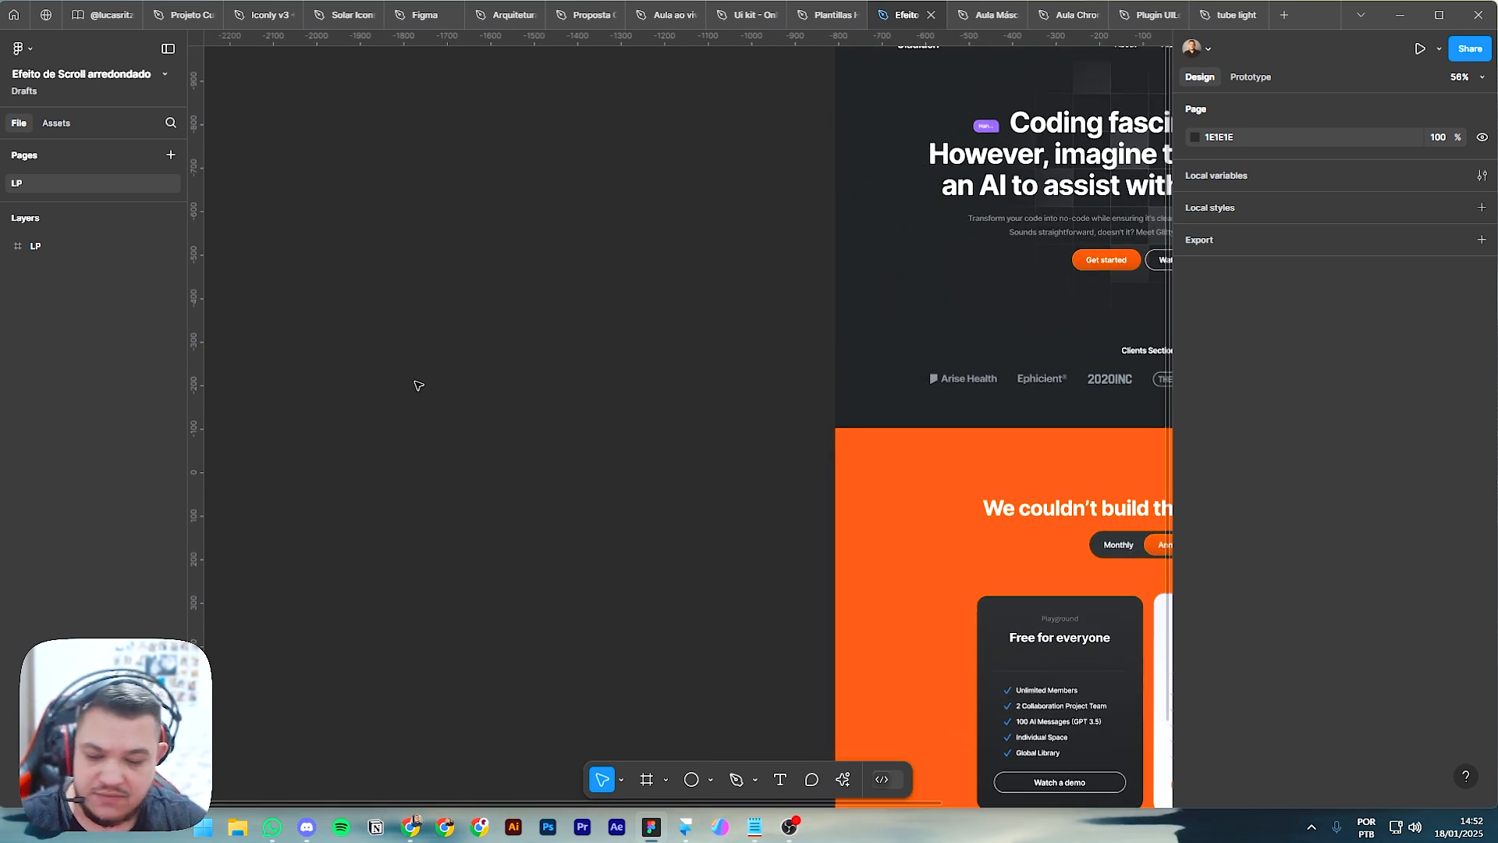
pyautogui.press('r')
pyautogui.moveTo(311, 270); pyautogui.dragTo(671, 627)
pyautogui.press('i')
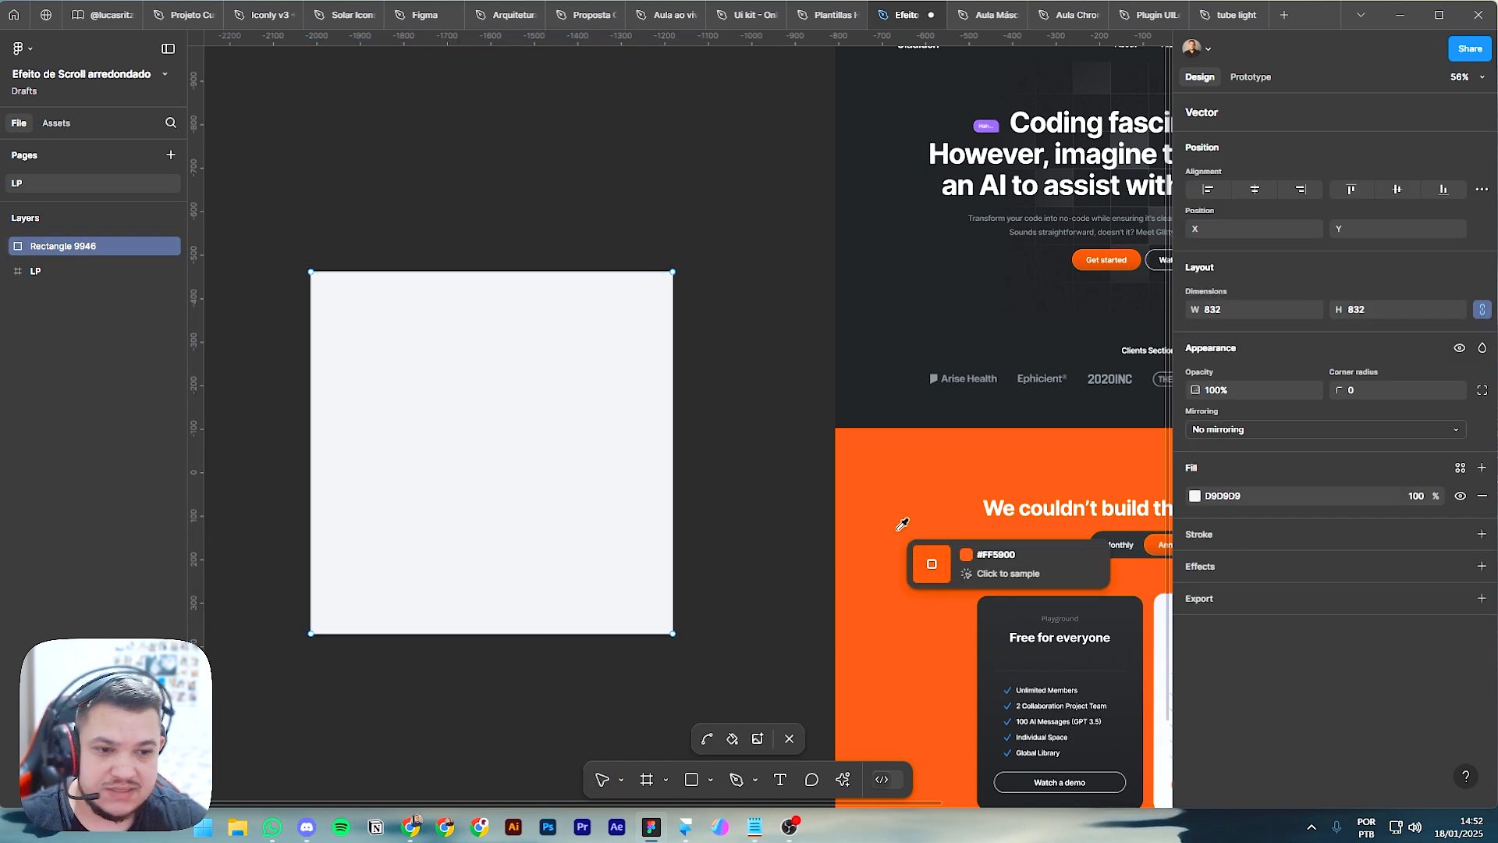
pyautogui.click(879, 454)
pyautogui.click(754, 272)
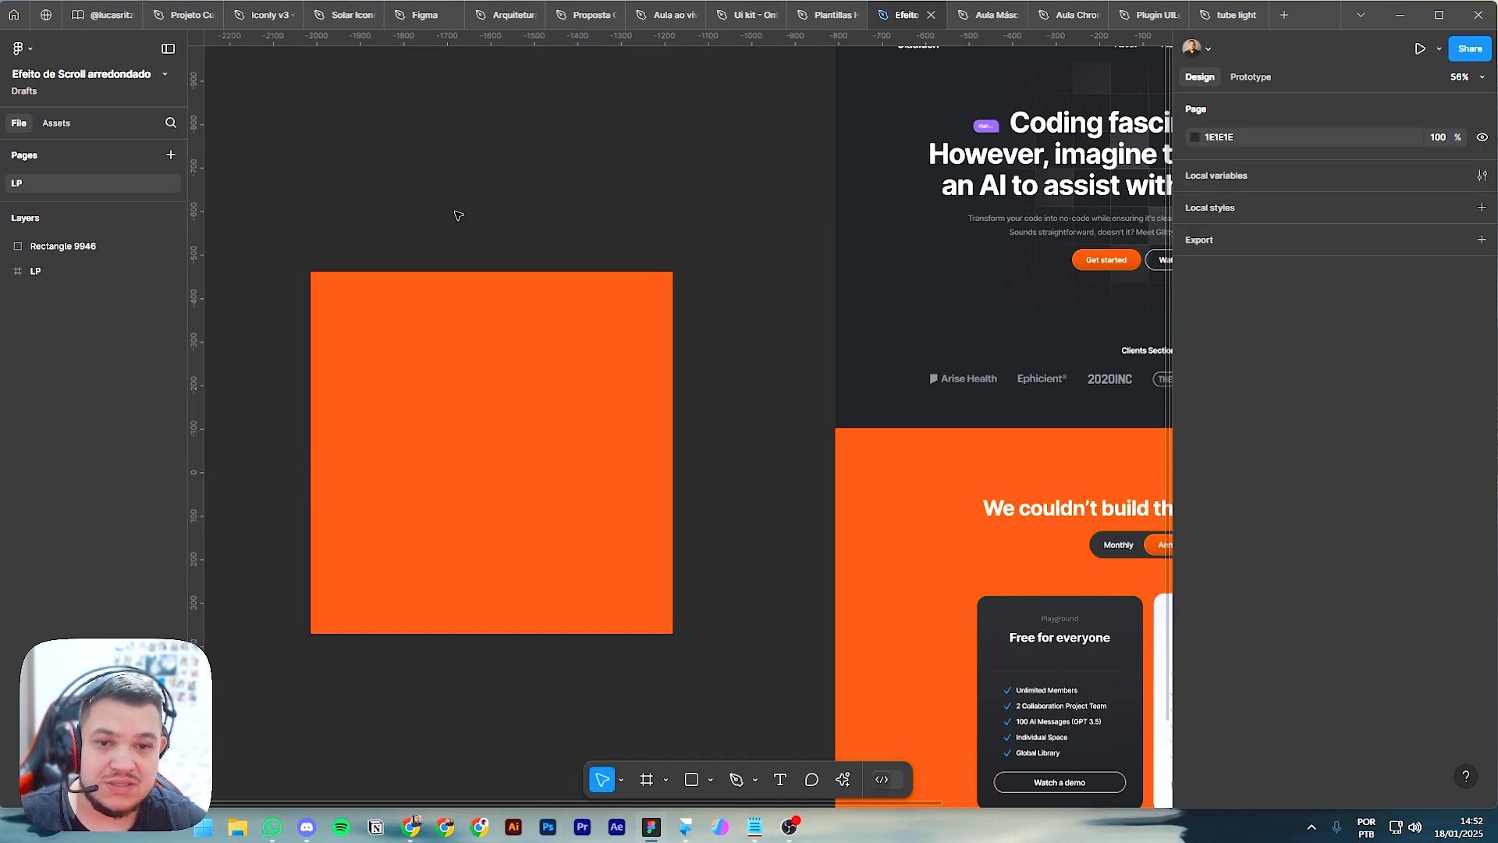
# Step: Duplicate the orange square into a two-by-two grid of separate squares beside the landing page
pyautogui.scroll(1, 458, 216)
pyautogui.scroll(1, 458, 215)
pyautogui.scroll(1, 458, 215)
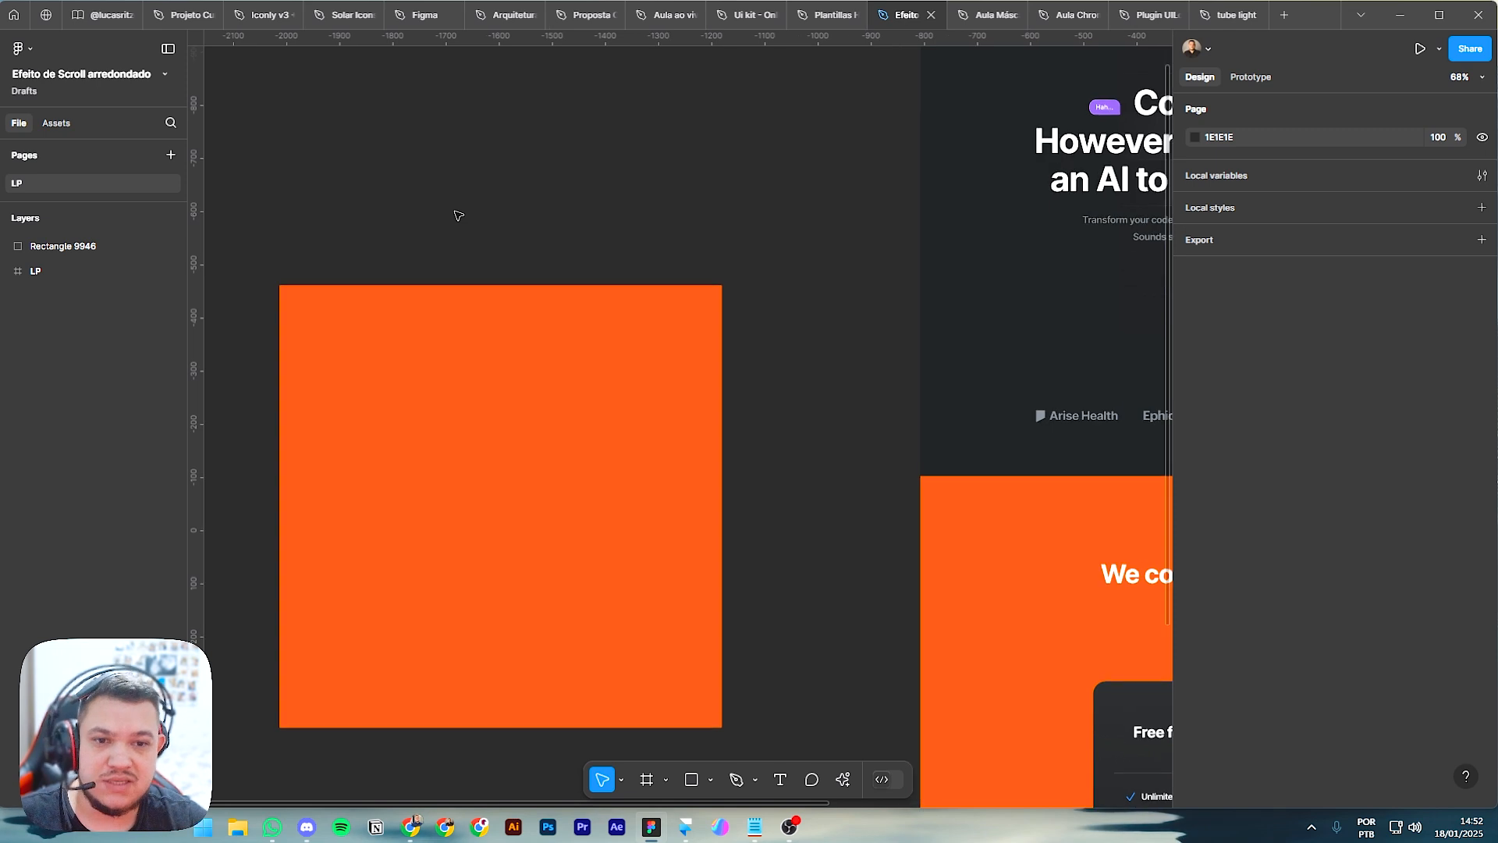
pyautogui.scroll(-6, 458, 216)
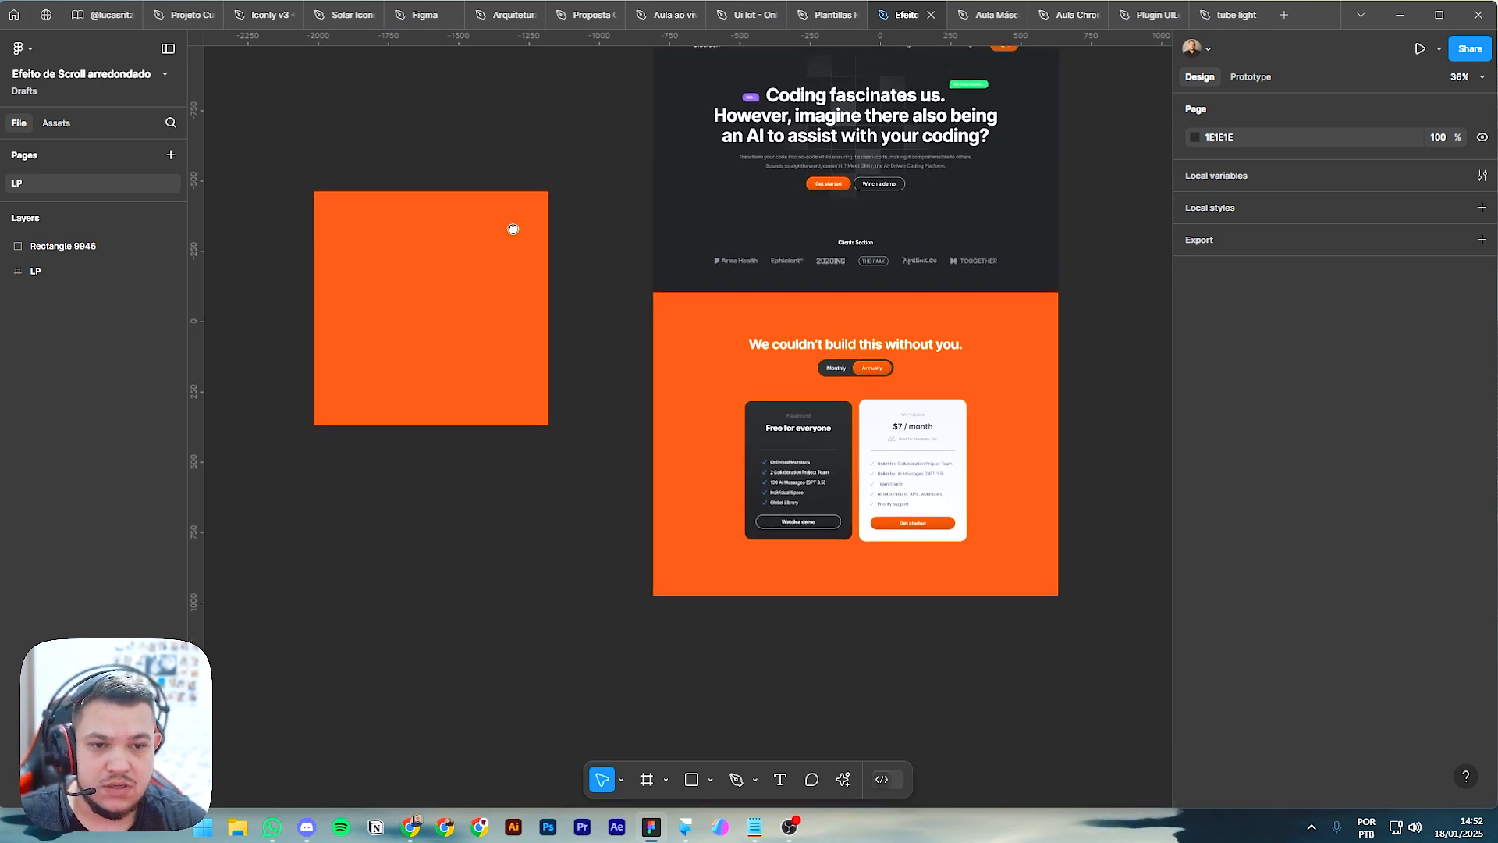
pyautogui.moveTo(438, 231); pyautogui.dragTo(441, 488)
pyautogui.moveTo(301, 316); pyautogui.dragTo(467, 295)
pyautogui.click(679, 294)
pyautogui.moveTo(722, 499); pyautogui.dragTo(445, 502)
pyautogui.click(611, 114)
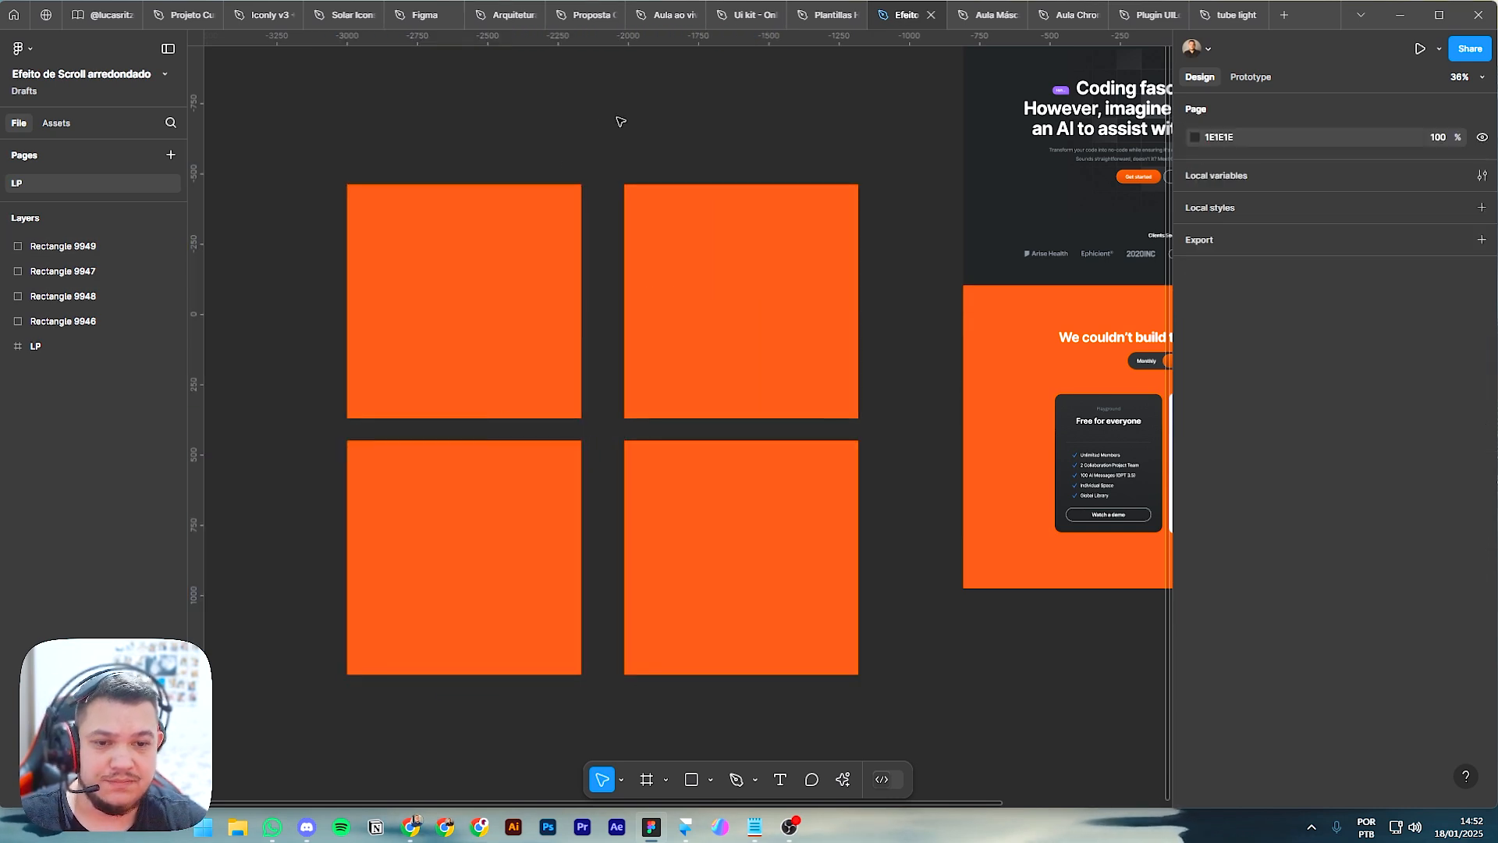
# Step: Draw a circle about 176 × 176 and centre it on the top edge of the upper-left orange square
pyautogui.scroll(5, 441, 117)
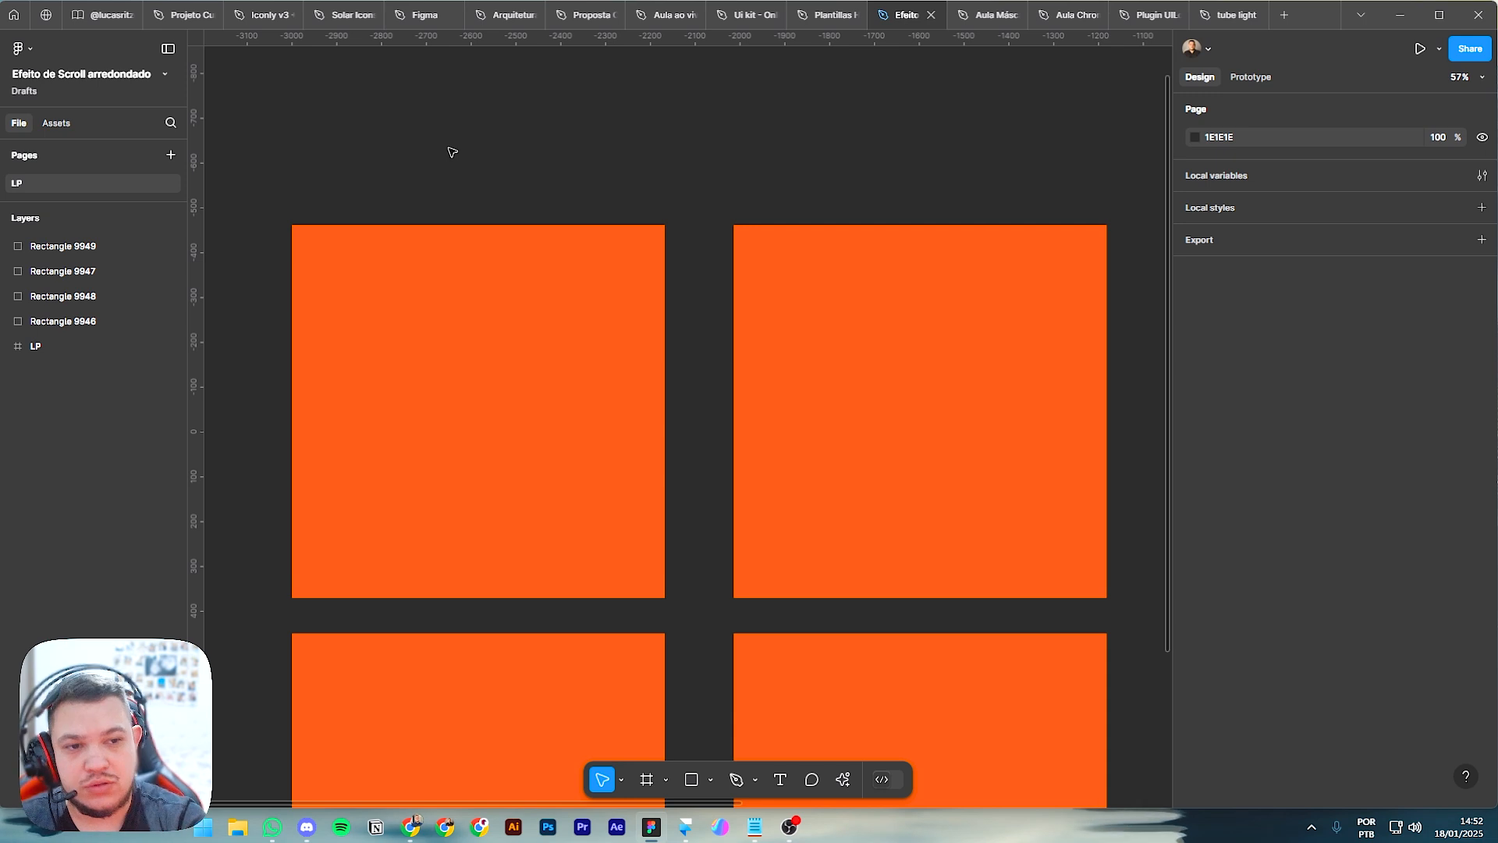
pyautogui.scroll(2, 469, 155)
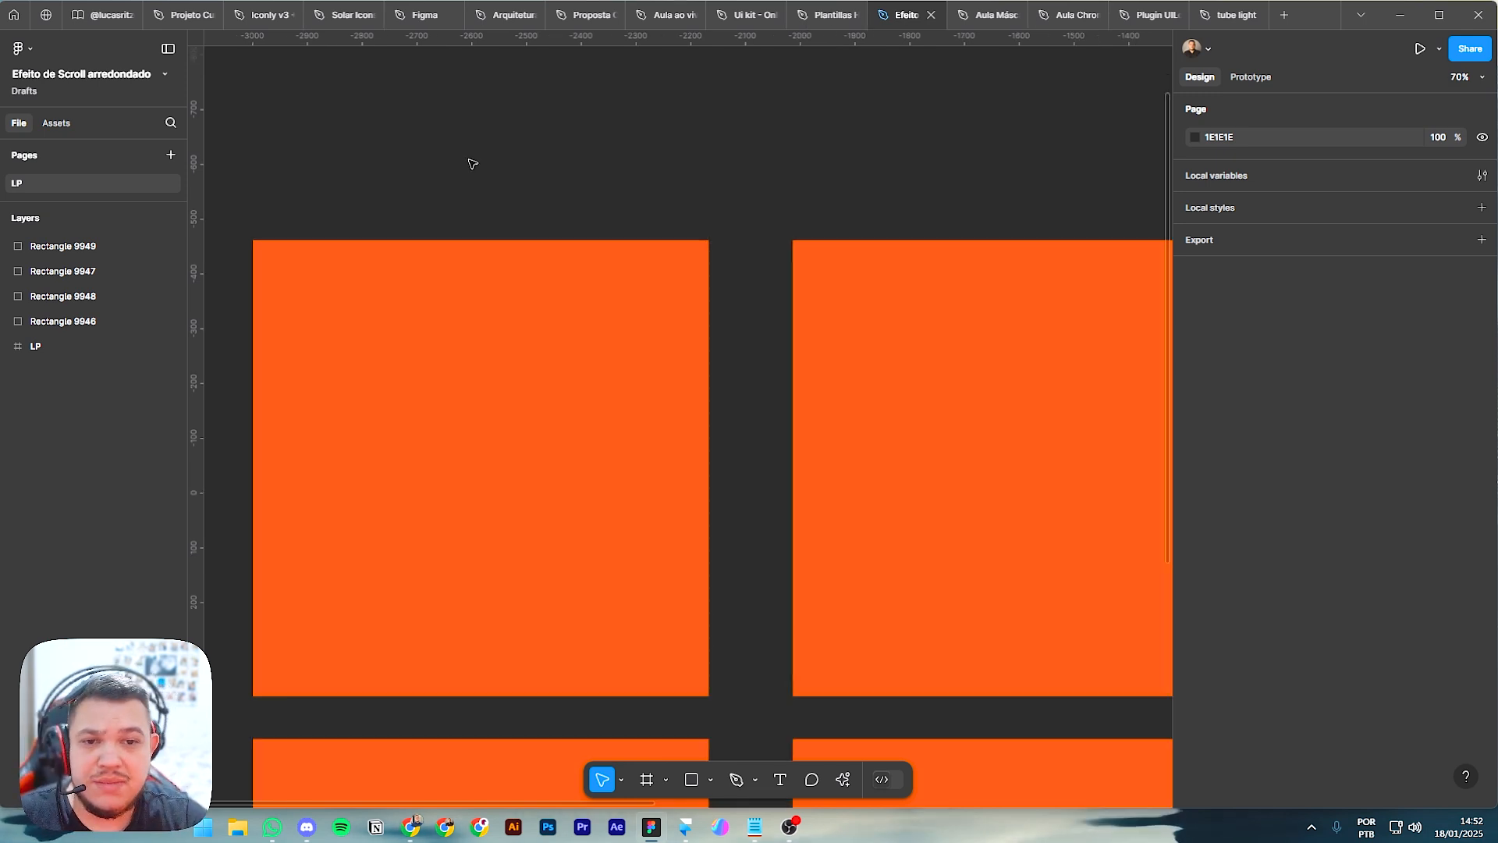
pyautogui.press('o')
pyautogui.moveTo(400, 188); pyautogui.dragTo(528, 317)
pyautogui.moveTo(445, 291)
pyautogui.mouseDown()
pyautogui.moveTo(466, 269)
pyautogui.moveTo(491, 283)
pyautogui.mouseUp()
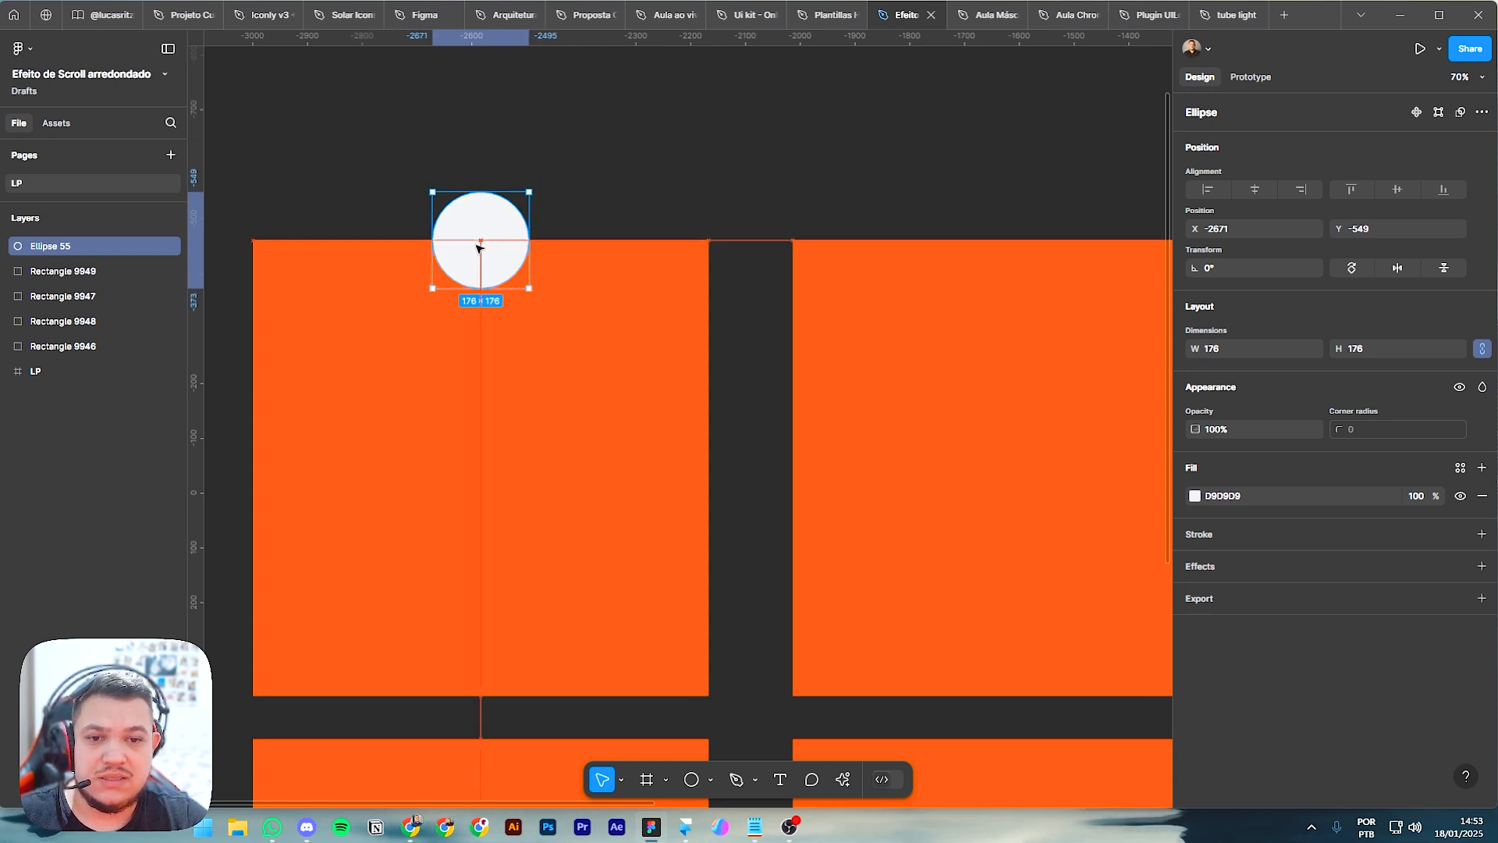
pyautogui.click(582, 194)
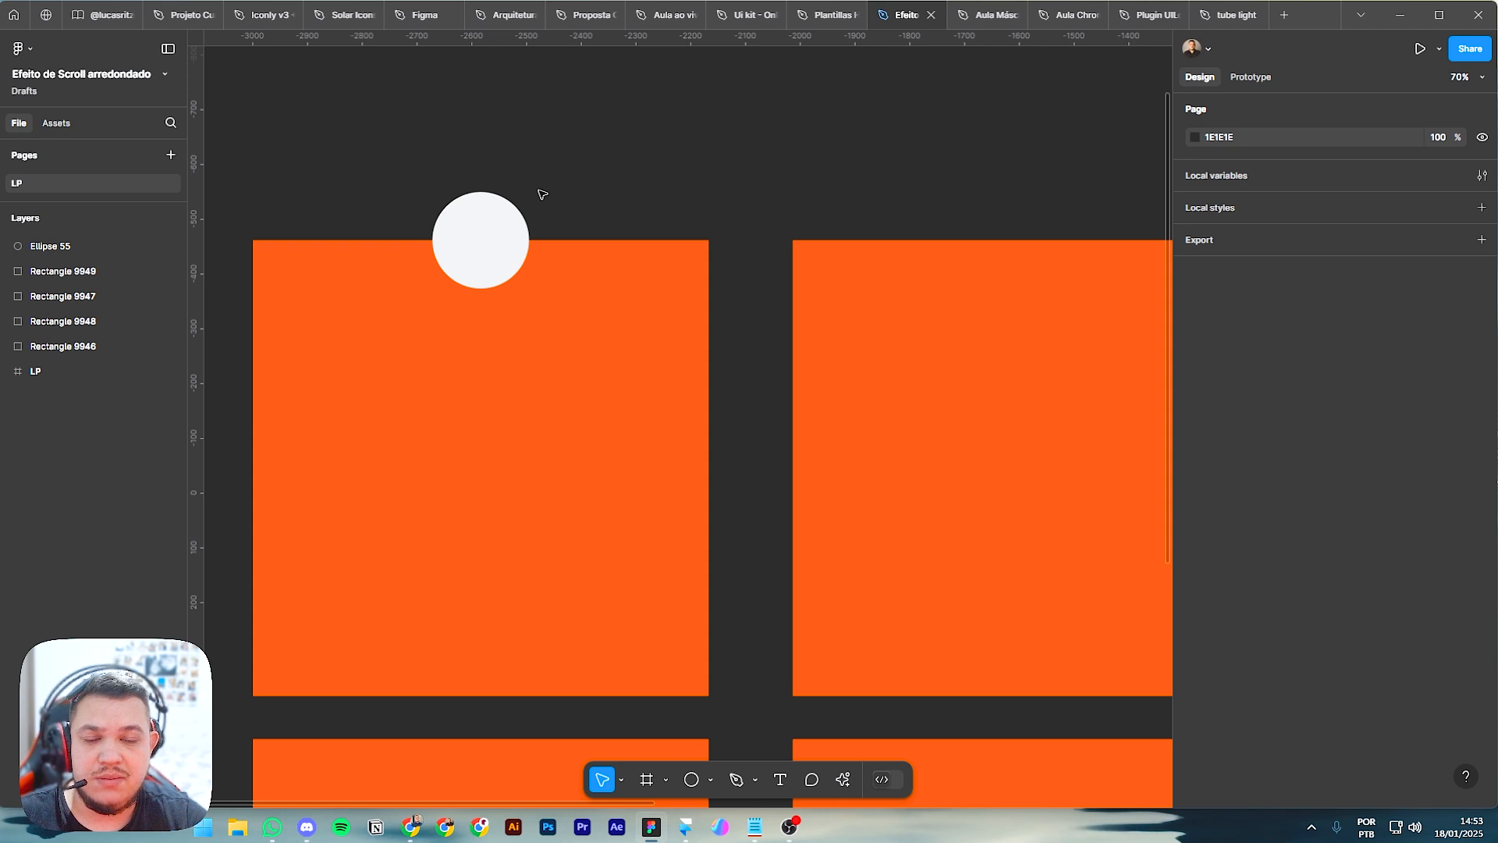
# Step: Set the circle's fill to white, FFFFFF
pyautogui.click(515, 227)
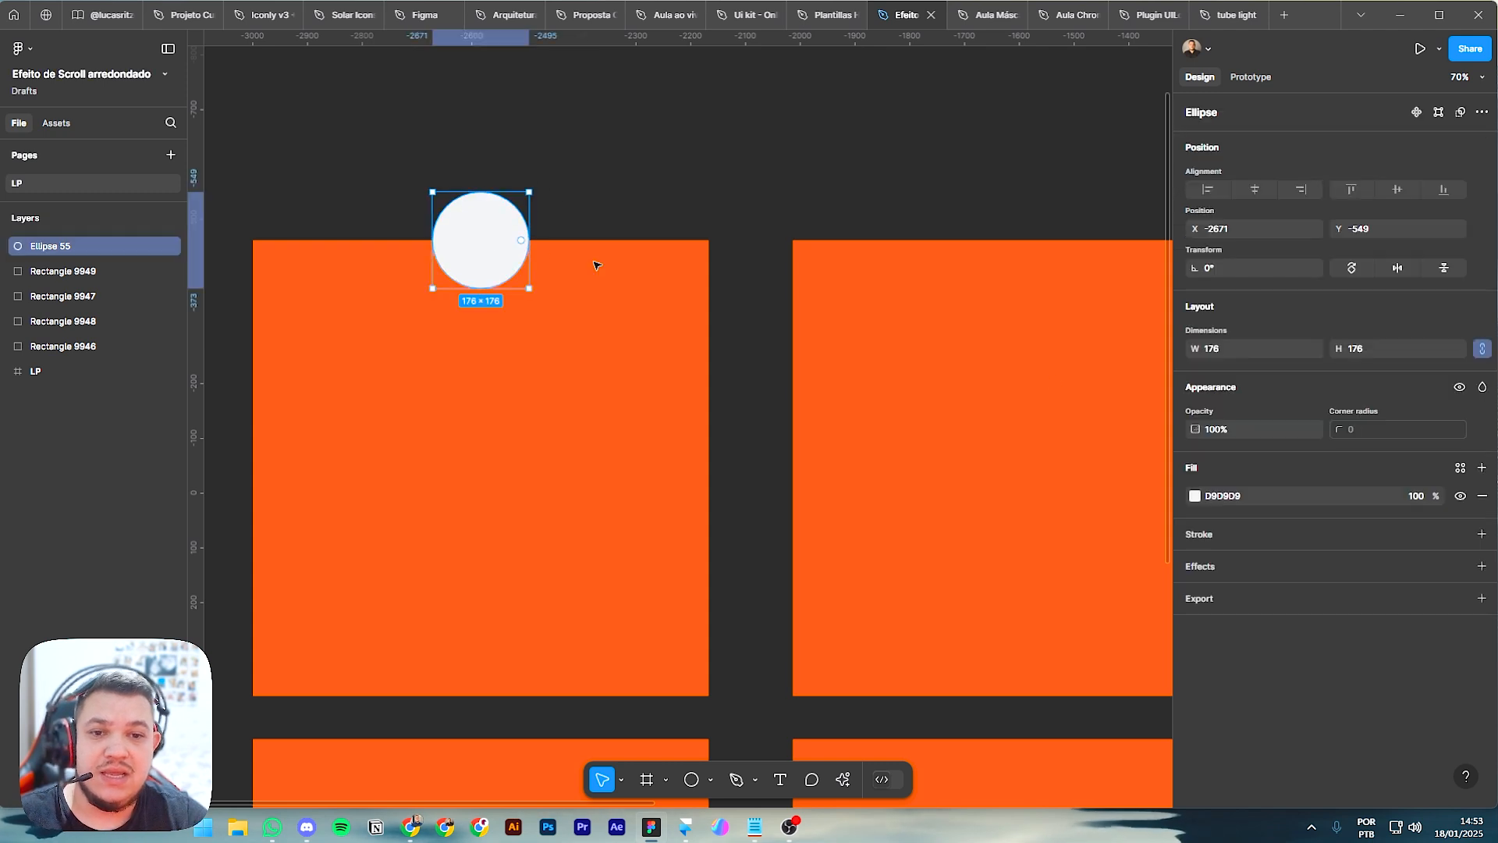
pyautogui.click(1193, 496)
pyautogui.moveTo(961, 464); pyautogui.dragTo(939, 420)
pyautogui.hotkey('ctrl', 'z')
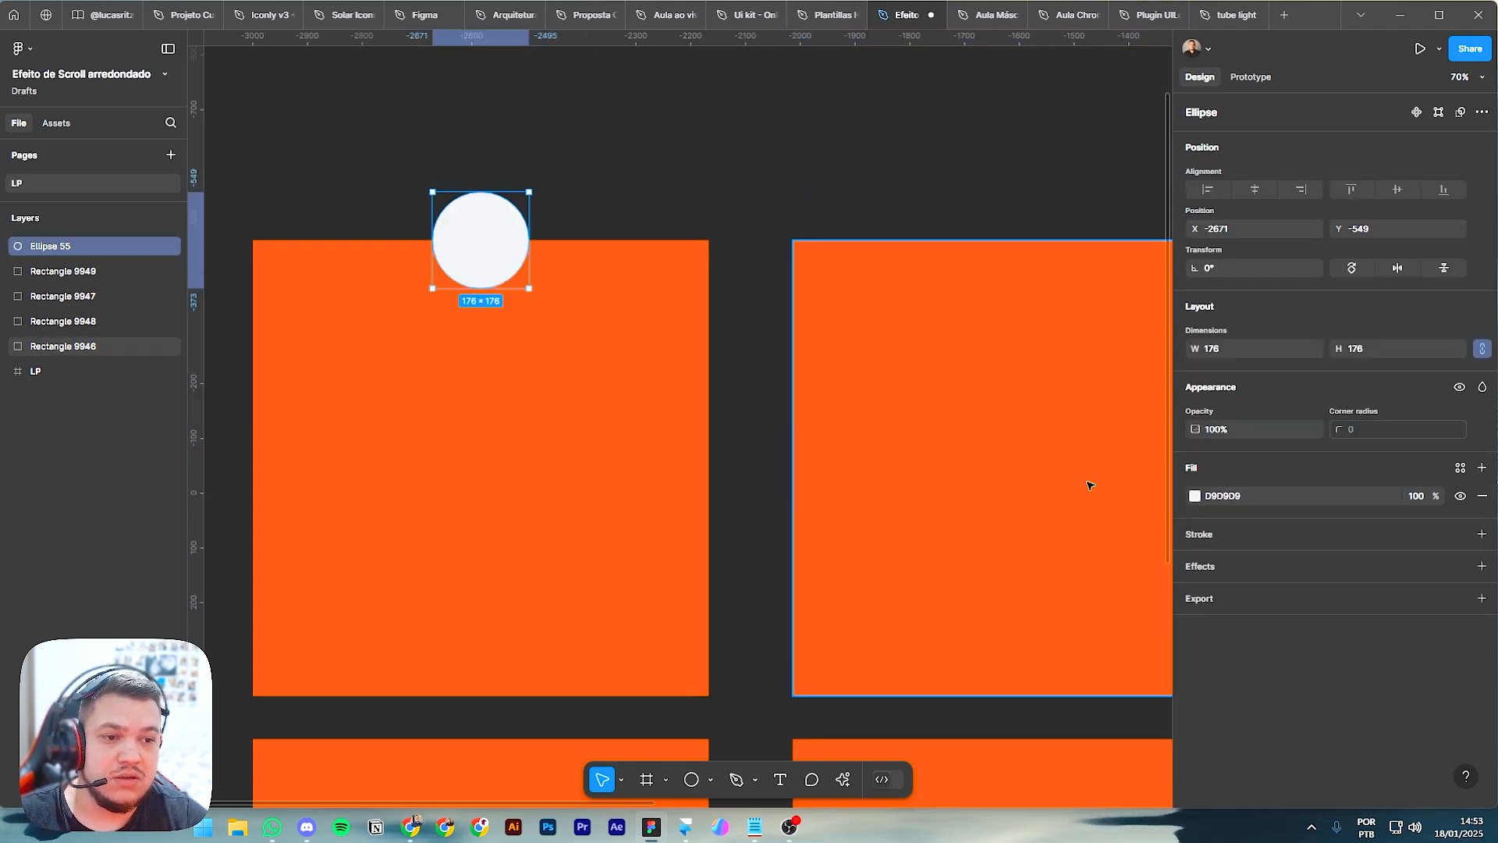
pyautogui.click(1195, 496)
pyautogui.moveTo(1158, 488); pyautogui.dragTo(972, 411)
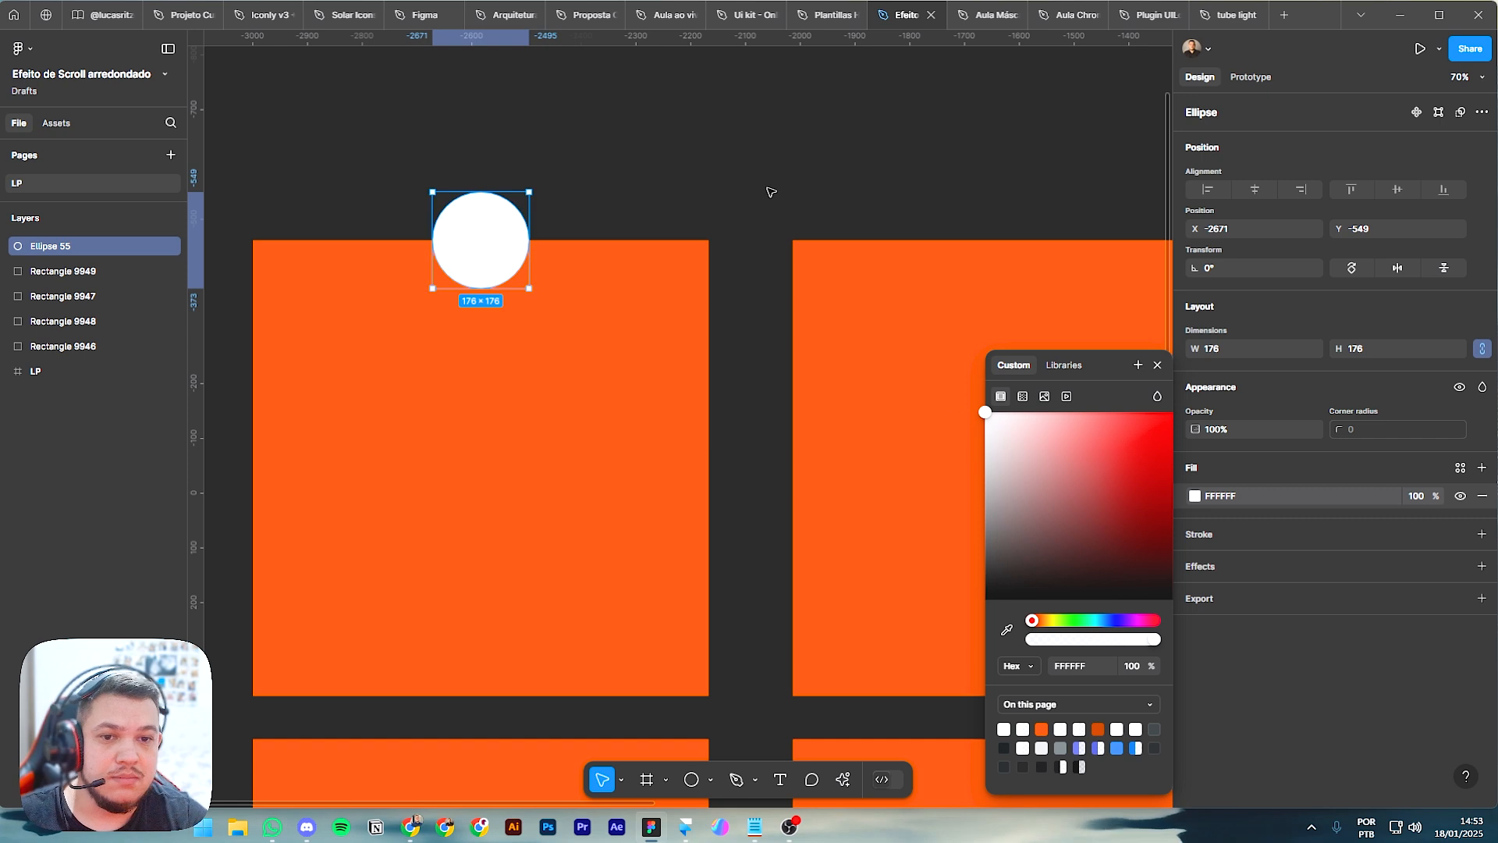
pyautogui.click(750, 180)
# Step: Recolour the circle with the canvas background colour 1E1E1E by sampling it from the empty canvas
pyautogui.click(502, 234)
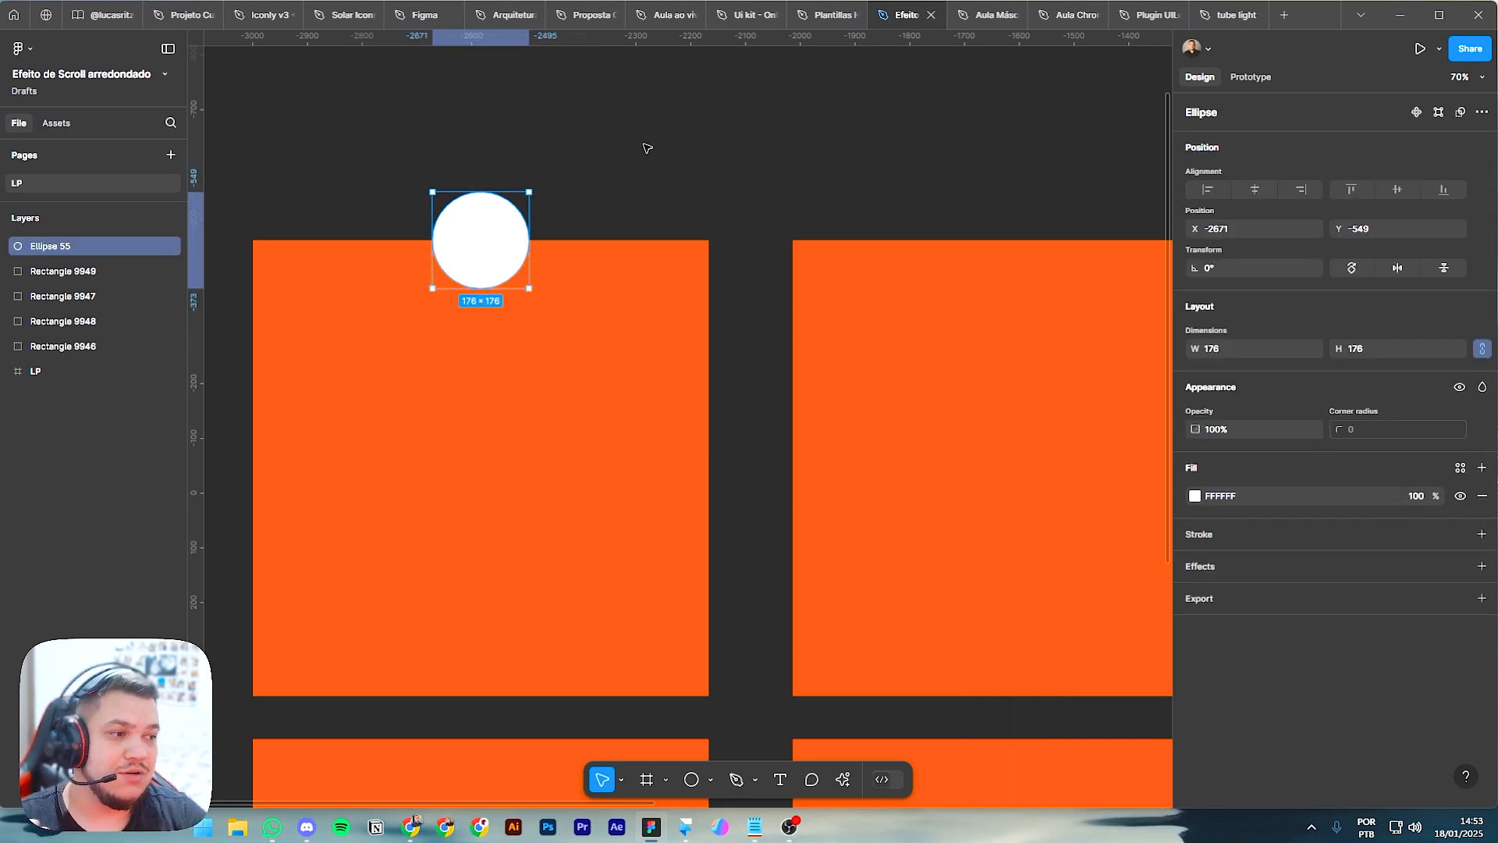
pyautogui.click(1196, 496)
pyautogui.click(1006, 629)
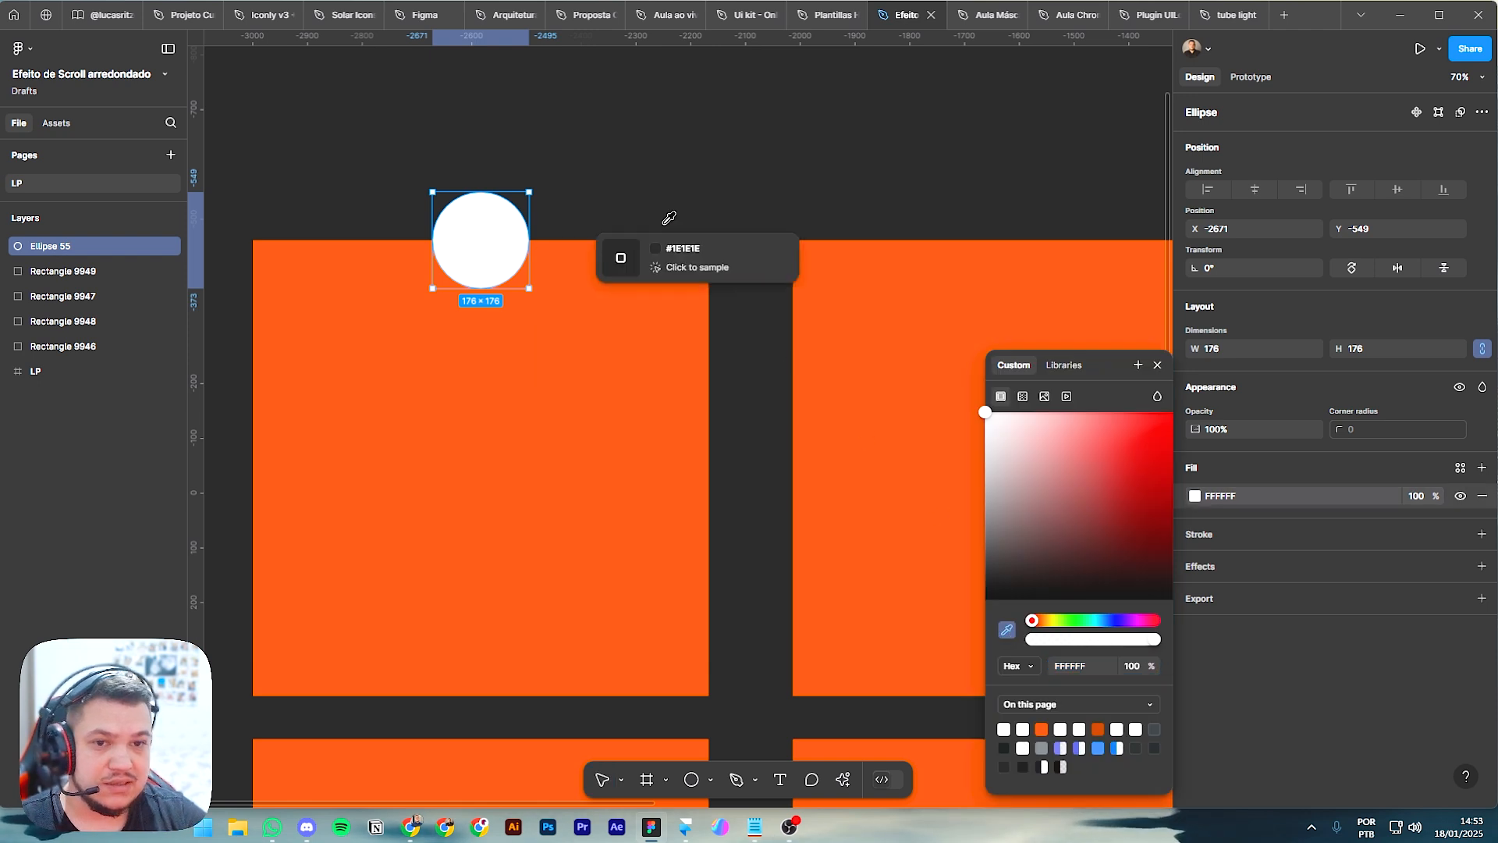
pyautogui.click(660, 164)
pyautogui.click(783, 391)
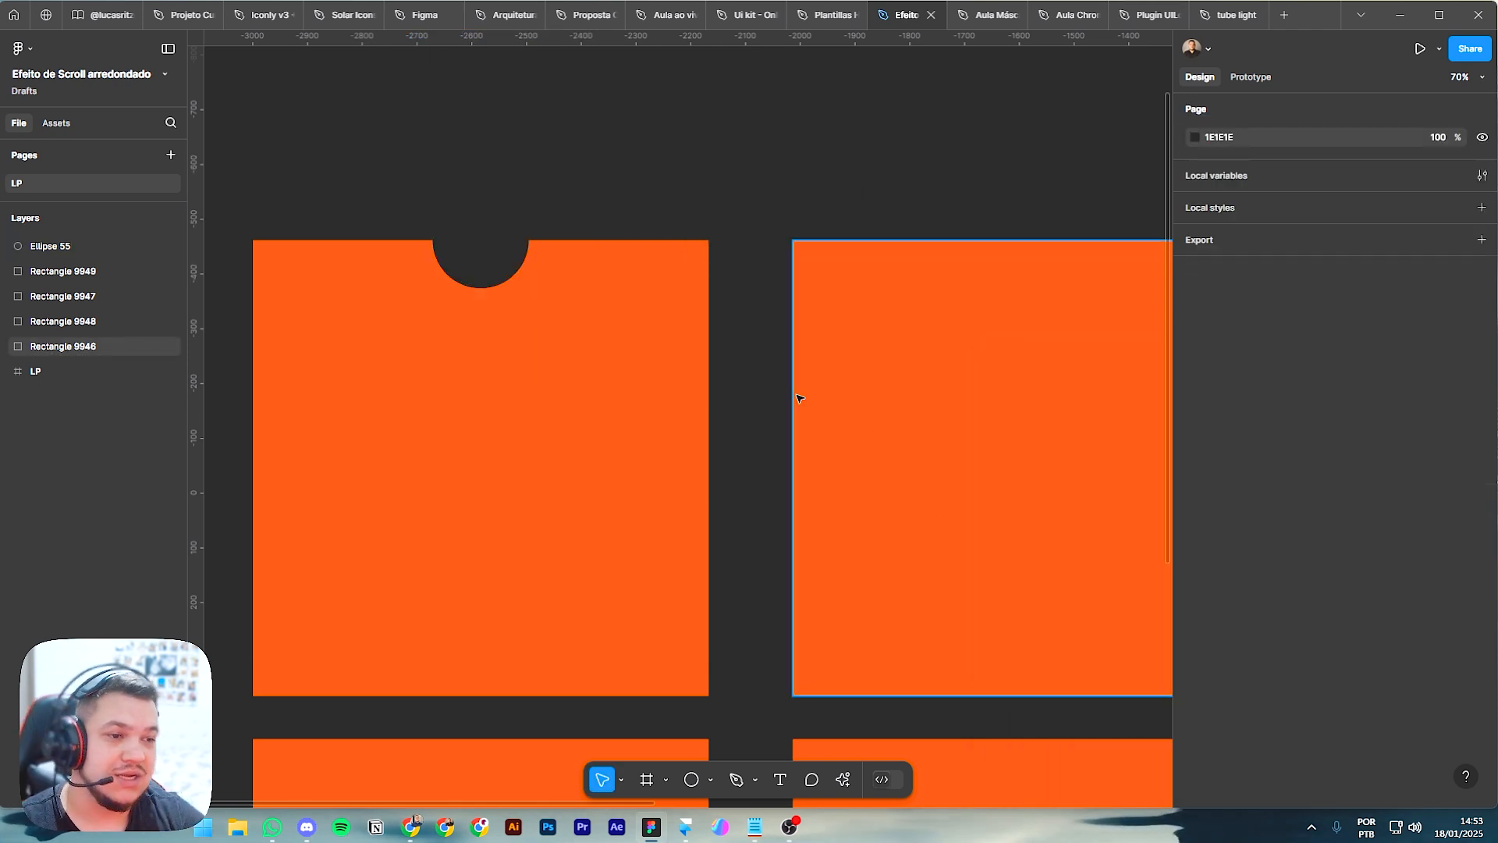
pyautogui.doubleClick(484, 279)
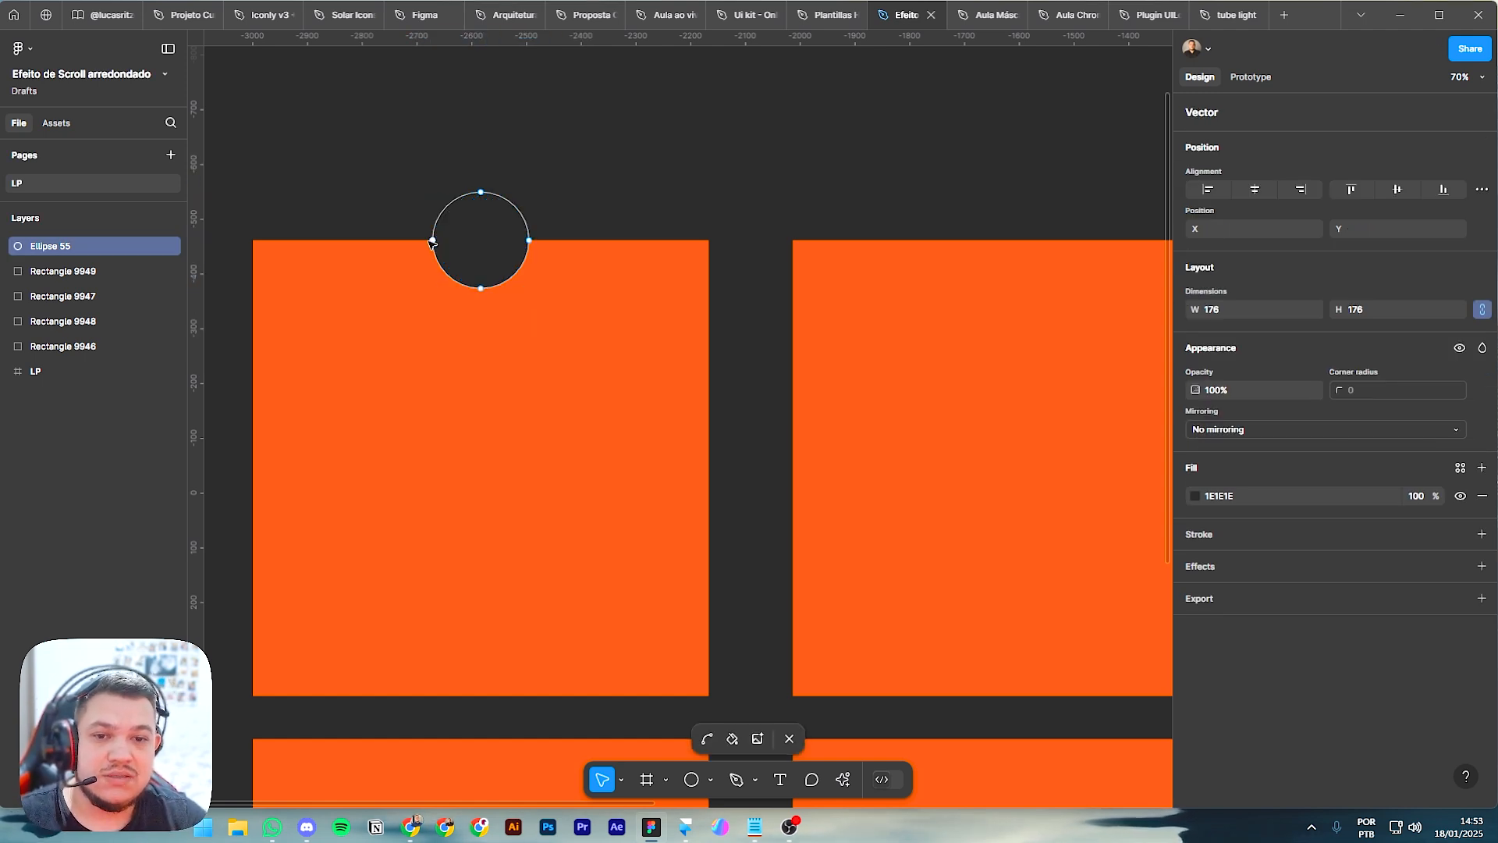
pyautogui.press('Escape')
pyautogui.click(625, 208)
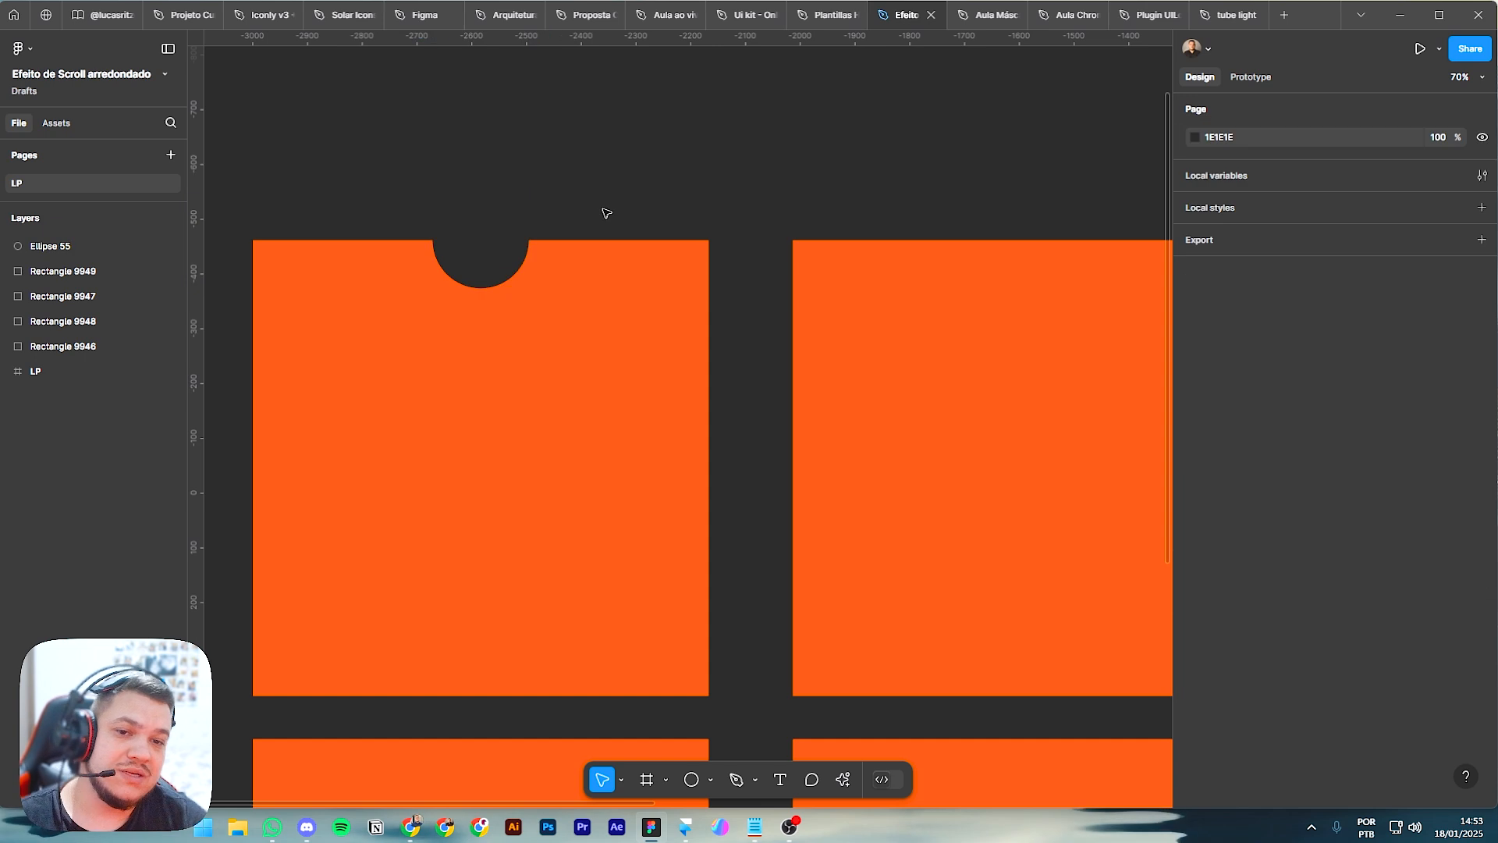
# Step: Edit the dark circle's vector and turn the left anchor's lower handle inward, horizontally along the square's top edge
pyautogui.click(493, 256)
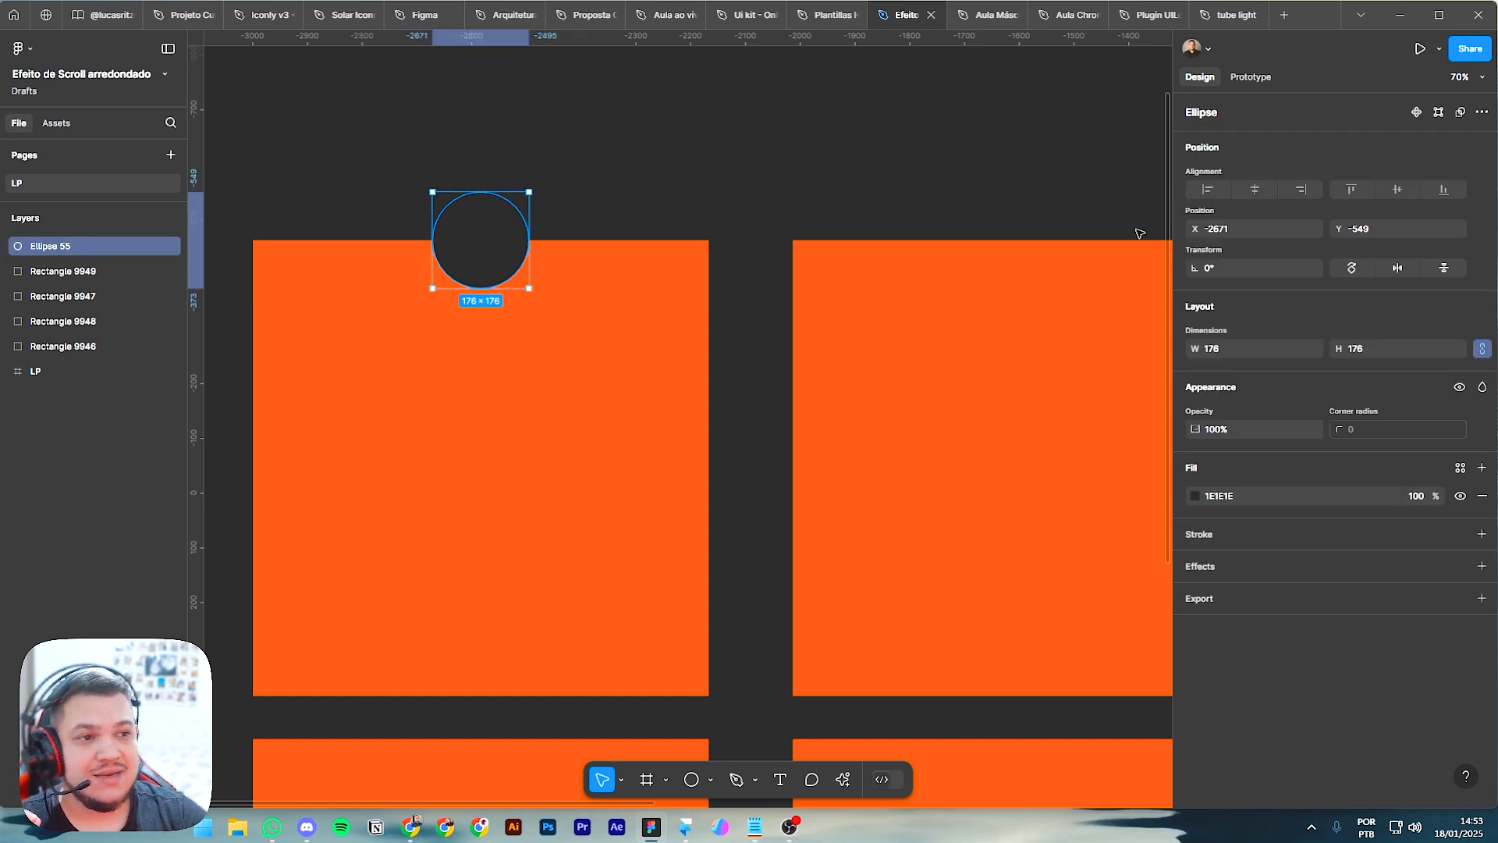
pyautogui.click(1440, 113)
pyautogui.scroll(5, 472, 228)
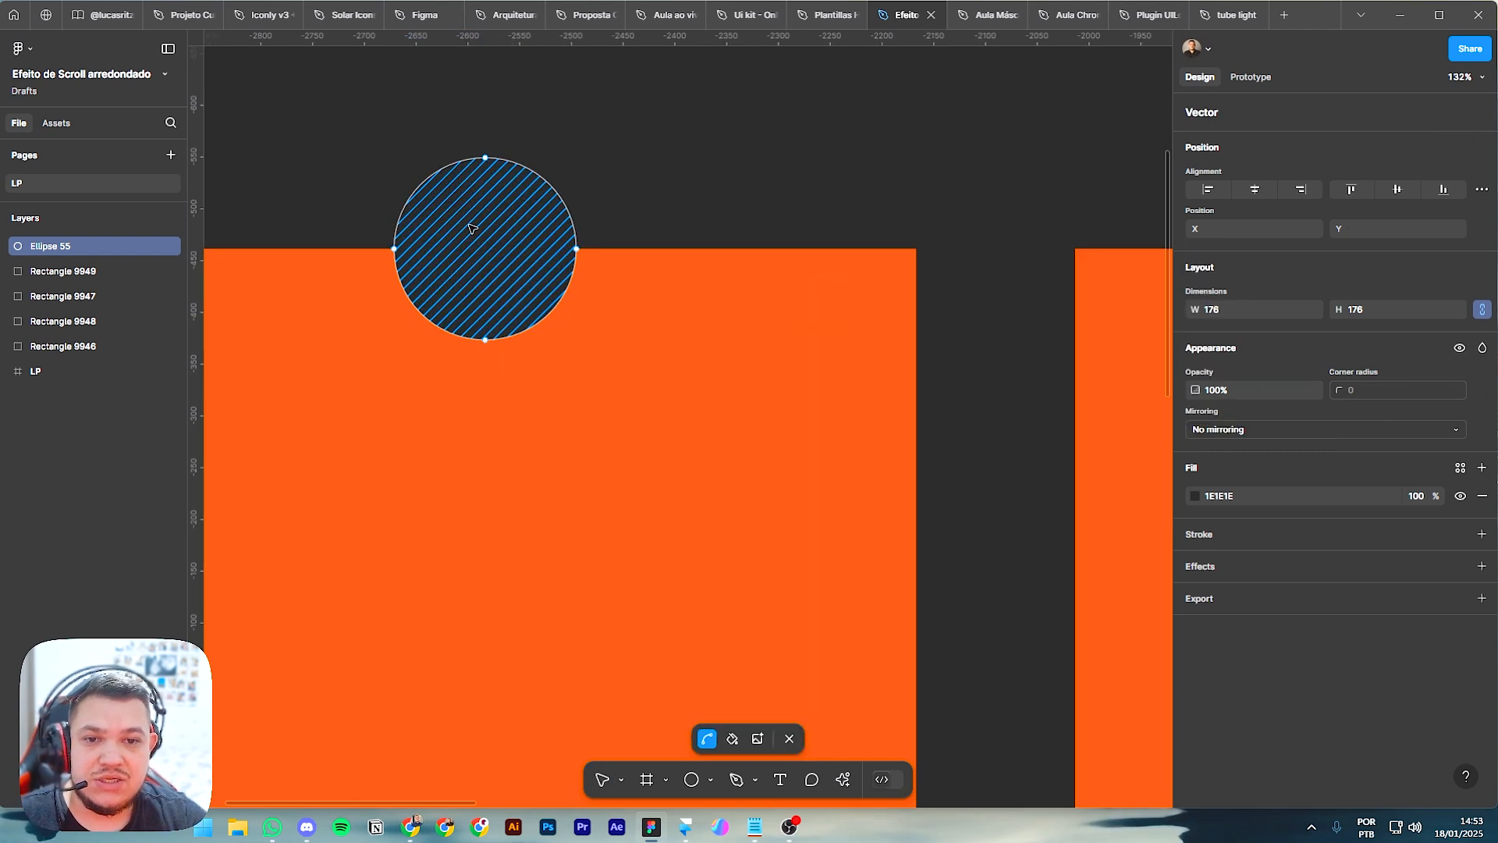
pyautogui.scroll(2, 469, 224)
pyautogui.click(373, 263)
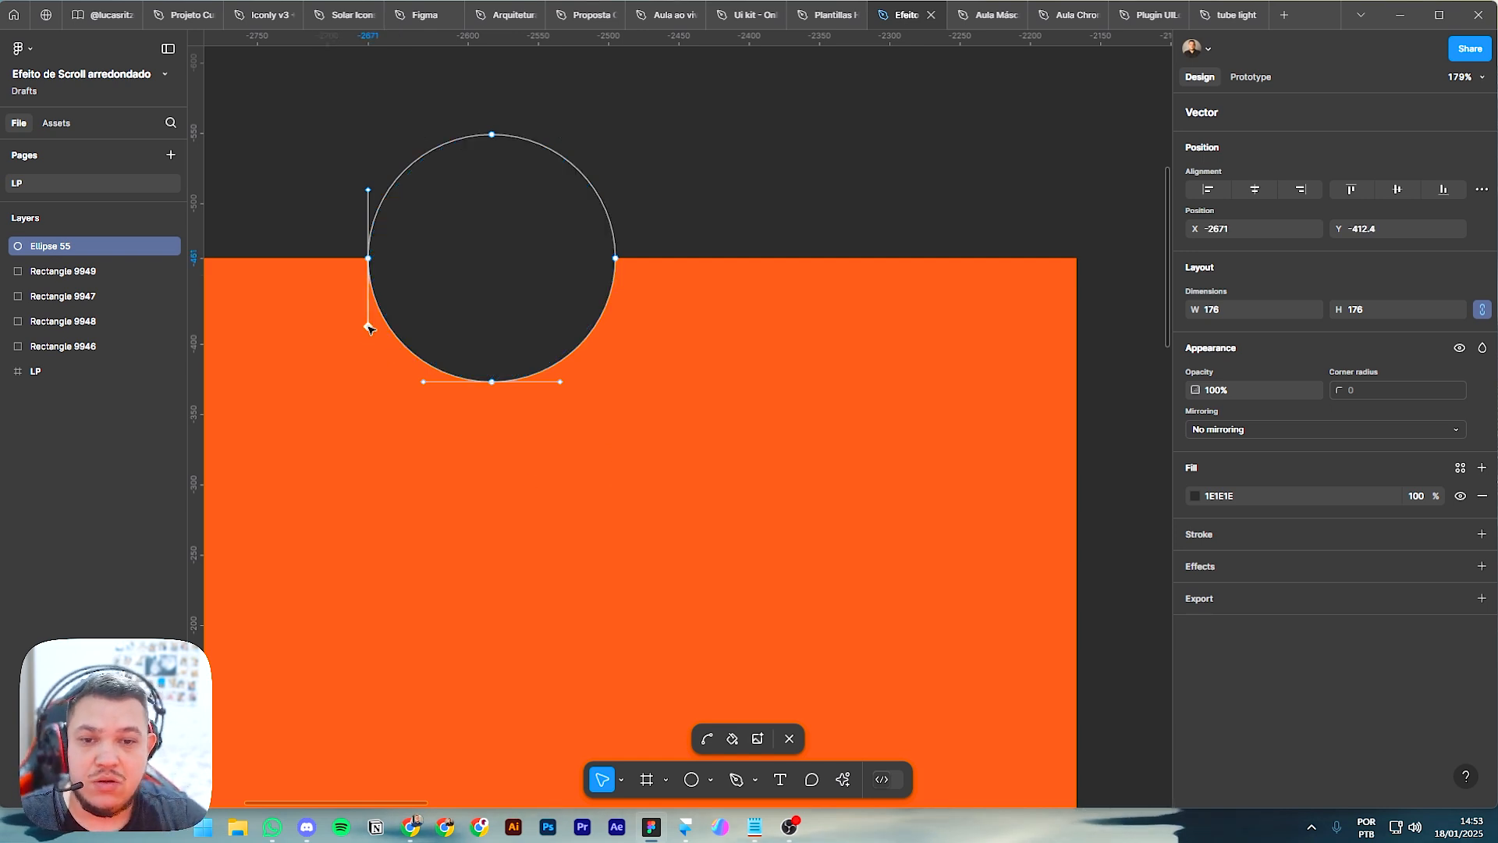
pyautogui.moveTo(369, 327); pyautogui.dragTo(459, 273)
# Step: Turn the right anchor's lower handle inward along the square's top edge to mirror the curve on the left side
pyautogui.click(592, 270)
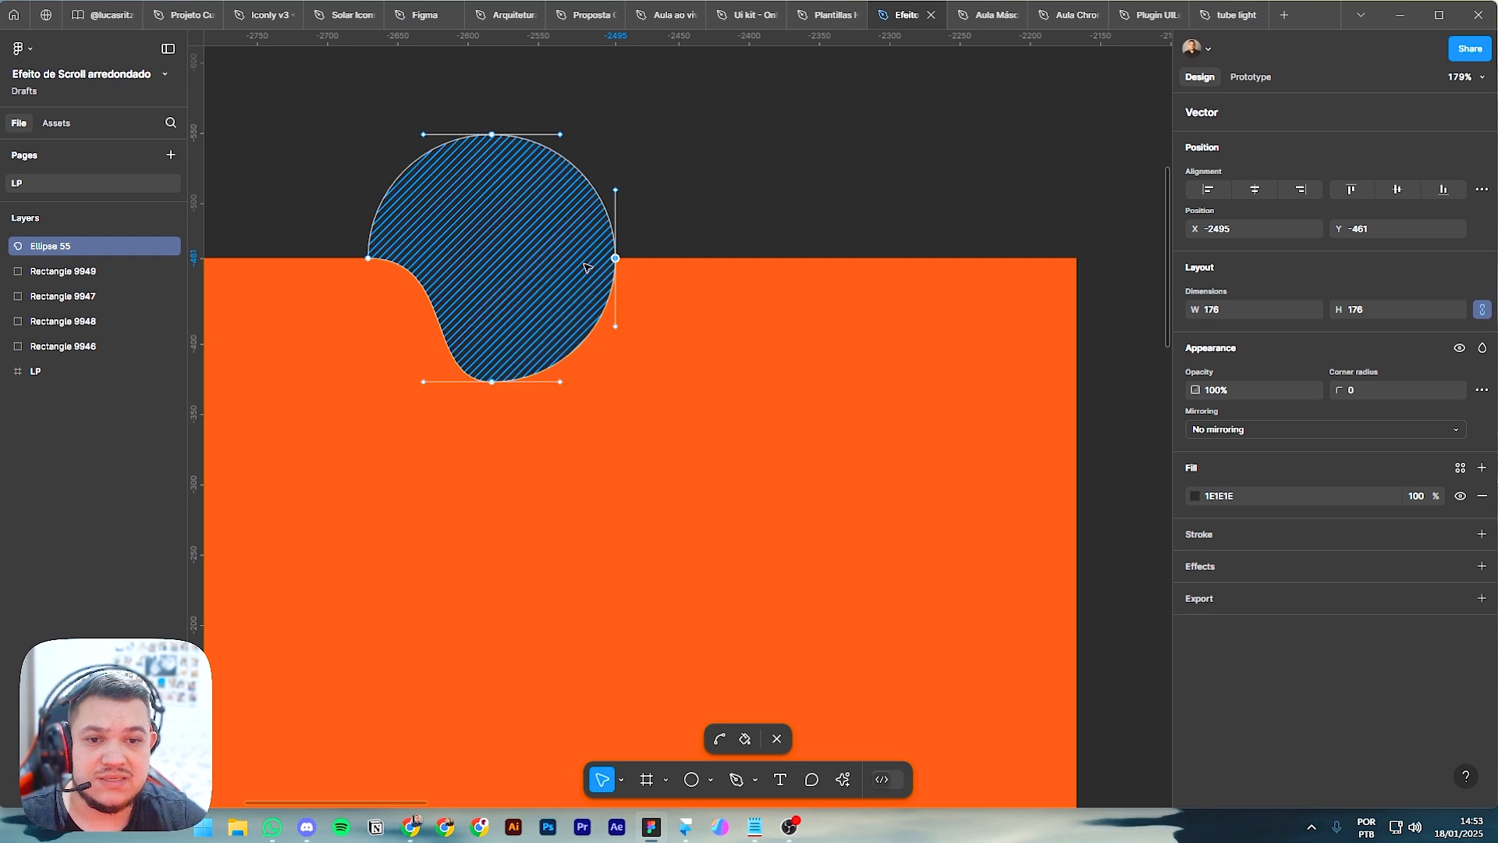
pyautogui.click(617, 327)
pyautogui.press('Escape')
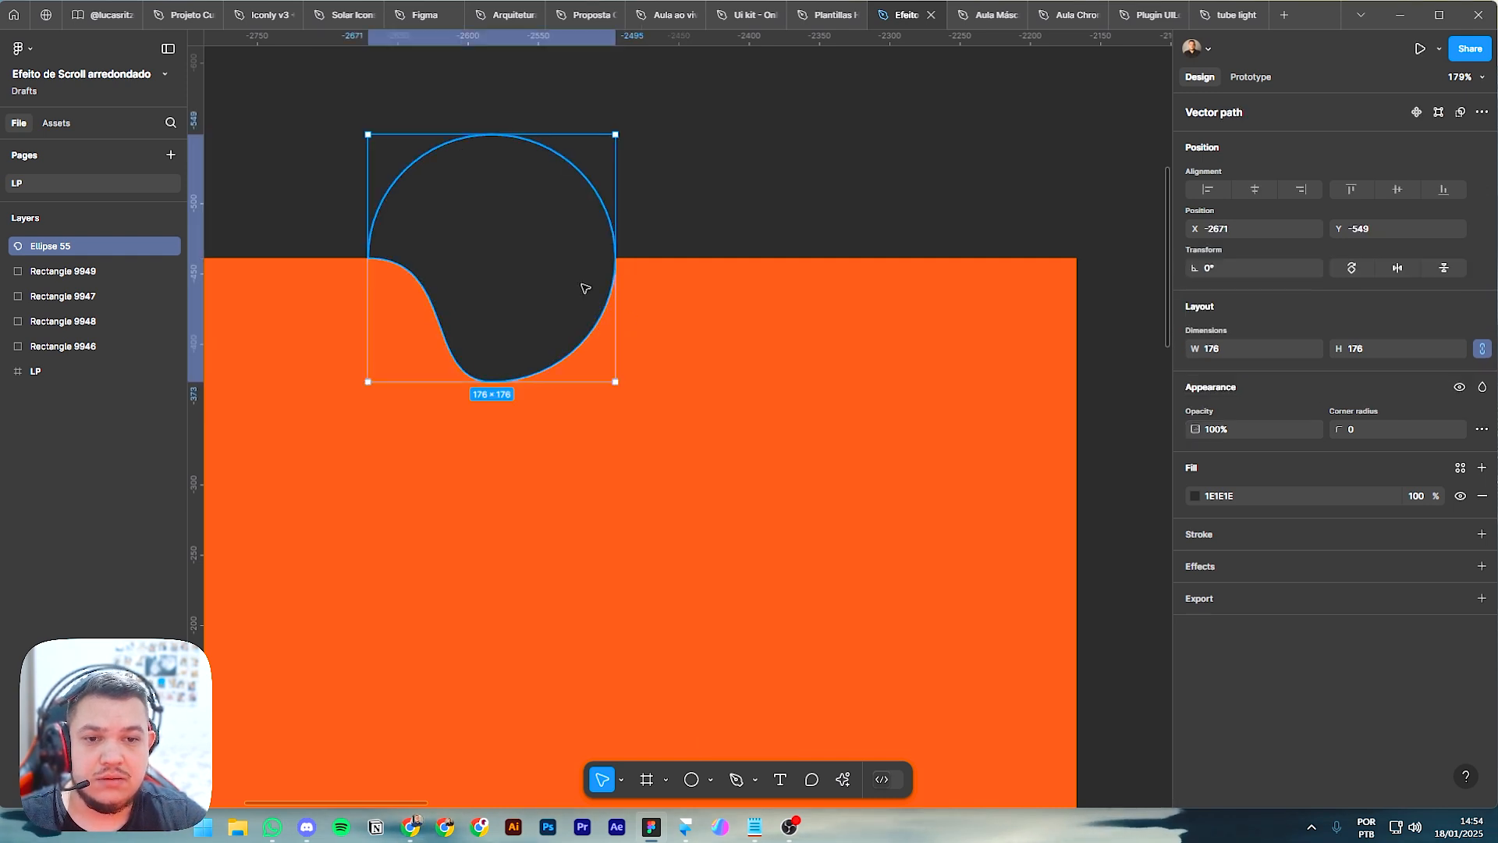
pyautogui.doubleClick(585, 289)
pyautogui.click(616, 258)
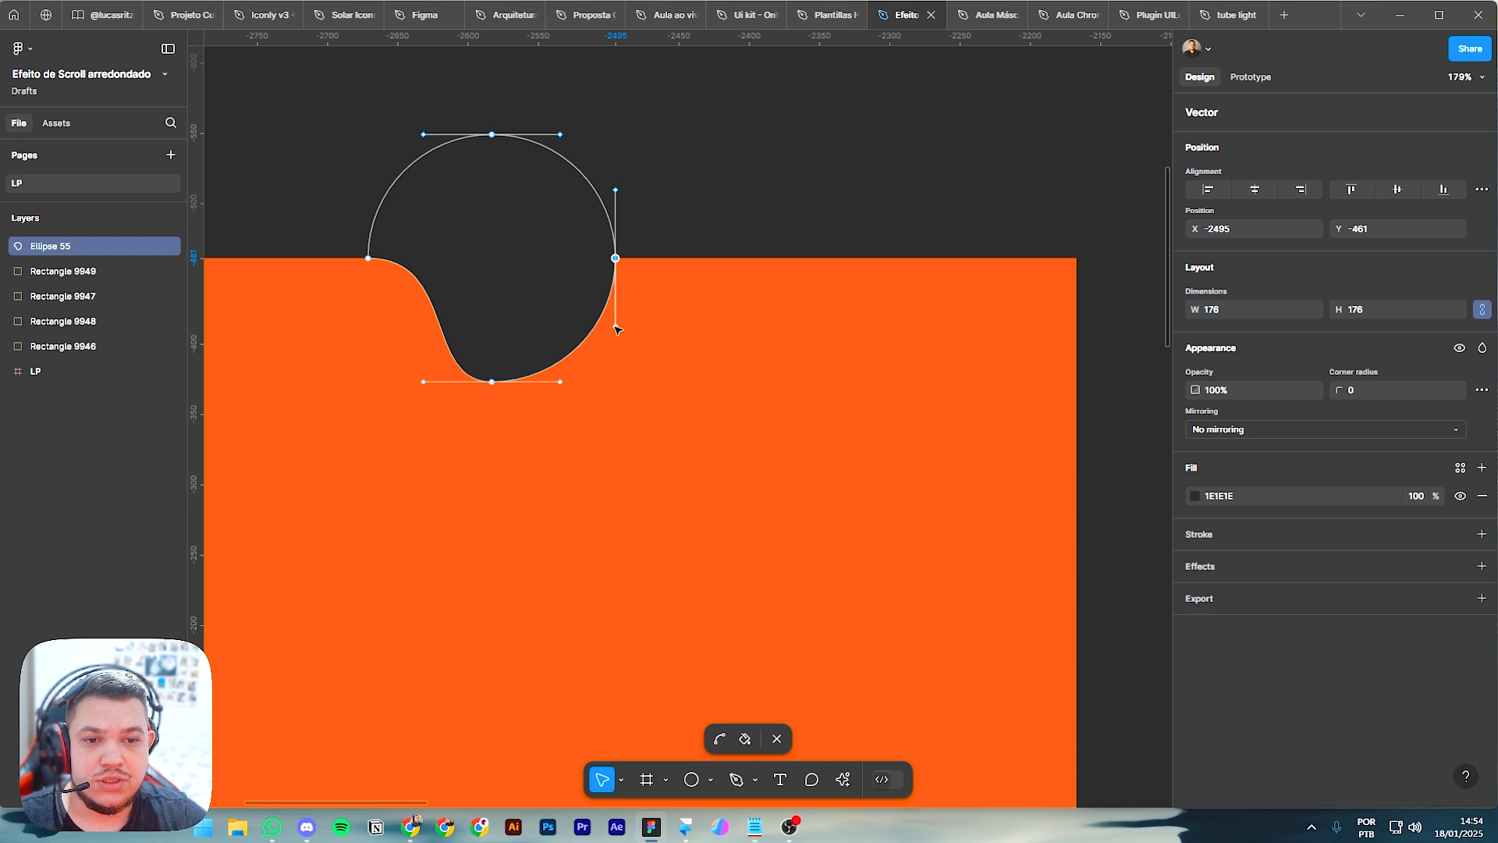
pyautogui.moveTo(616, 326); pyautogui.dragTo(532, 289)
pyautogui.click(699, 244)
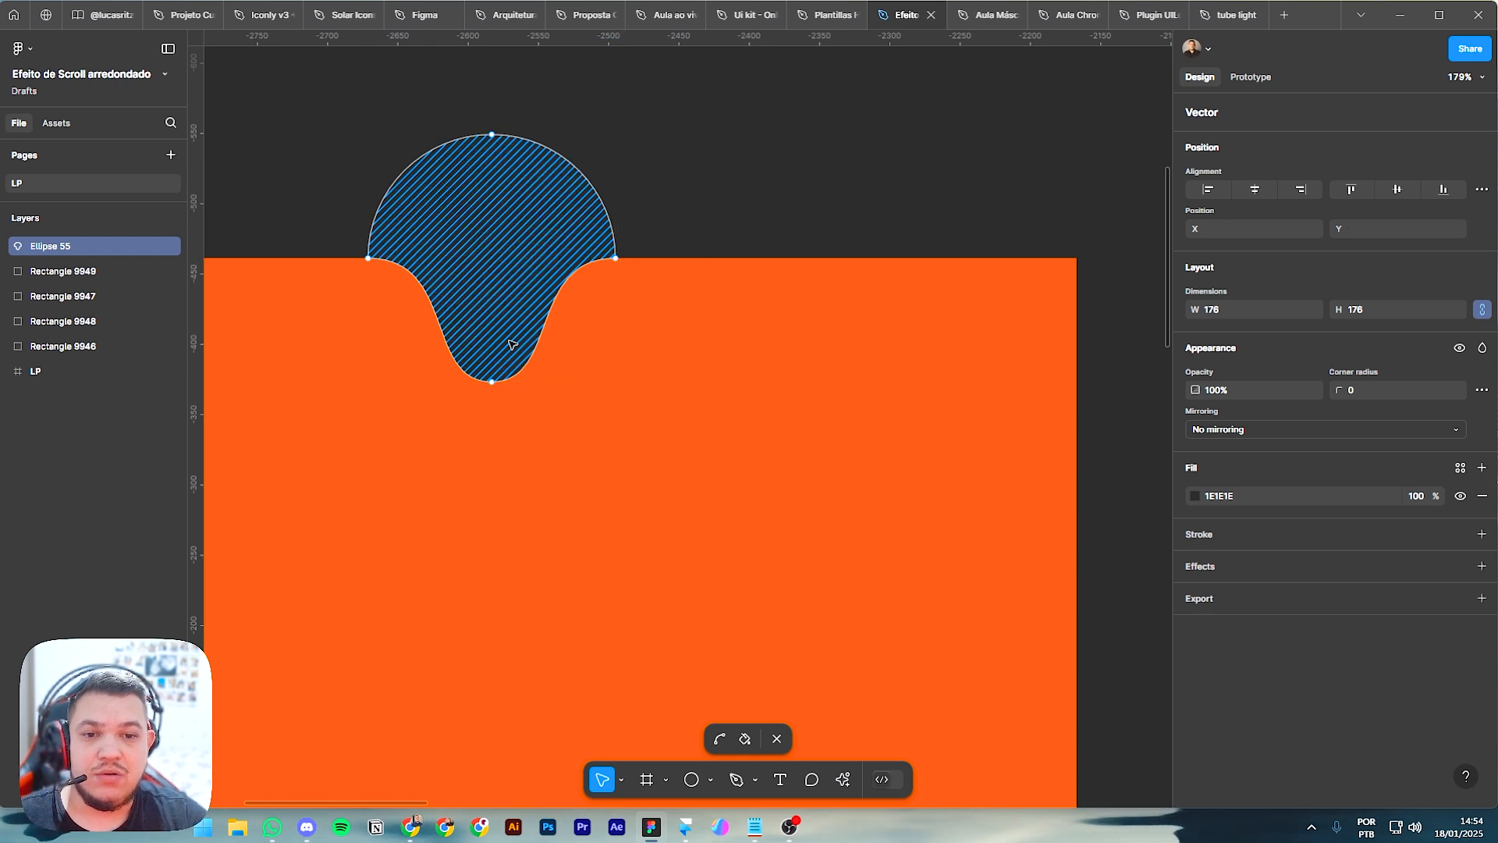
# Step: Raise the shape's bottom anchor straight up to about Y -423 to make the notch shallower
pyautogui.click(492, 382)
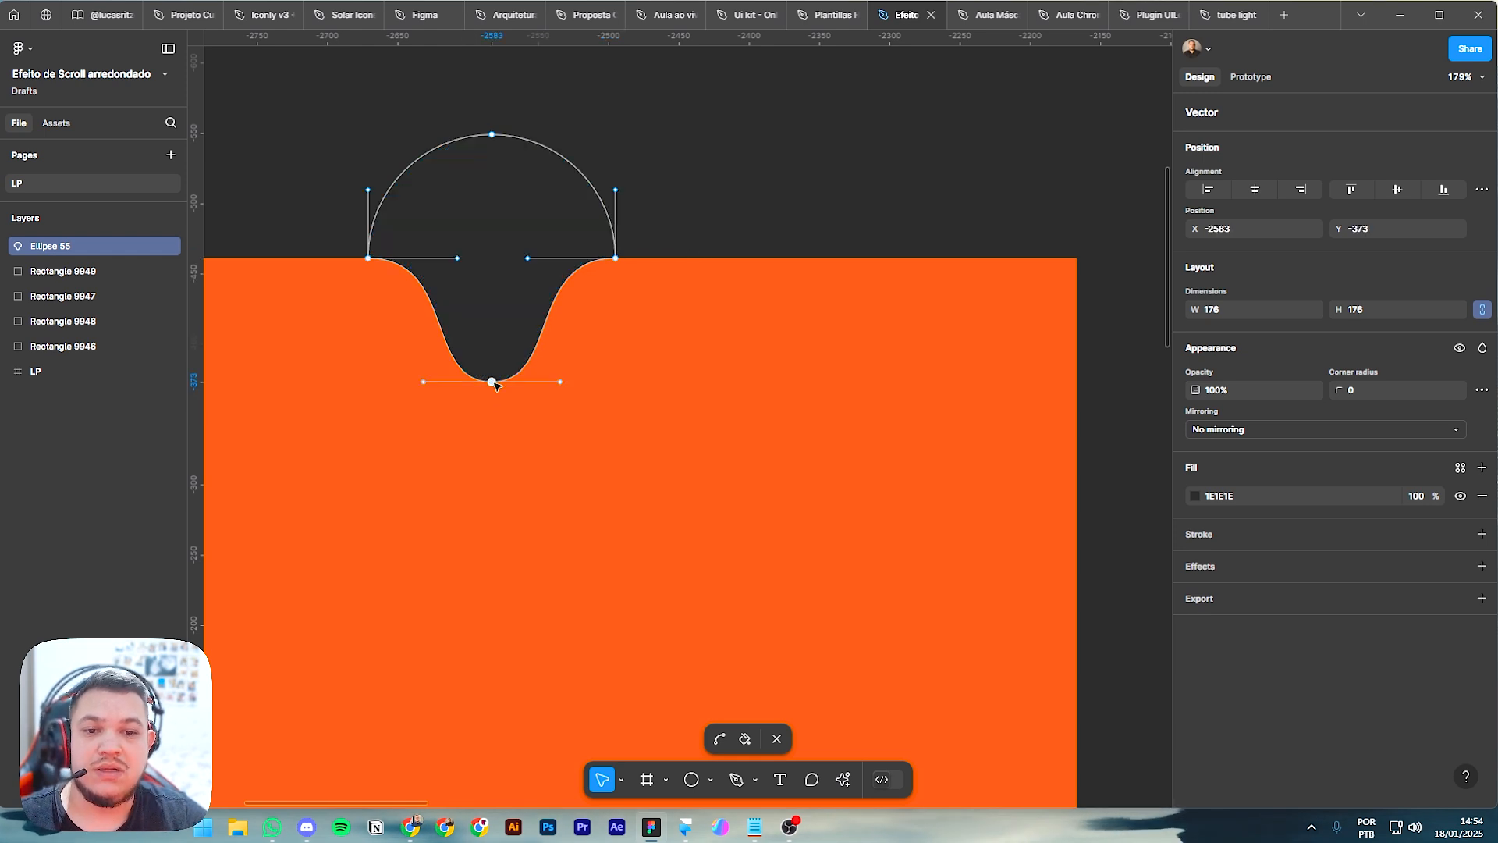
pyautogui.moveTo(493, 383); pyautogui.dragTo(494, 313)
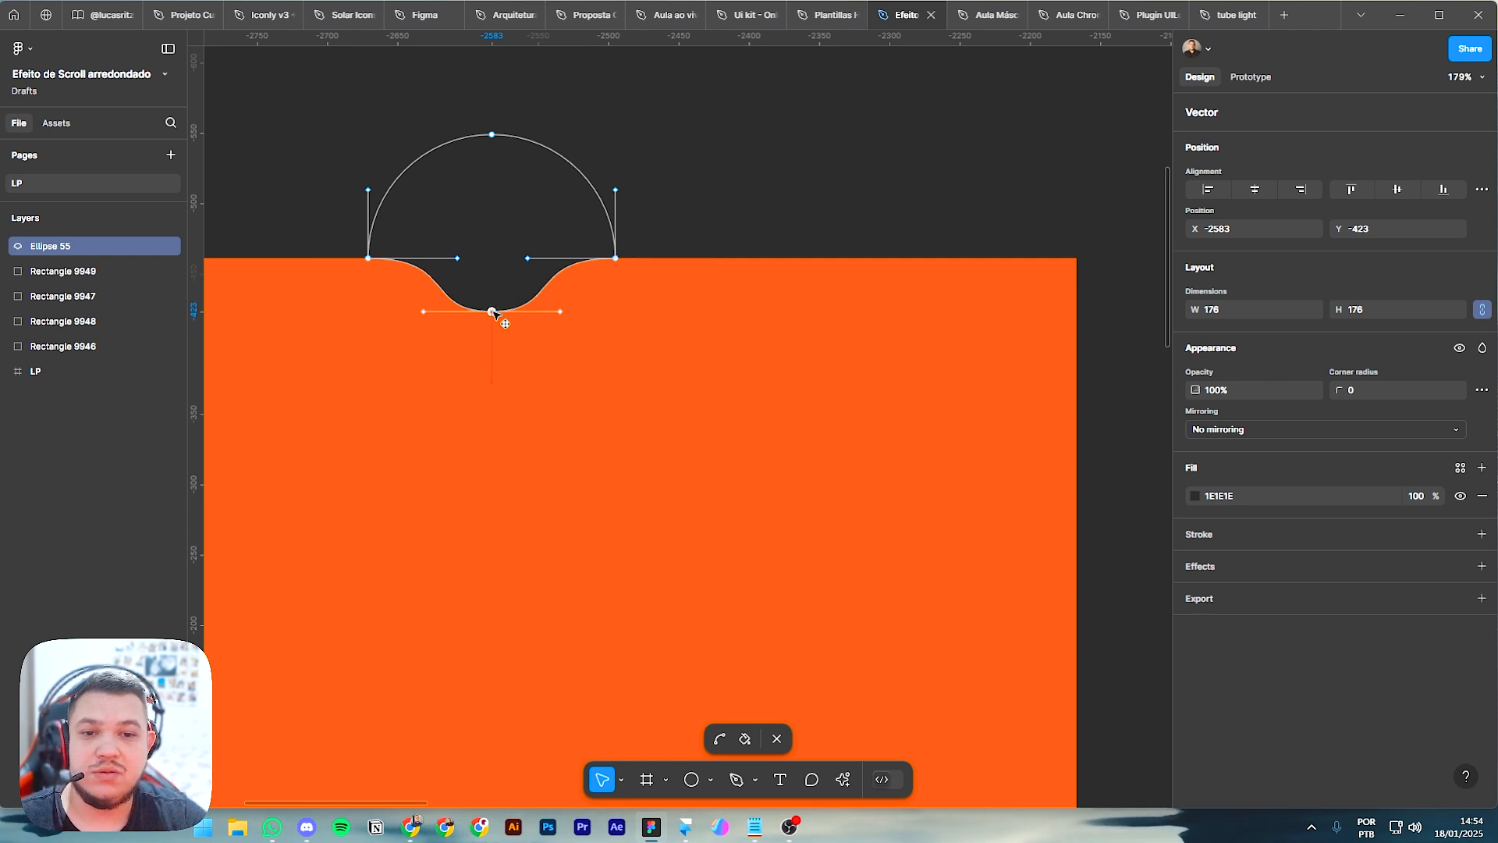
pyautogui.click(714, 202)
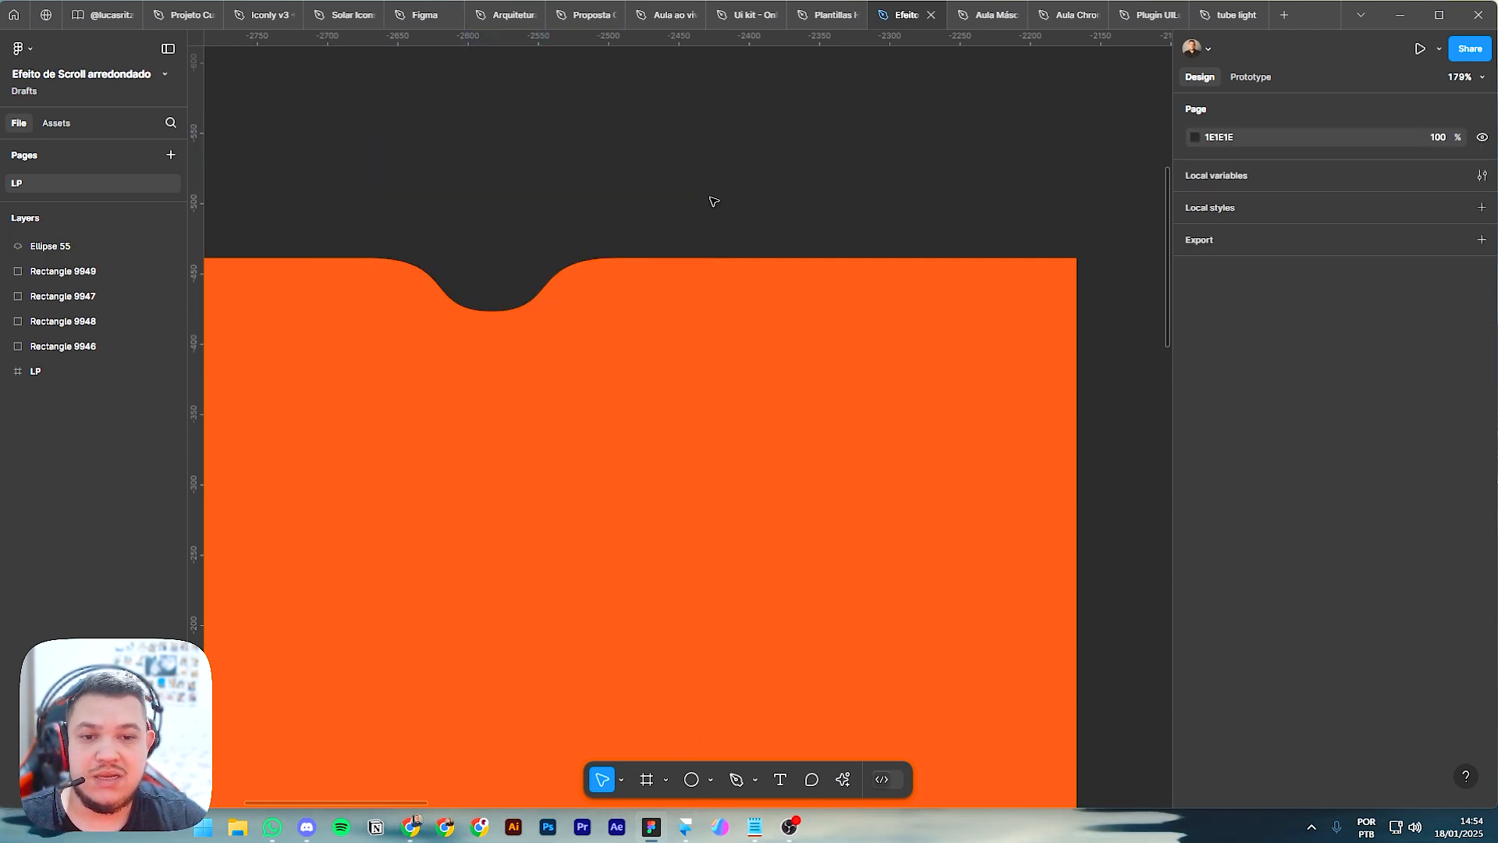
# Step: Draw a circle about 58 × 58 centred above the notch and fill it with the orange sampled from the square
pyautogui.scroll(-5, 712, 202)
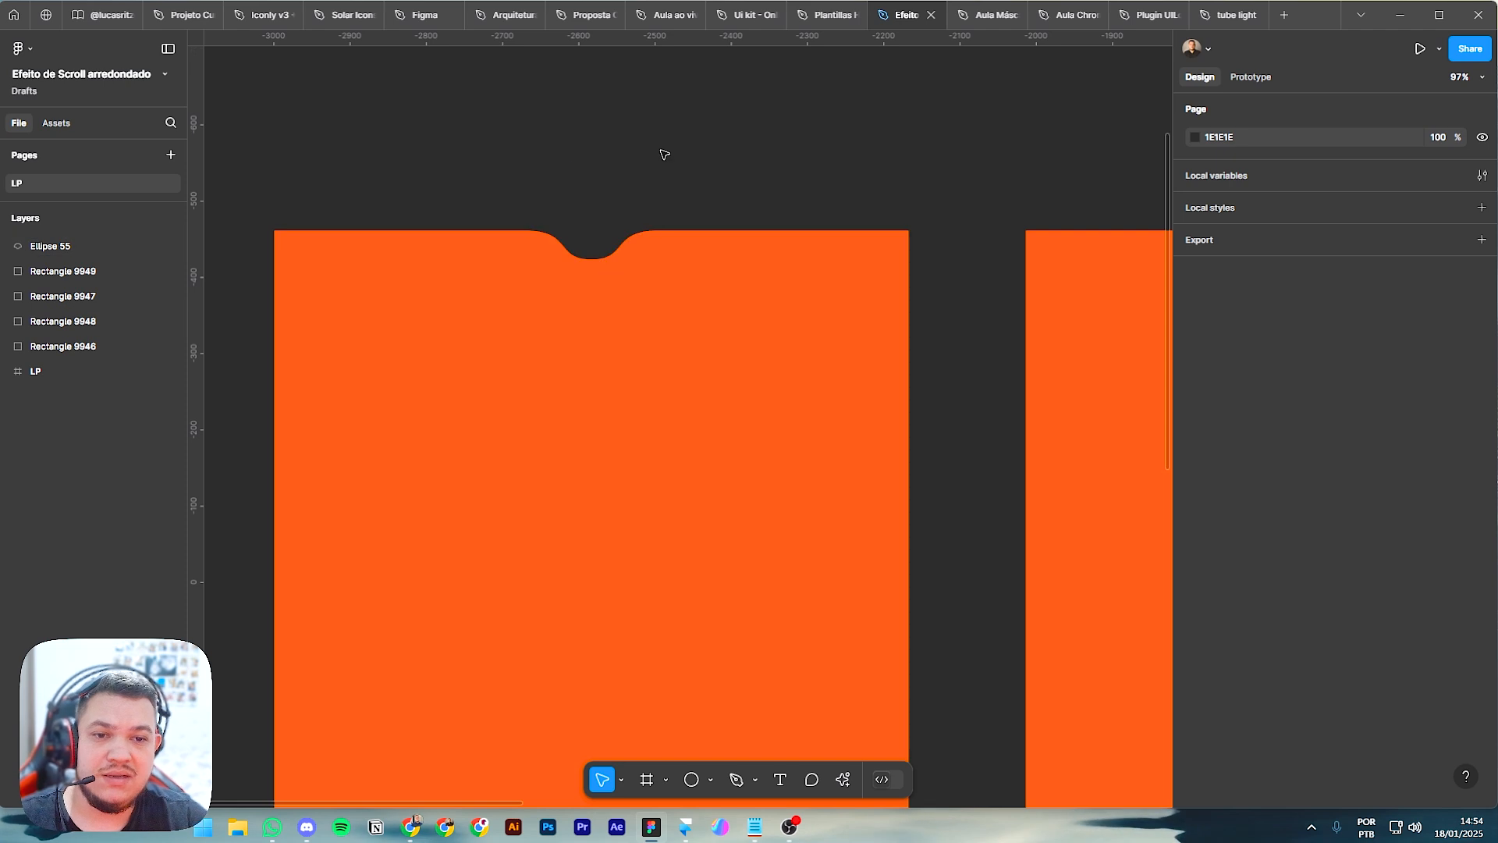
pyautogui.scroll(3, 664, 155)
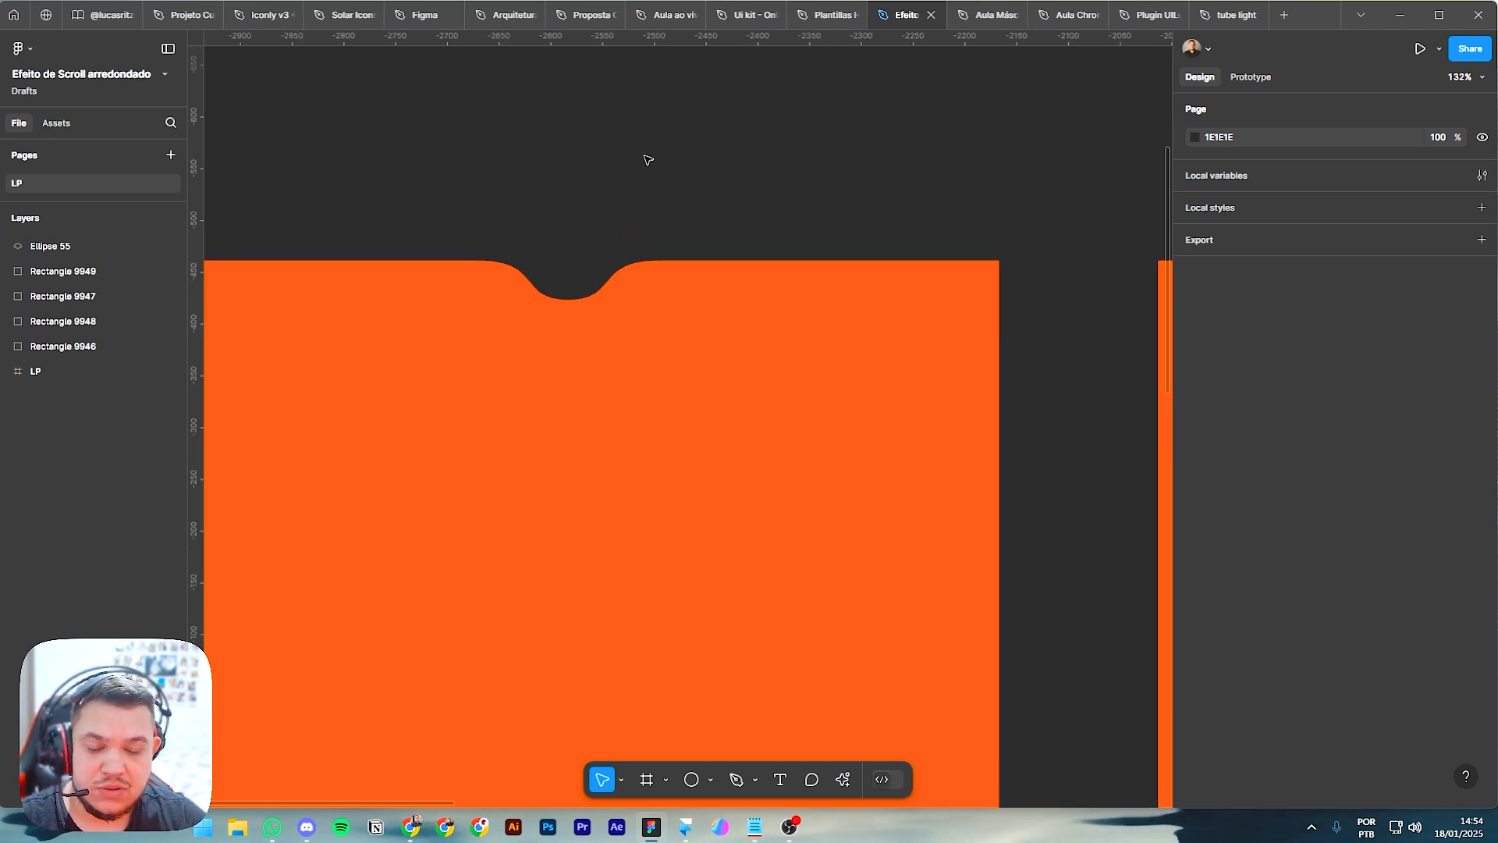
pyautogui.press('o')
pyautogui.moveTo(496, 166)
pyautogui.mouseDown()
pyautogui.moveTo(596, 260)
pyautogui.moveTo(533, 213)
pyautogui.moveTo(573, 265)
pyautogui.mouseUp()
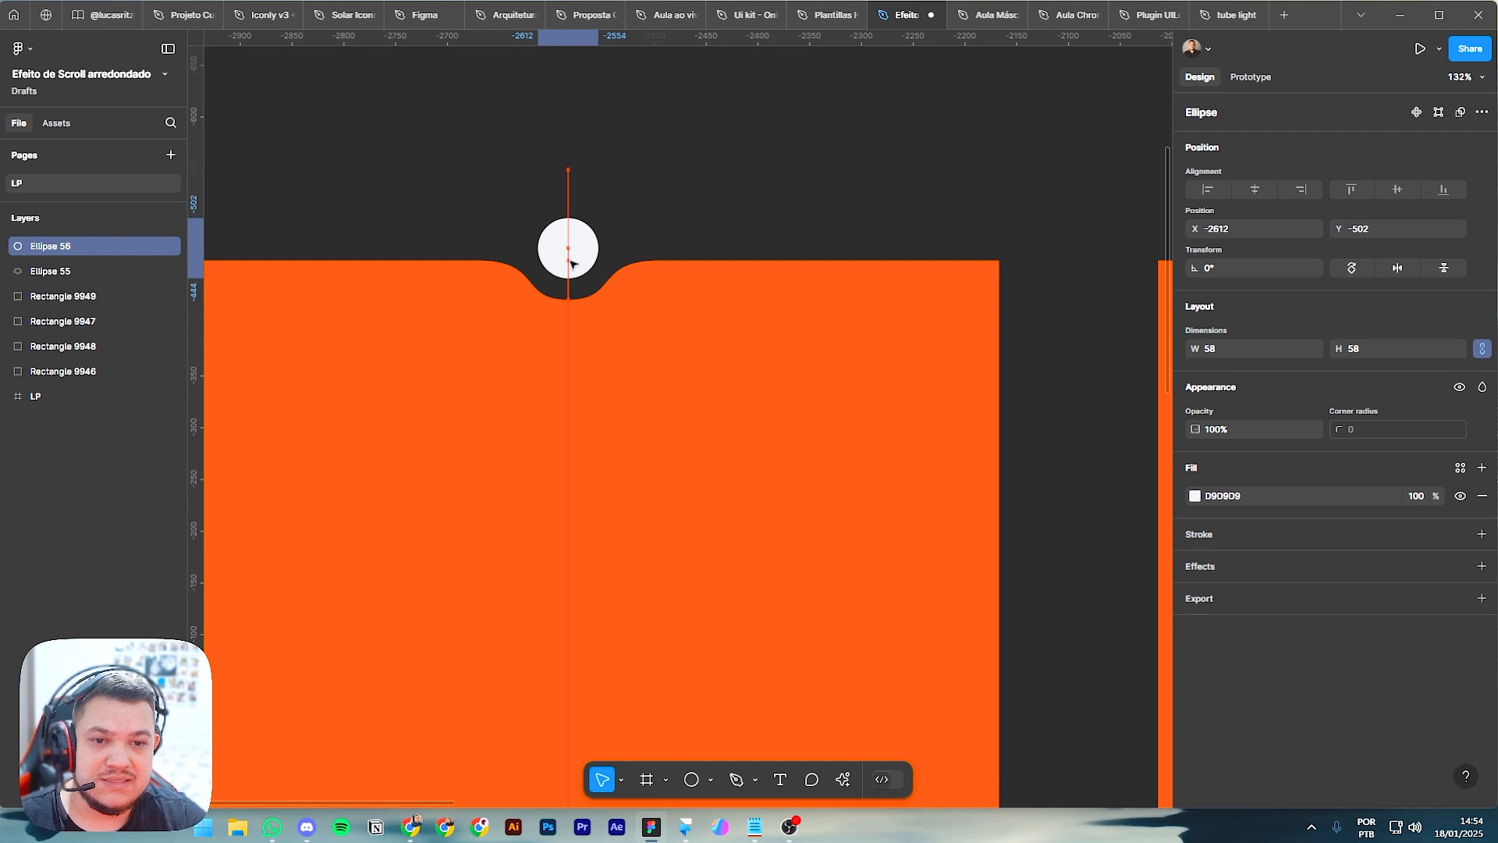
pyautogui.click(1193, 498)
pyautogui.click(1006, 629)
pyautogui.click(723, 455)
pyautogui.click(701, 181)
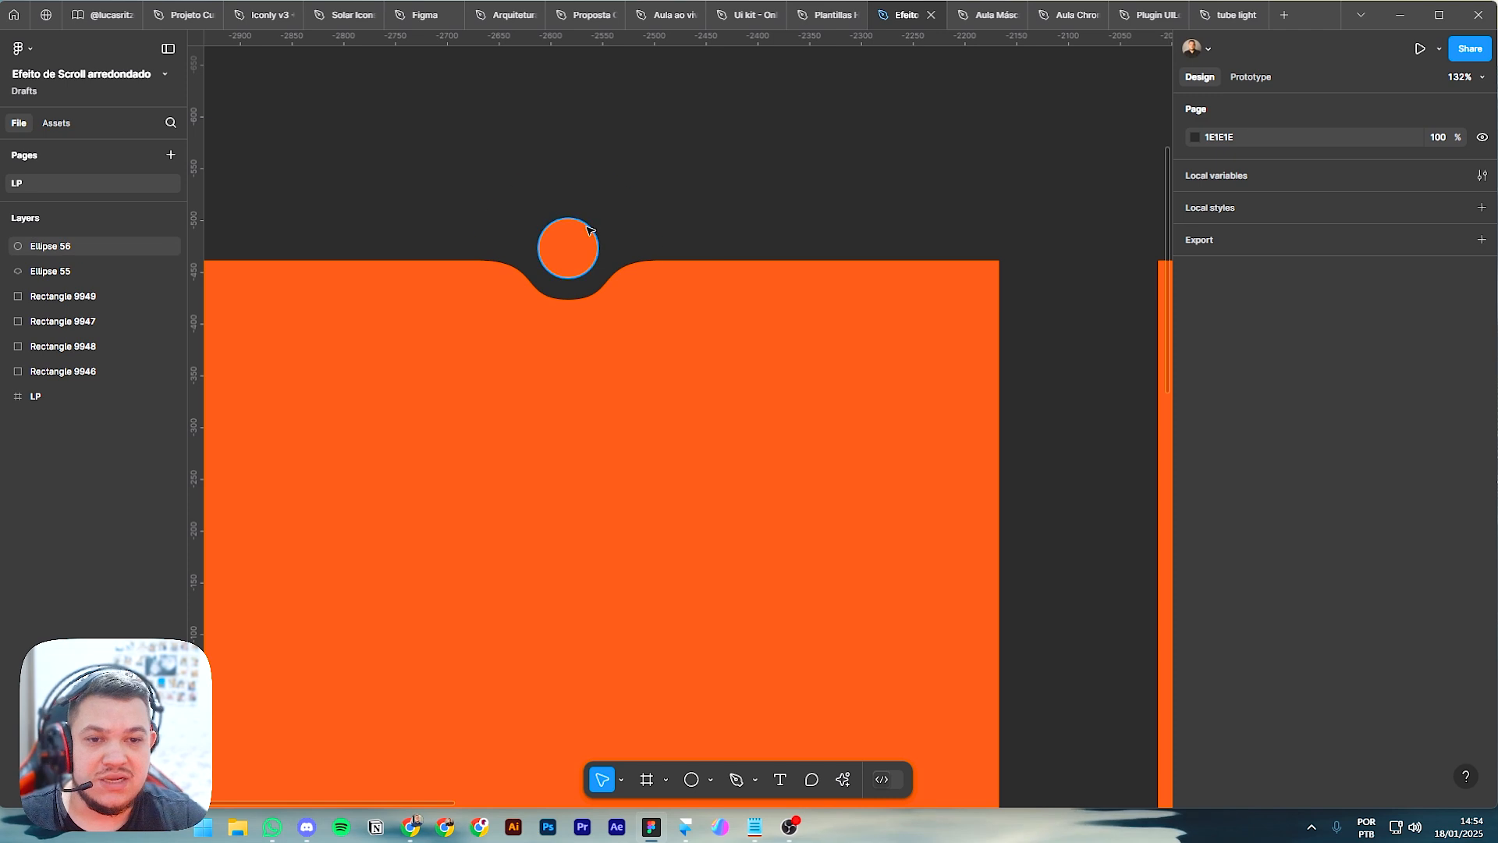
pyautogui.scroll(5, 578, 235)
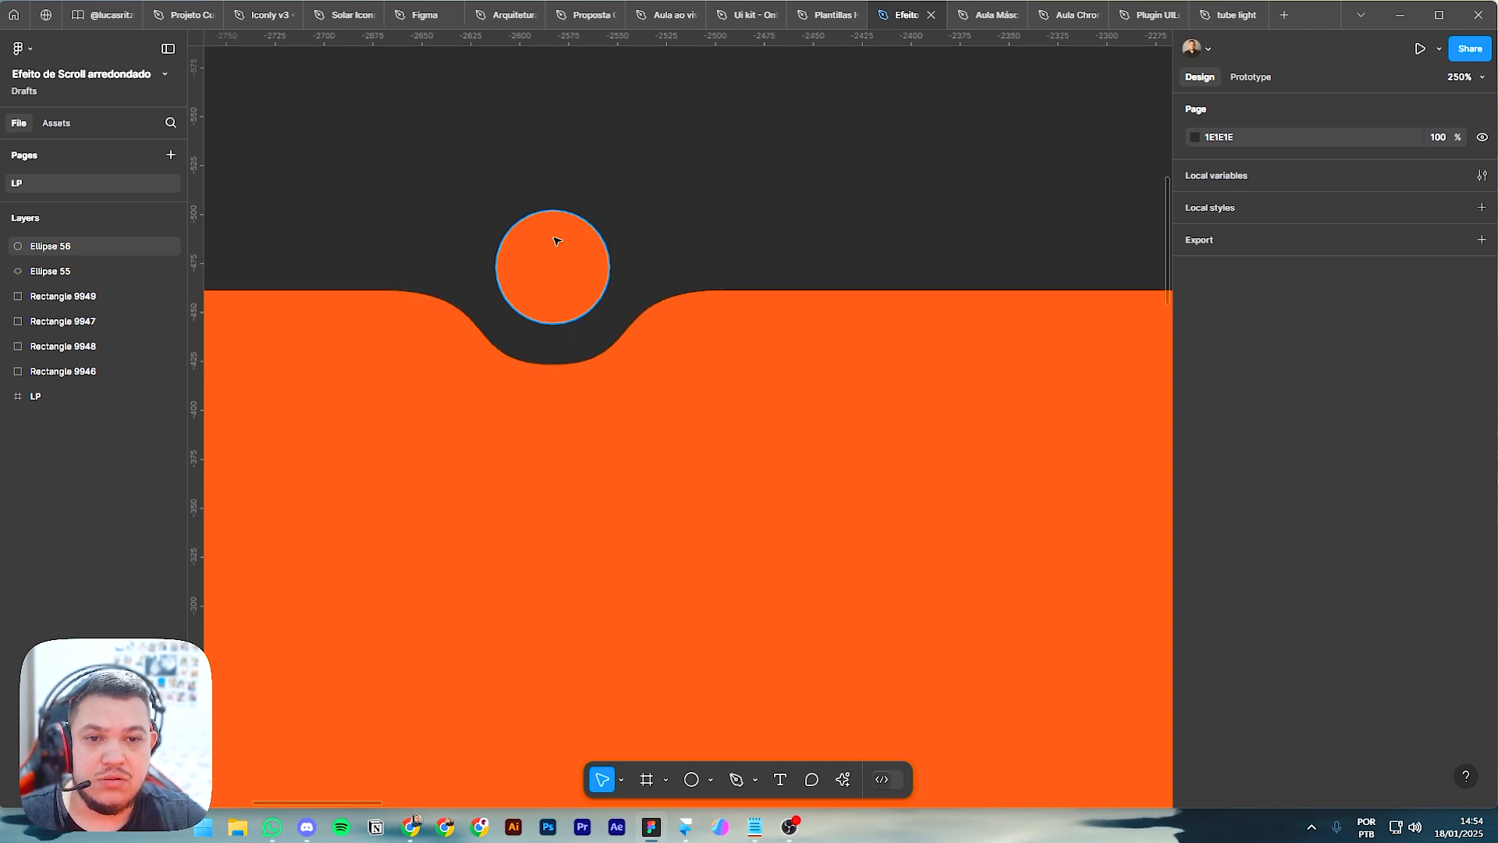
# Step: Copy the outline variant of the Round Alt Arrow Down icon from the Arrow frame in the Solar Icons Set file
pyautogui.click(266, 21)
pyautogui.click(338, 20)
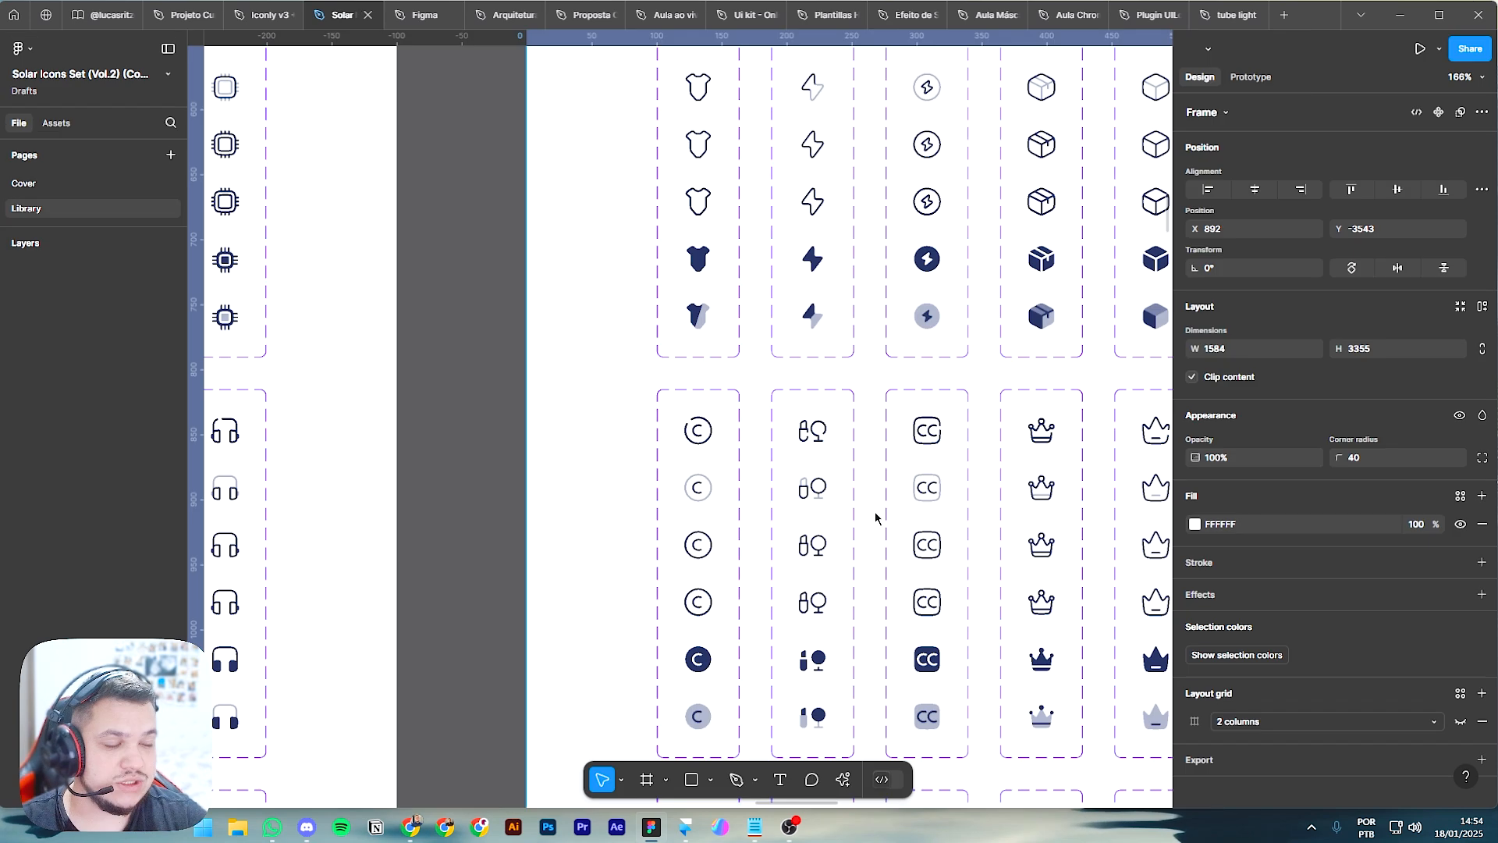
pyautogui.scroll(-10, 601, 437)
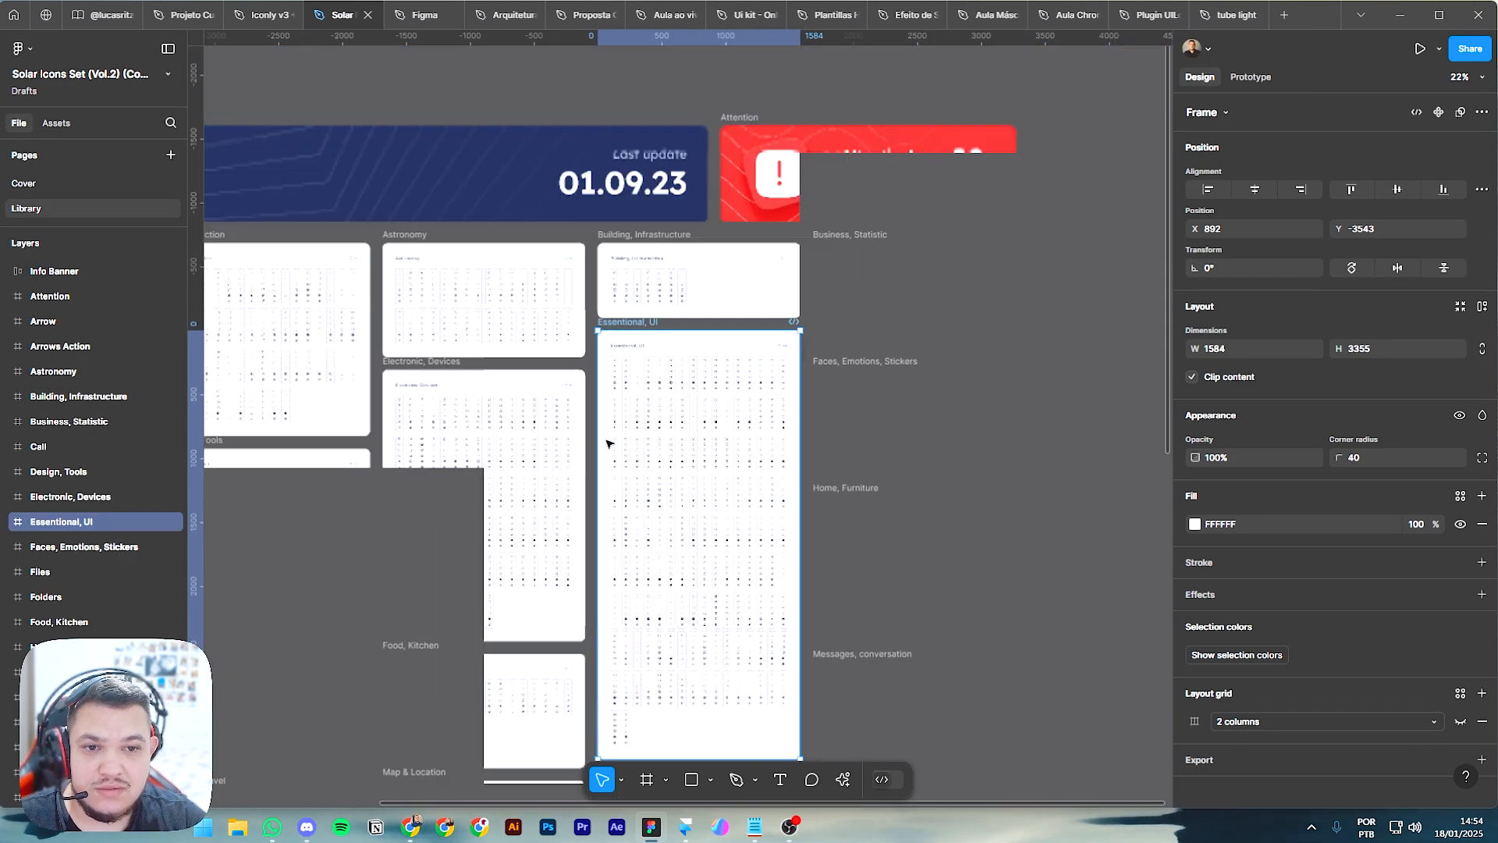
pyautogui.scroll(-3, 609, 444)
pyautogui.moveTo(253, 368); pyautogui.dragTo(528, 359)
pyautogui.scroll(1, 528, 359)
pyautogui.scroll(9, 526, 360)
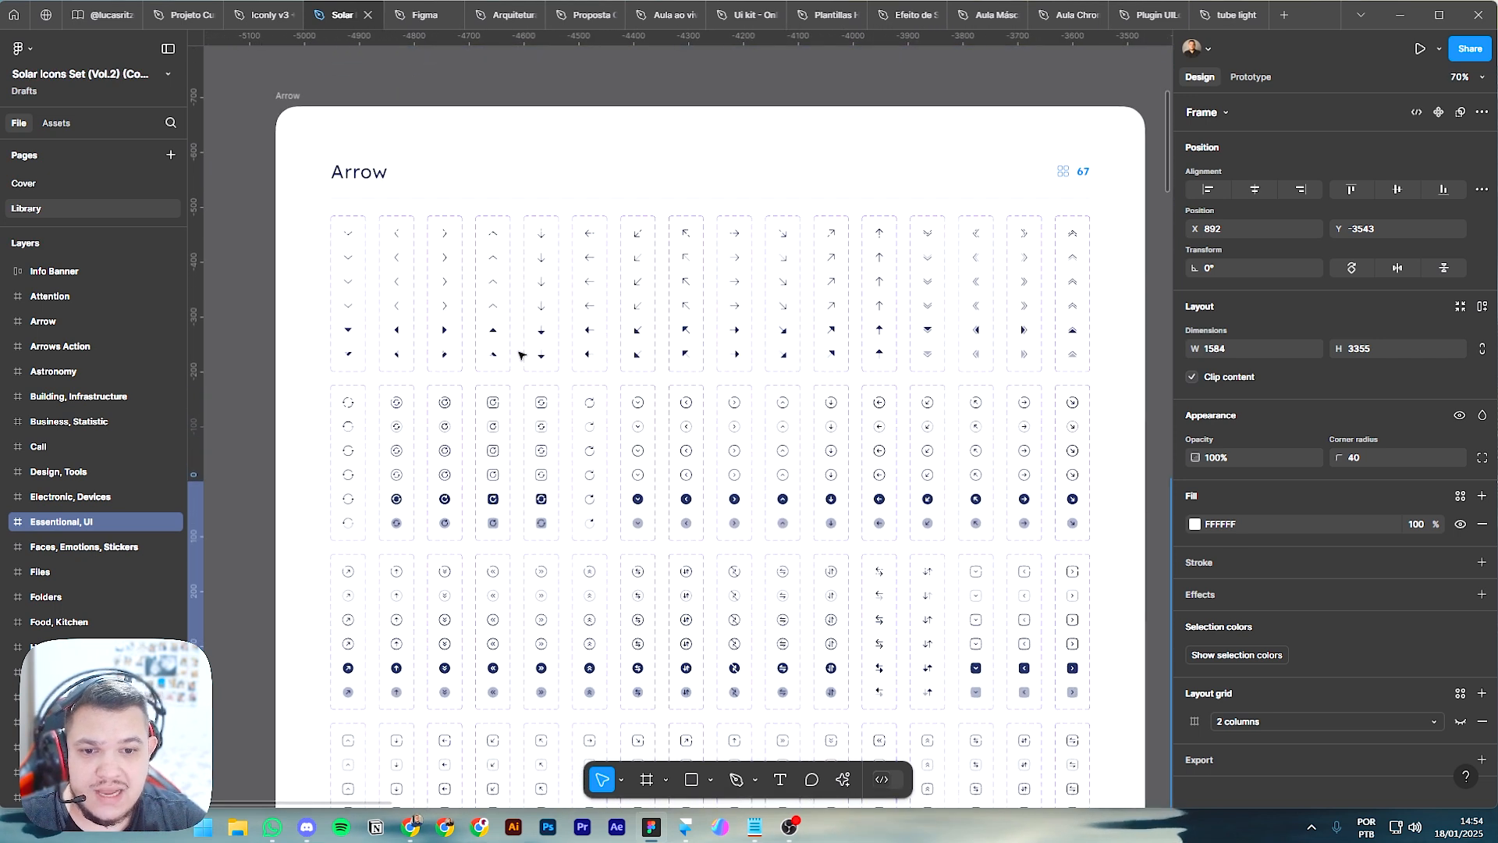
pyautogui.scroll(2, 522, 355)
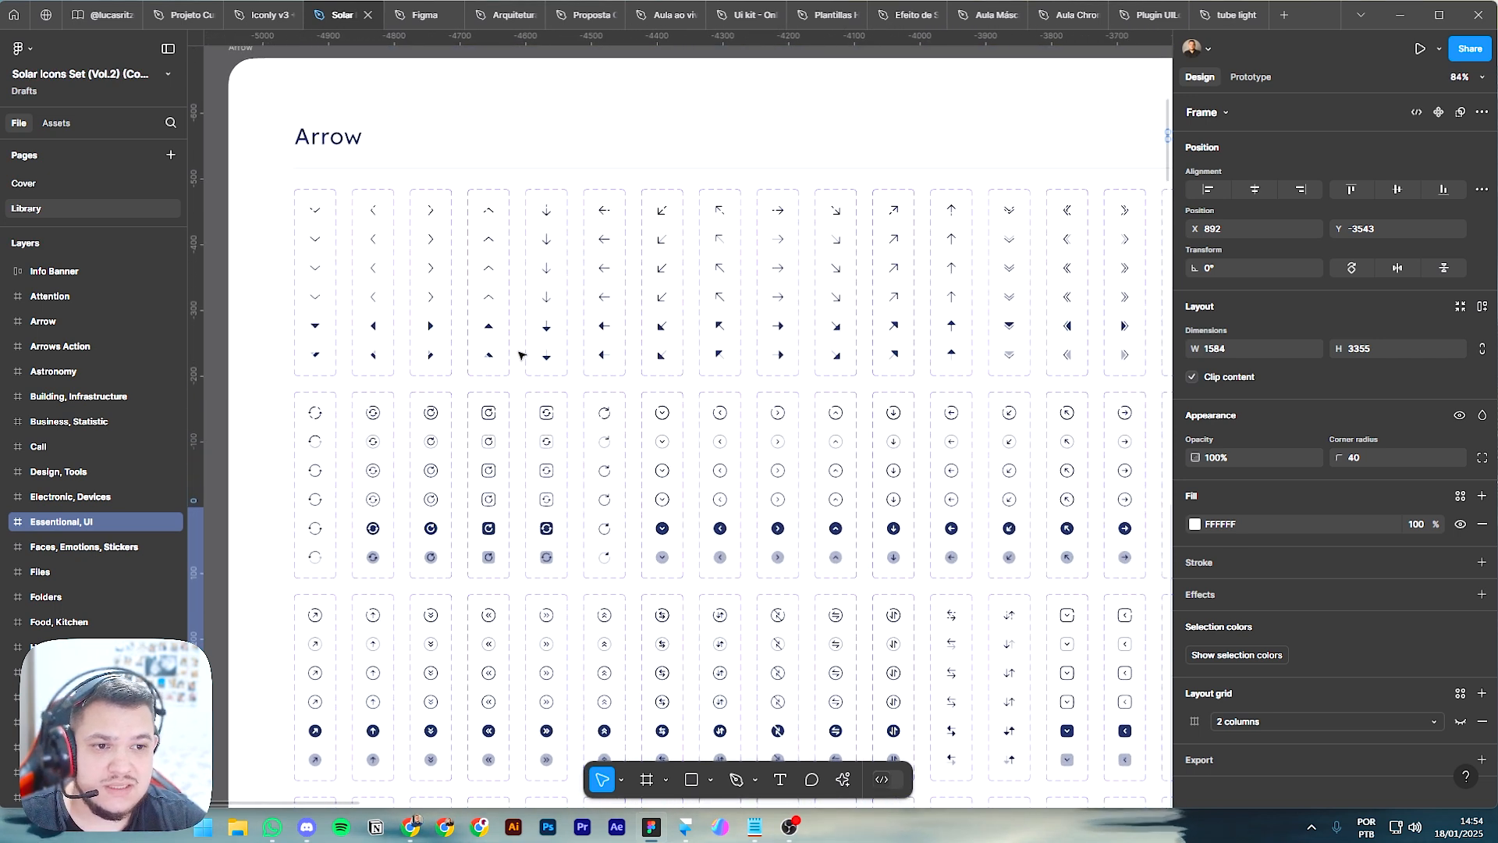
pyautogui.scroll(1, 521, 355)
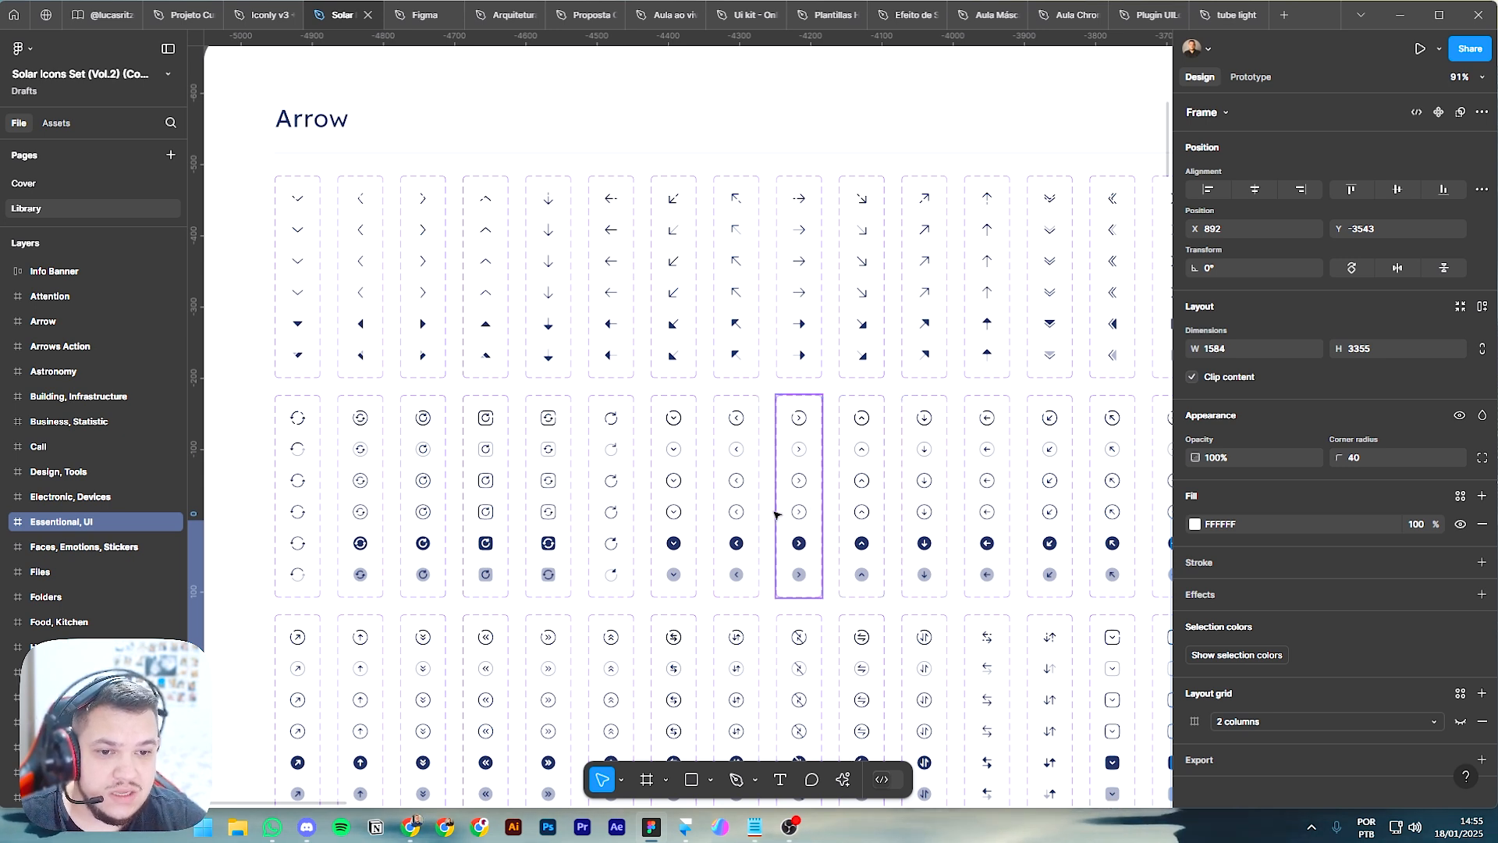
pyautogui.doubleClick(678, 511)
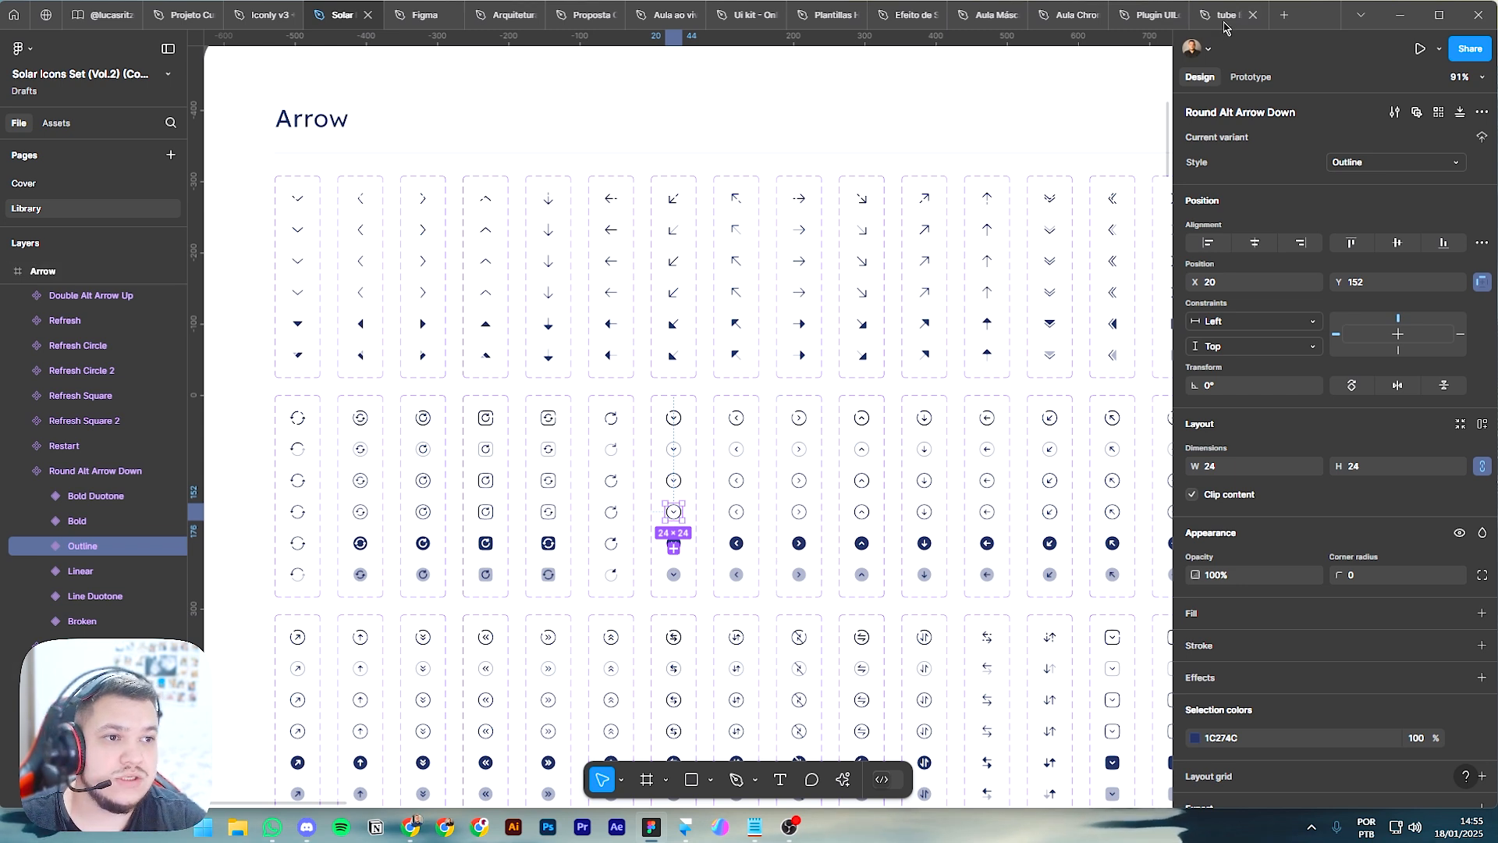
# Step: Paste the arrow icon into the Efeito de Scroll arredondado file and centre it on the orange circle
pyautogui.click(896, 22)
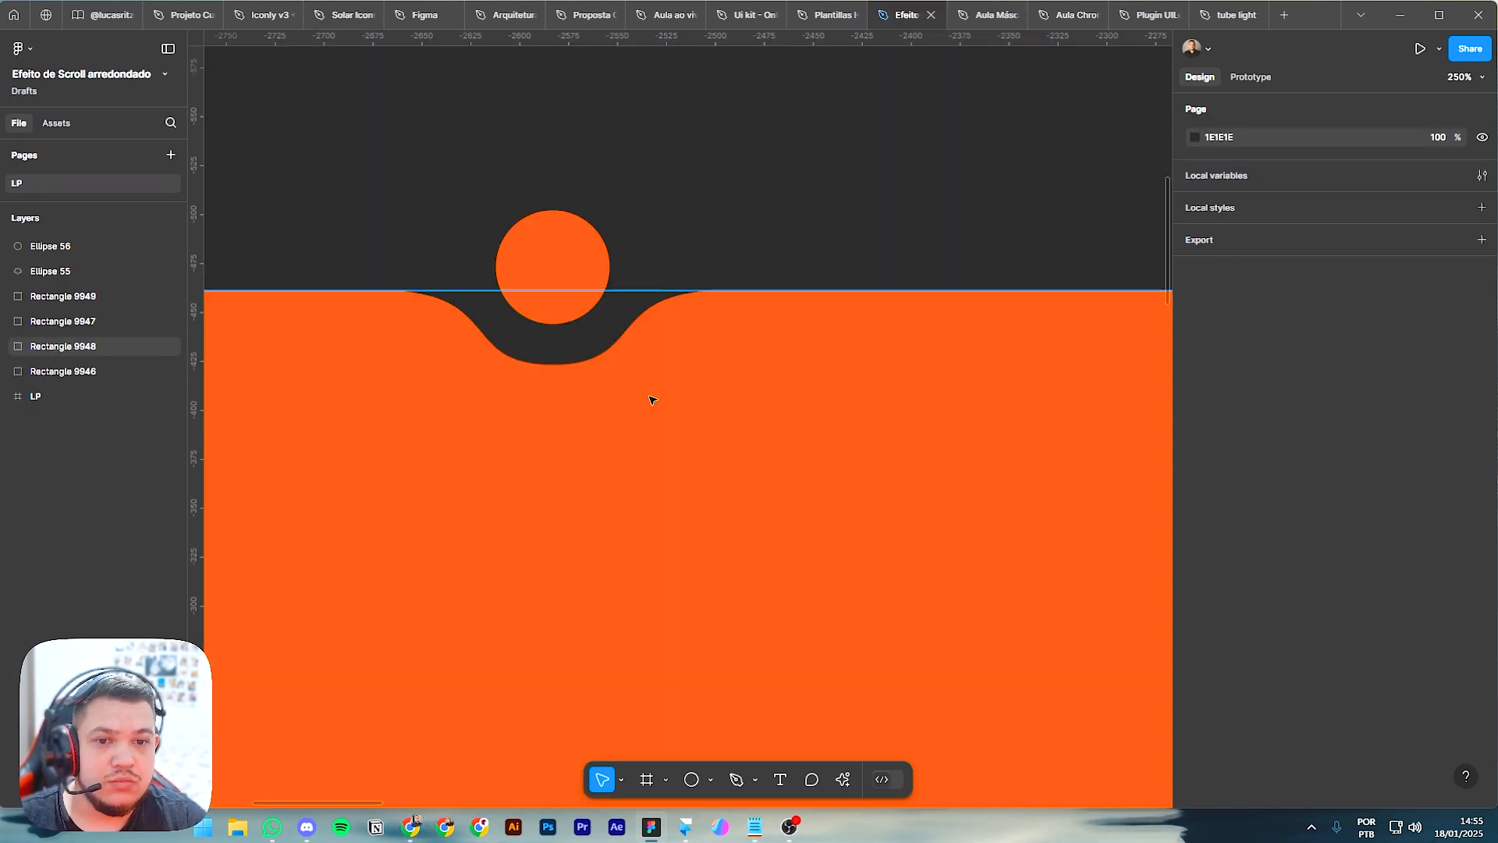
pyautogui.click(559, 258)
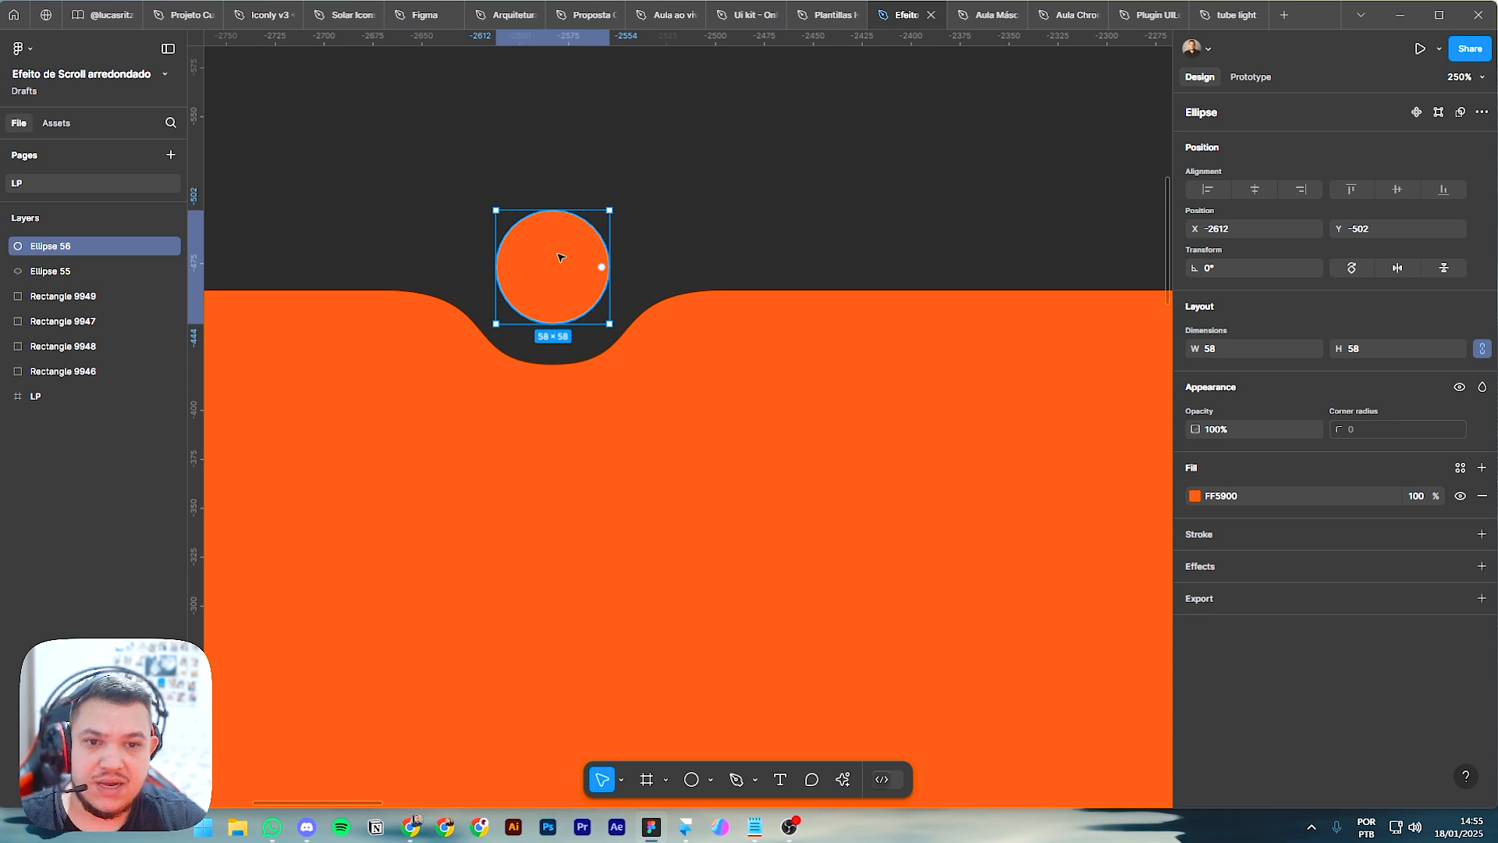
pyautogui.hotkey('ctrl', 'v')
pyautogui.moveTo(682, 425); pyautogui.dragTo(554, 274)
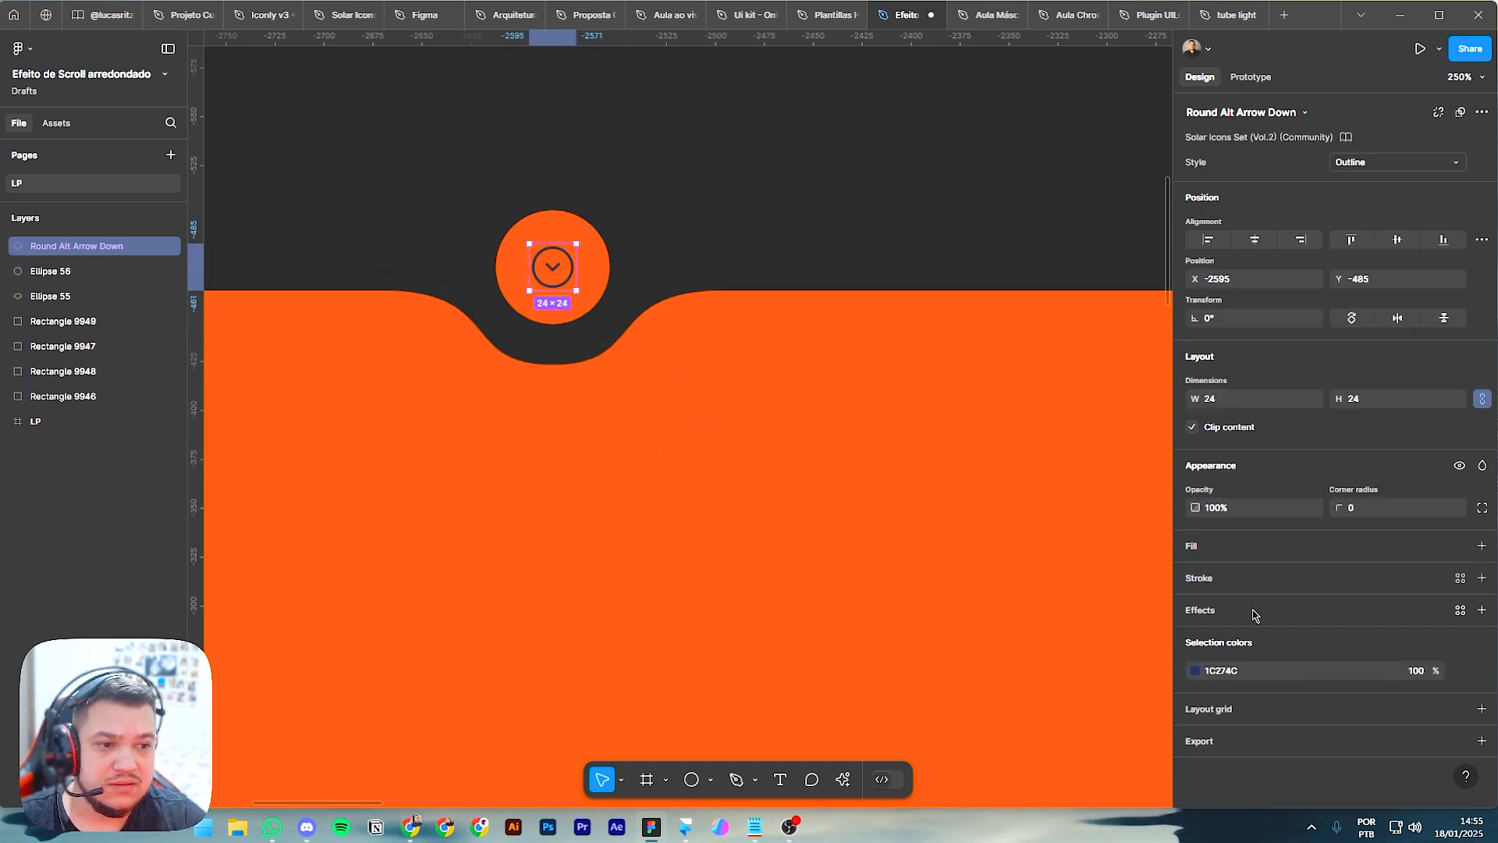
# Step: Change the arrow icon's colour to white, FFFFFF
pyautogui.click(1195, 670)
pyautogui.moveTo(1071, 554); pyautogui.dragTo(951, 392)
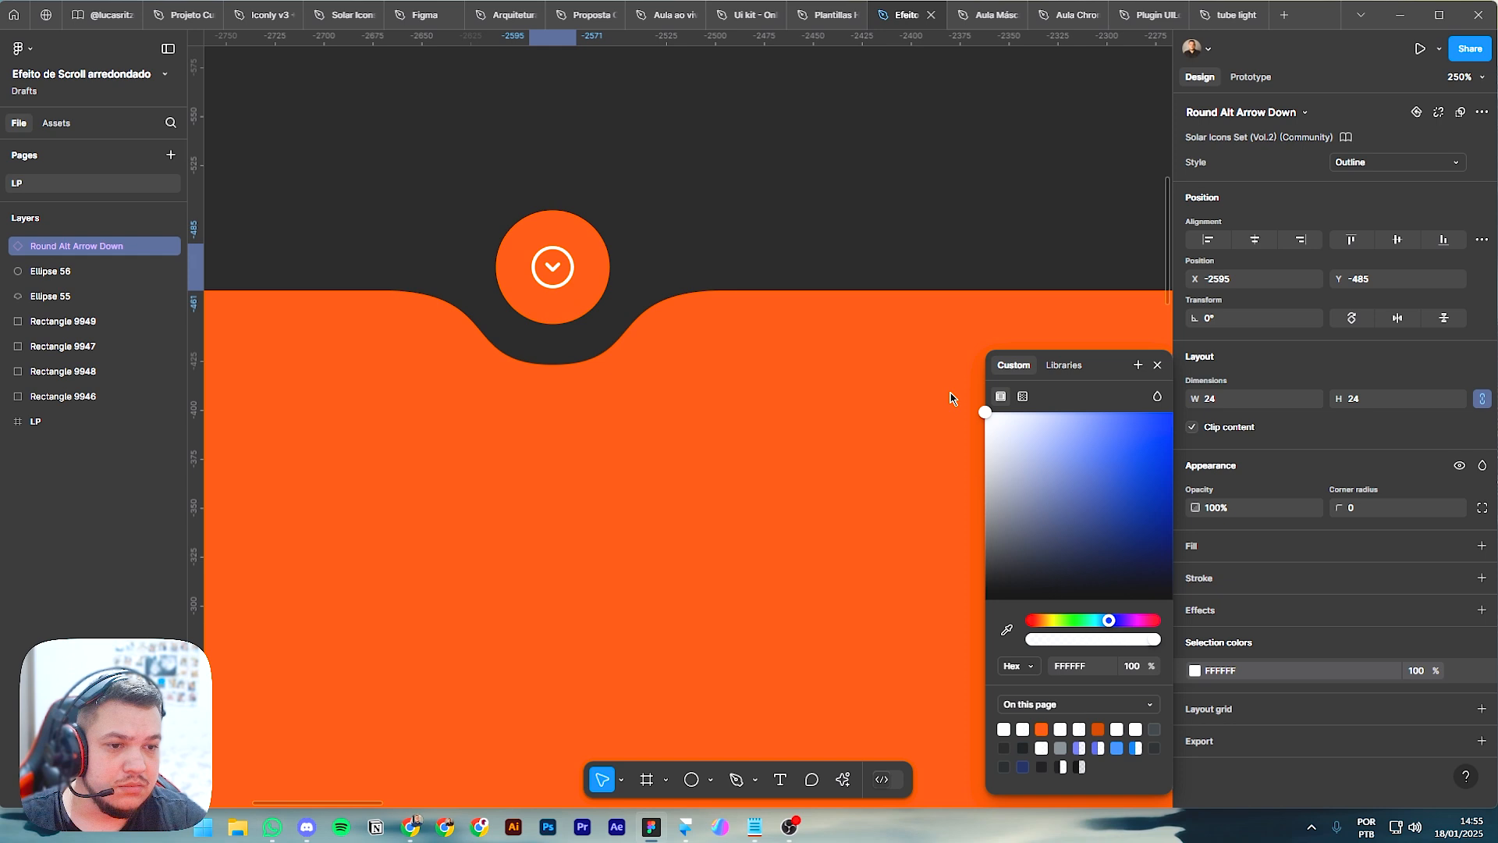
pyautogui.click(786, 217)
# Step: Try enlarging the arrow icon inside the orange circle, and undo the enlargement
pyautogui.click(557, 275)
pyautogui.moveTo(576, 274); pyautogui.dragTo(590, 274)
pyautogui.click(669, 234)
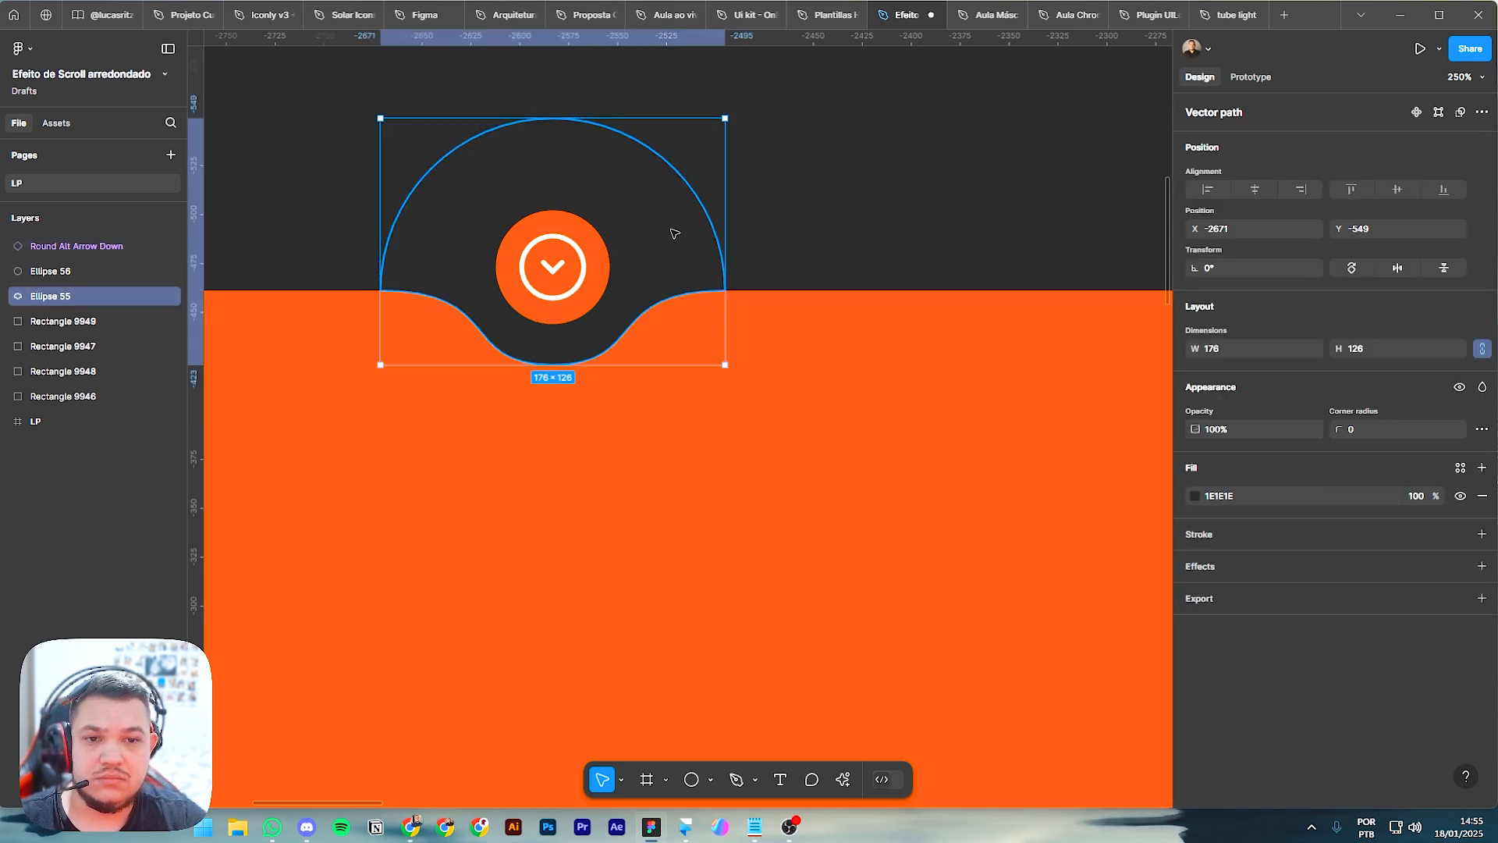
pyautogui.click(770, 211)
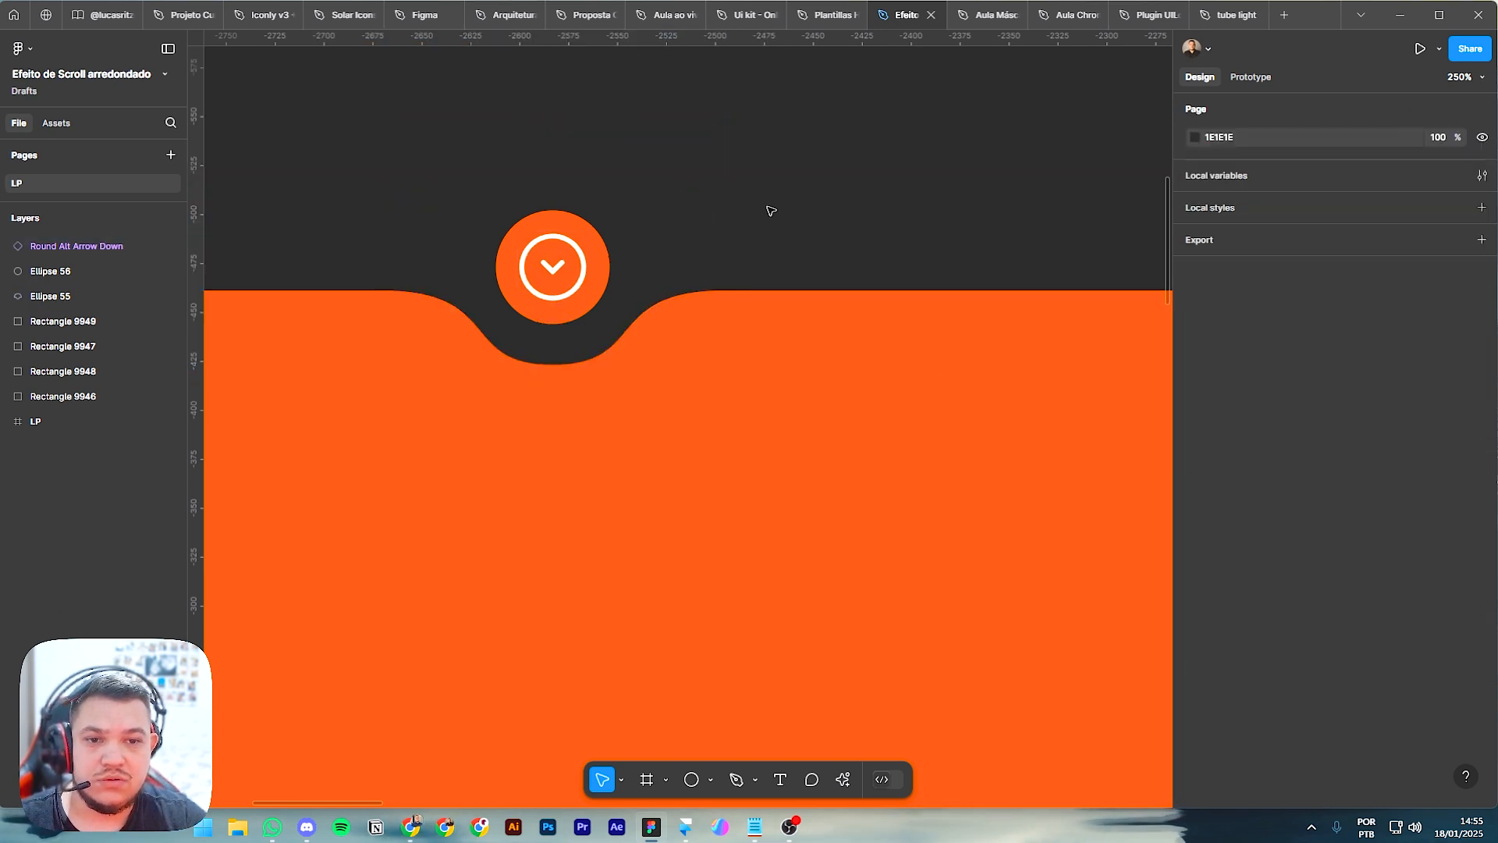
pyautogui.click(578, 260)
pyautogui.click(579, 259)
pyautogui.hotkey('ctrl', 'z')
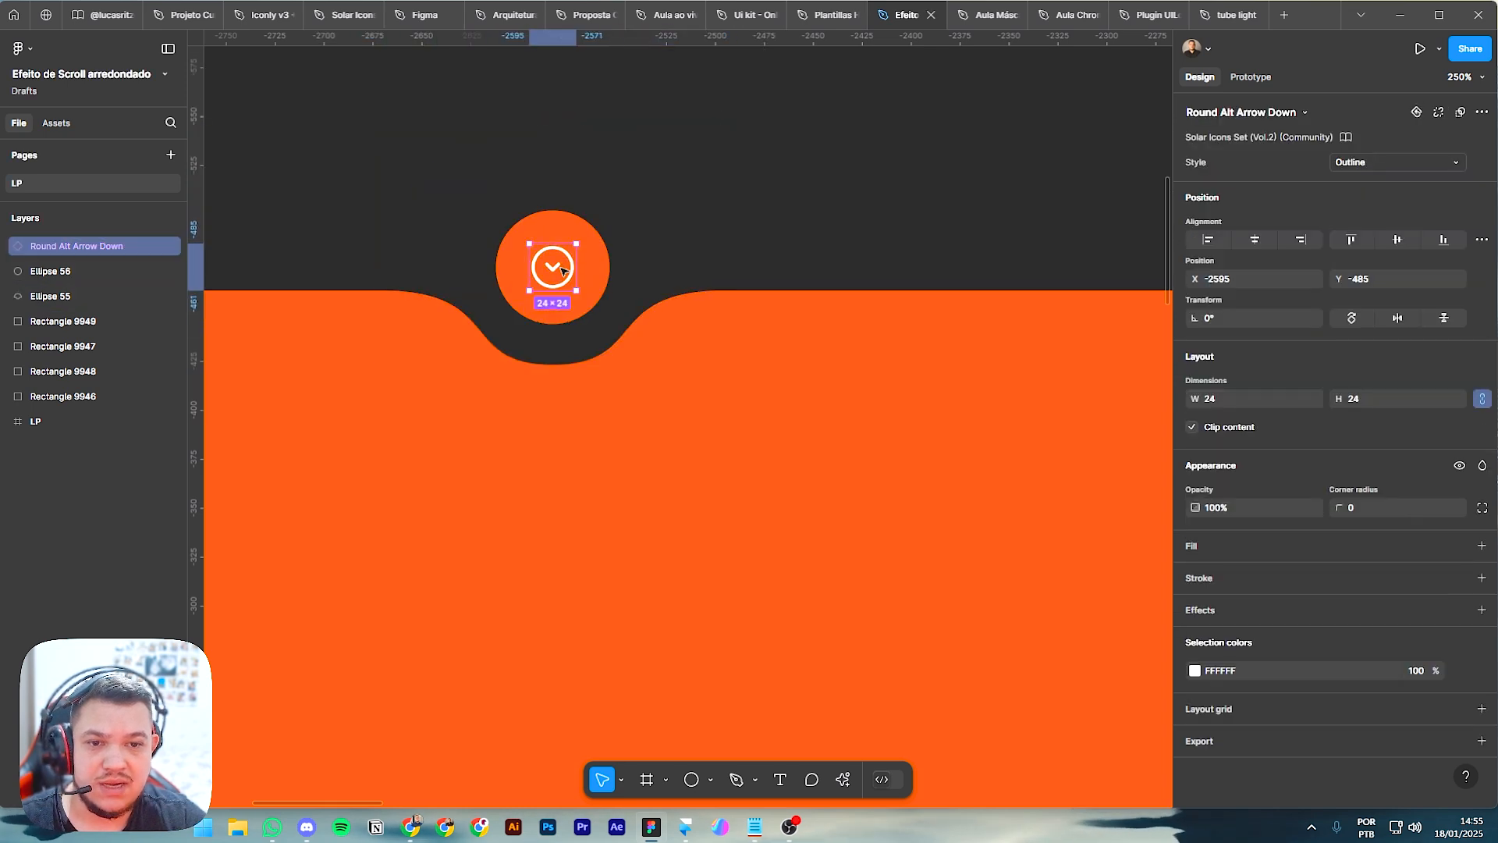
# Step: Scale the white arrow icon up proportionally from its centre, keeping an orange margin around it inside the circle
pyautogui.press('k')
pyautogui.moveTo(578, 267); pyautogui.dragTo(587, 267)
pyautogui.click(707, 234)
pyautogui.click(823, 220)
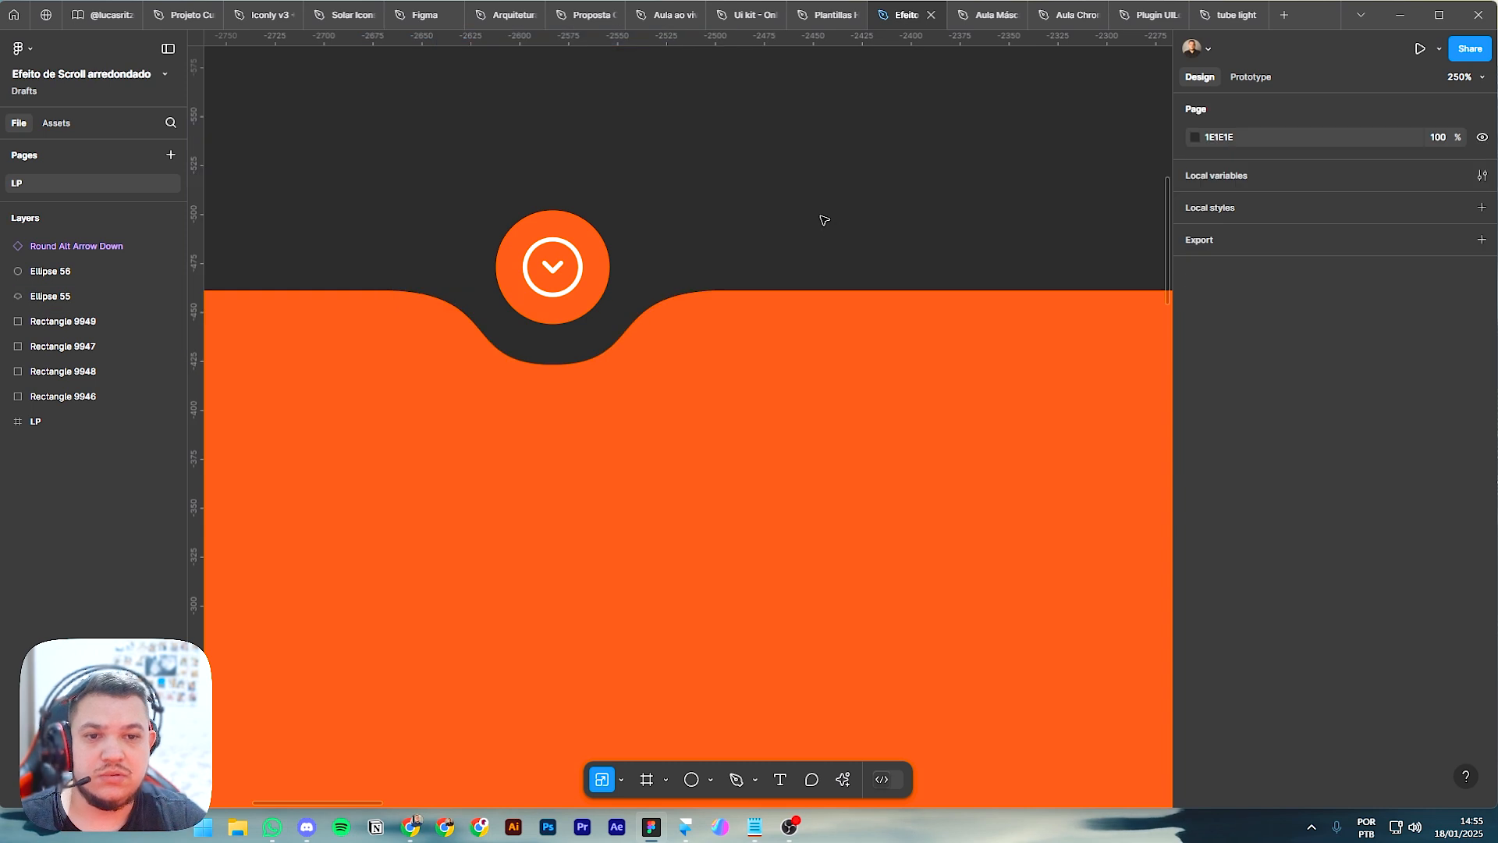
# Step: Wrap the orange circle and its arrow icon together in an auto layout frame
pyautogui.scroll(-5, 823, 220)
pyautogui.moveTo(810, 174); pyautogui.dragTo(739, 238)
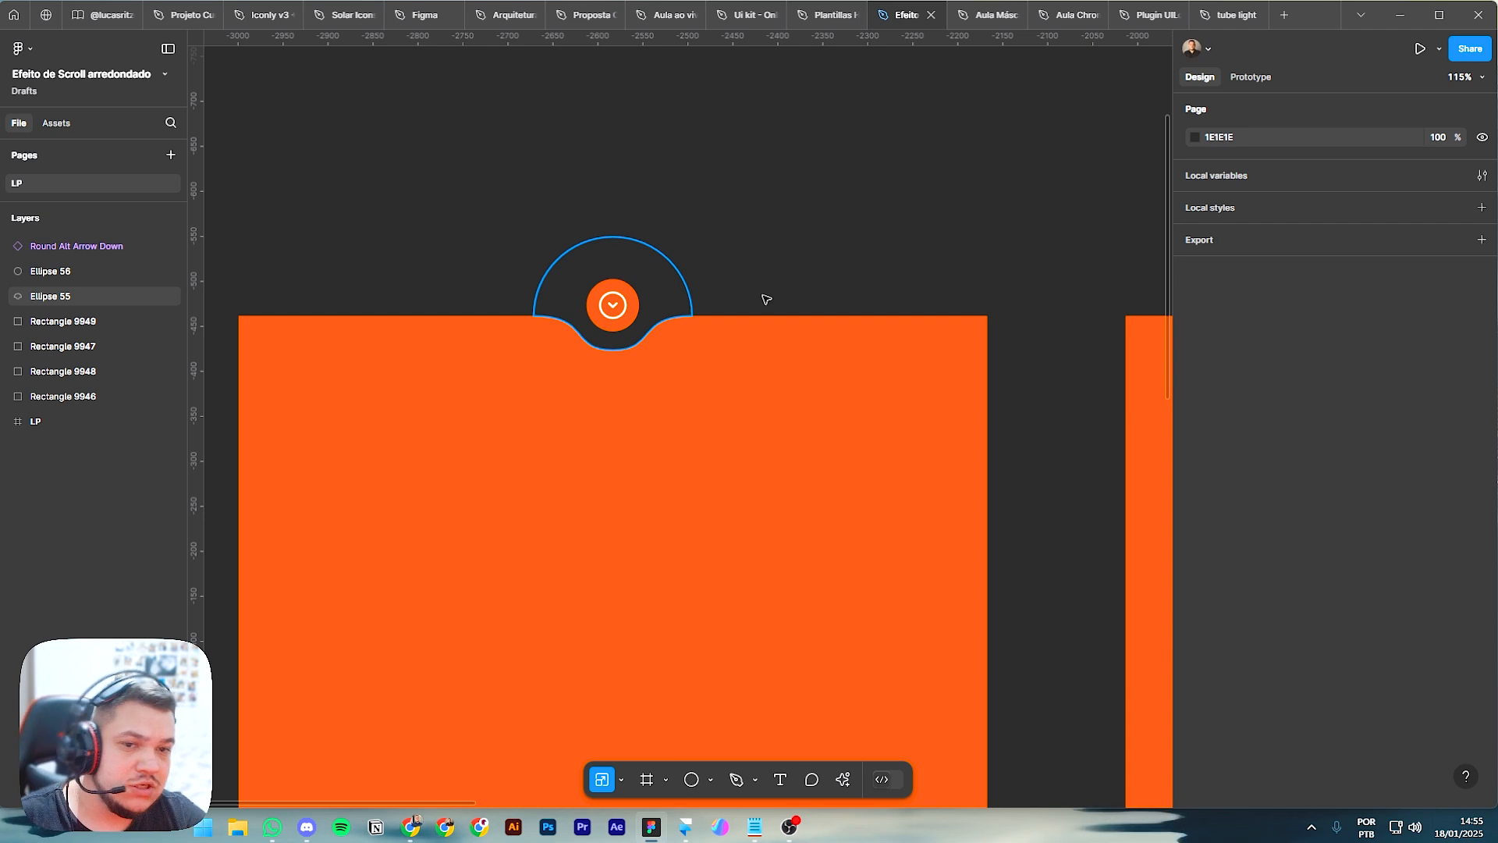
pyautogui.hscroll(5, 874, 241)
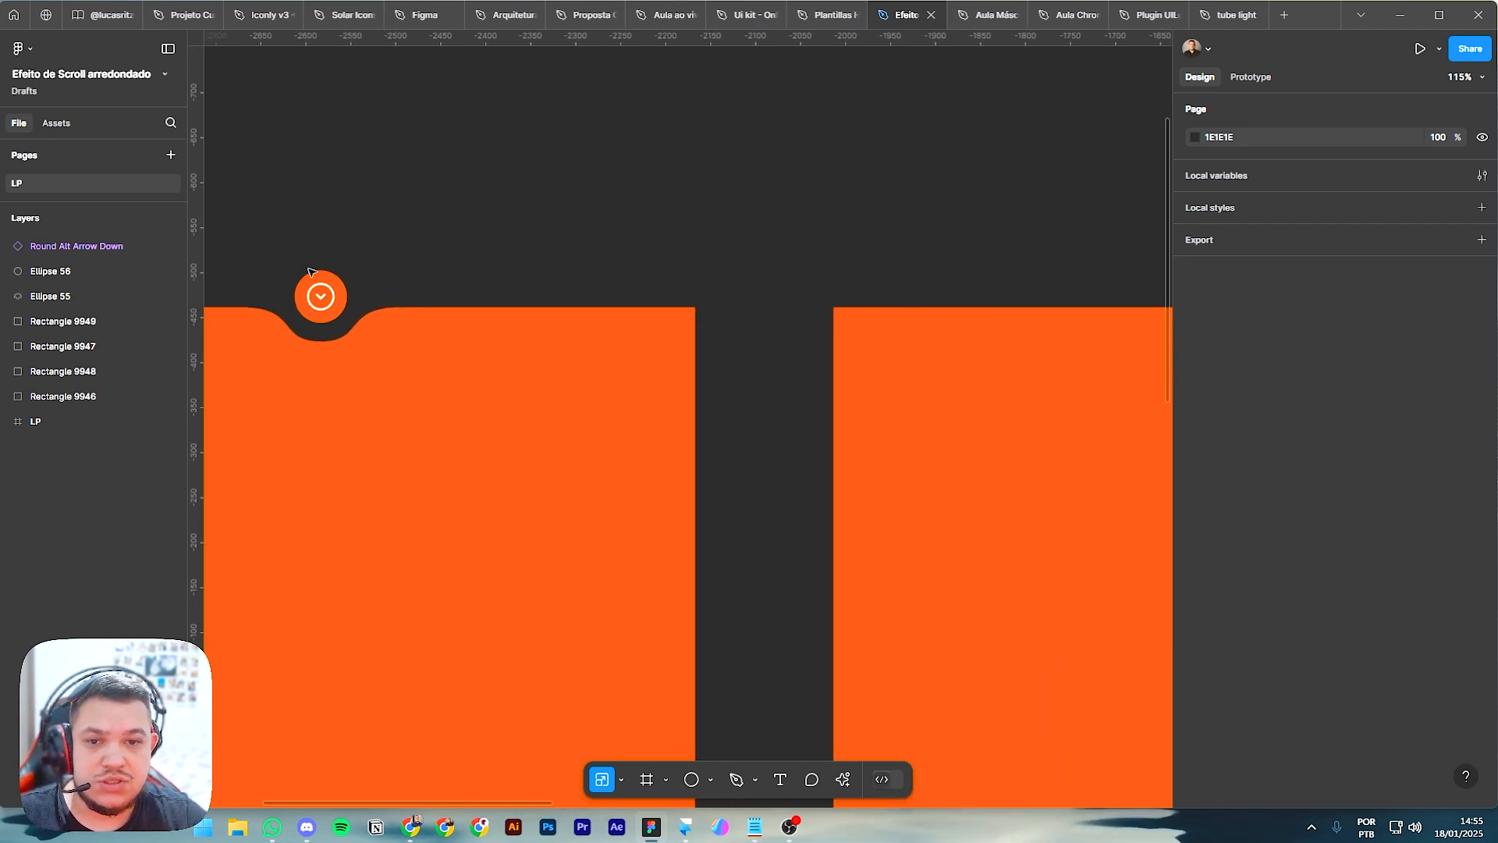
pyautogui.click(327, 297)
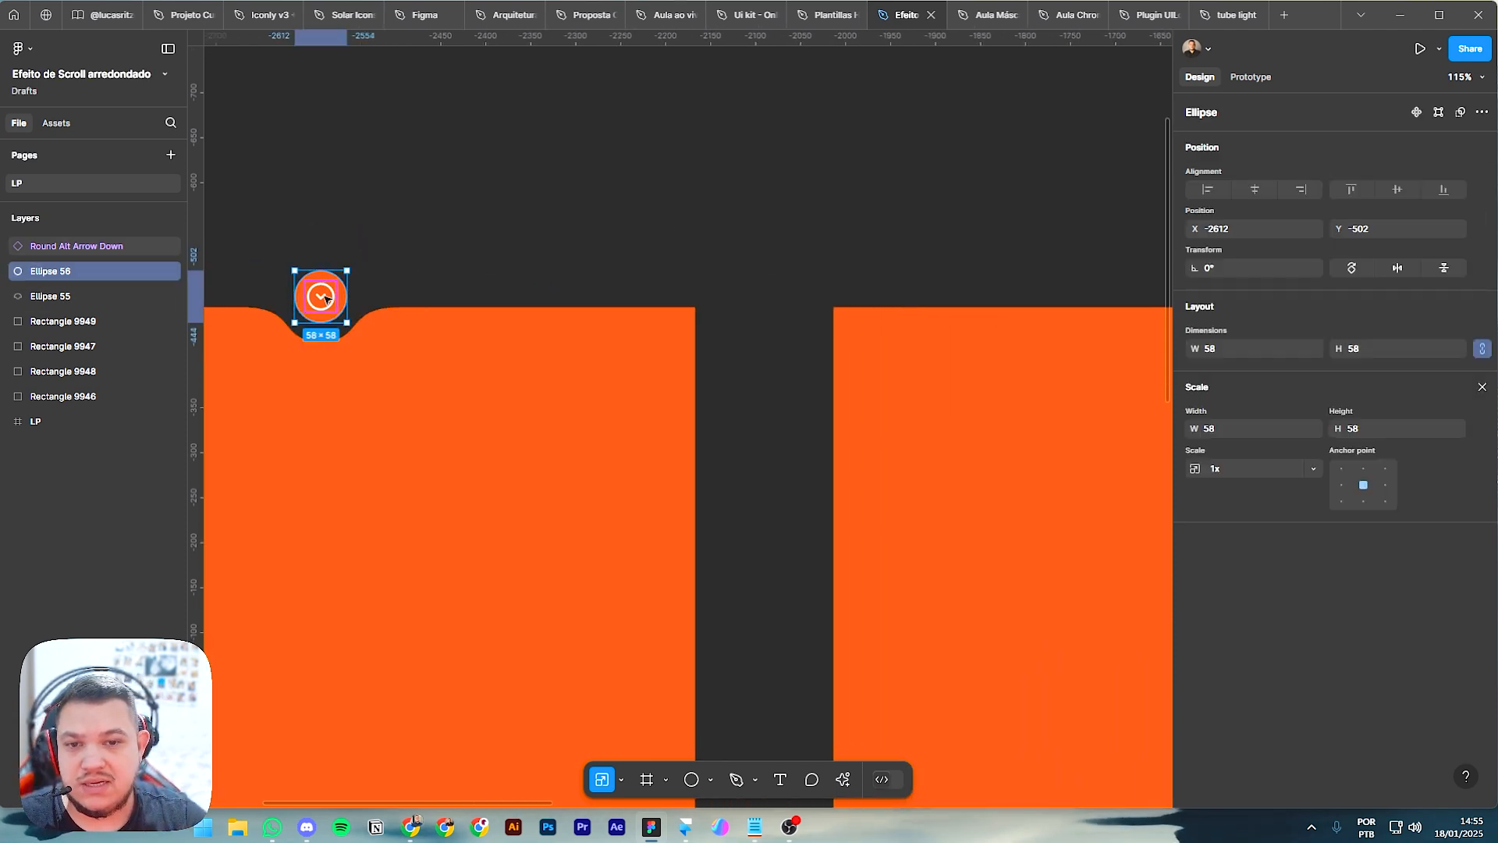
pyautogui.keyDown('shift'); pyautogui.click(326, 296); pyautogui.keyUp('shift')
pyautogui.hotkey('shift', 'a')
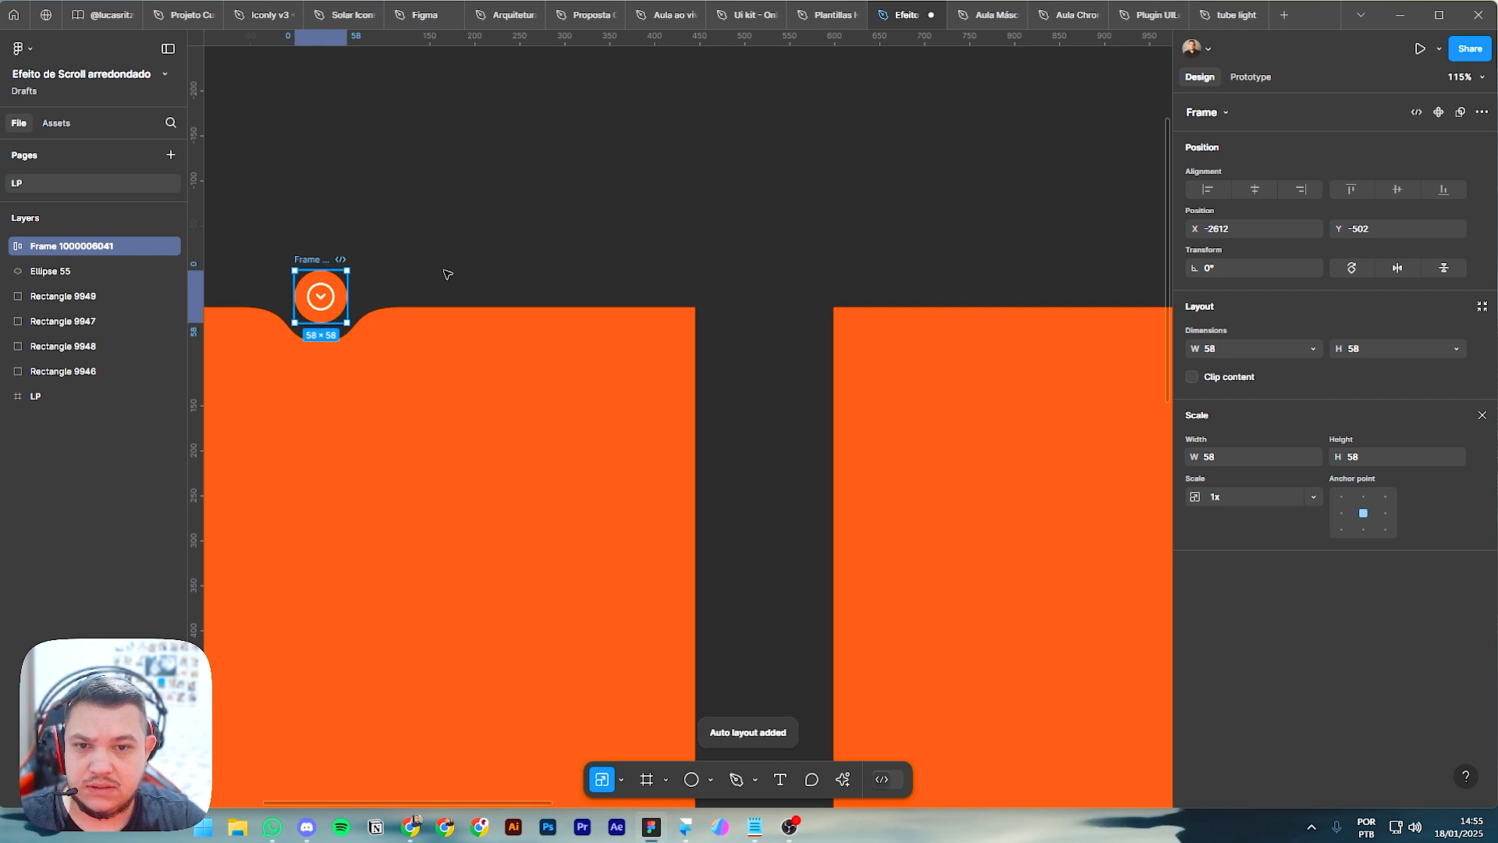
pyautogui.click(487, 261)
# Step: Draw a 128 × 128 circle centred on the top edge of the neighbouring orange square
pyautogui.scroll(-3, 732, 266)
pyautogui.moveTo(851, 232); pyautogui.dragTo(664, 252)
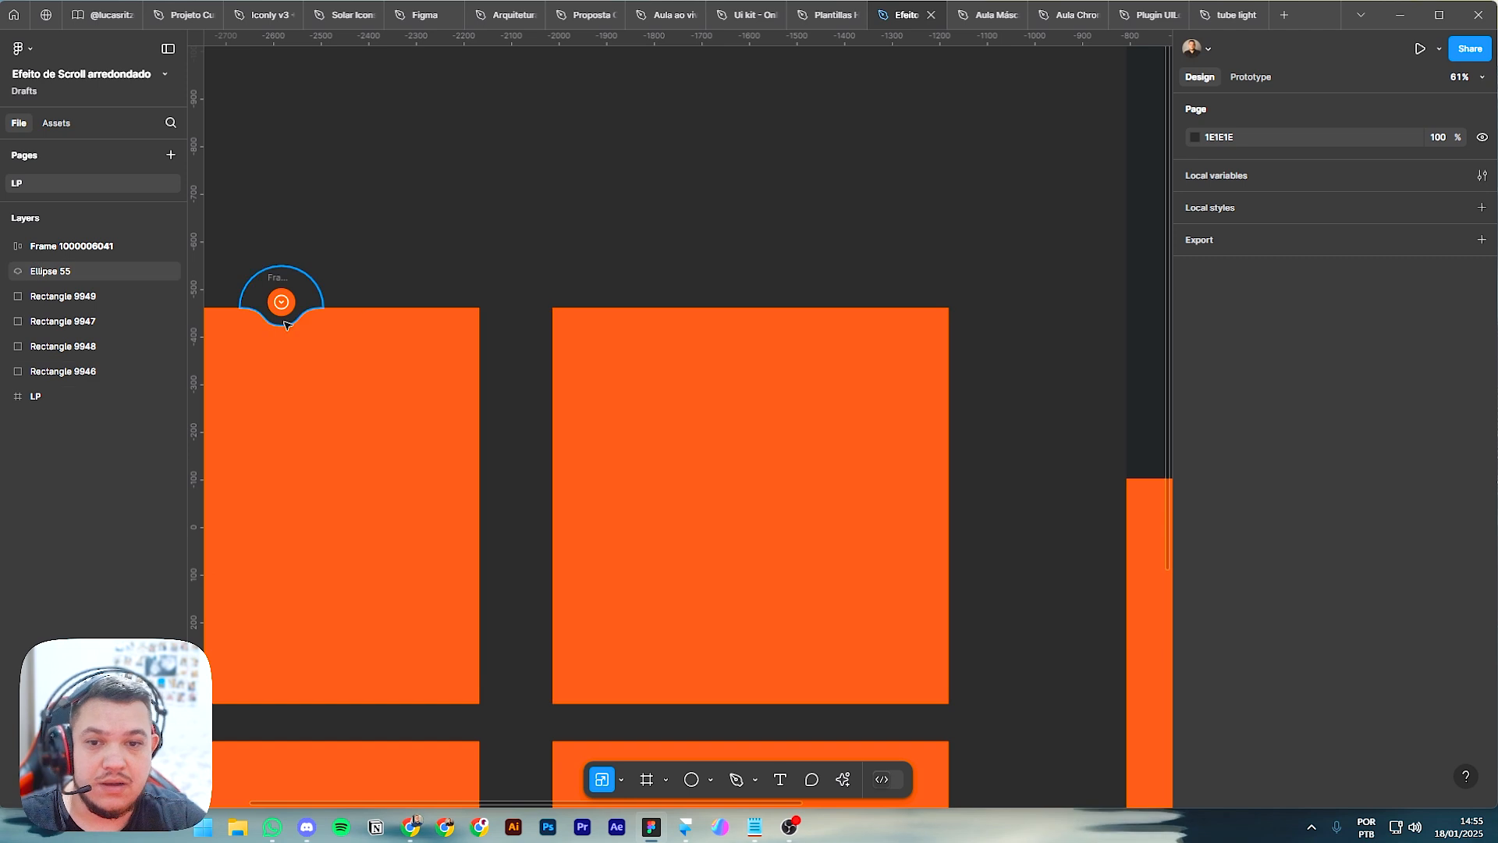
pyautogui.scroll(5, 798, 308)
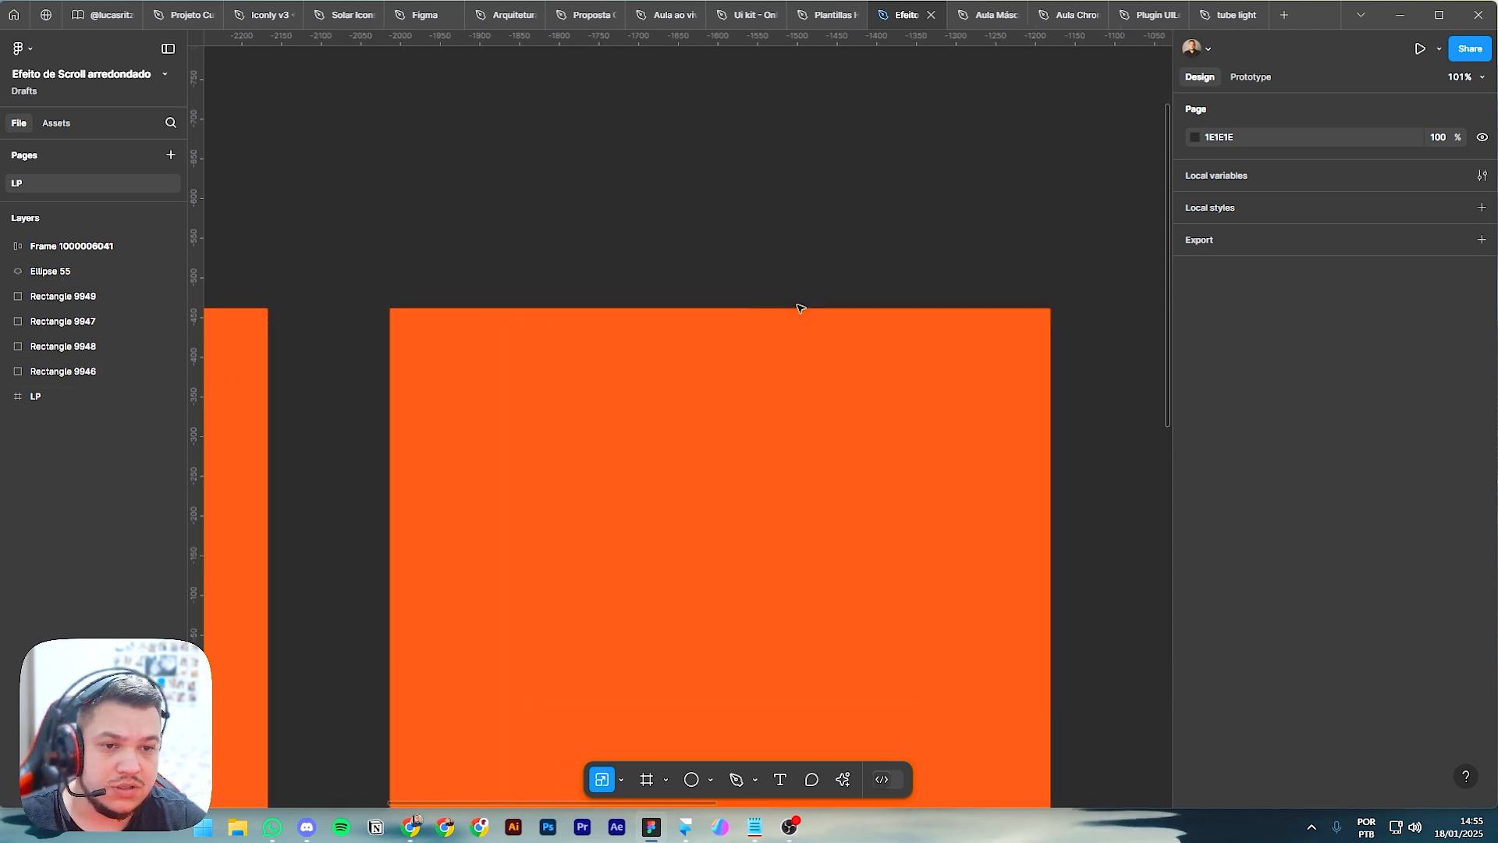
pyautogui.press('o')
pyautogui.moveTo(663, 262)
pyautogui.mouseDown()
pyautogui.moveTo(772, 373)
pyautogui.moveTo(726, 337)
pyautogui.mouseUp()
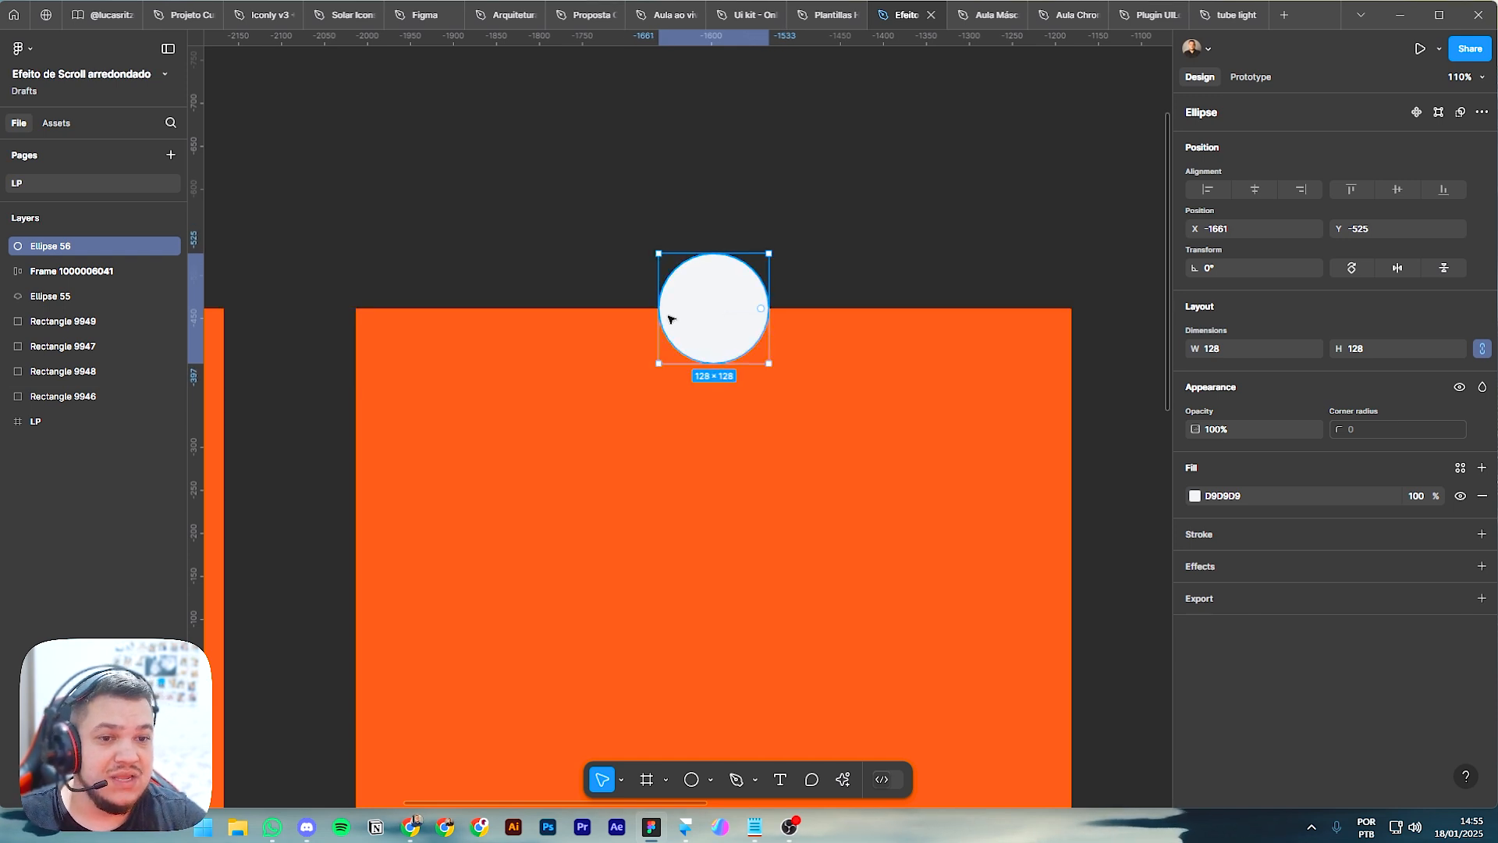
pyautogui.click(903, 262)
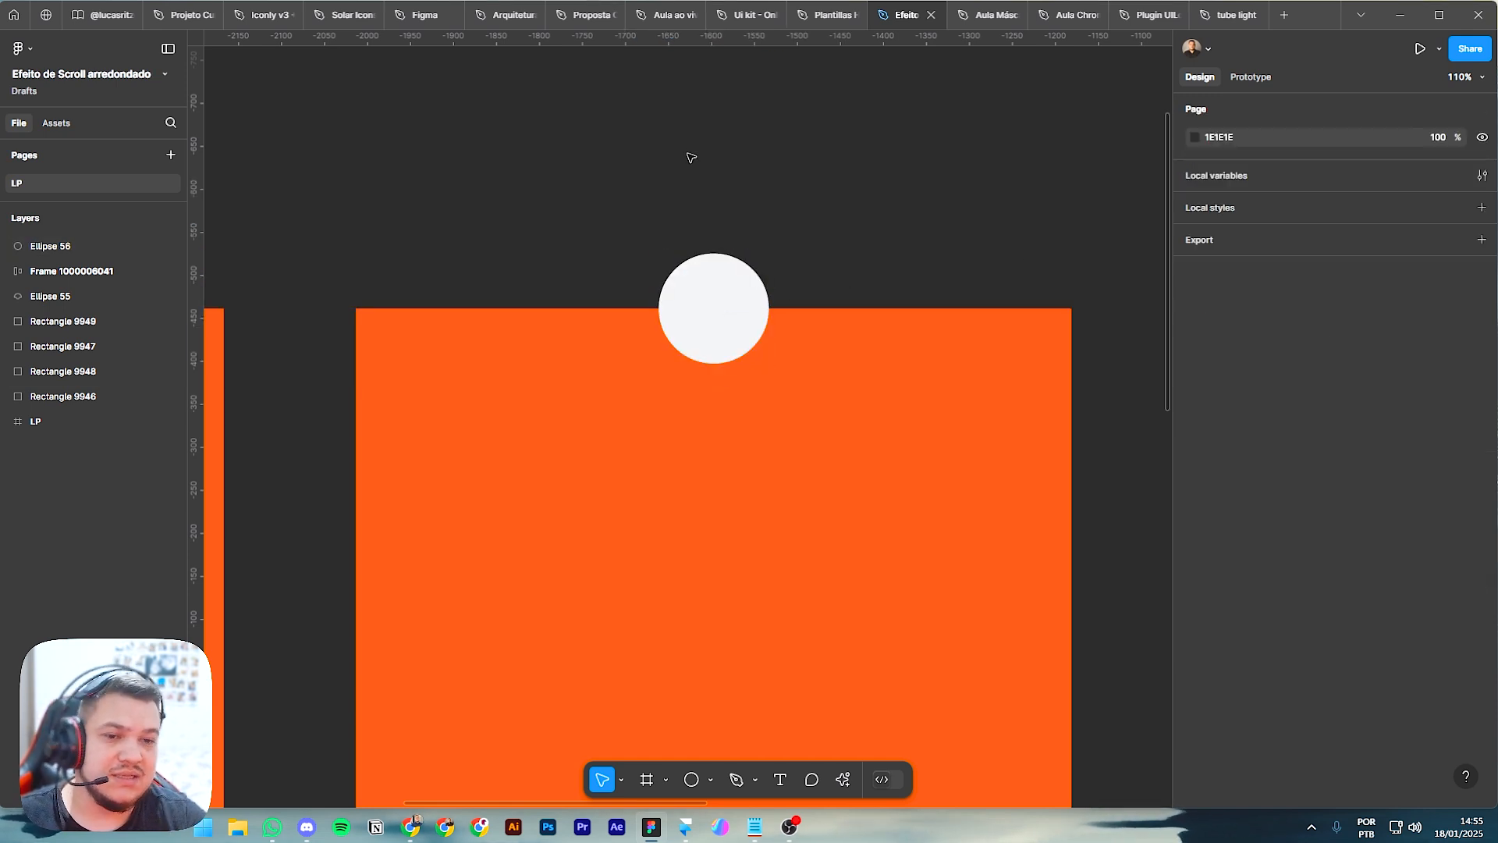
# Step: Subtract the light circle from the orange square beneath it with a boolean operation
pyautogui.moveTo(693, 164); pyautogui.dragTo(885, 517)
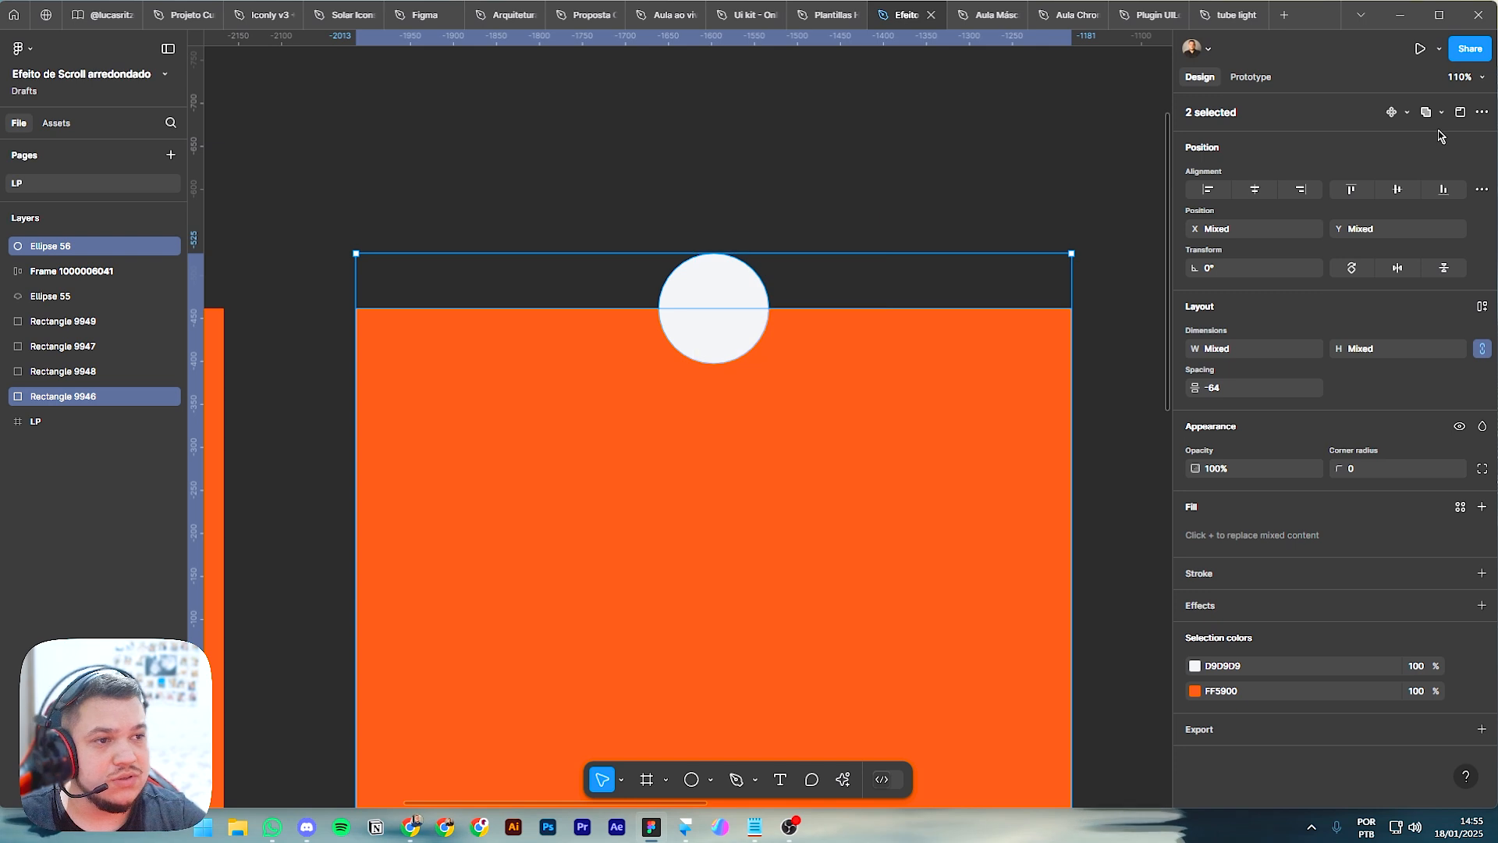
pyautogui.click(1442, 114)
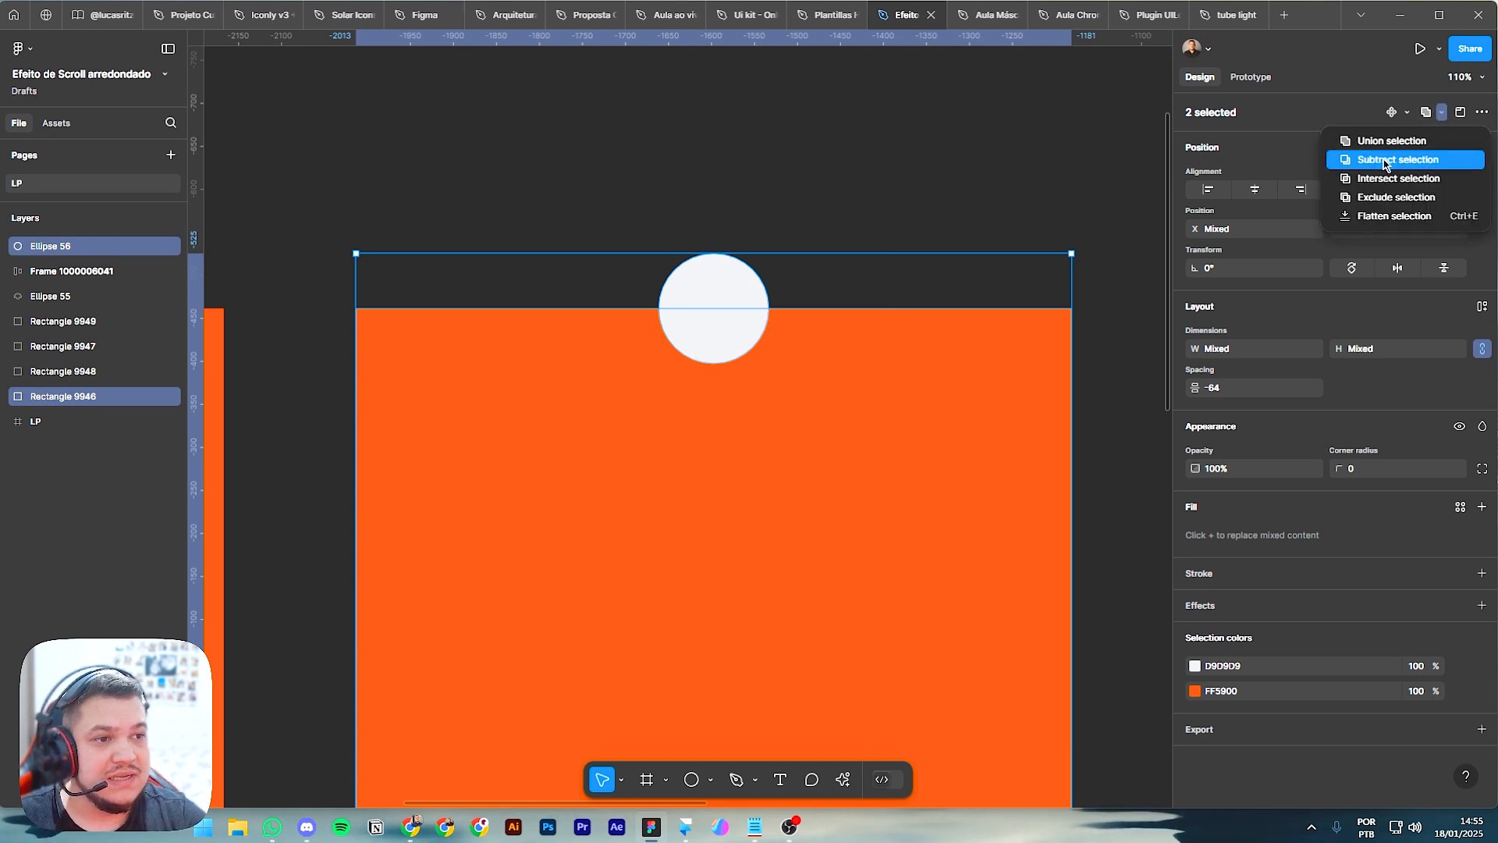
pyautogui.click(1395, 161)
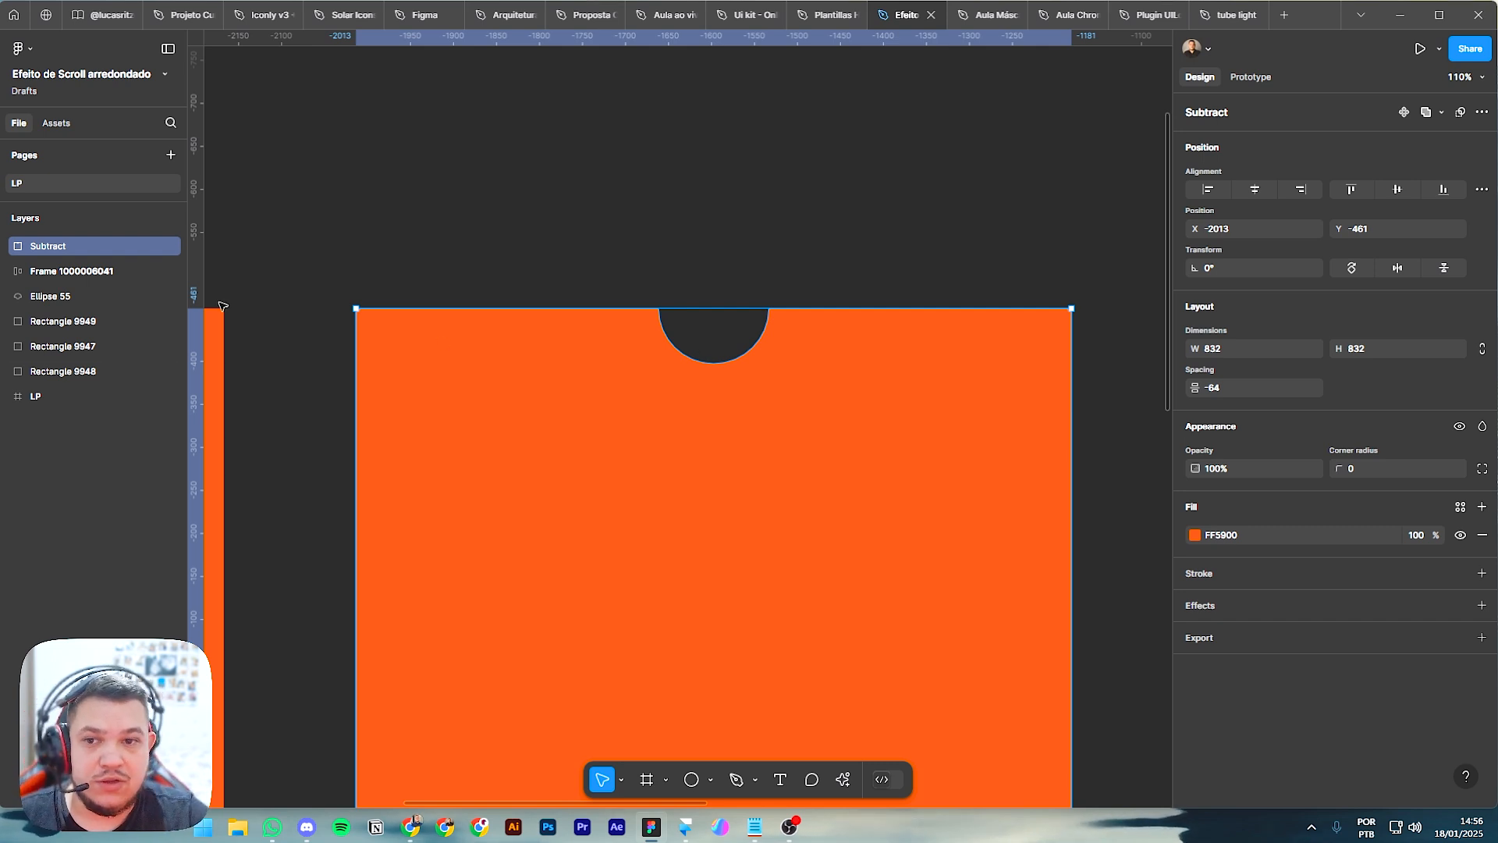
# Step: Edit the subtracted circle's vector and turn both side anchors' lower handles inward, horizontally along the square's top edge
pyautogui.click(6, 246)
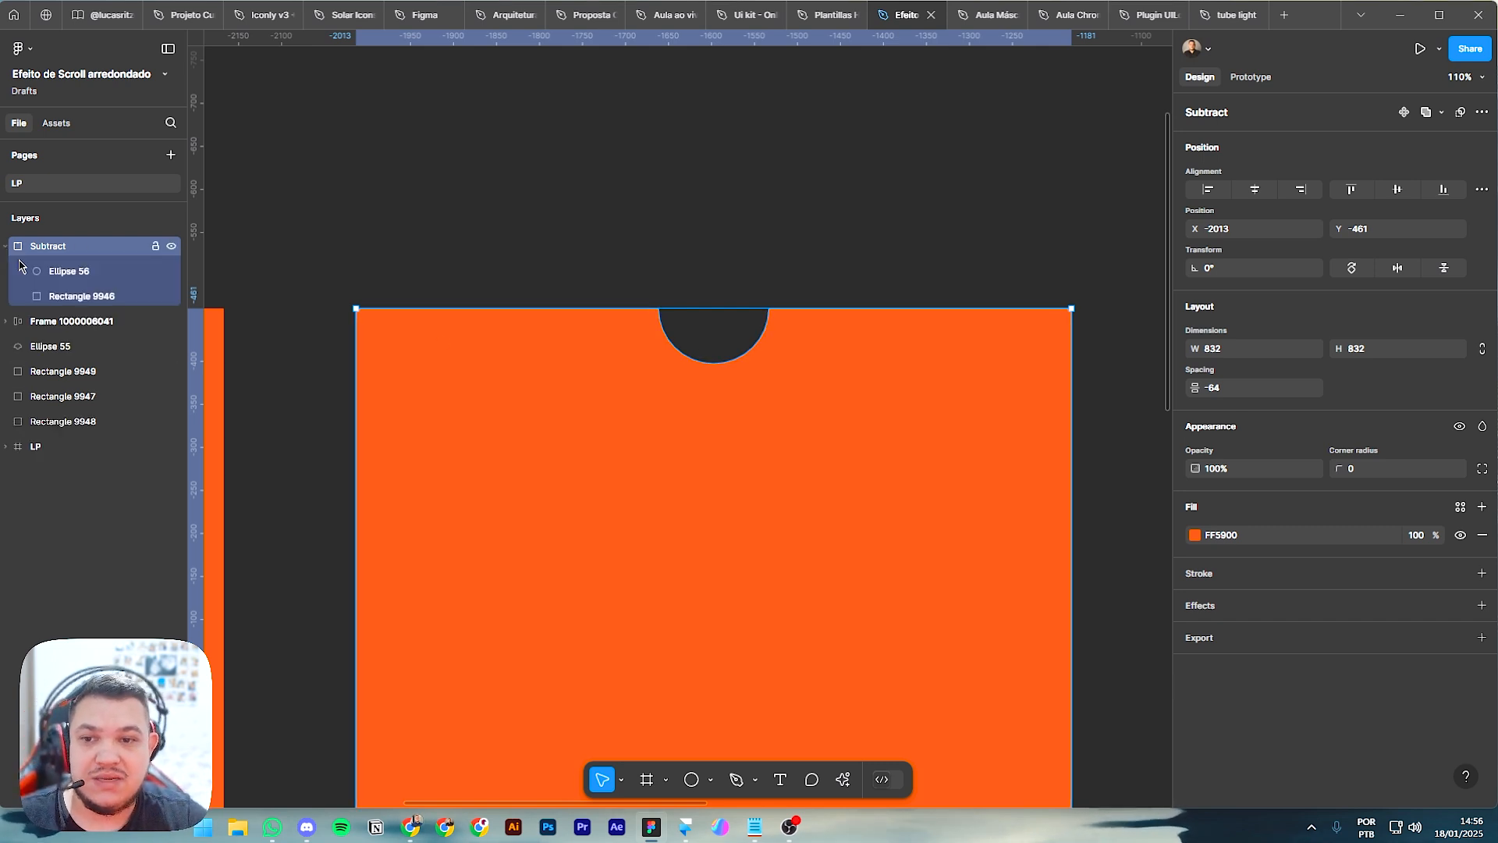
pyautogui.click(81, 279)
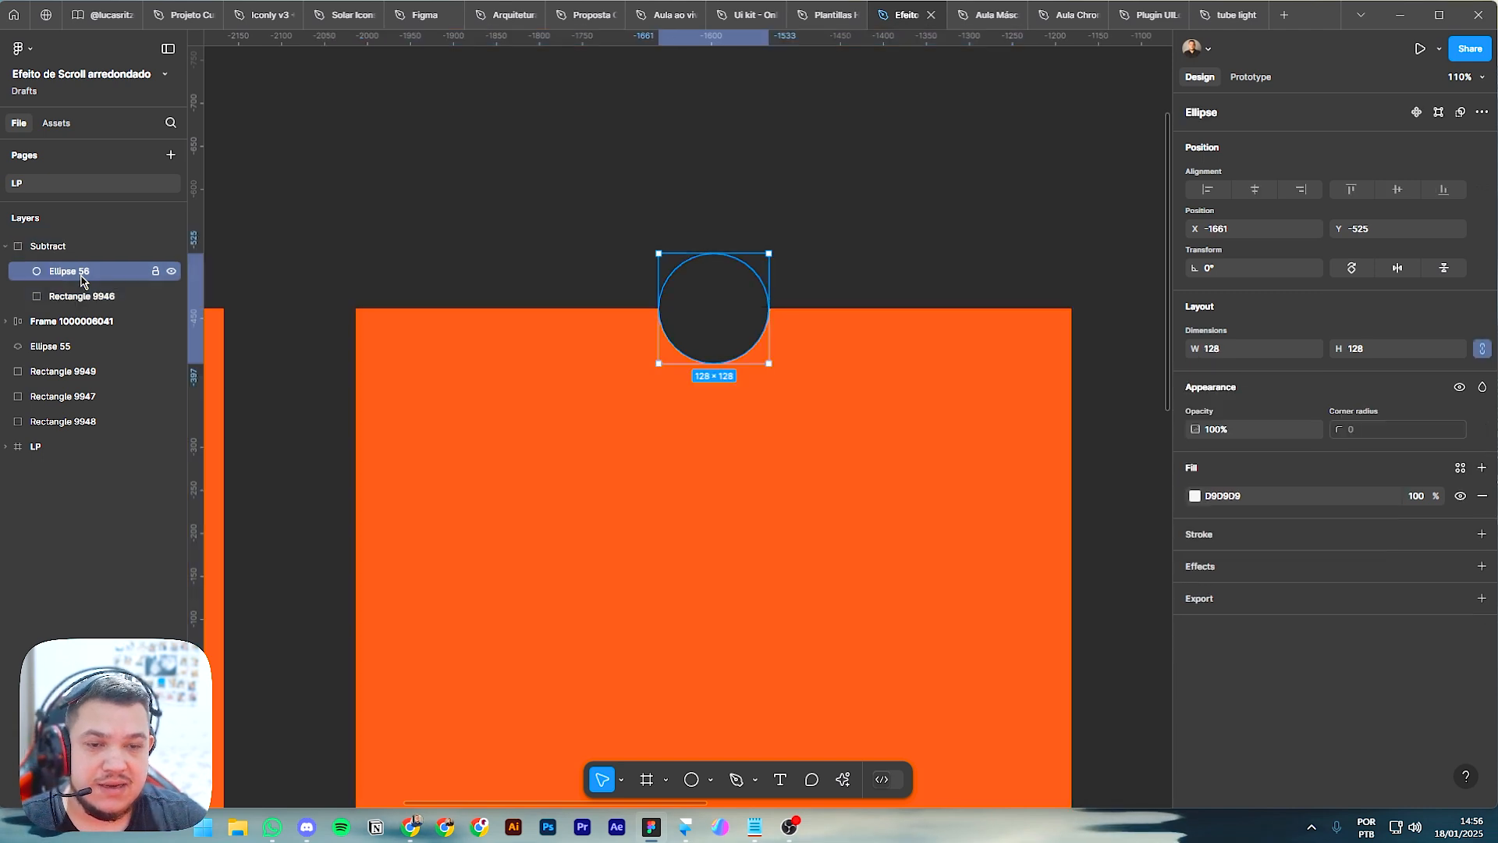
pyautogui.click(1438, 111)
pyautogui.scroll(5, 764, 295)
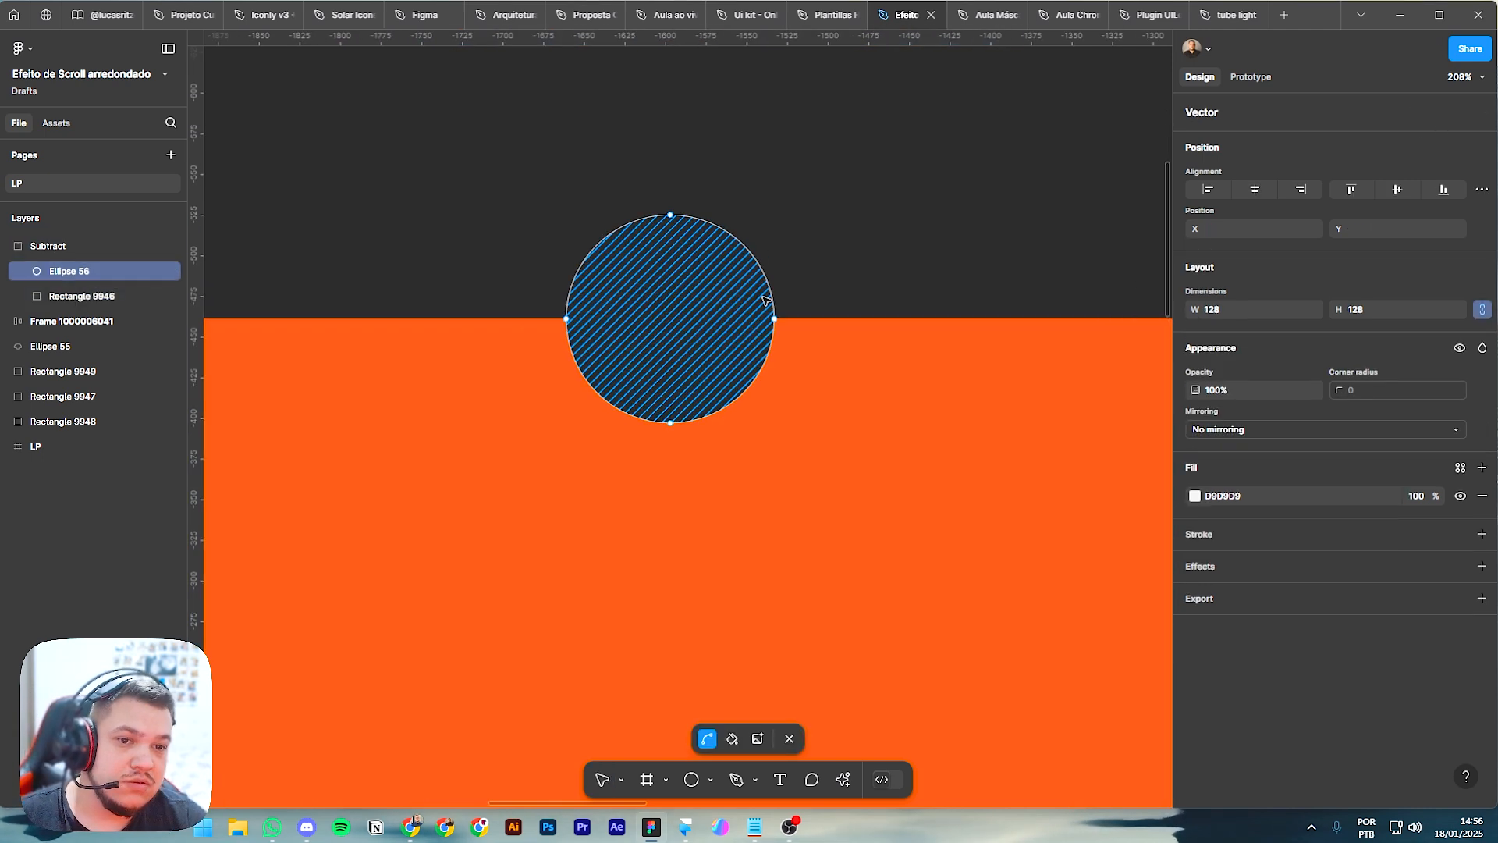
pyautogui.click(558, 322)
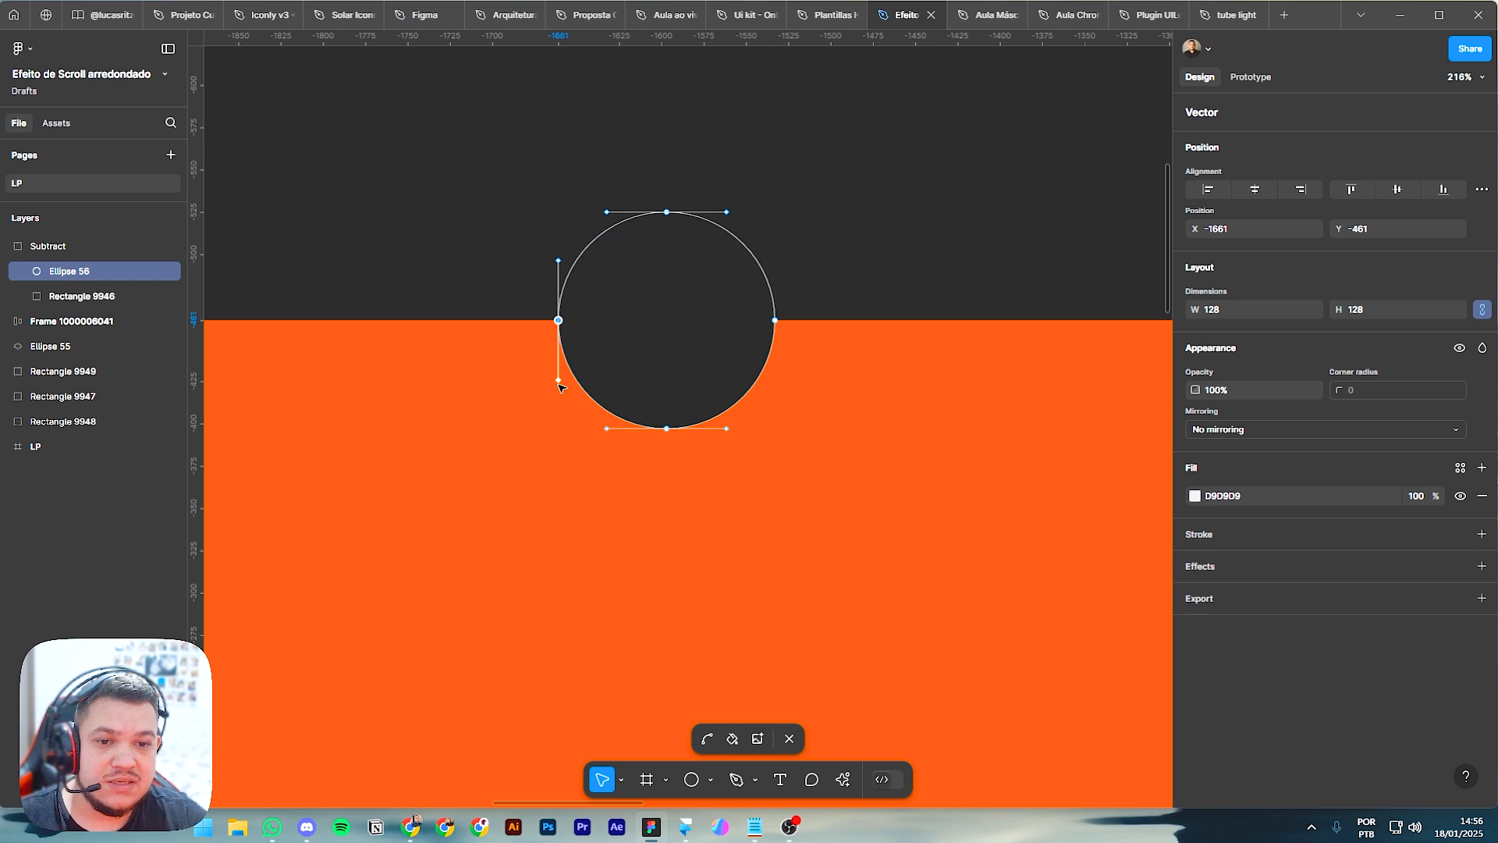
pyautogui.moveTo(559, 382); pyautogui.dragTo(645, 341)
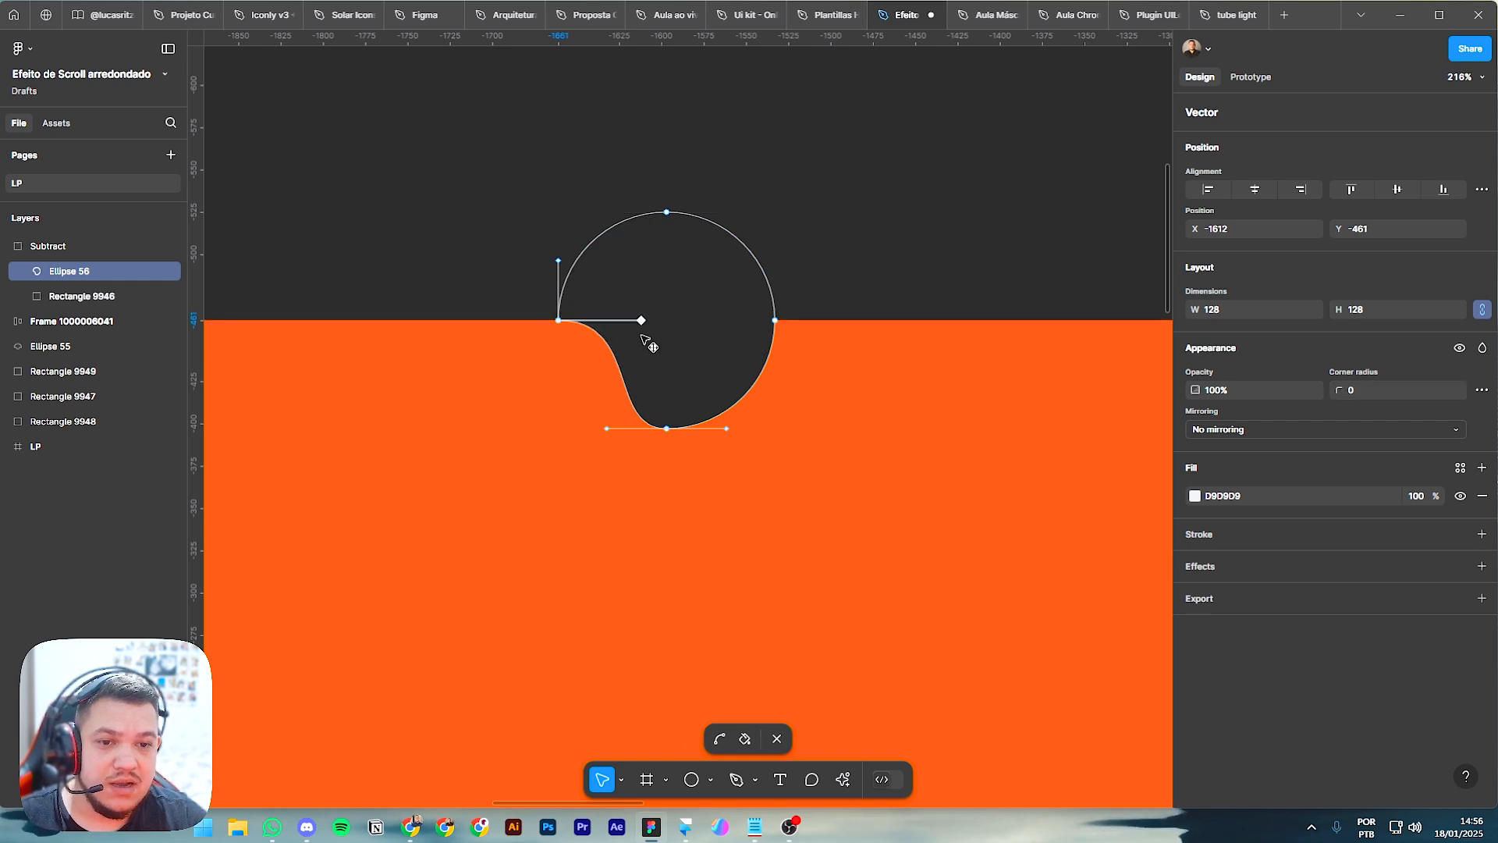
pyautogui.click(775, 320)
pyautogui.moveTo(775, 380); pyautogui.dragTo(705, 345)
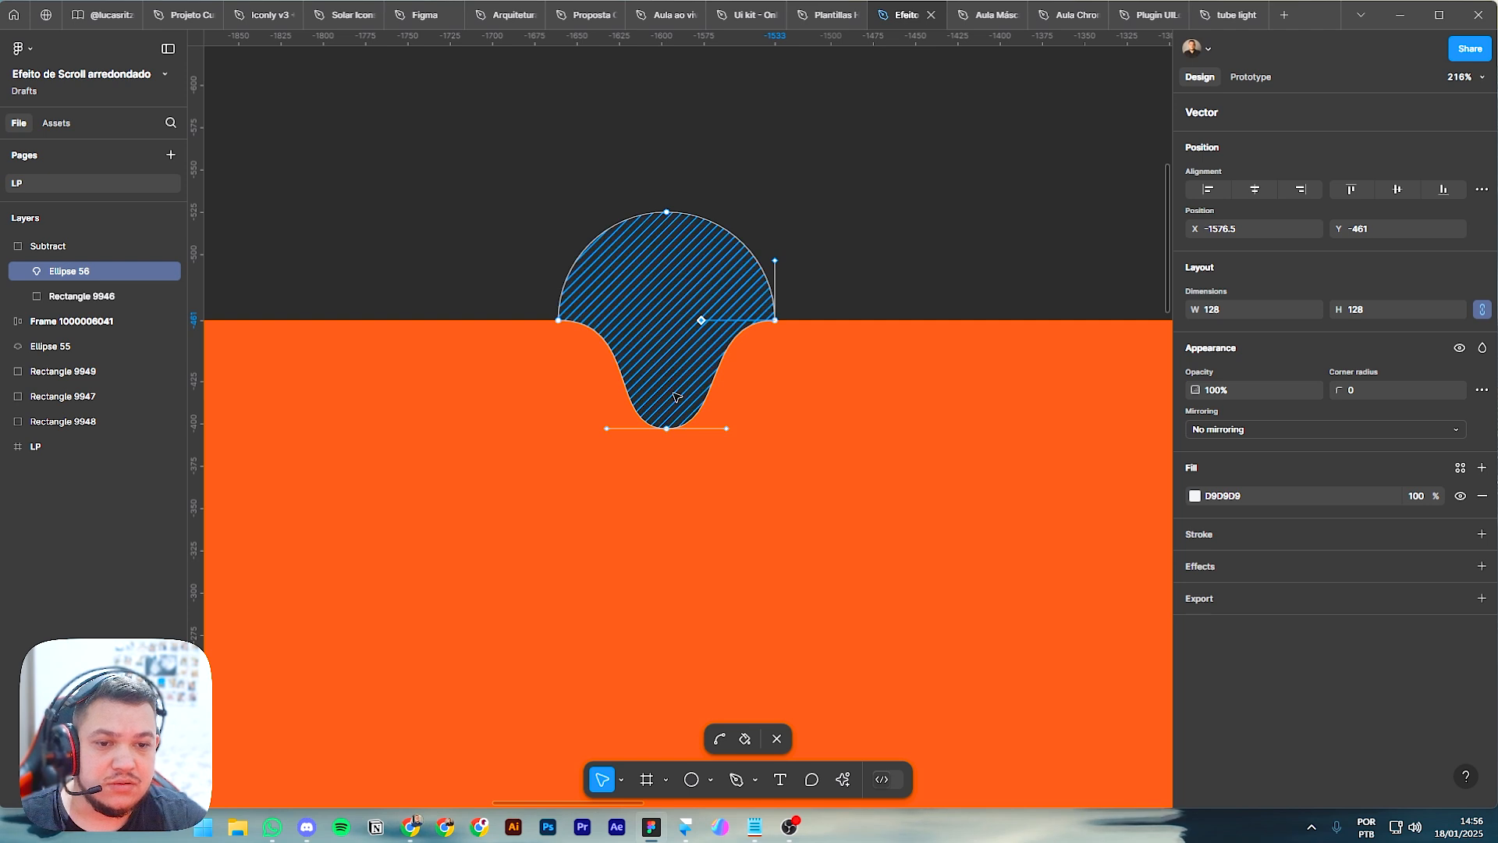
# Step: Raise the cutout's bottom anchor straight up to about Y -429, making the shape 128 × 96, and finish vector editing
pyautogui.click(667, 430)
pyautogui.press('Escape')
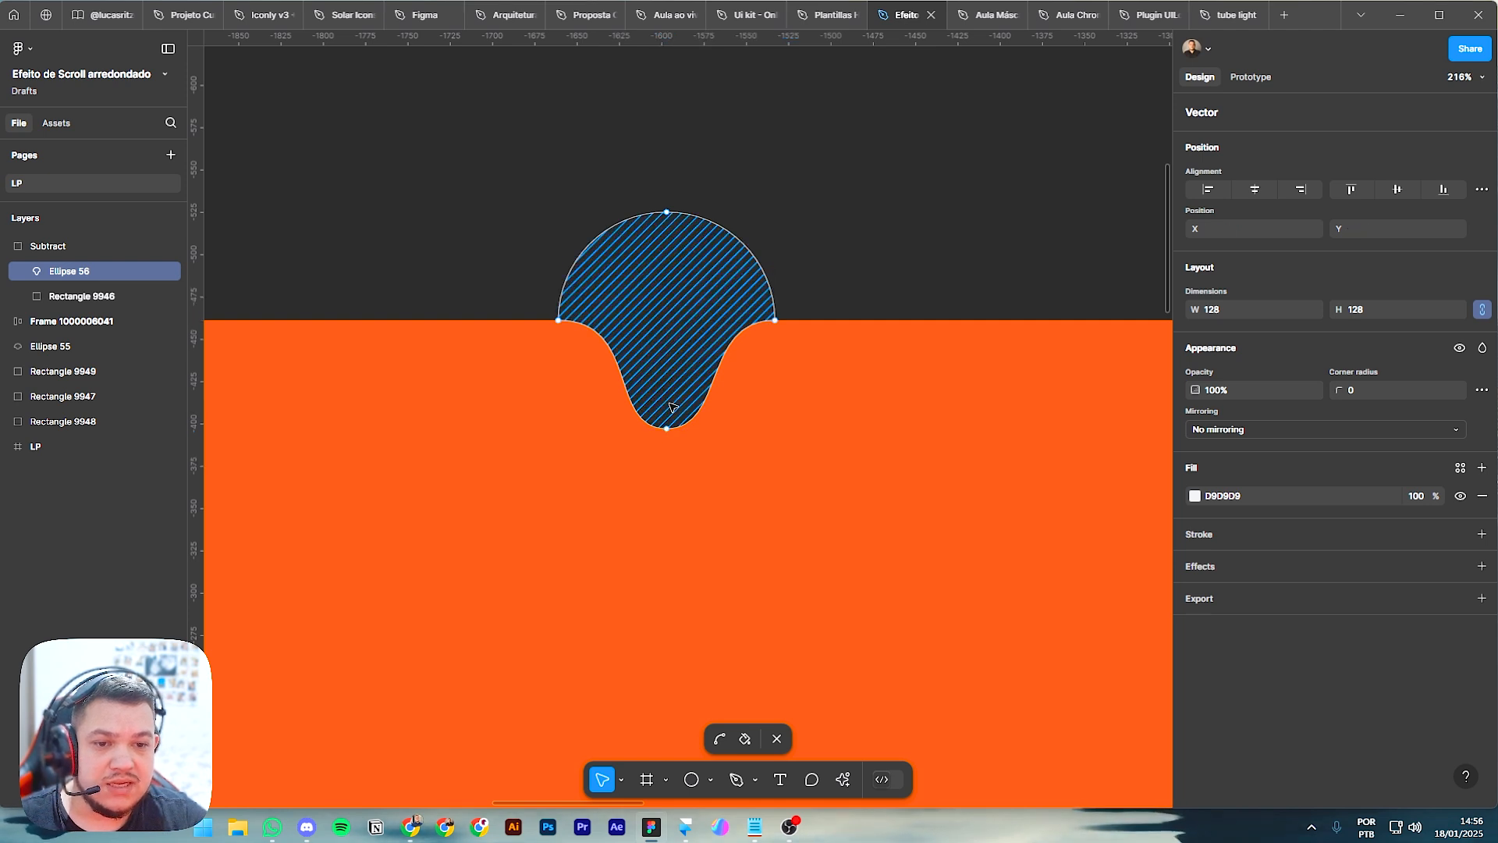
pyautogui.moveTo(671, 430); pyautogui.dragTo(667, 369)
pyautogui.click(879, 253)
pyautogui.press('Escape')
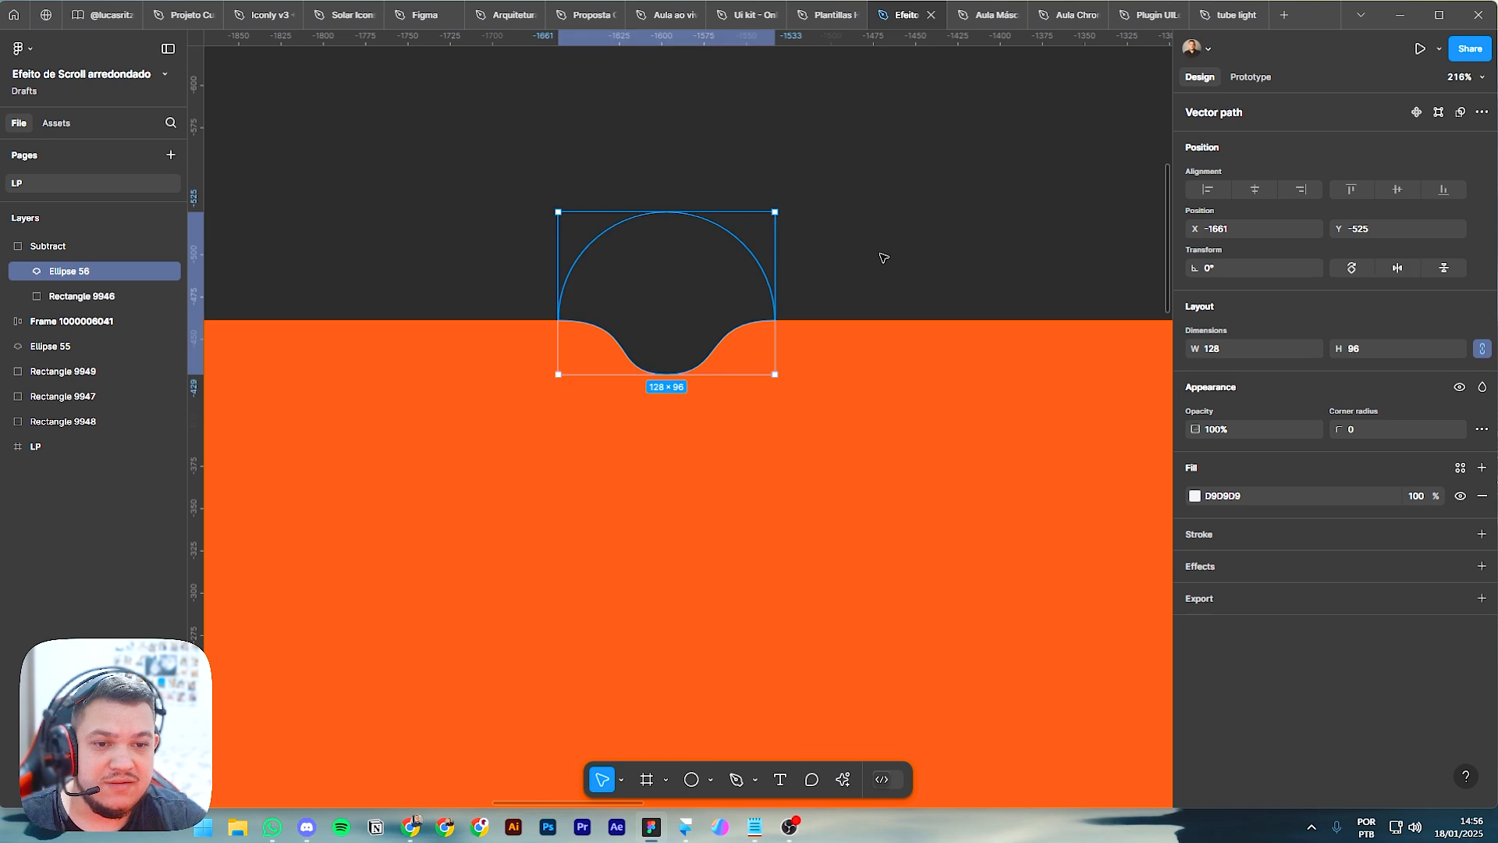
pyautogui.press('Escape')
# Step: Duplicate the circular arrow button frame and centre the copy above the second square's notch at the same height
pyautogui.scroll(-5, 883, 258)
pyautogui.hscroll(-3, 695, 248)
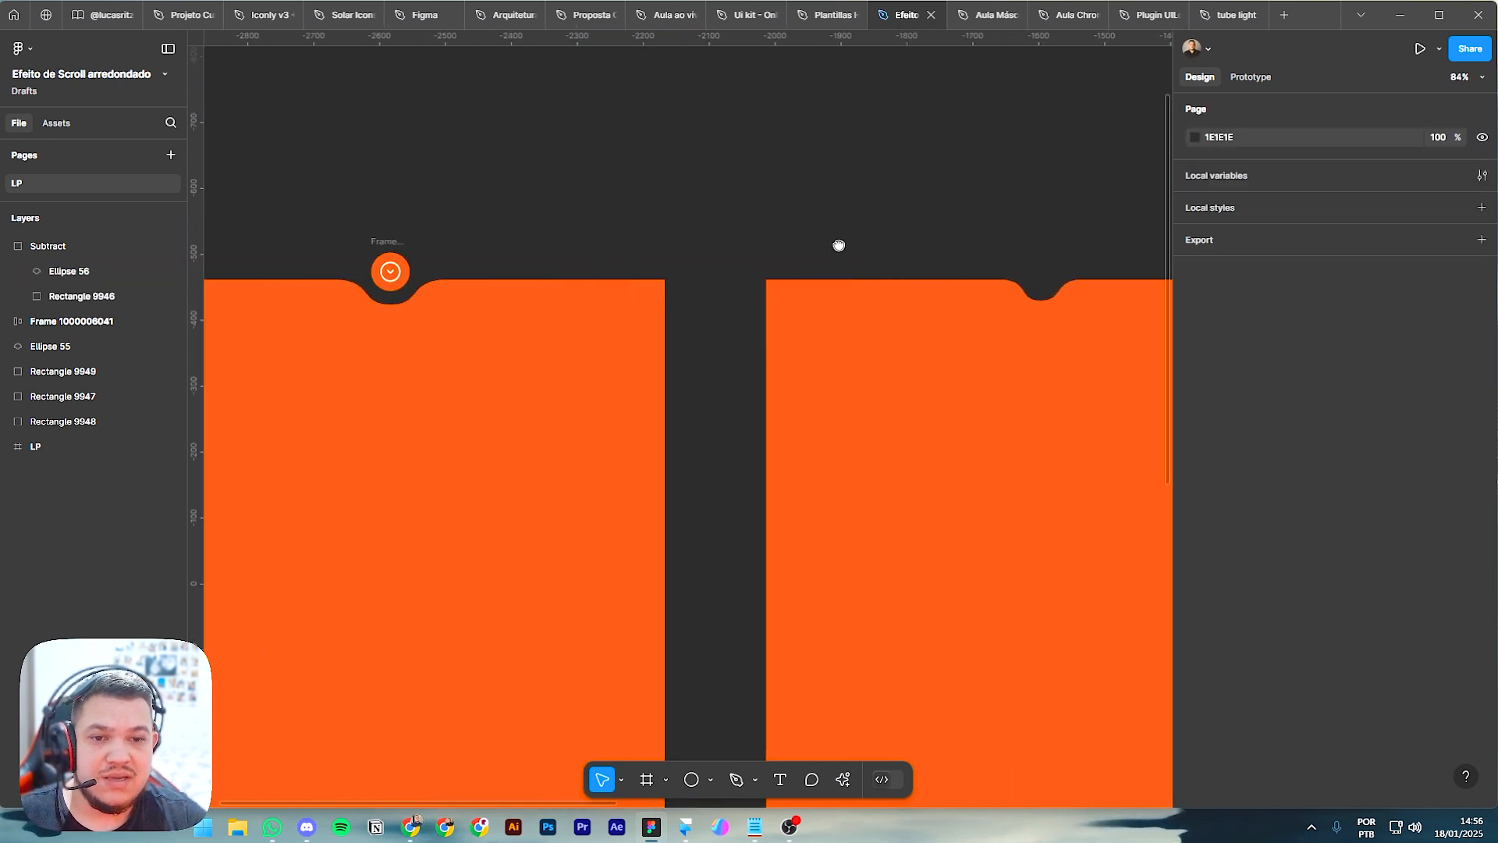
pyautogui.moveTo(388, 248); pyautogui.dragTo(1043, 244)
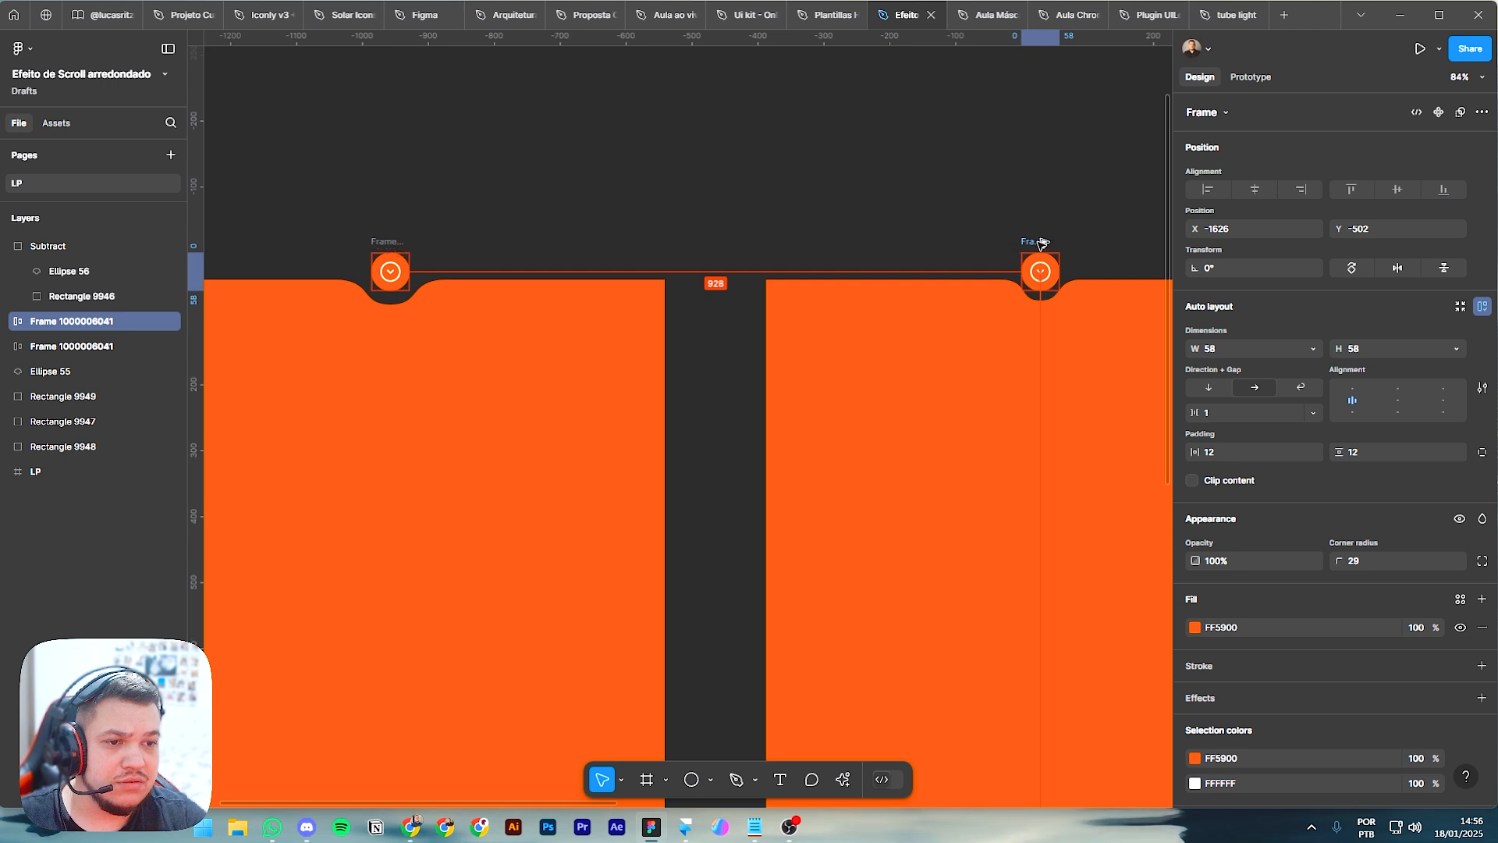
# Step: Edit the subtracted ellipse's vector and move its left side anchor outward along the square's top edge to X -1698.5
pyautogui.click(1114, 227)
pyautogui.hscroll(3, 882, 208)
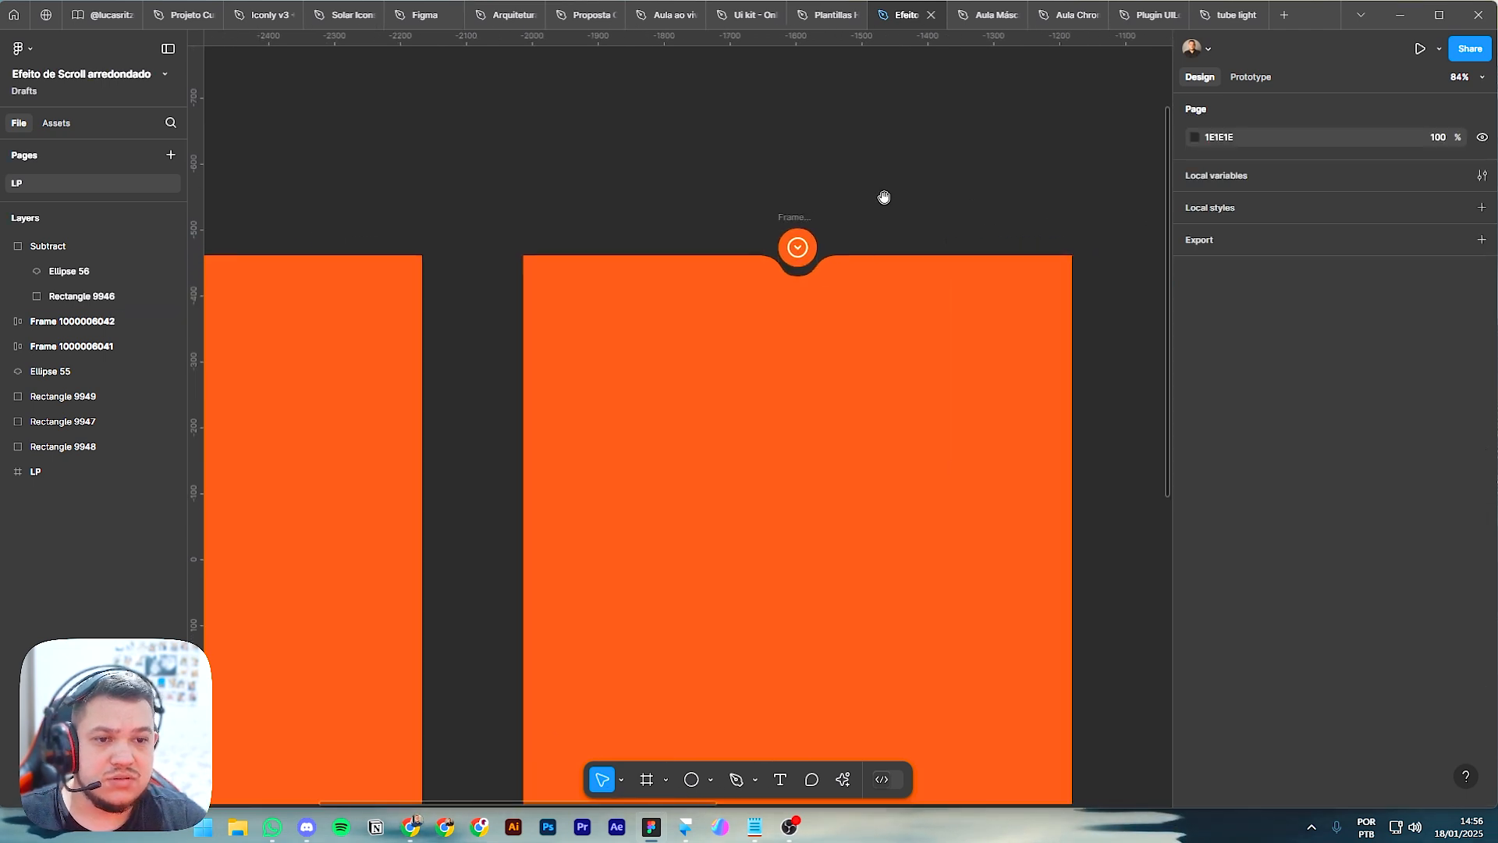
pyautogui.click(825, 262)
pyautogui.scroll(10, 826, 262)
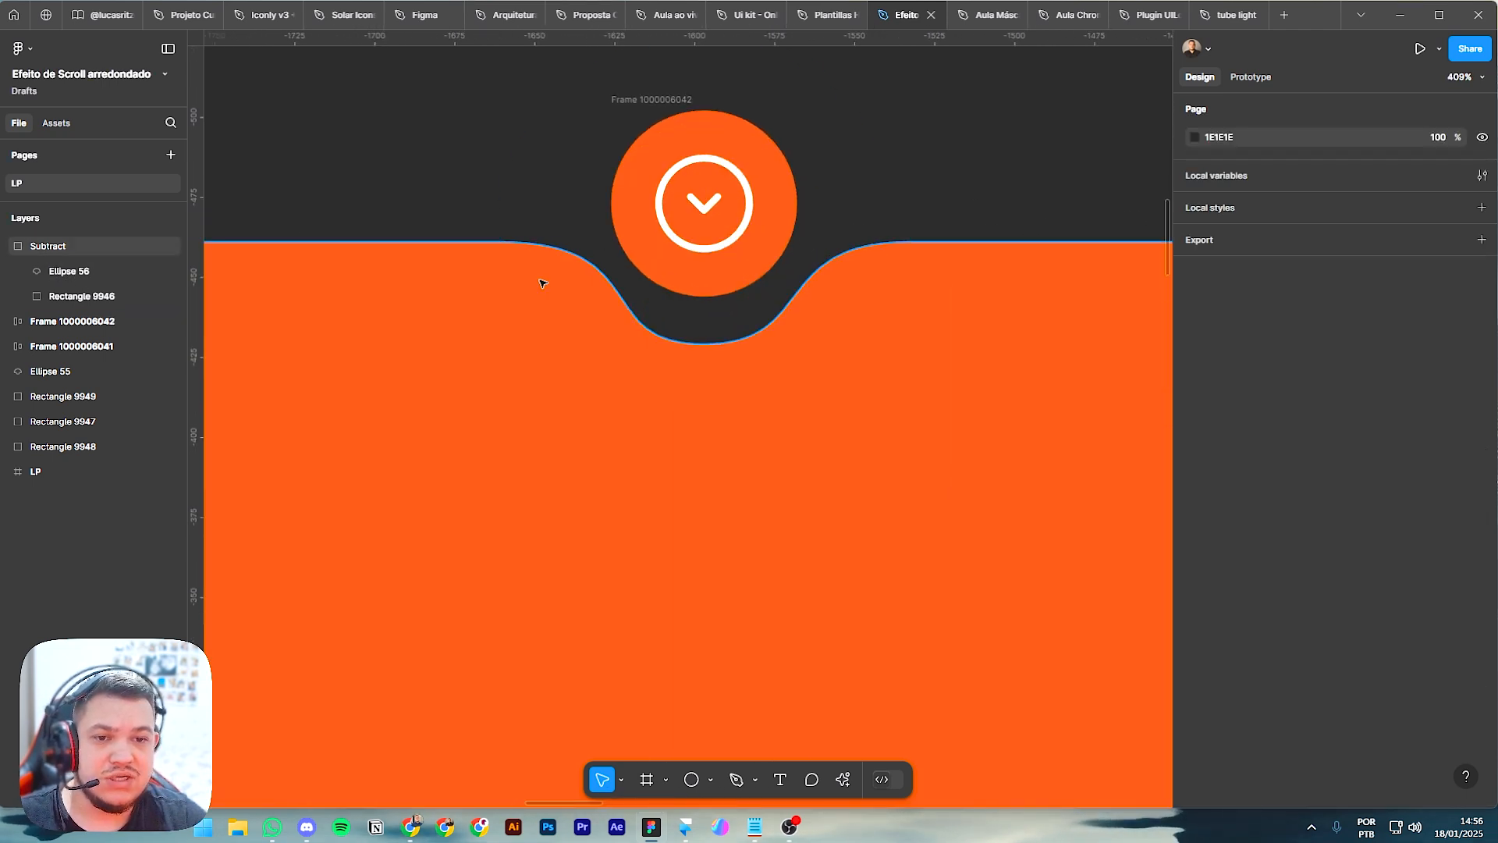
pyautogui.click(699, 324)
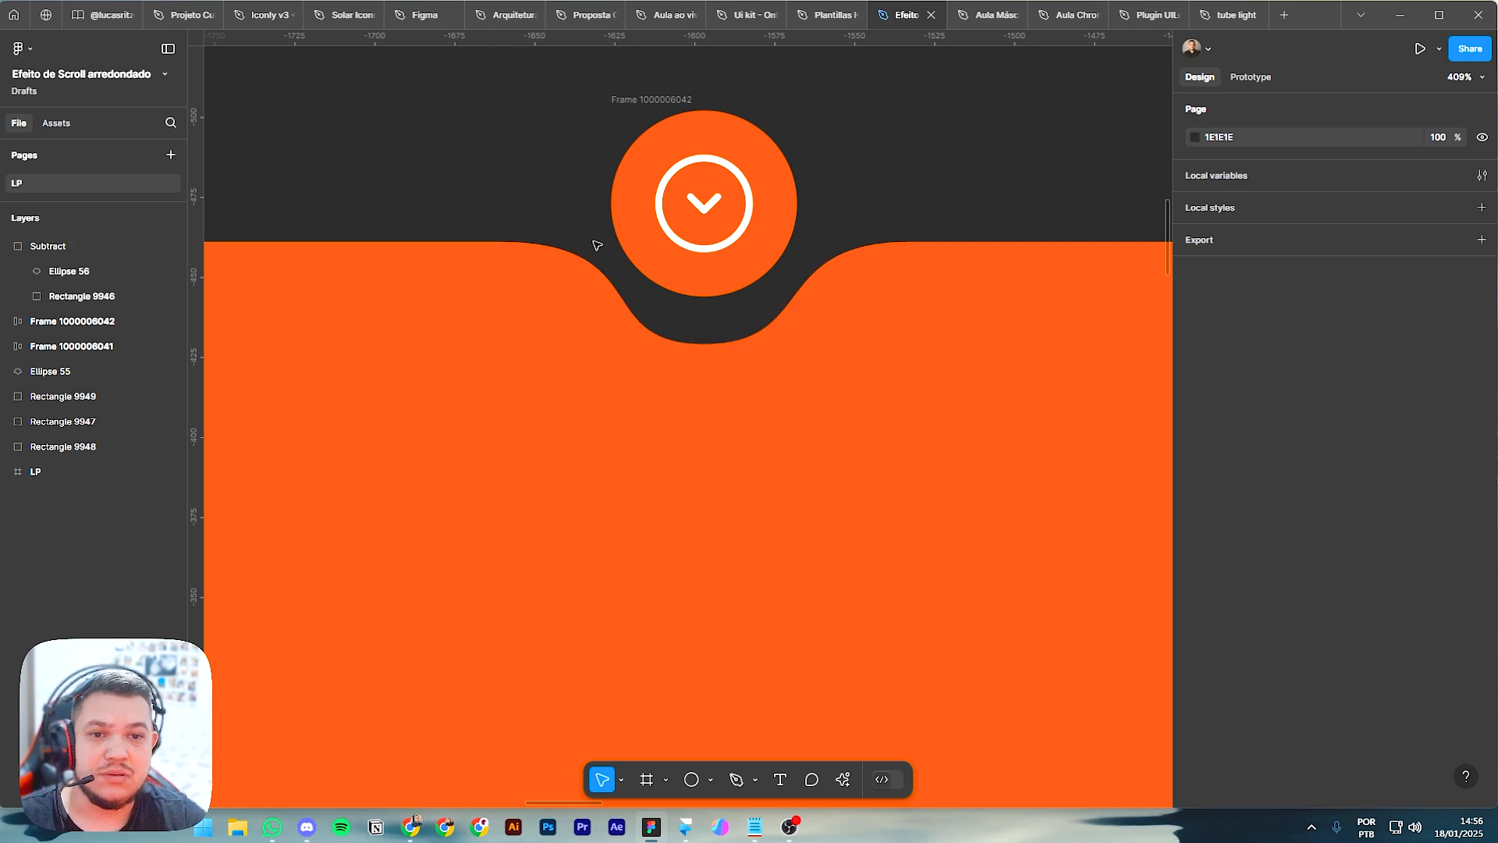
pyautogui.click(82, 272)
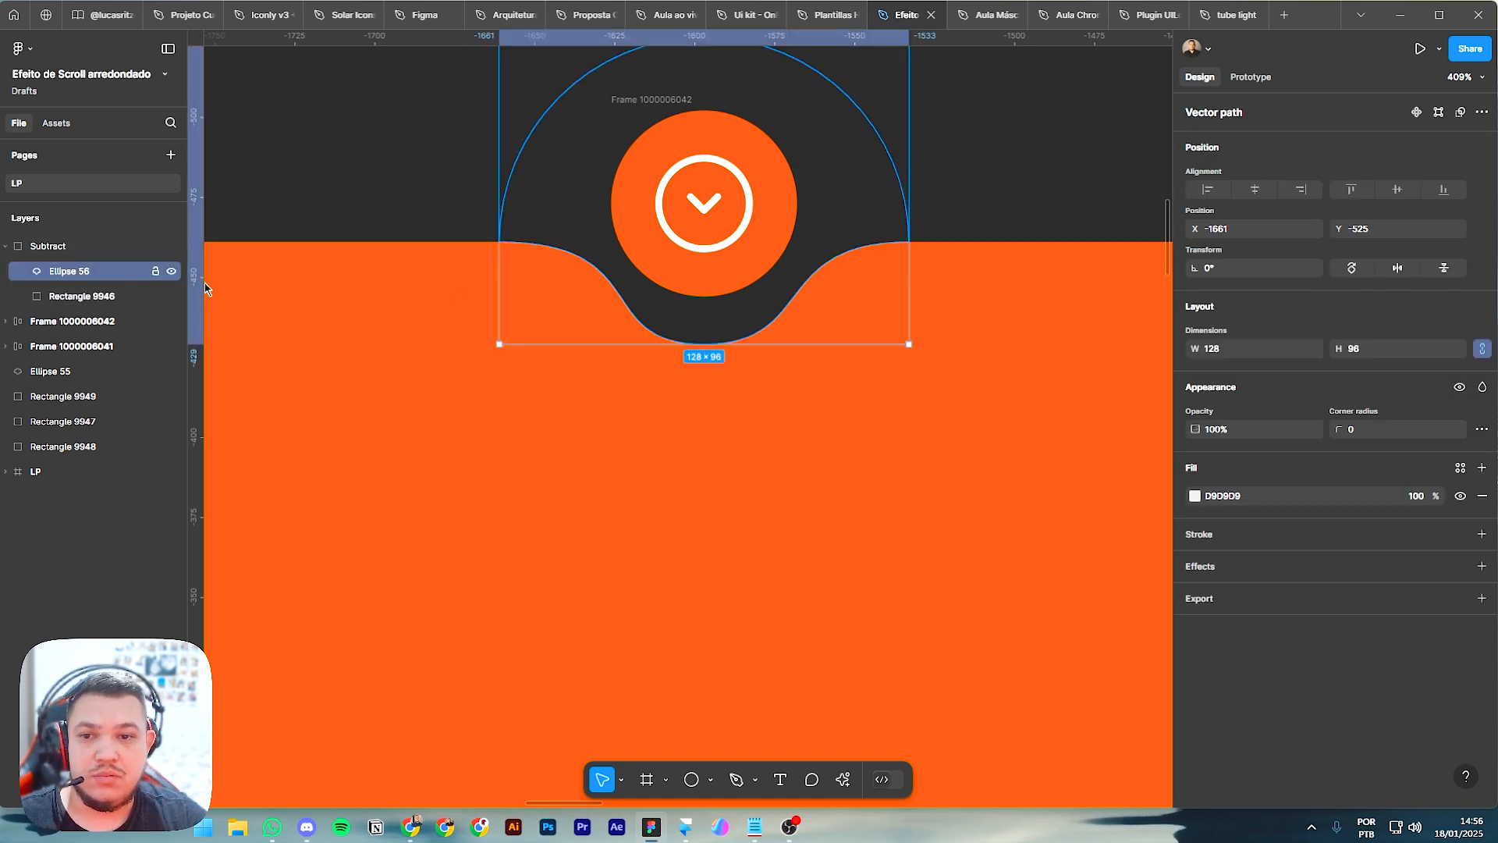
pyautogui.click(1438, 113)
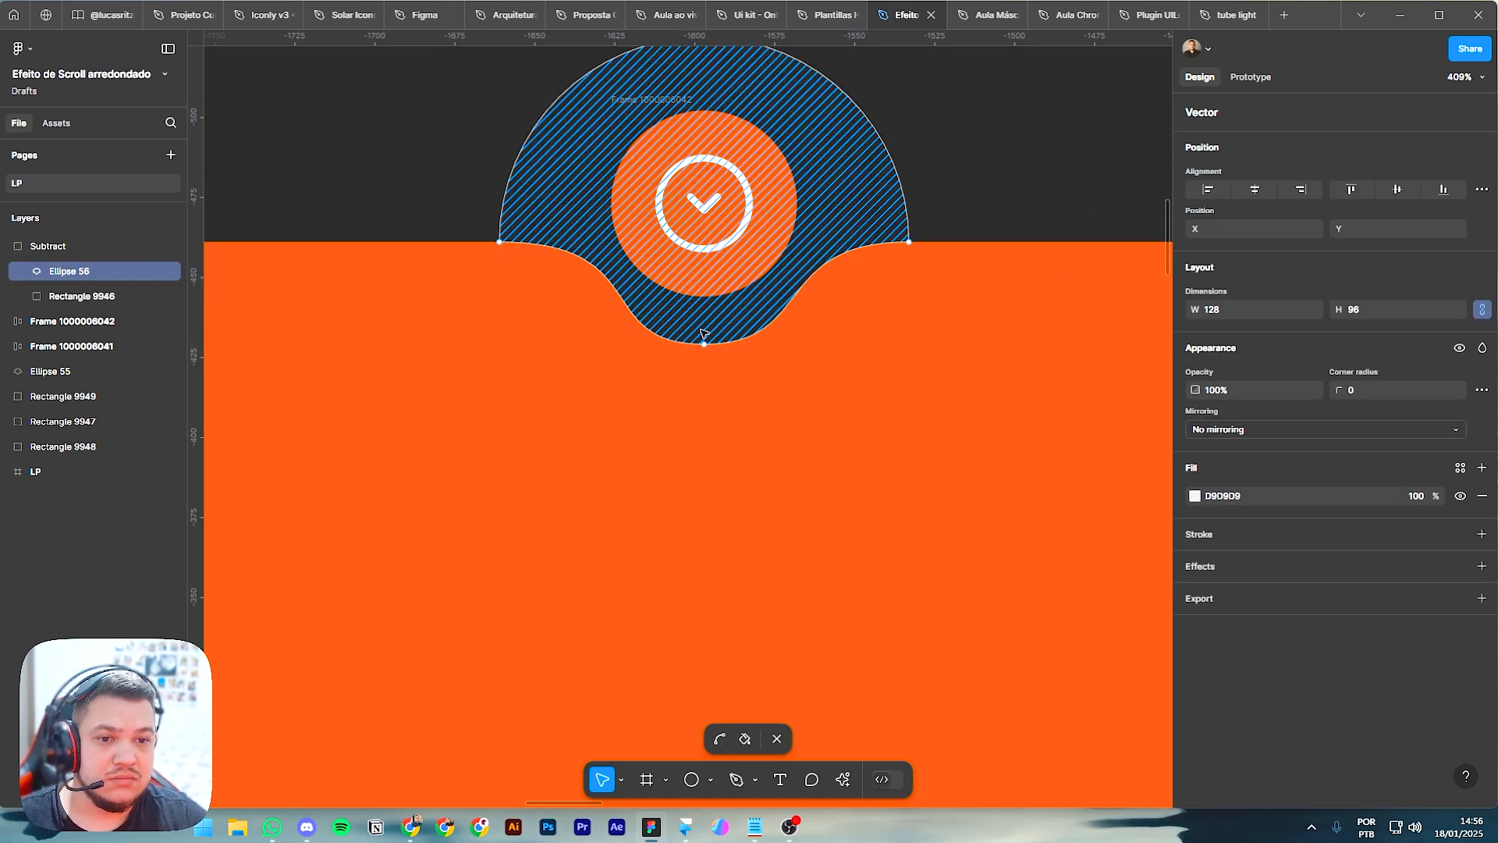
pyautogui.click(500, 243)
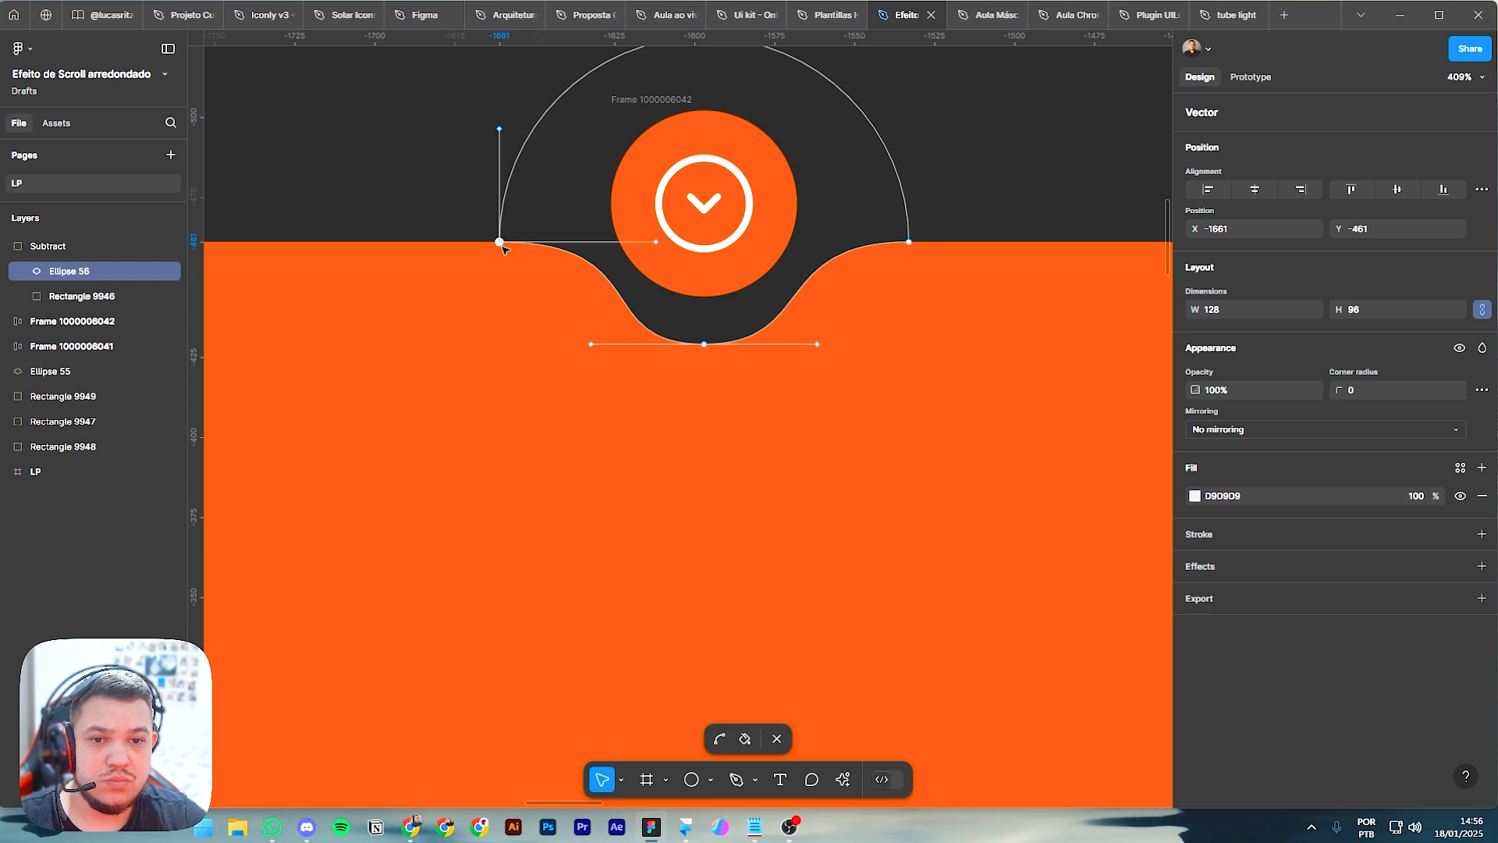
pyautogui.moveTo(498, 244); pyautogui.dragTo(382, 244)
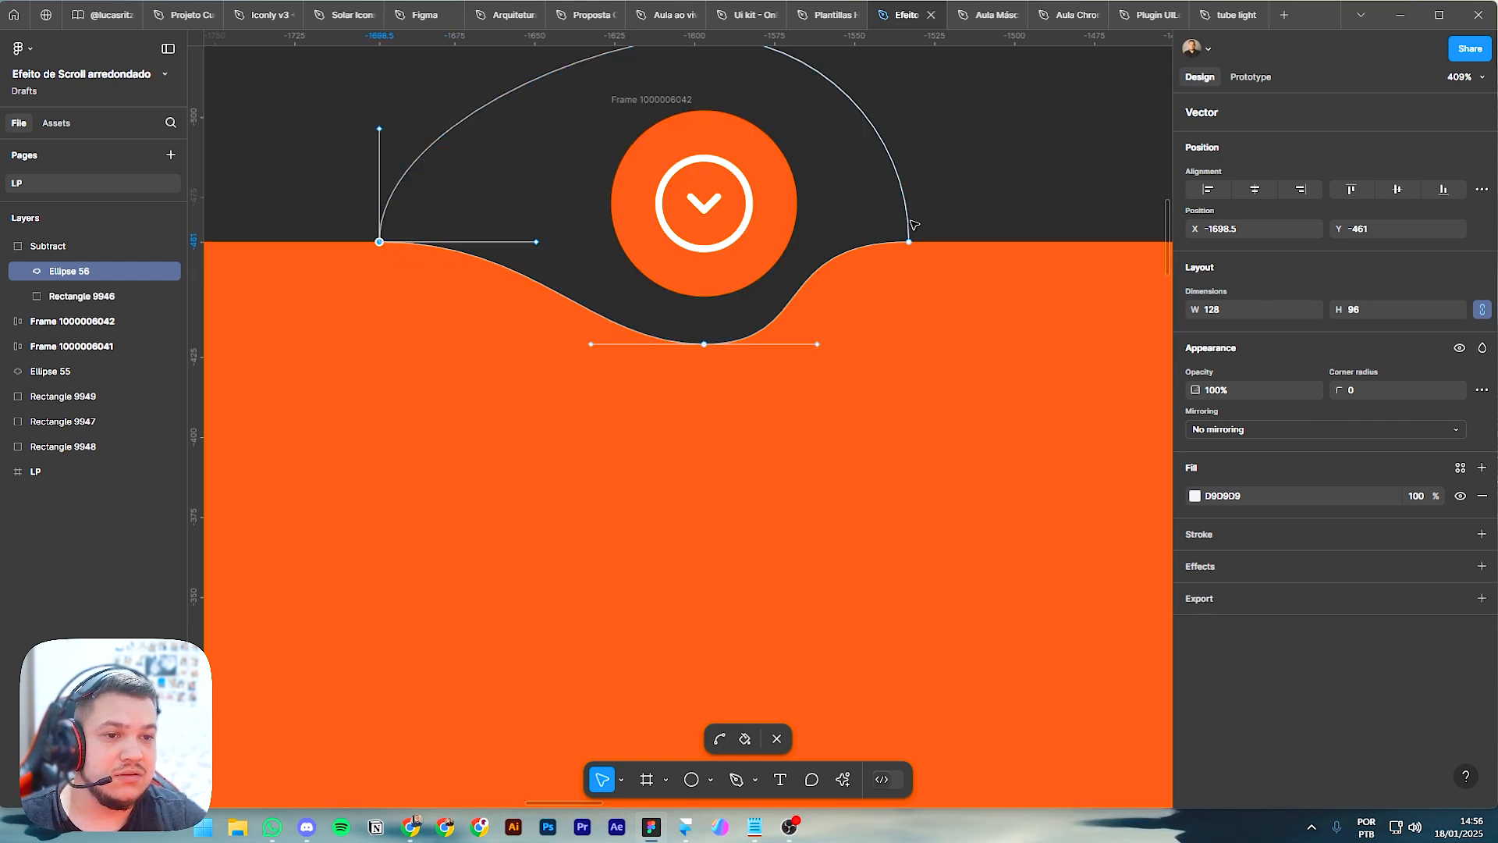
# Step: Move the ellipse's right side anchor outward along the same edge to X -1497 and finish vector editing
pyautogui.click(911, 244)
pyautogui.moveTo(911, 244); pyautogui.dragTo(1026, 243)
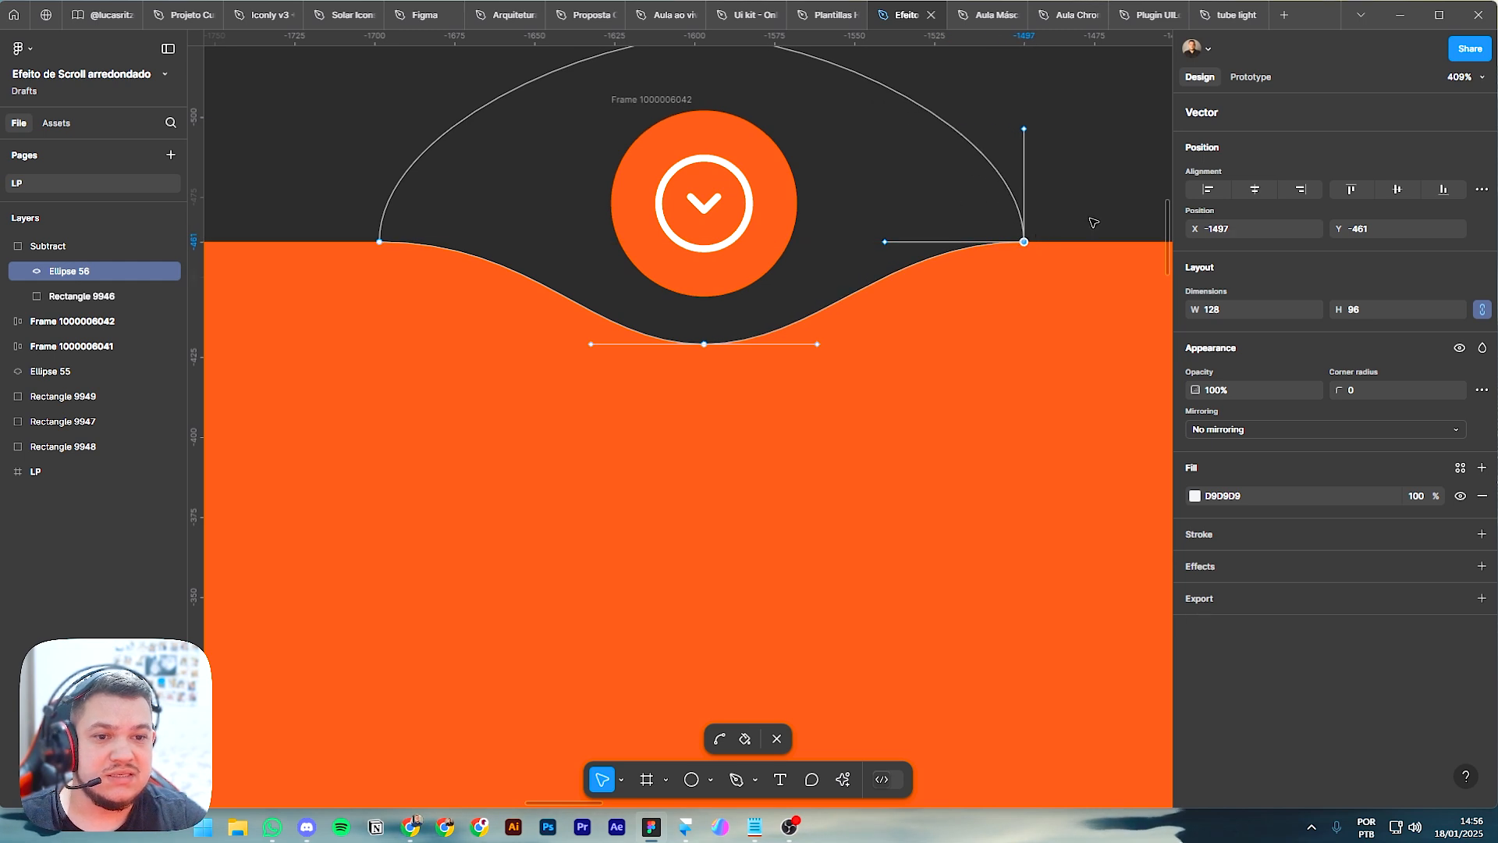
pyautogui.press('Escape')
pyautogui.press('Escape')
pyautogui.scroll(-6, 1099, 209)
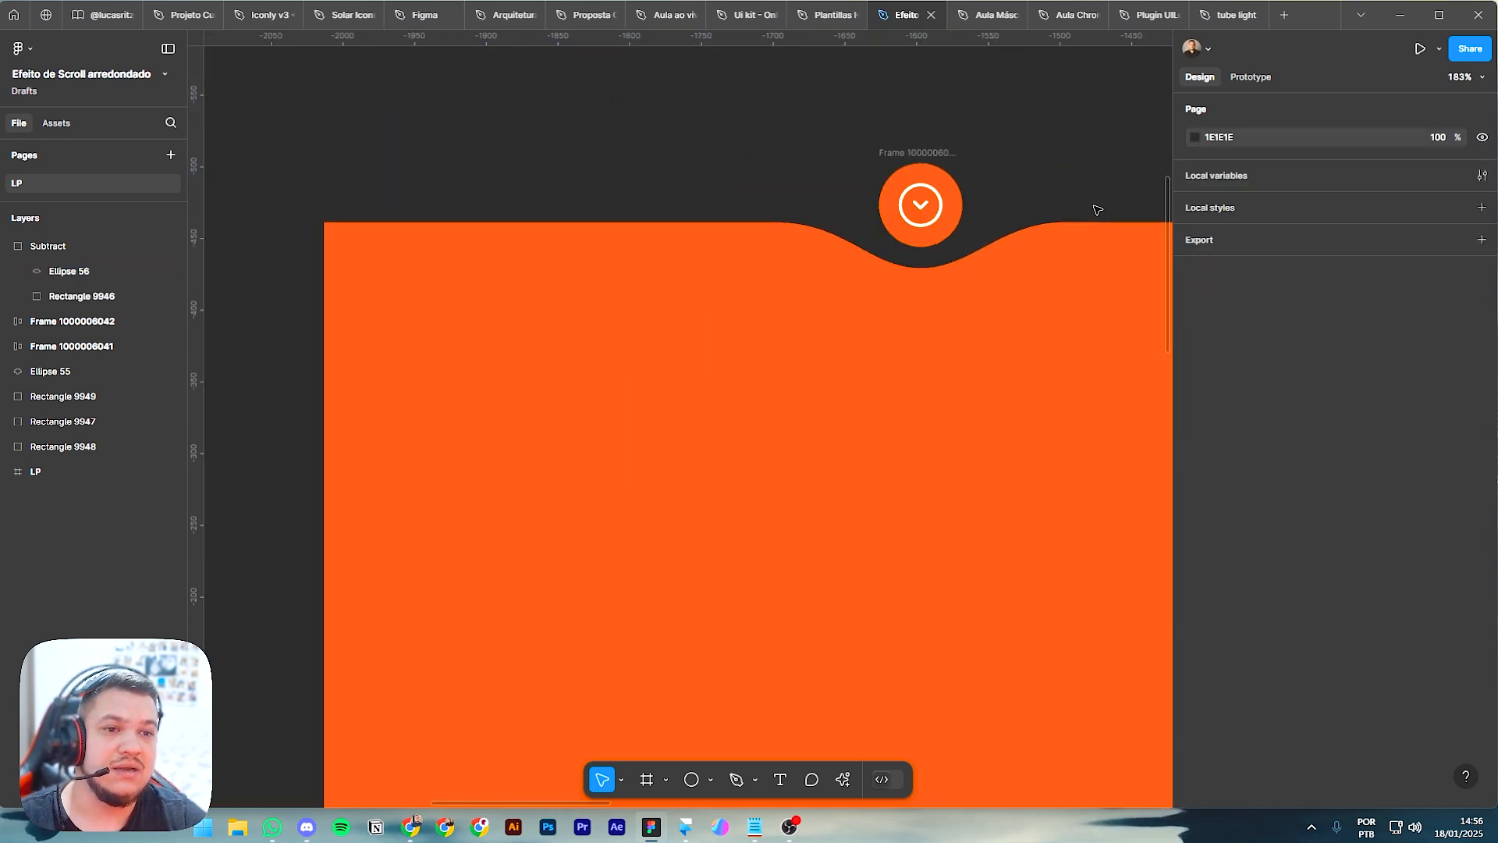
pyautogui.moveTo(1100, 187); pyautogui.dragTo(1047, 199)
pyautogui.scroll(-4, 1047, 200)
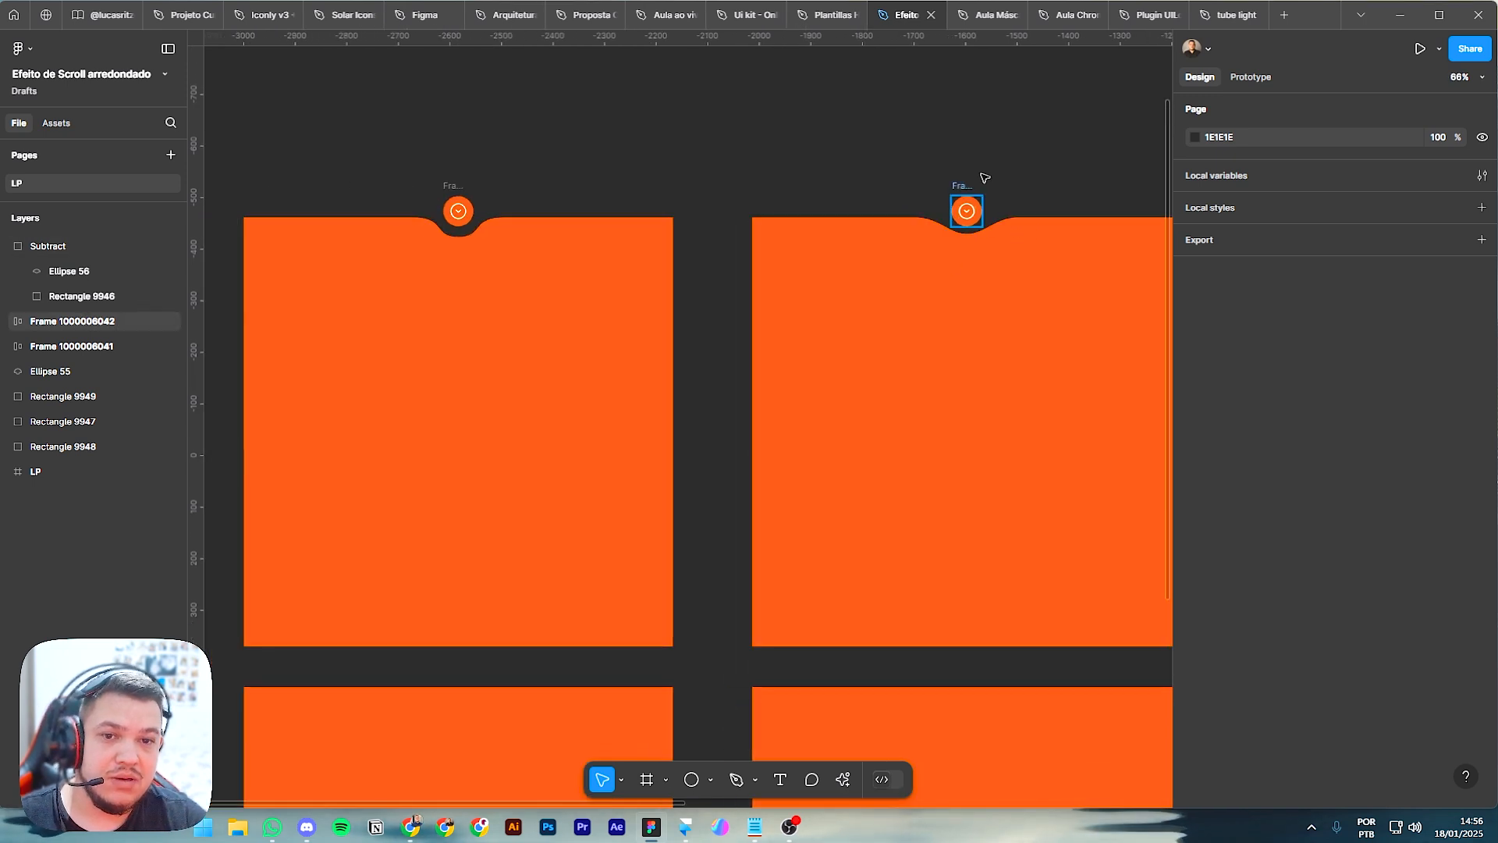
pyautogui.scroll(5, 982, 222)
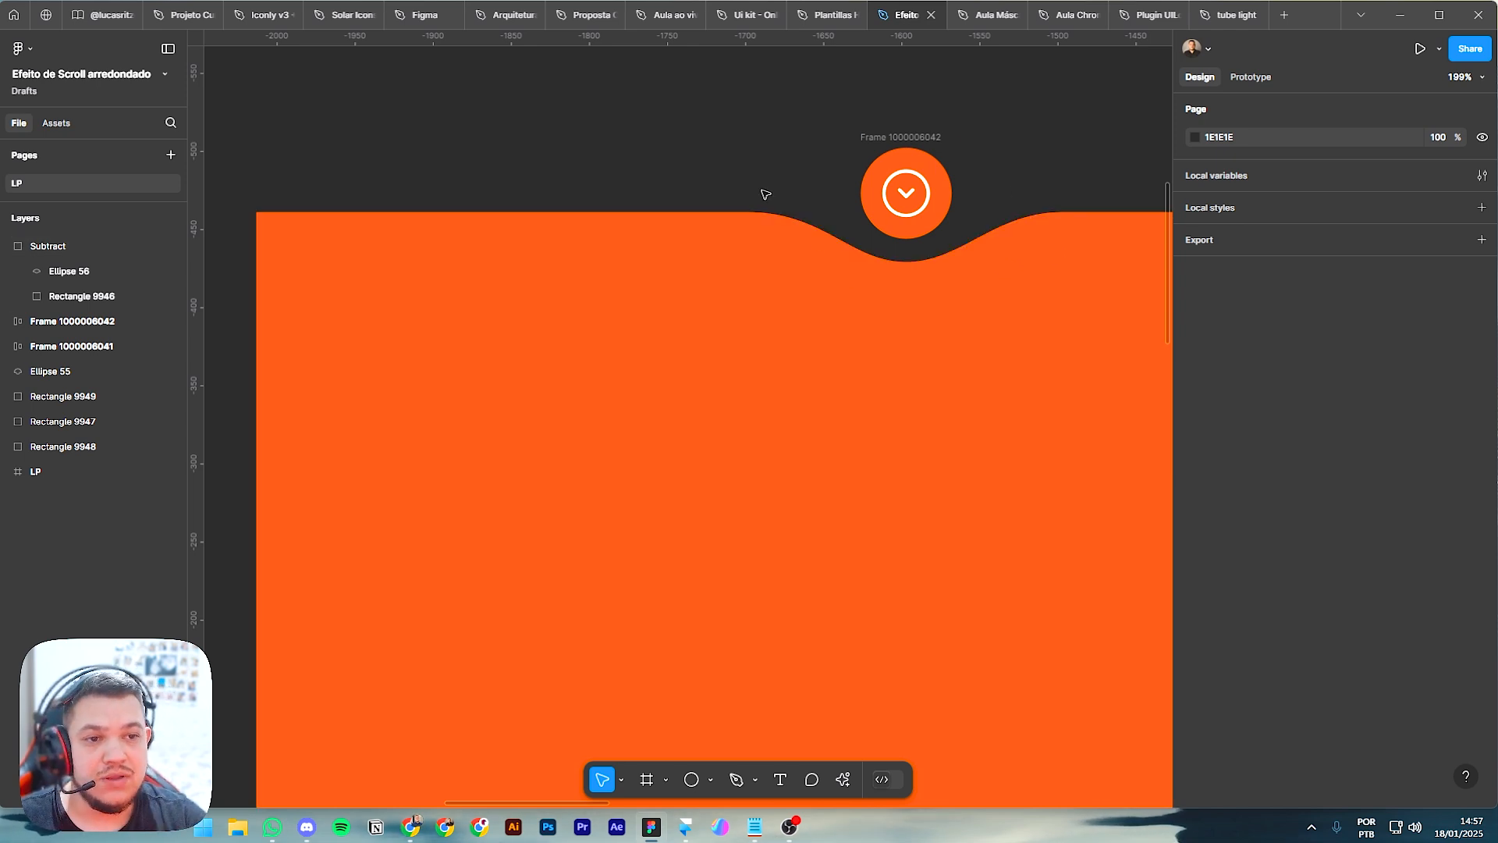
pyautogui.scroll(-10, 895, 378)
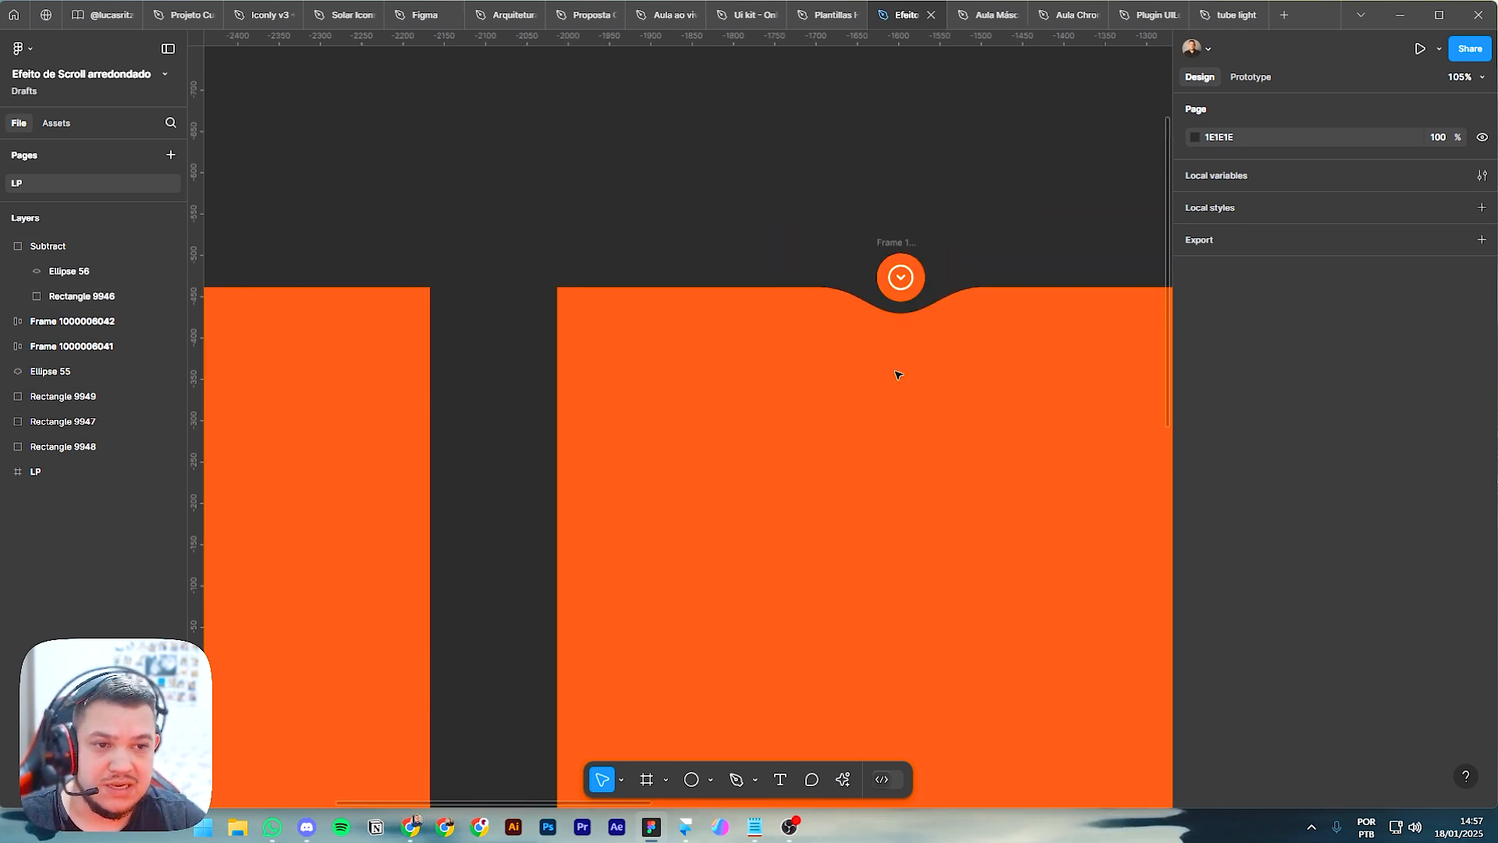
pyautogui.scroll(6, 467, 420)
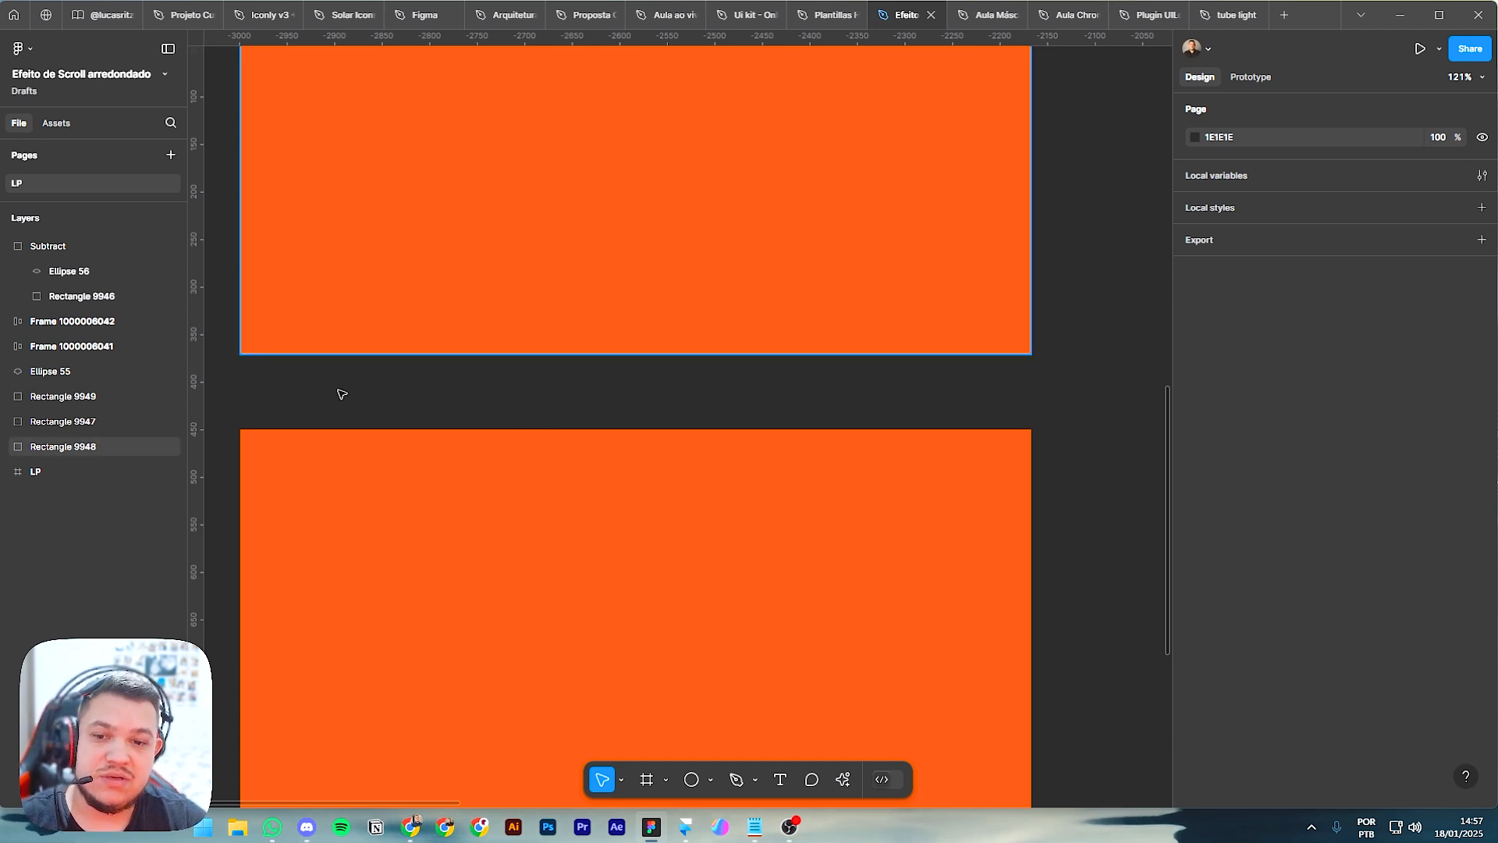
pyautogui.click(710, 780)
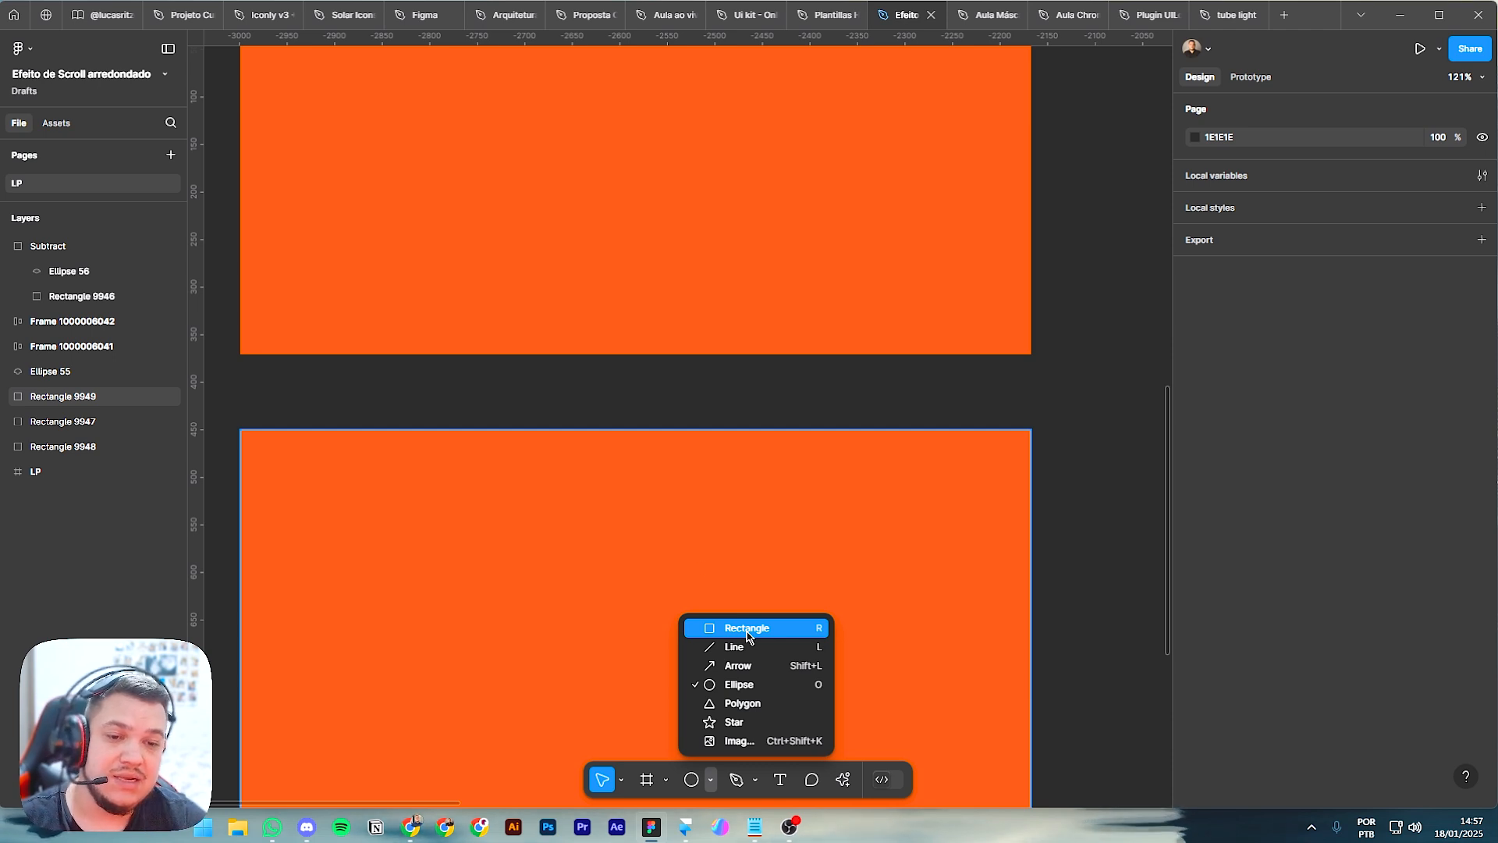
pyautogui.click(566, 405)
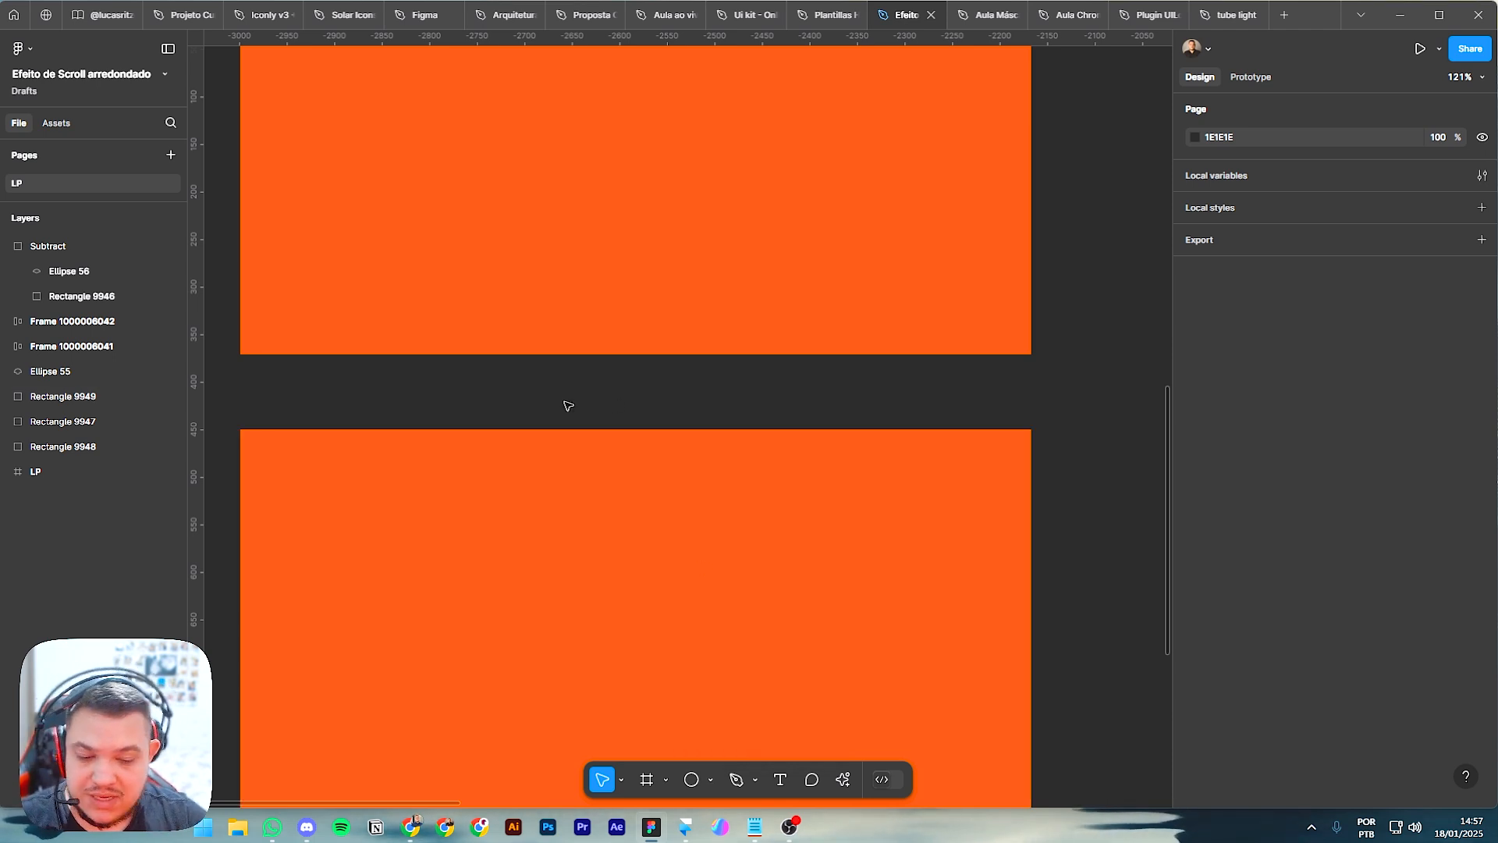
# Step: Draw a closed inverted trapezoid about 313 × 83 with the Pen tool, overlapping the top edge of the square below
pyautogui.press('p')
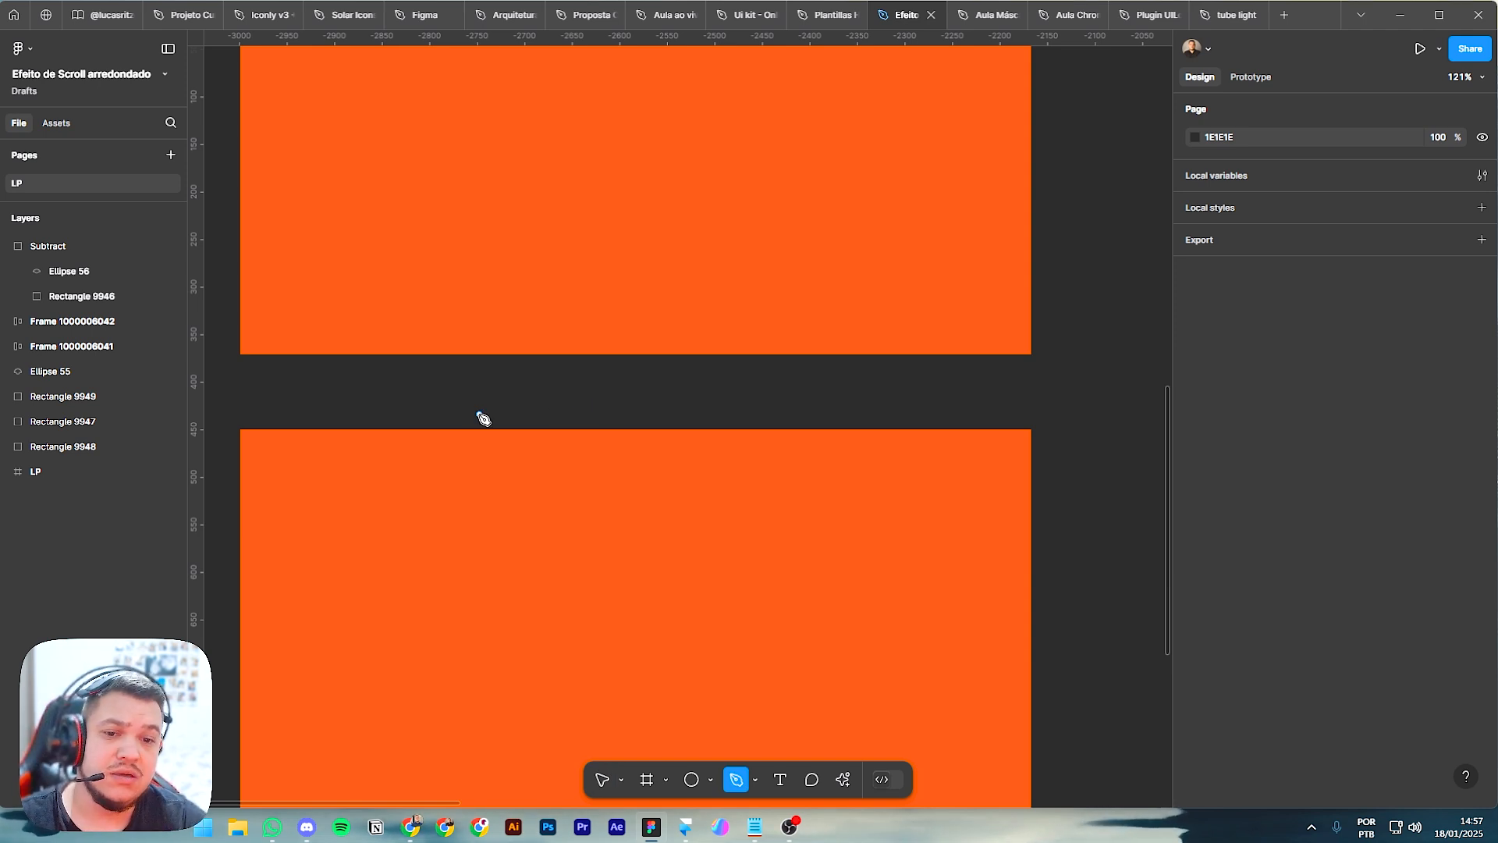
pyautogui.click(465, 388)
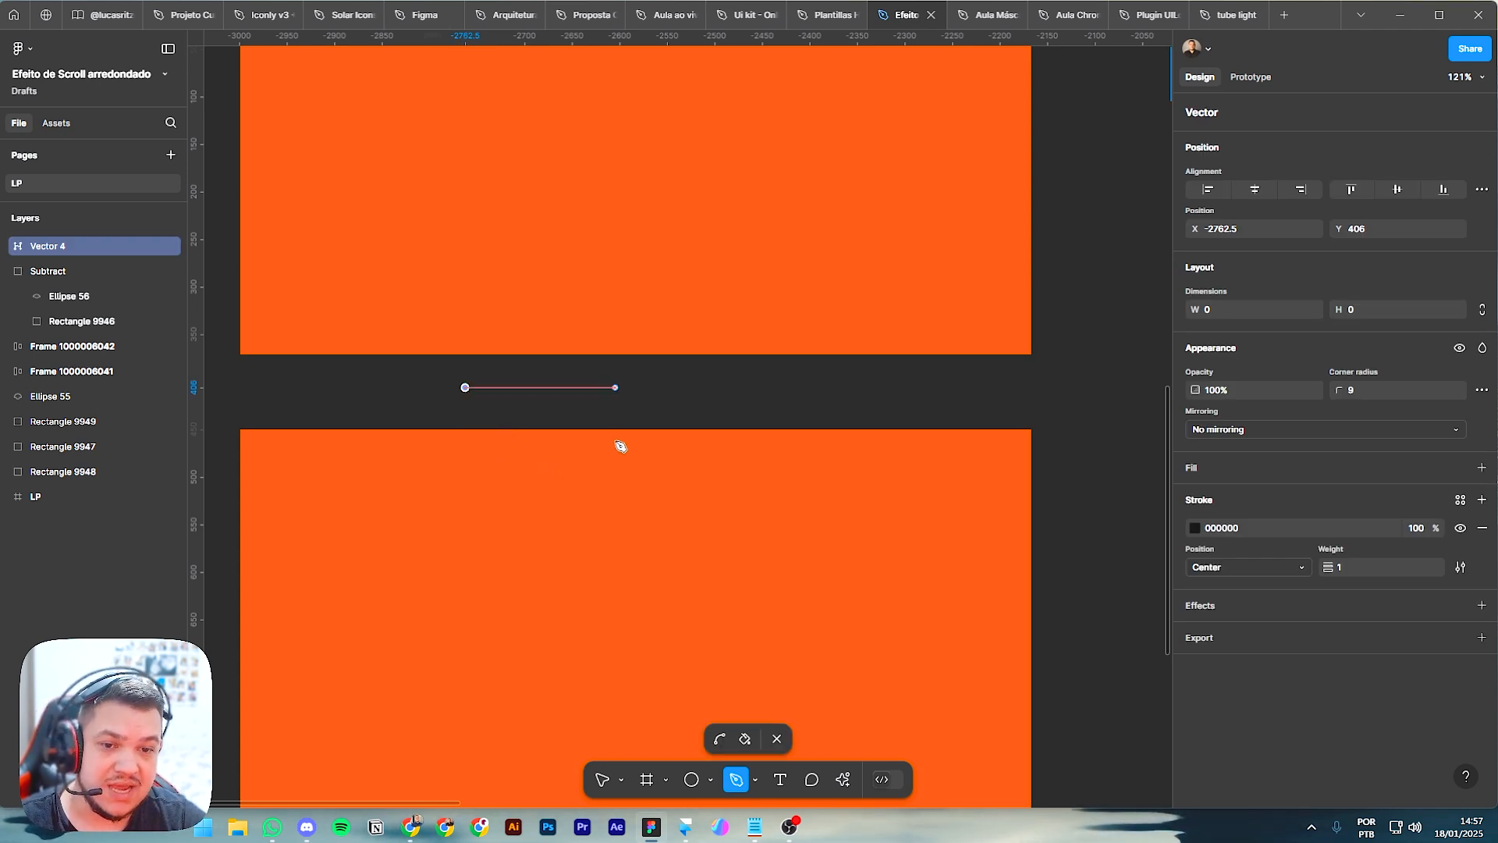
pyautogui.click(544, 465)
pyautogui.click(684, 465)
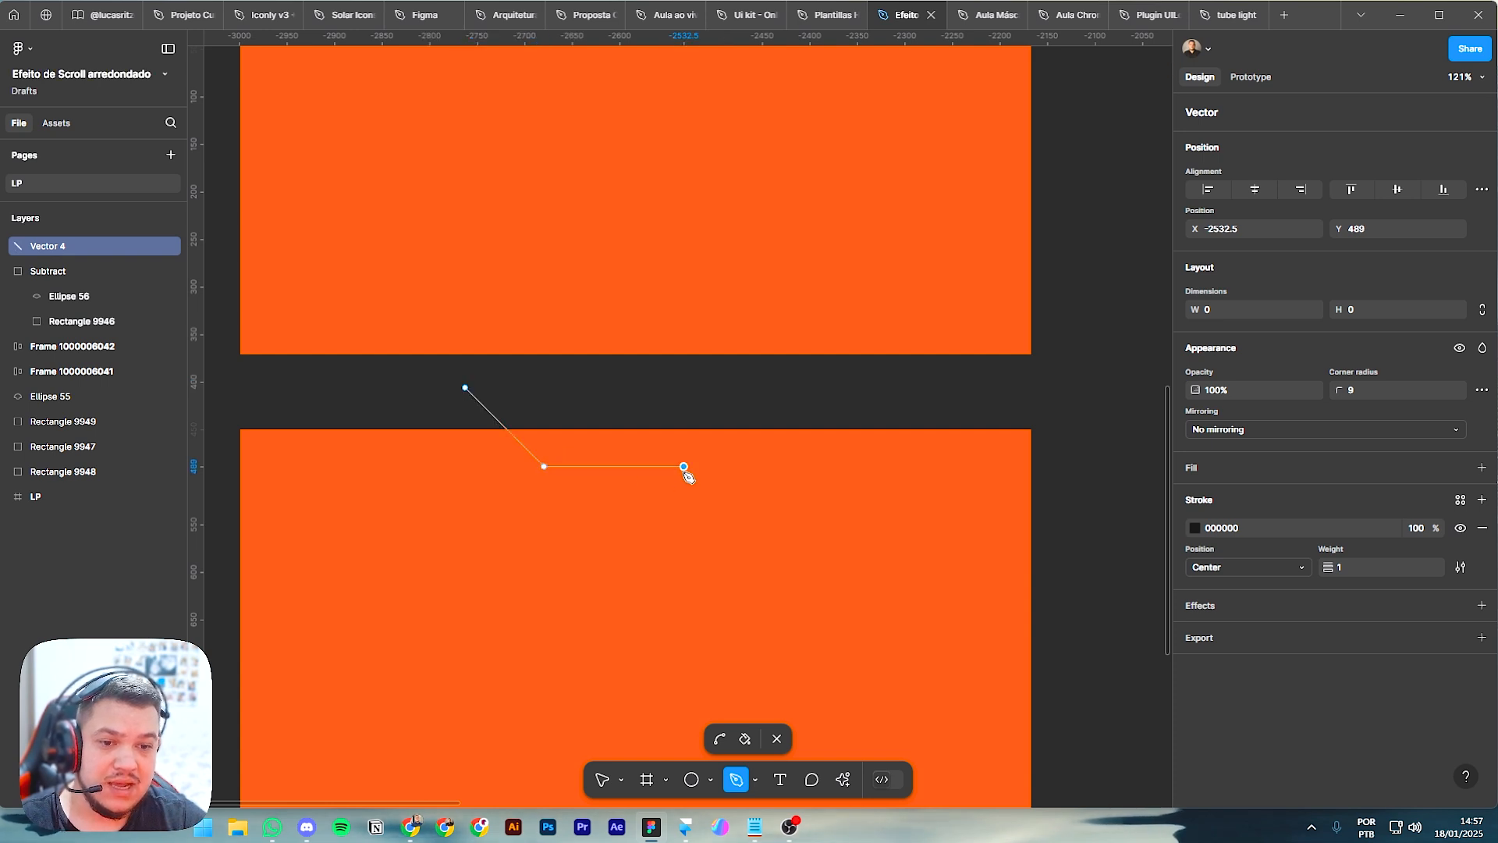
pyautogui.click(763, 387)
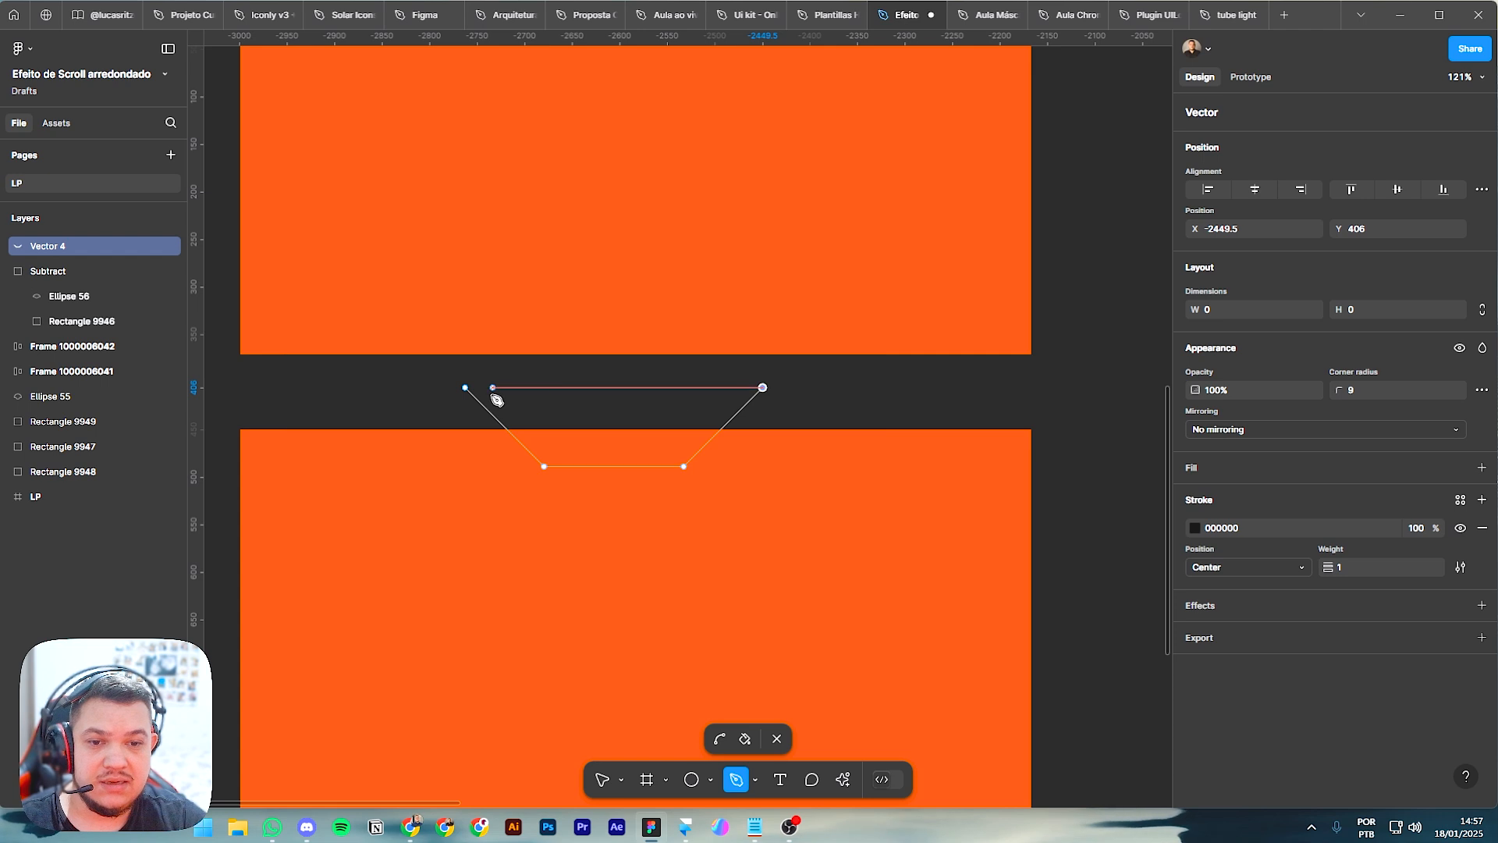
pyautogui.click(466, 388)
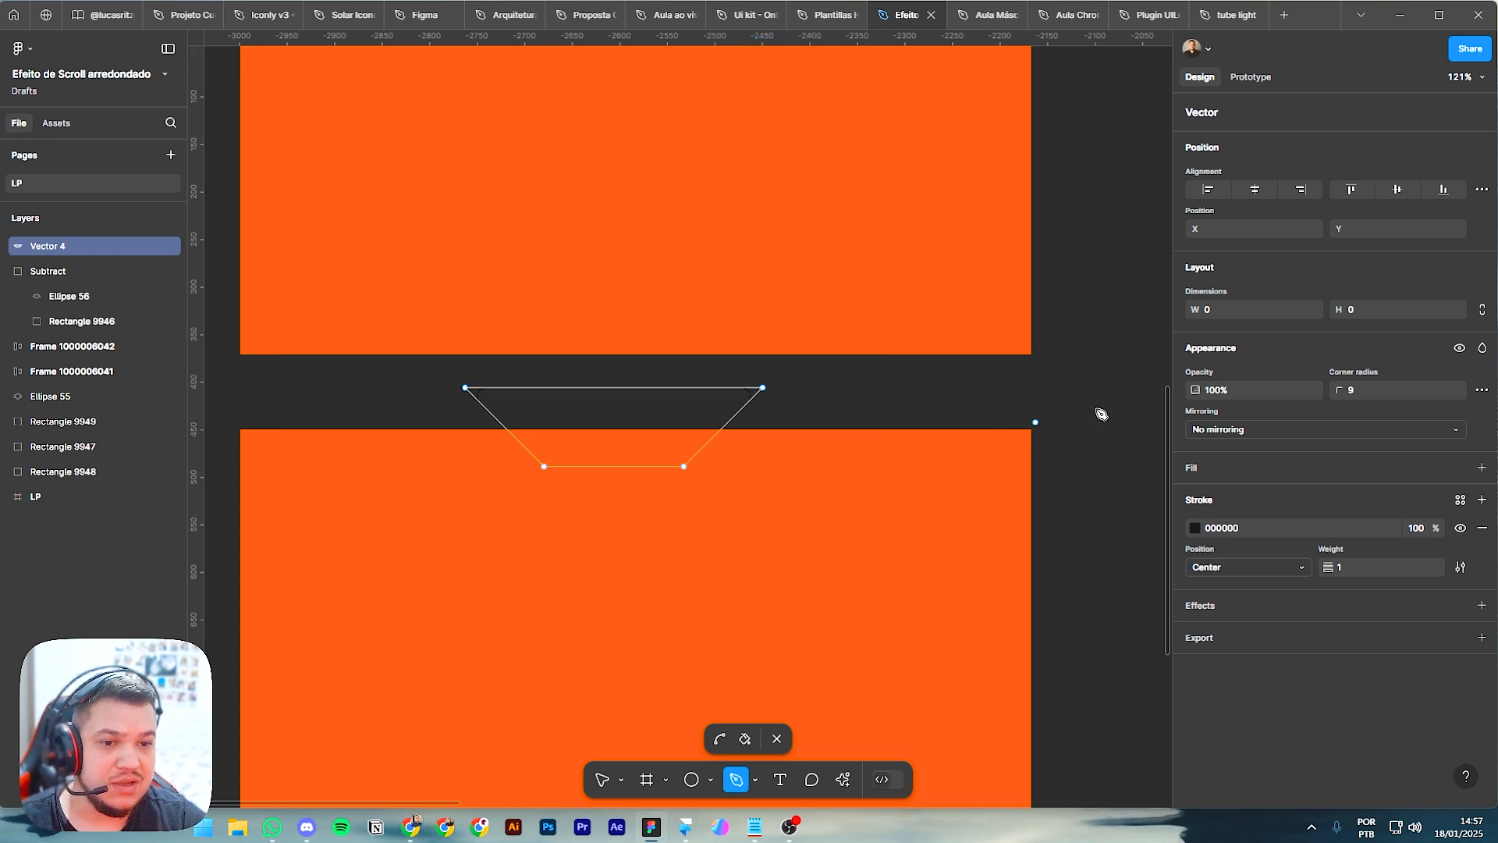
# Step: Remove the trapezoid's stroke, add a solid D9D9D9 fill, and finish vector editing
pyautogui.click(1484, 528)
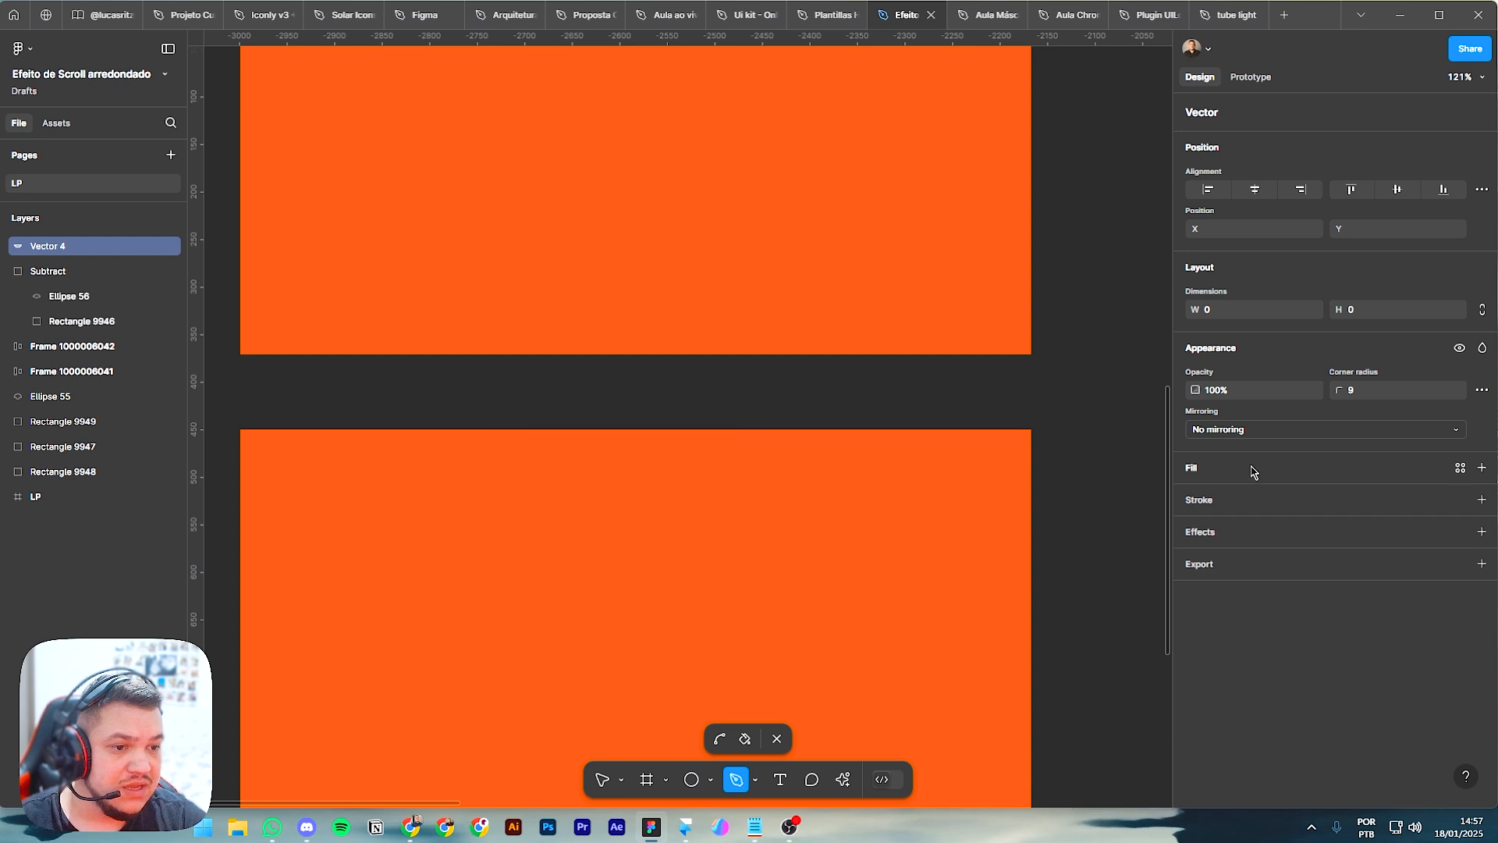
pyautogui.click(1482, 468)
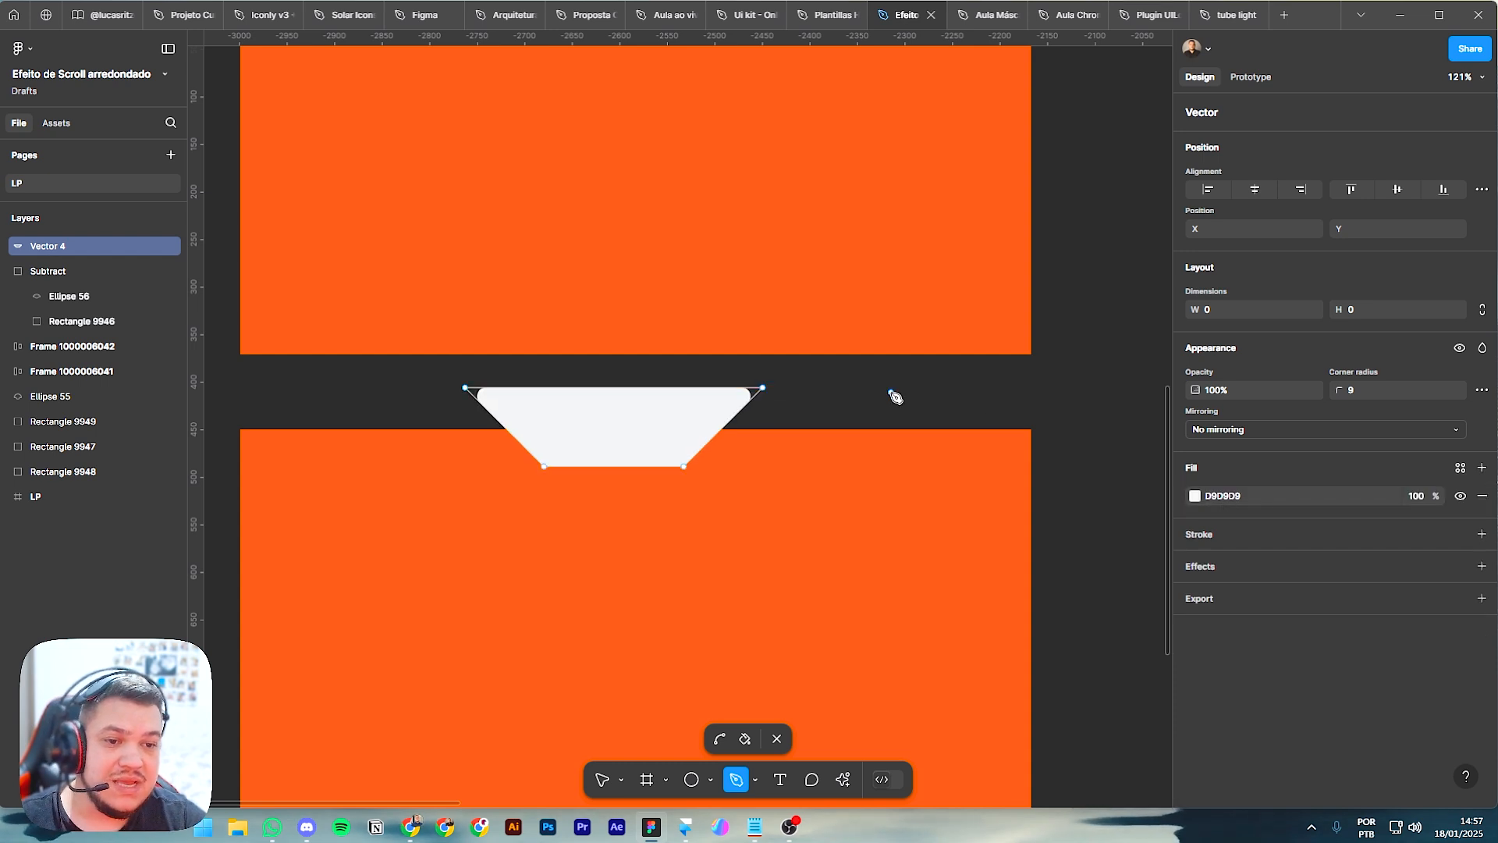
pyautogui.press('v')
pyautogui.press('Escape')
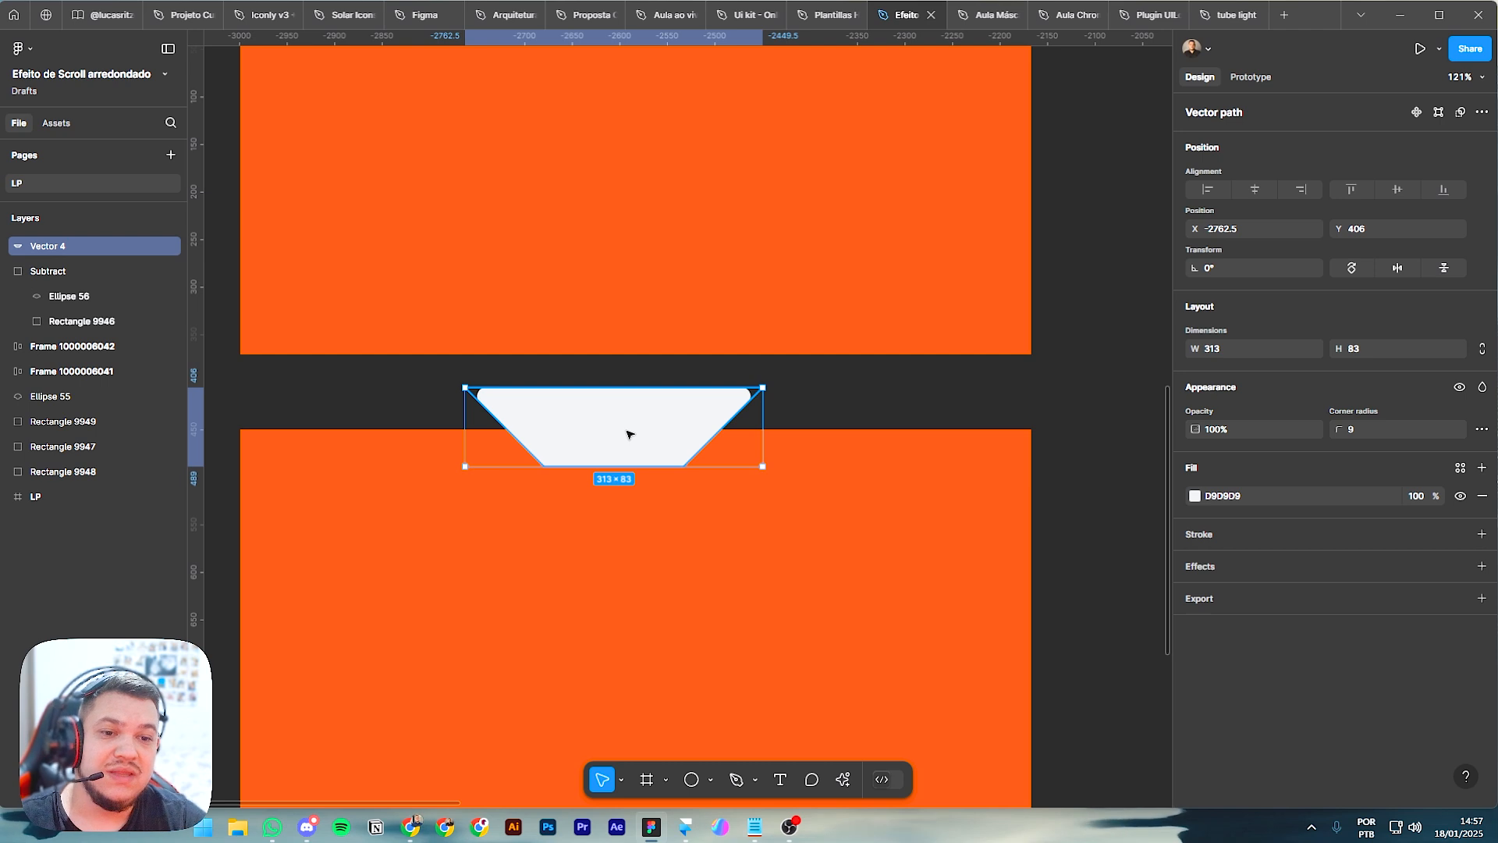
# Step: Set the trapezoid's corner radius to 0 and deselect it
pyautogui.click(1370, 436)
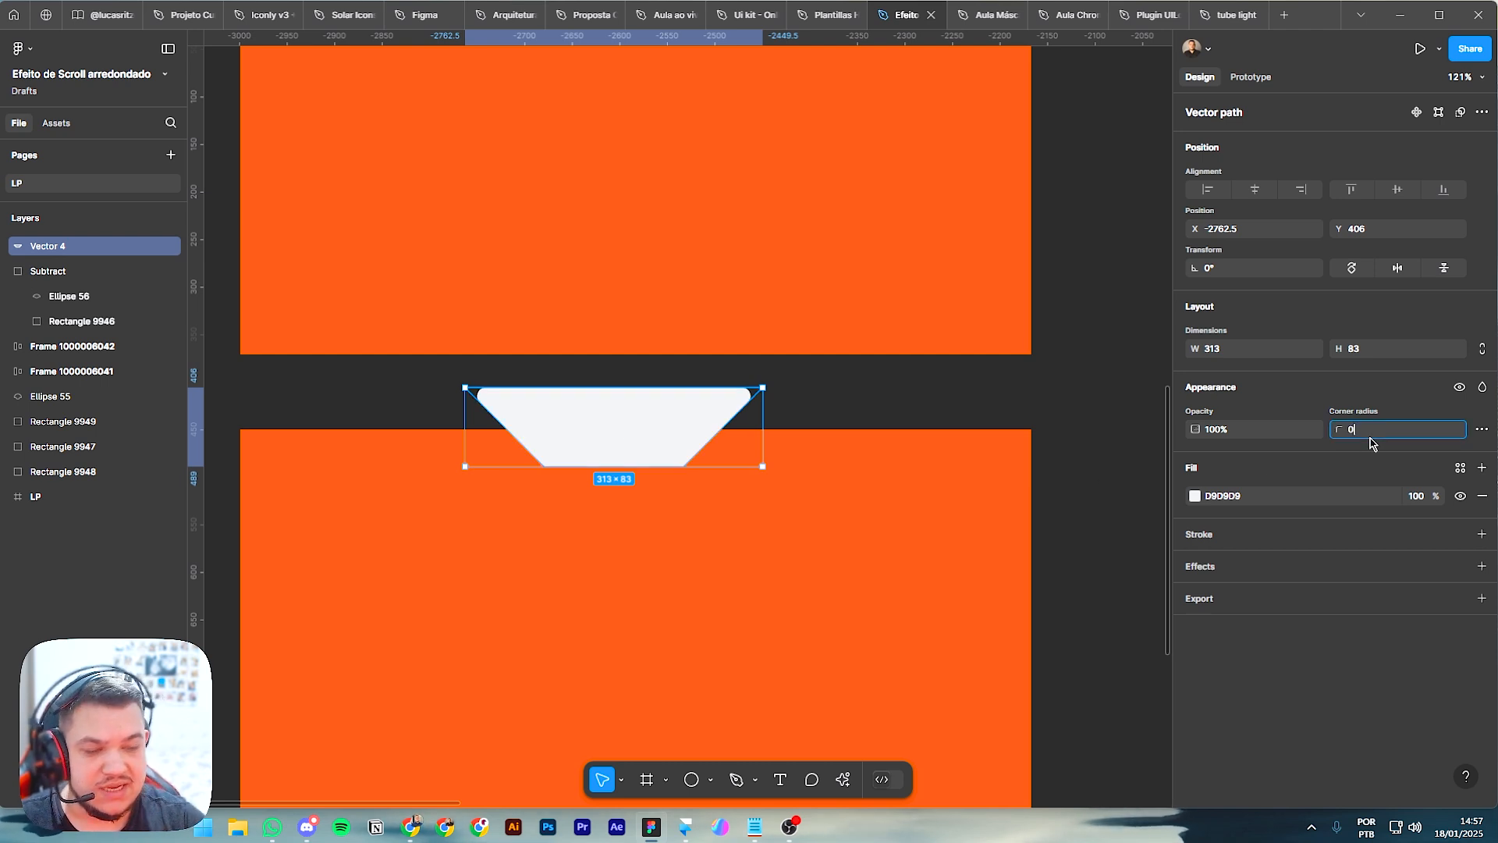
pyautogui.press('Return')
pyautogui.scroll(2, 539, 422)
pyautogui.click(578, 375)
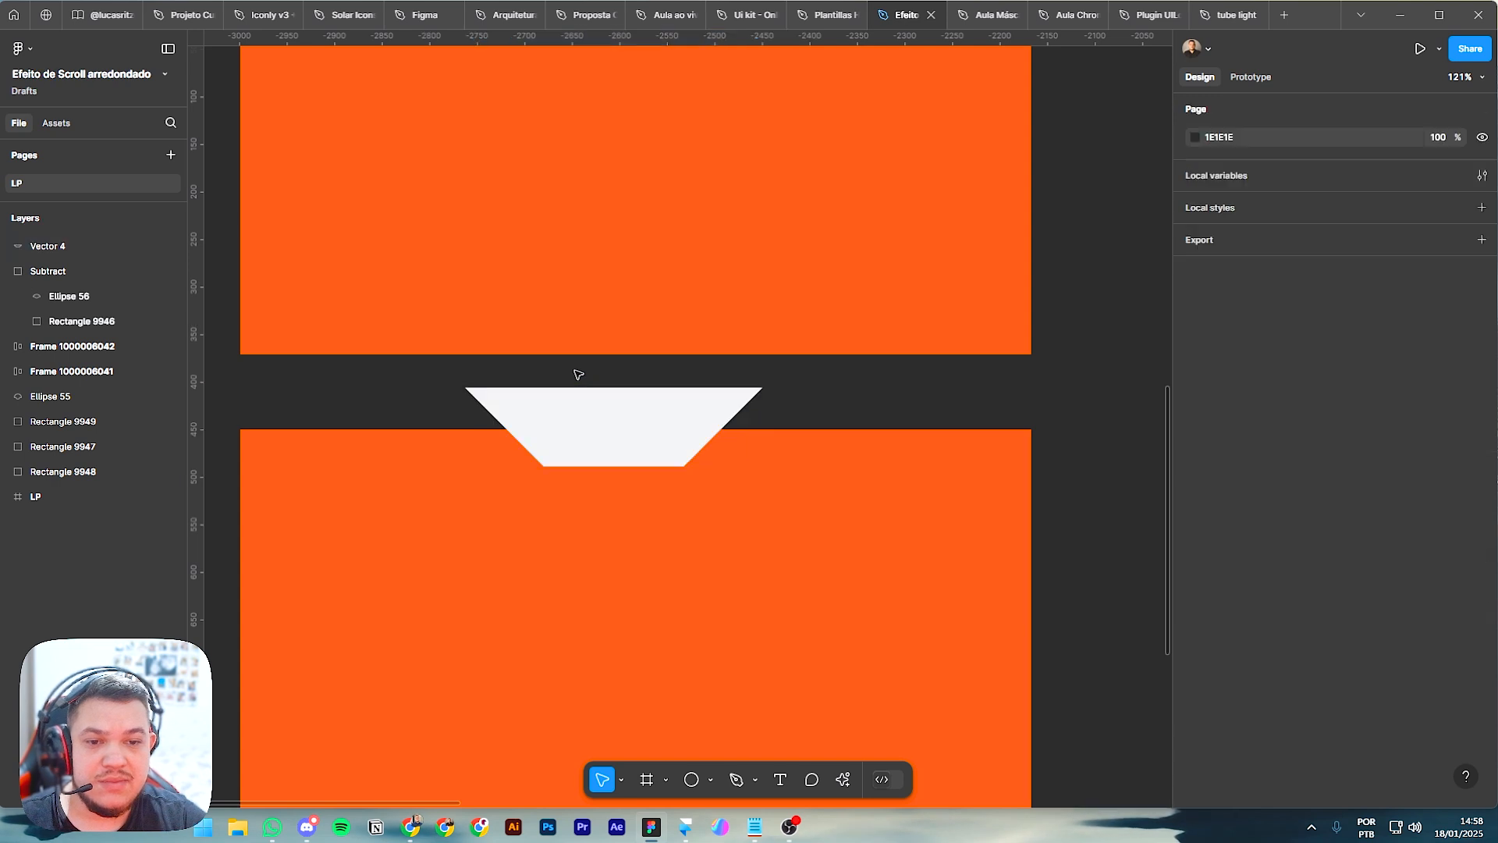
# Step: Fill the trapezoid with the dark canvas colour 1E1E1E by sampling it from the background
pyautogui.moveTo(564, 373); pyautogui.dragTo(689, 553)
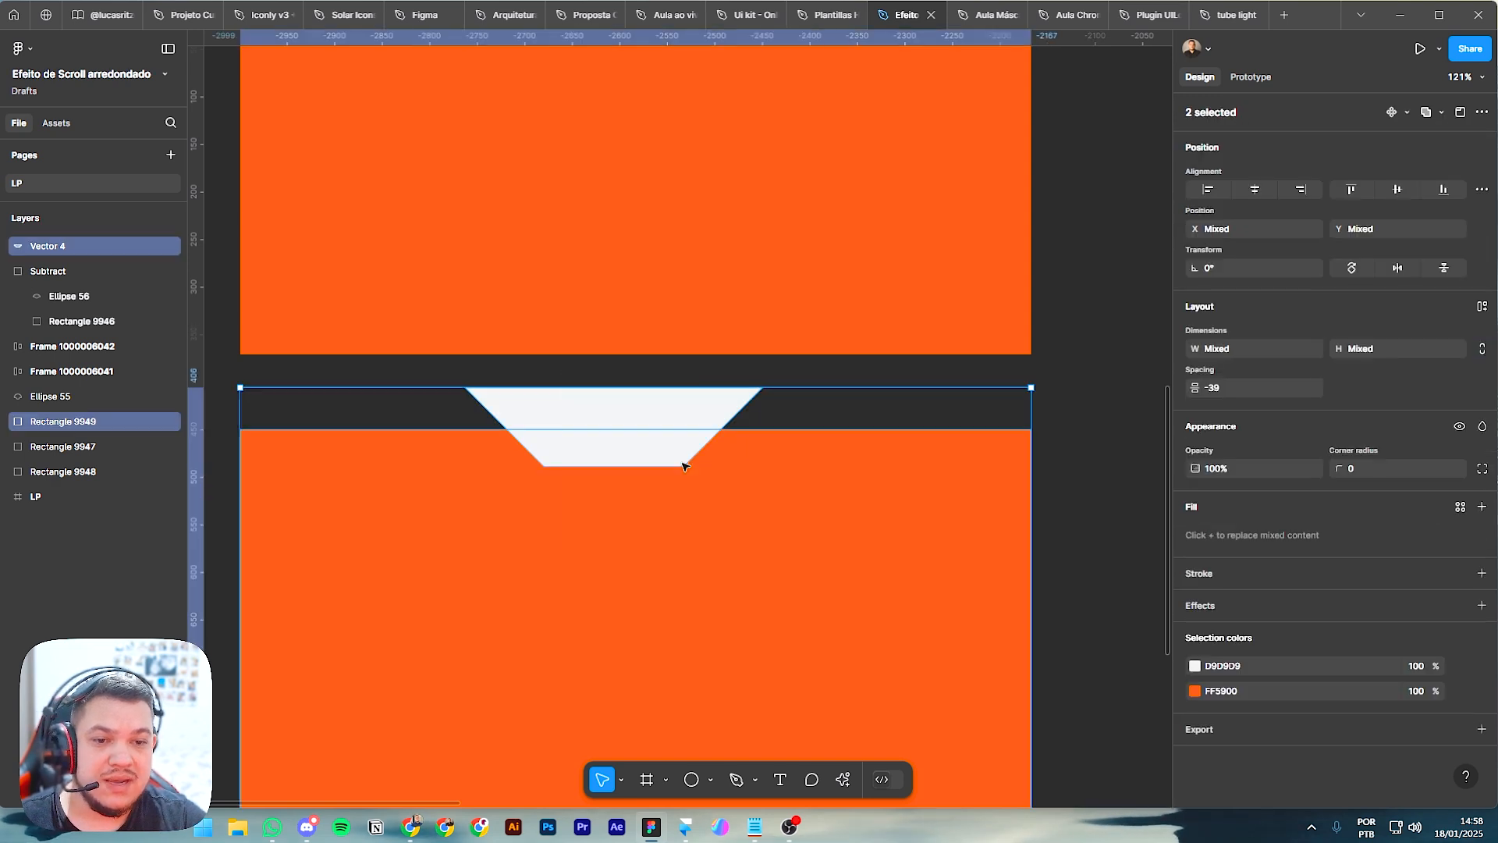
pyautogui.click(697, 380)
pyautogui.click(648, 419)
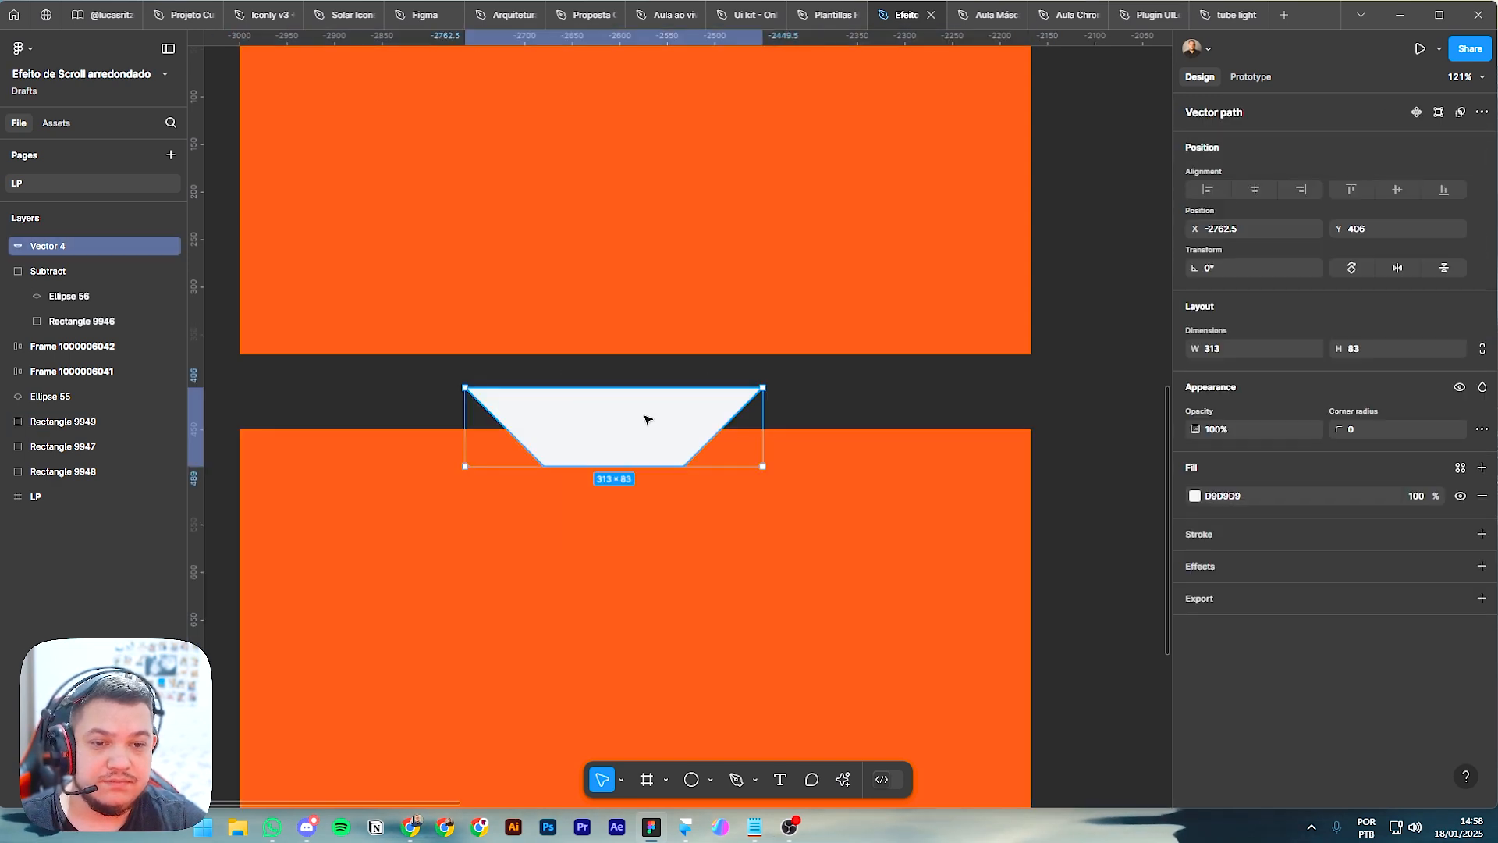
pyautogui.click(1197, 498)
pyautogui.click(1007, 629)
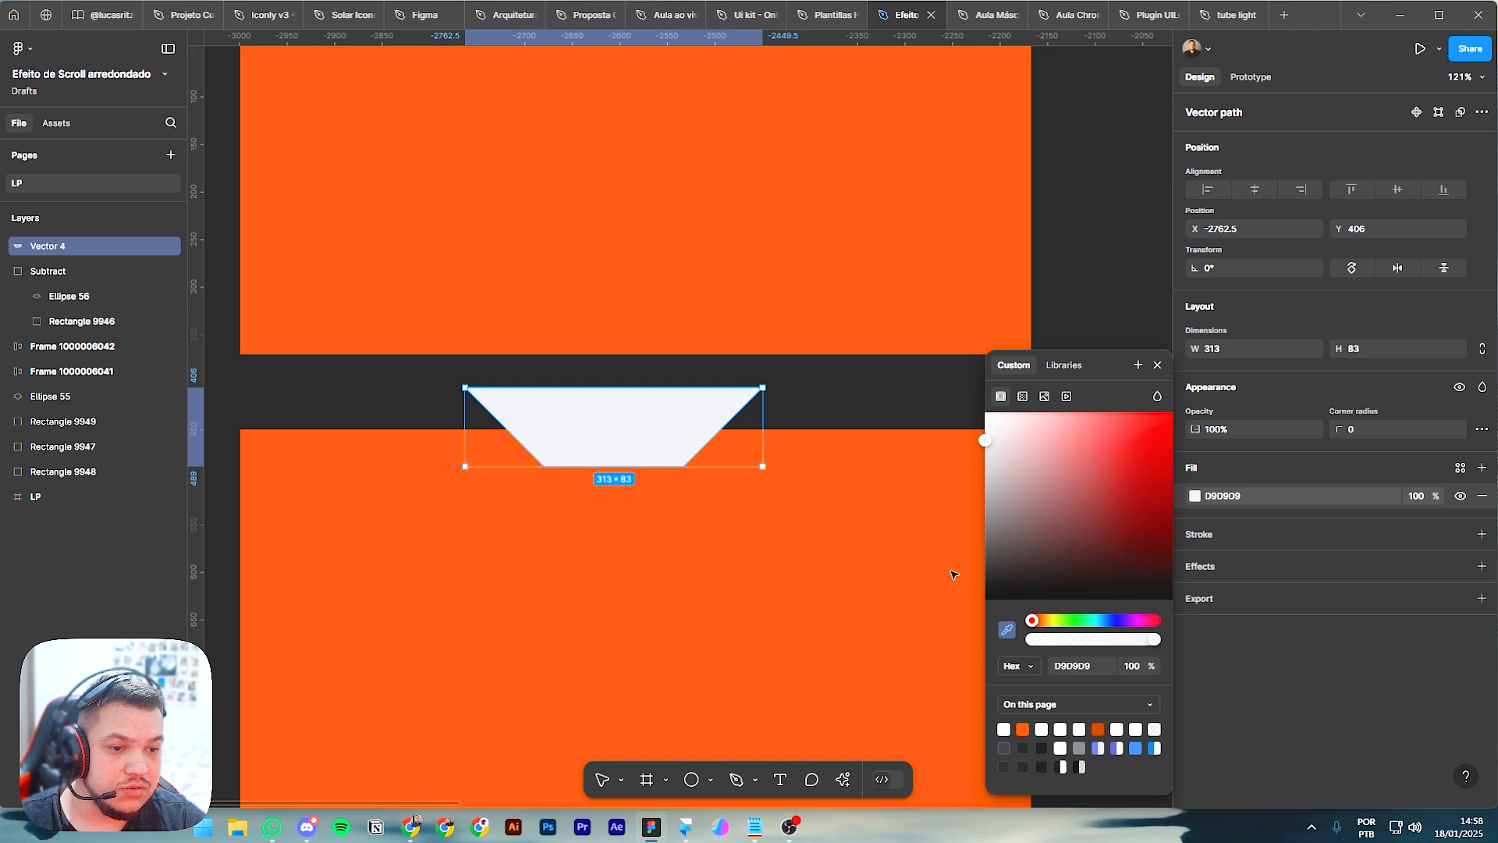
pyautogui.click(836, 395)
pyautogui.click(786, 419)
pyautogui.click(629, 460)
pyautogui.scroll(5, 629, 461)
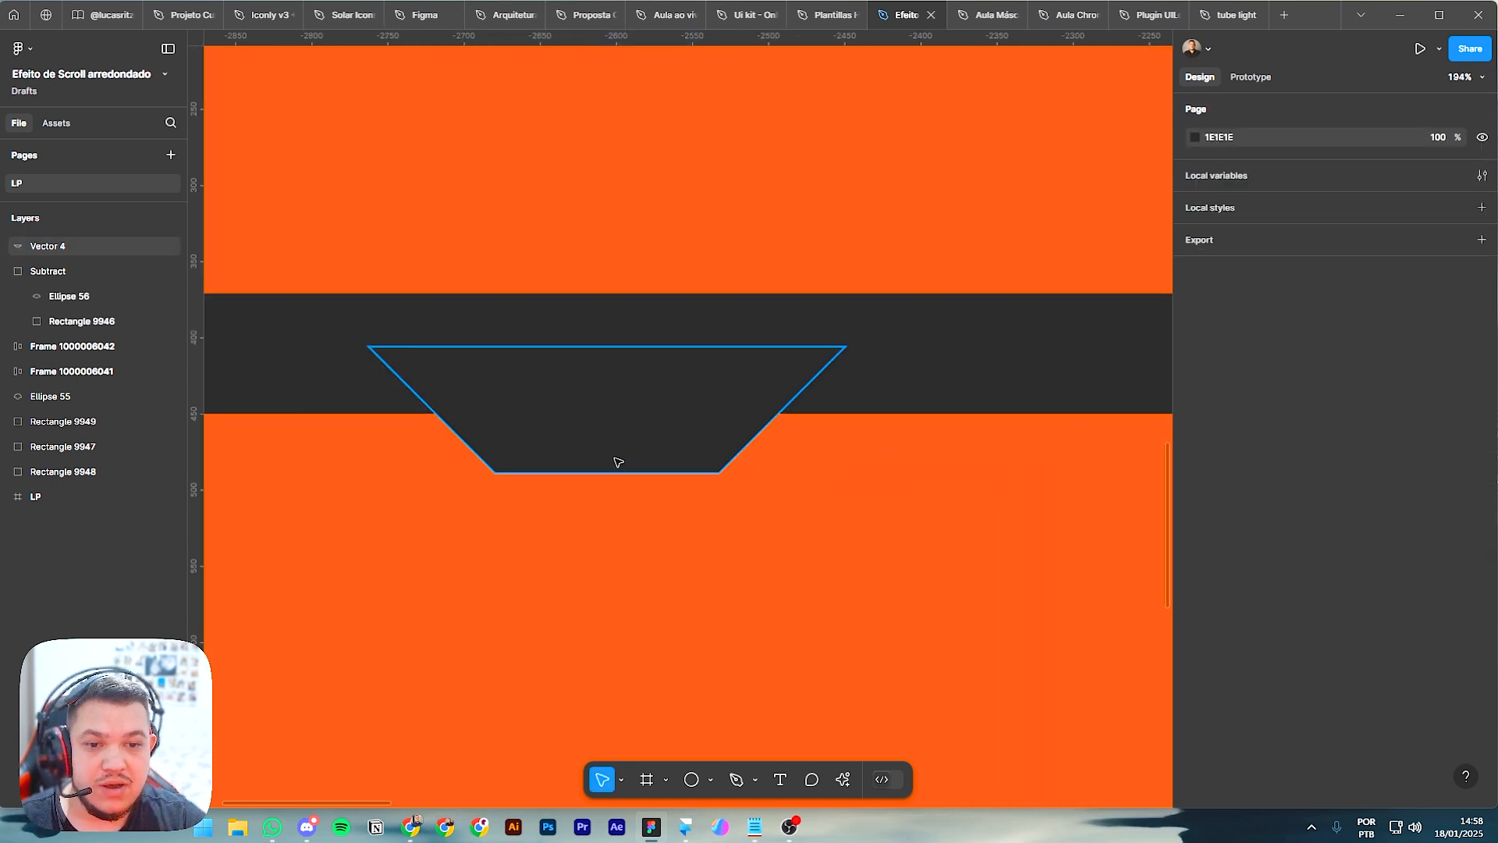
# Step: Edit the trapezoid's vector and give its two bottom corner points a corner radius of 25
pyautogui.doubleClick(547, 460)
pyautogui.click(496, 473)
pyautogui.keyDown('shift'); pyautogui.click(719, 473); pyautogui.keyUp('shift')
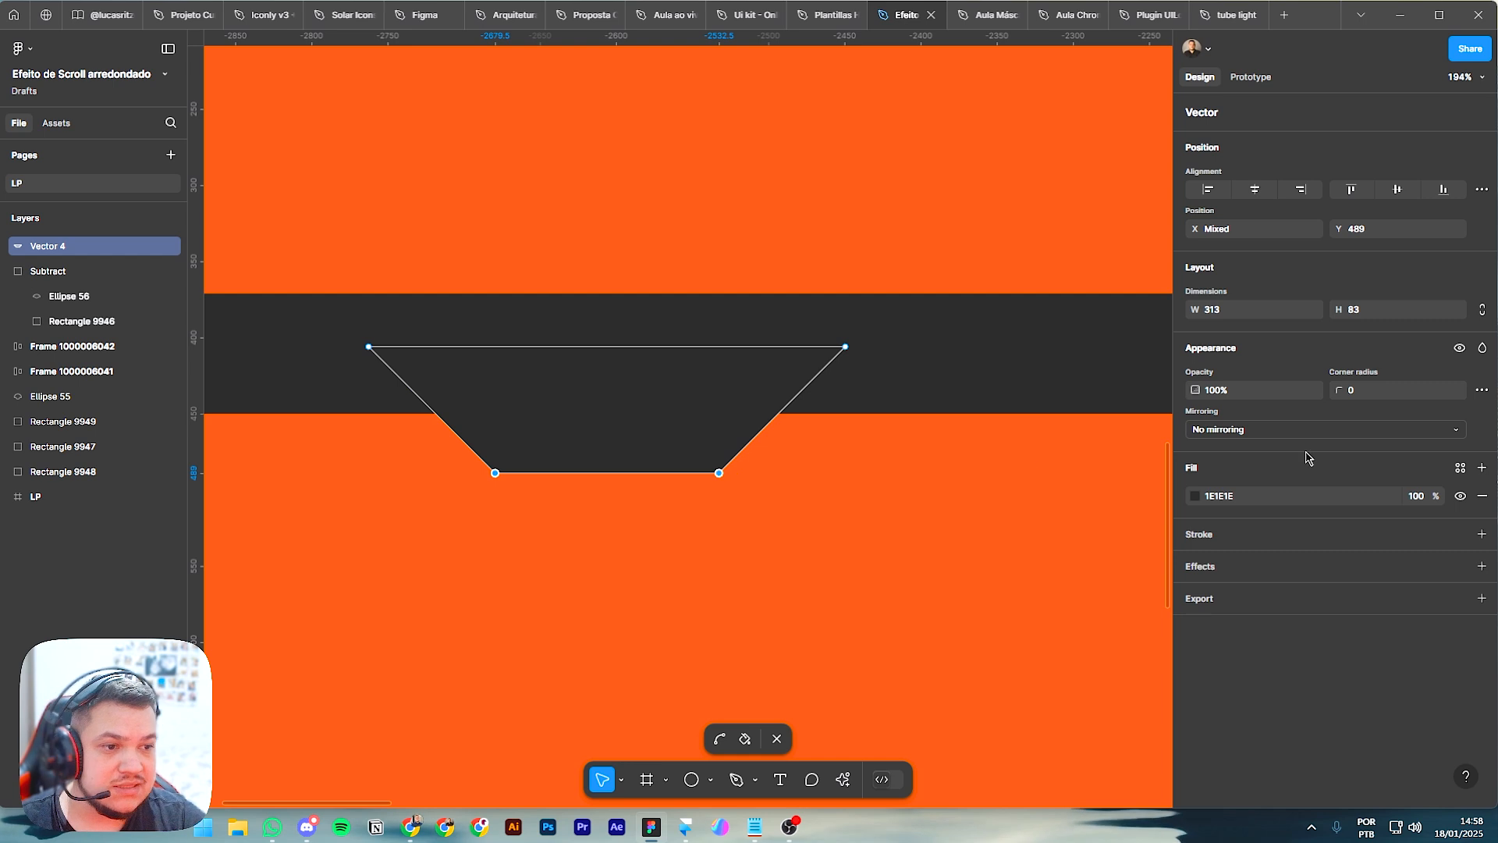
pyautogui.click(1356, 400)
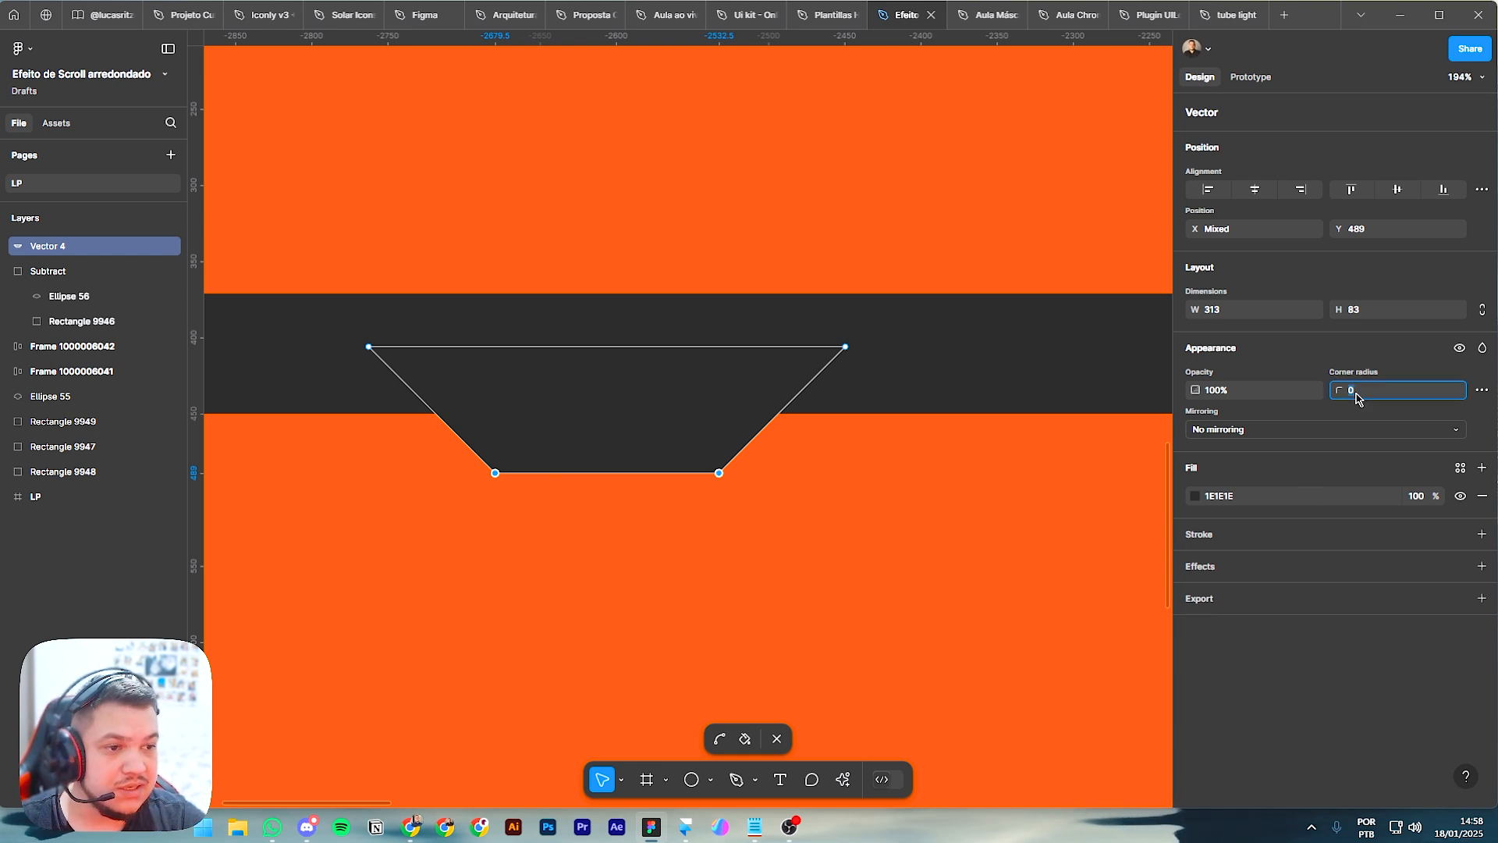
pyautogui.write('1')
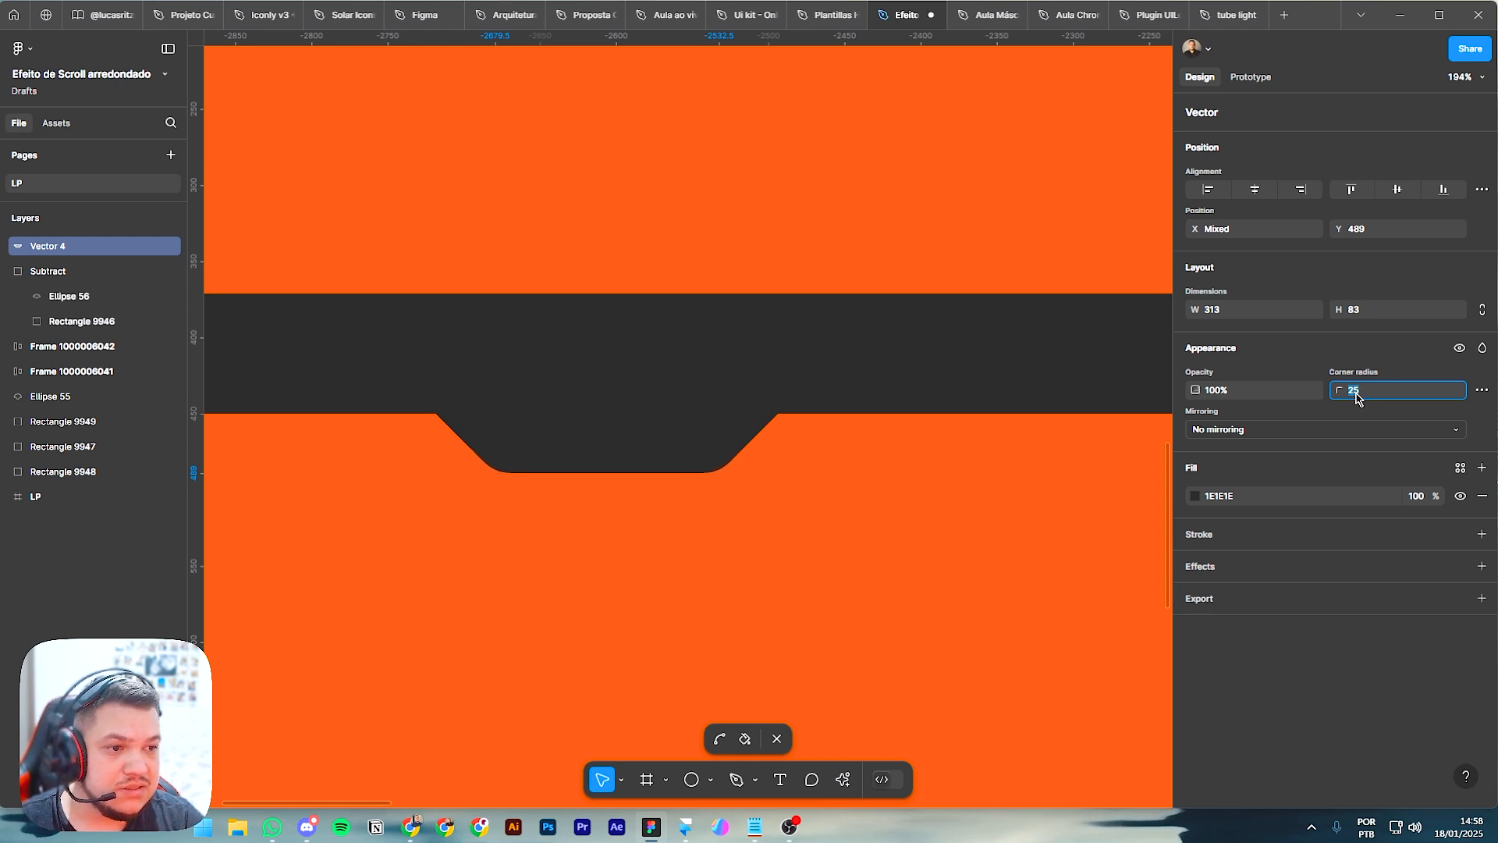
pyautogui.click(563, 439)
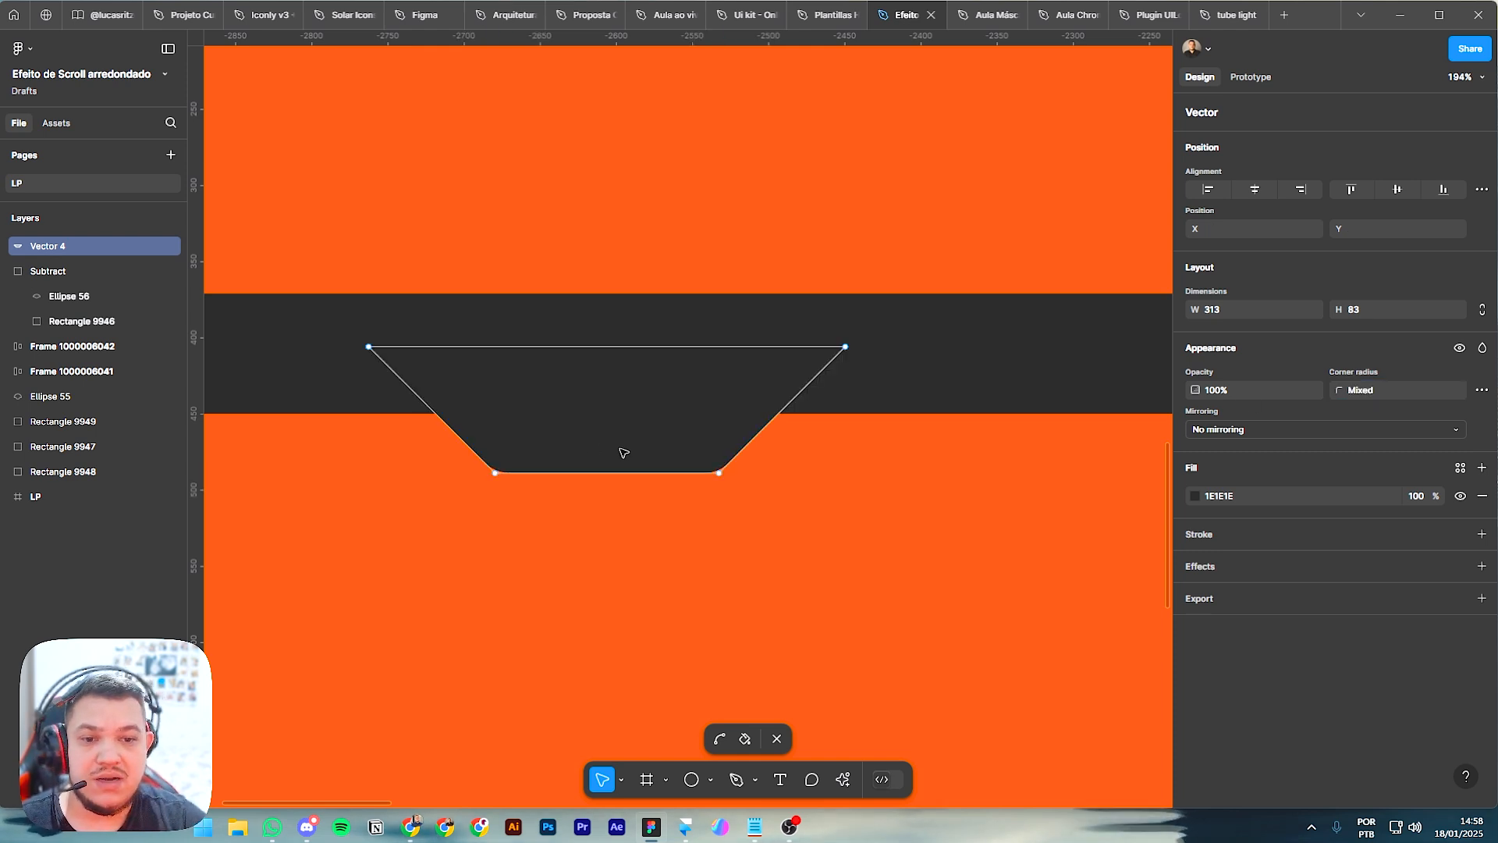
pyautogui.scroll(-5, 627, 425)
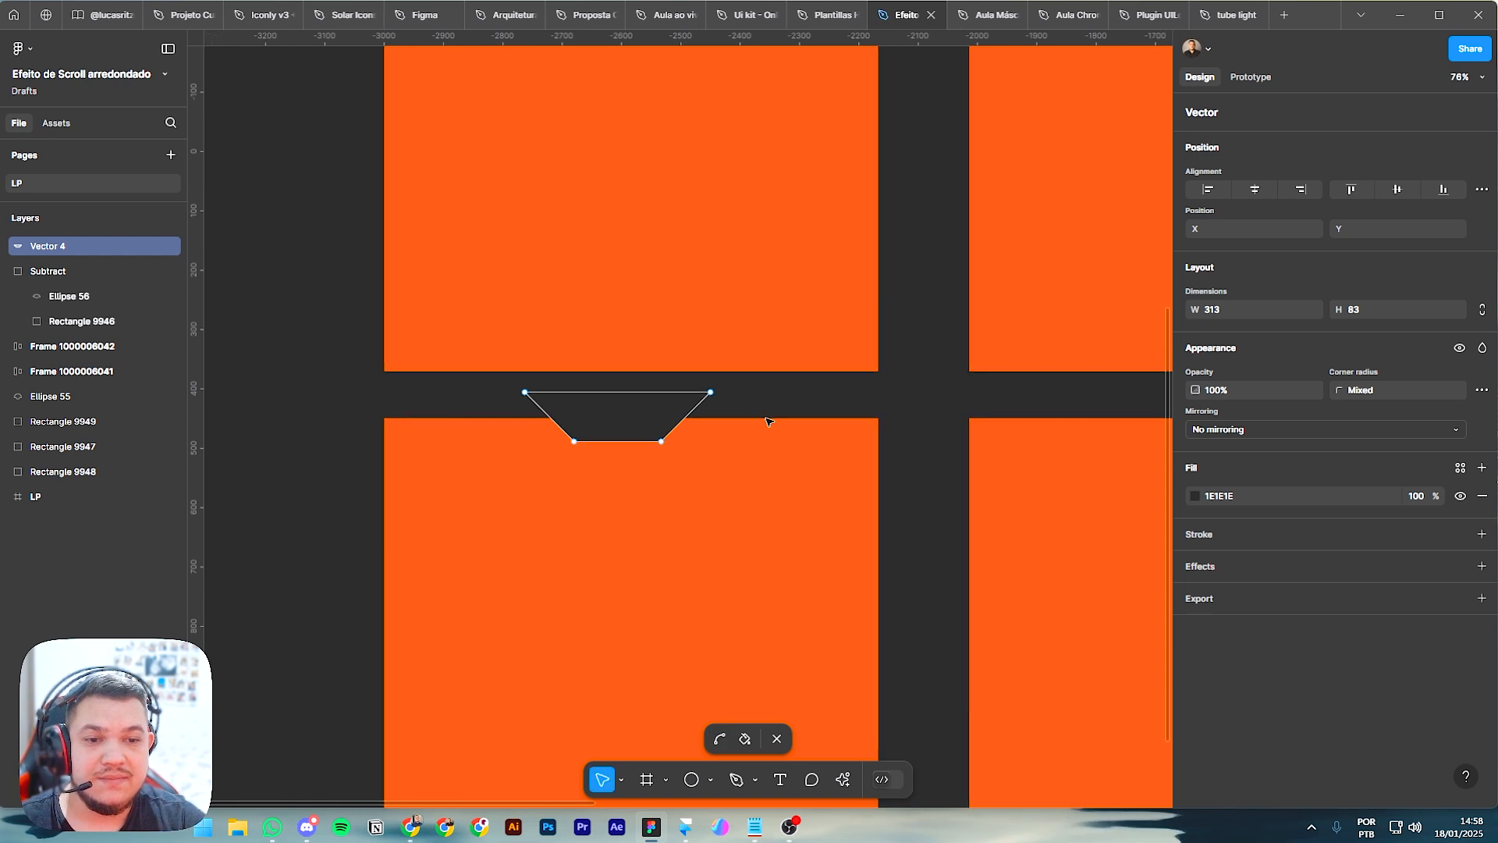
# Step: Finish vector editing and centre the trapezoid horizontally over the lower square's top edge, at about X -2739, Y 408
pyautogui.press('Escape')
pyautogui.moveTo(622, 423); pyautogui.dragTo(635, 229)
pyautogui.hotkey('shift', 'Left')
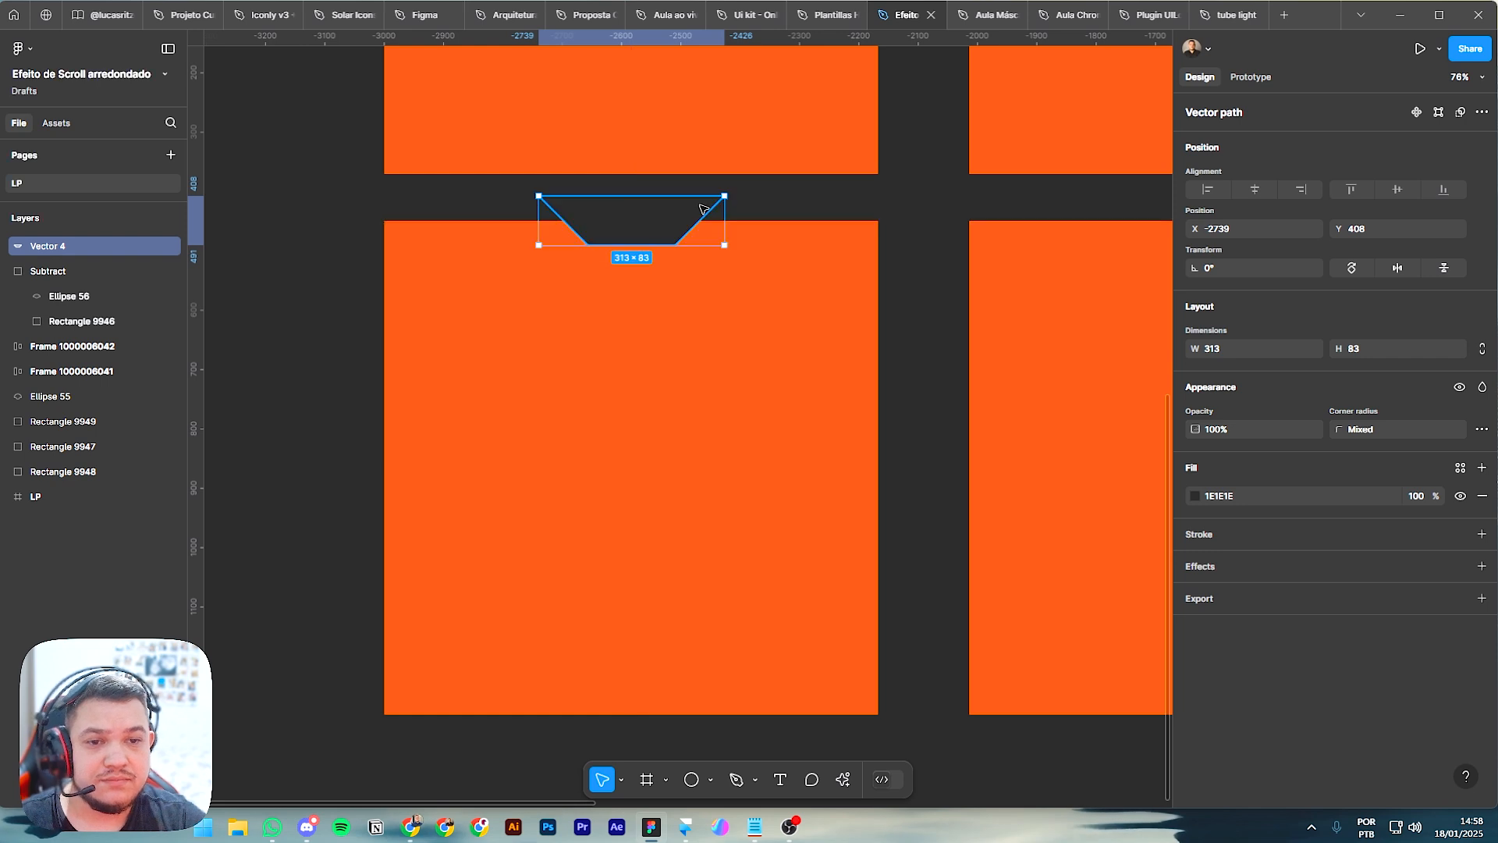
# Step: Draw a closed trapezoid of about 255.5 × 74 with the Pen tool across the top edge of the right-hand column's lower square
pyautogui.click(858, 196)
pyautogui.moveTo(890, 197); pyautogui.dragTo(554, 351)
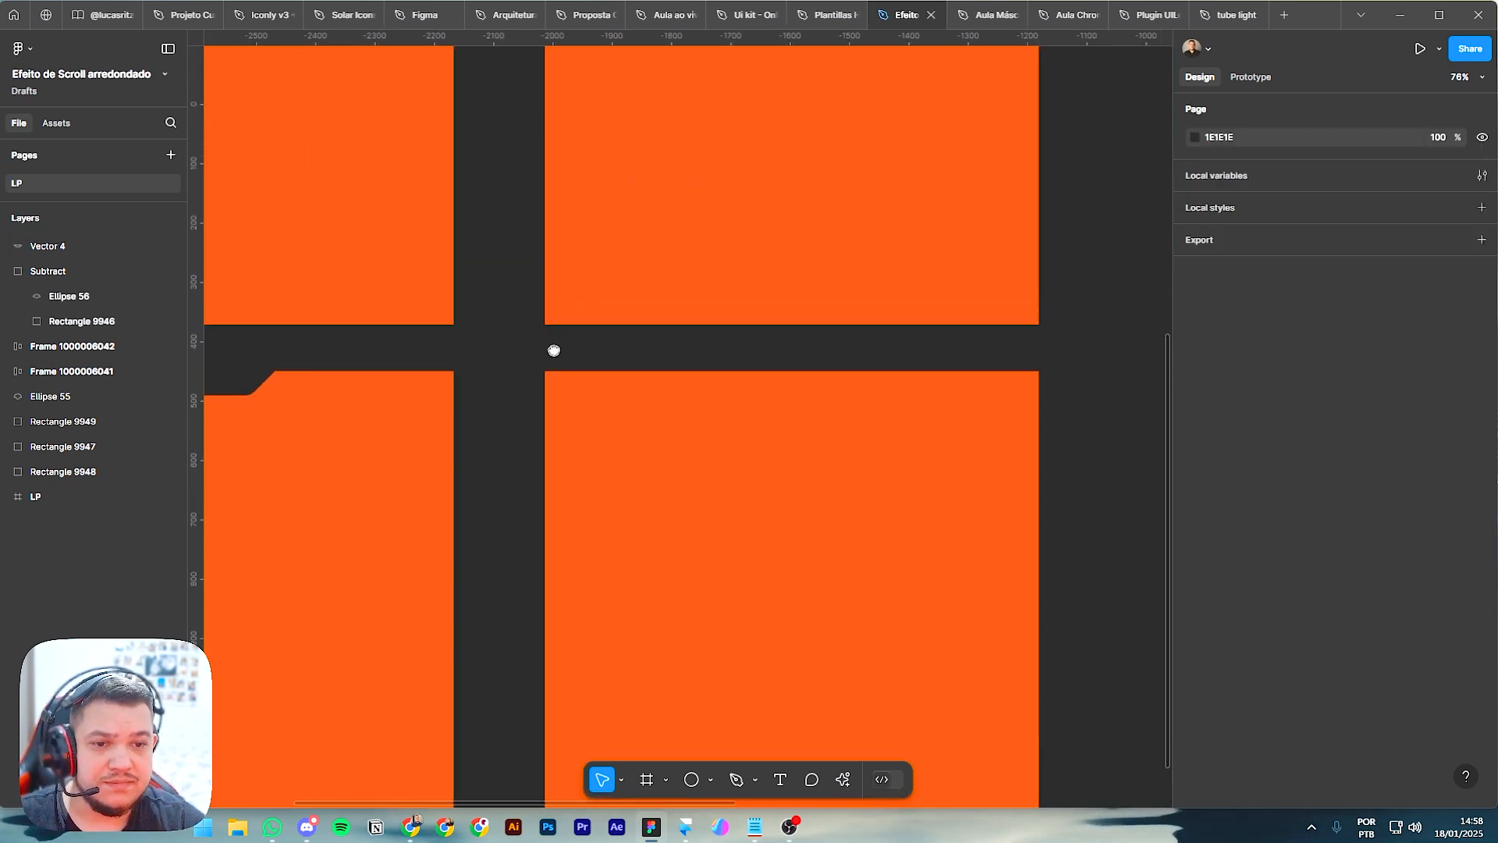
pyautogui.scroll(3, 908, 365)
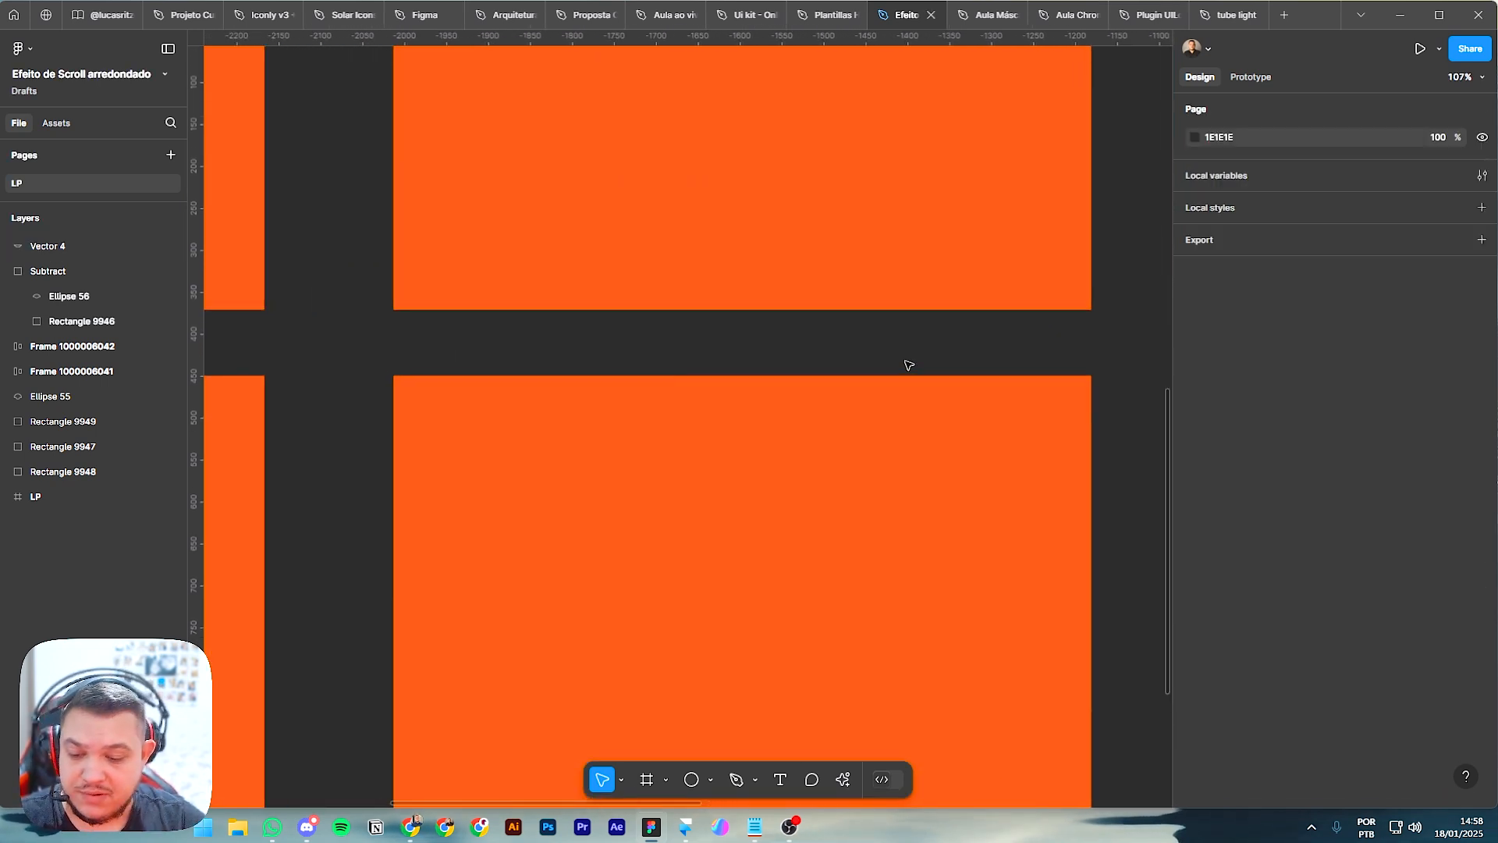
pyautogui.press('p')
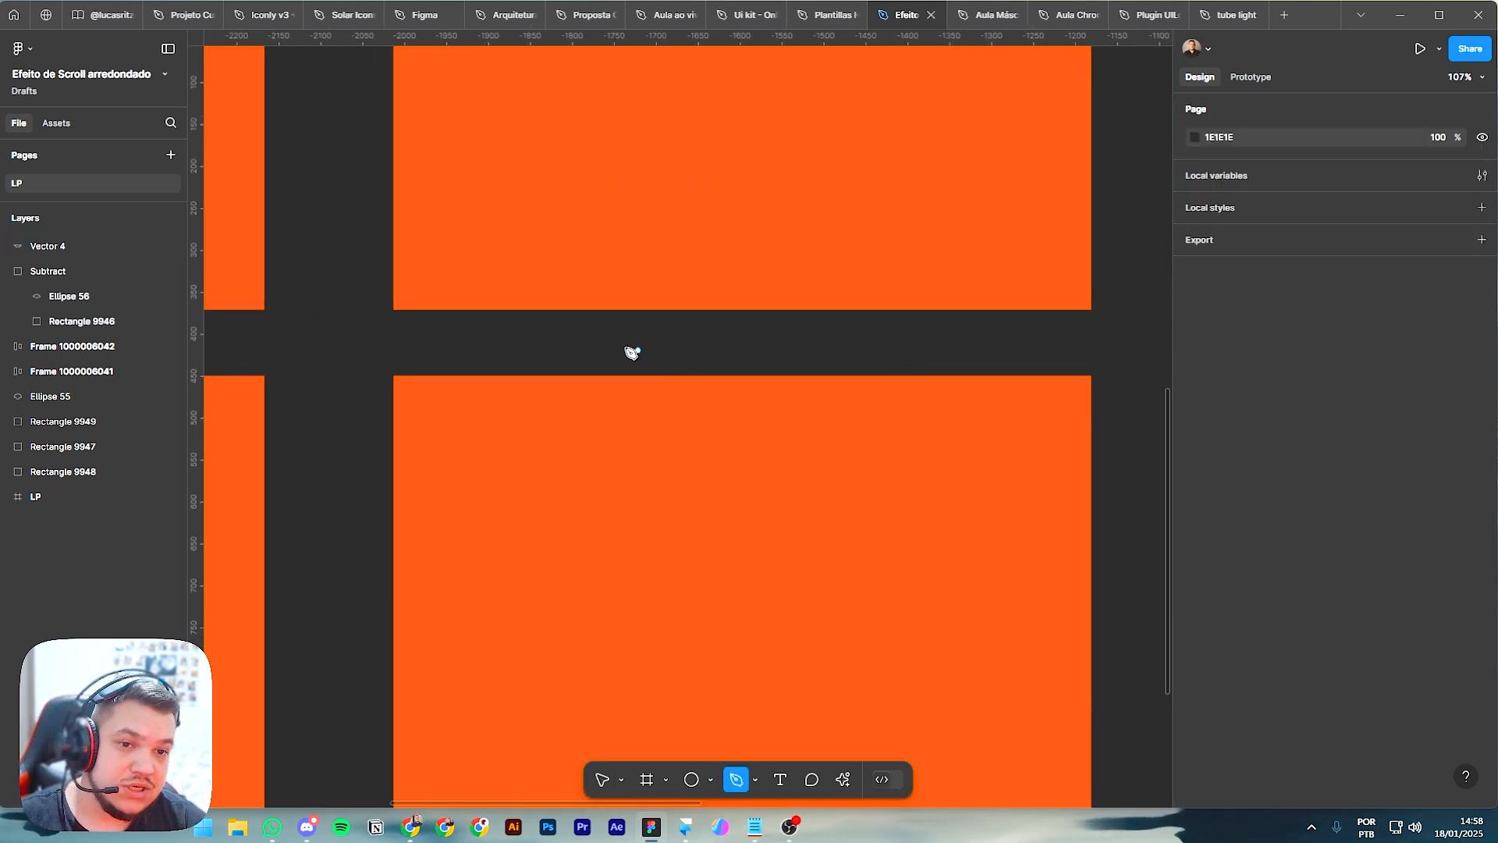
pyautogui.click(579, 338)
pyautogui.click(641, 401)
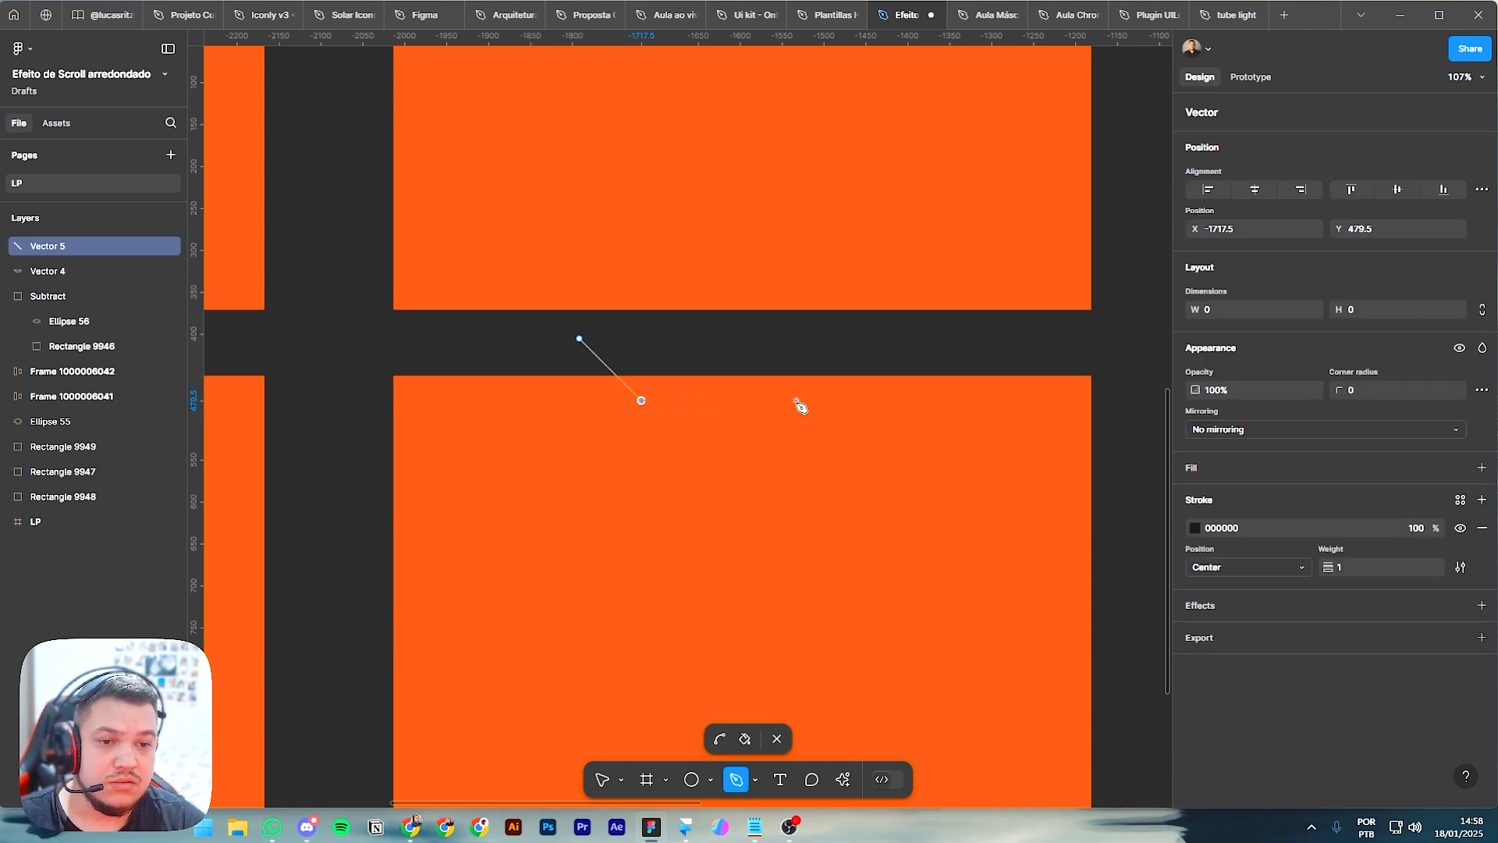
pyautogui.click(731, 401)
pyautogui.click(794, 338)
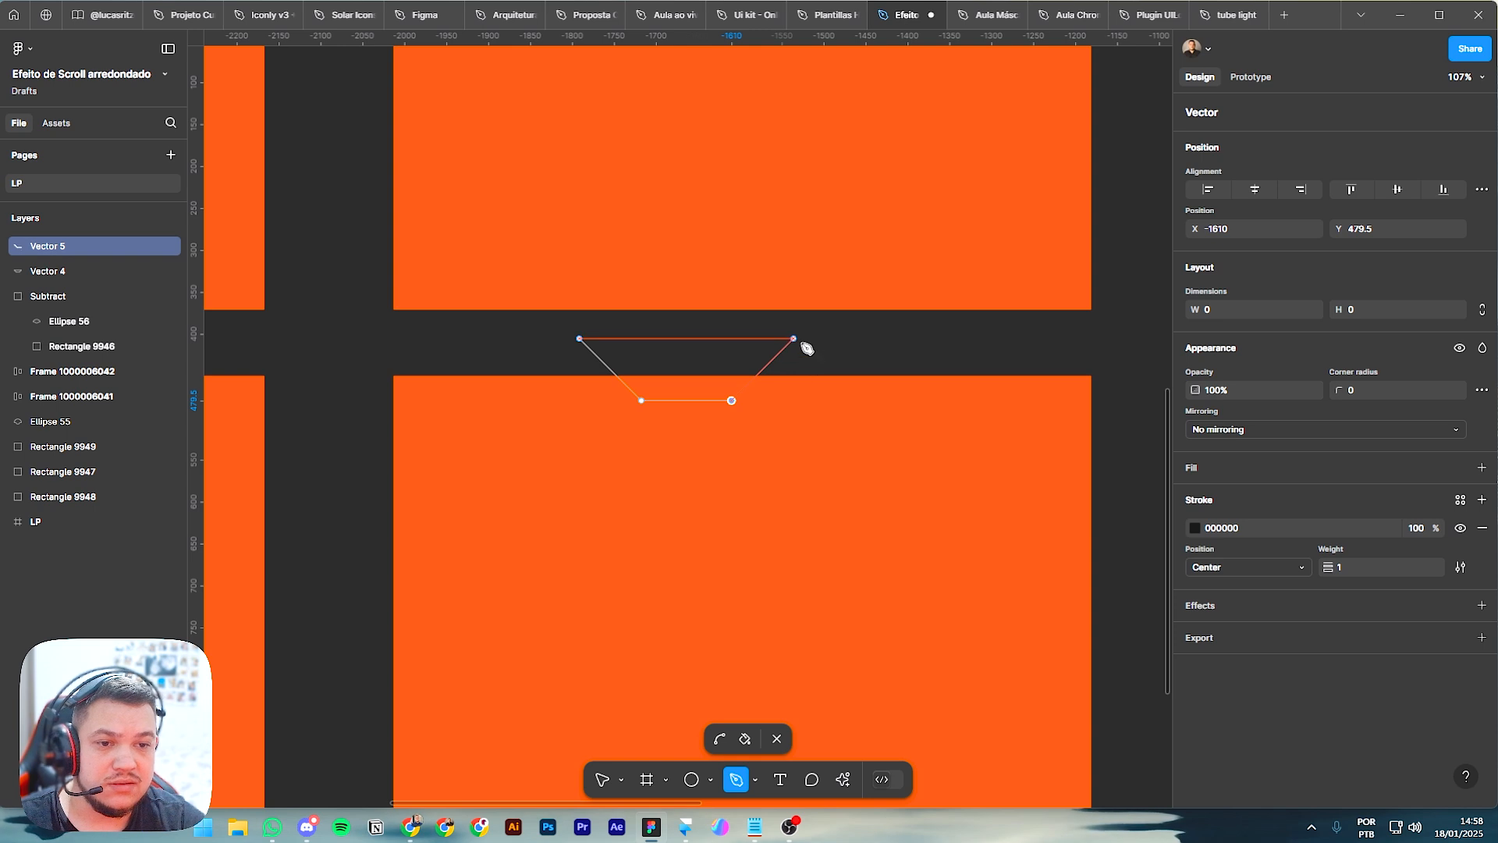
pyautogui.click(579, 338)
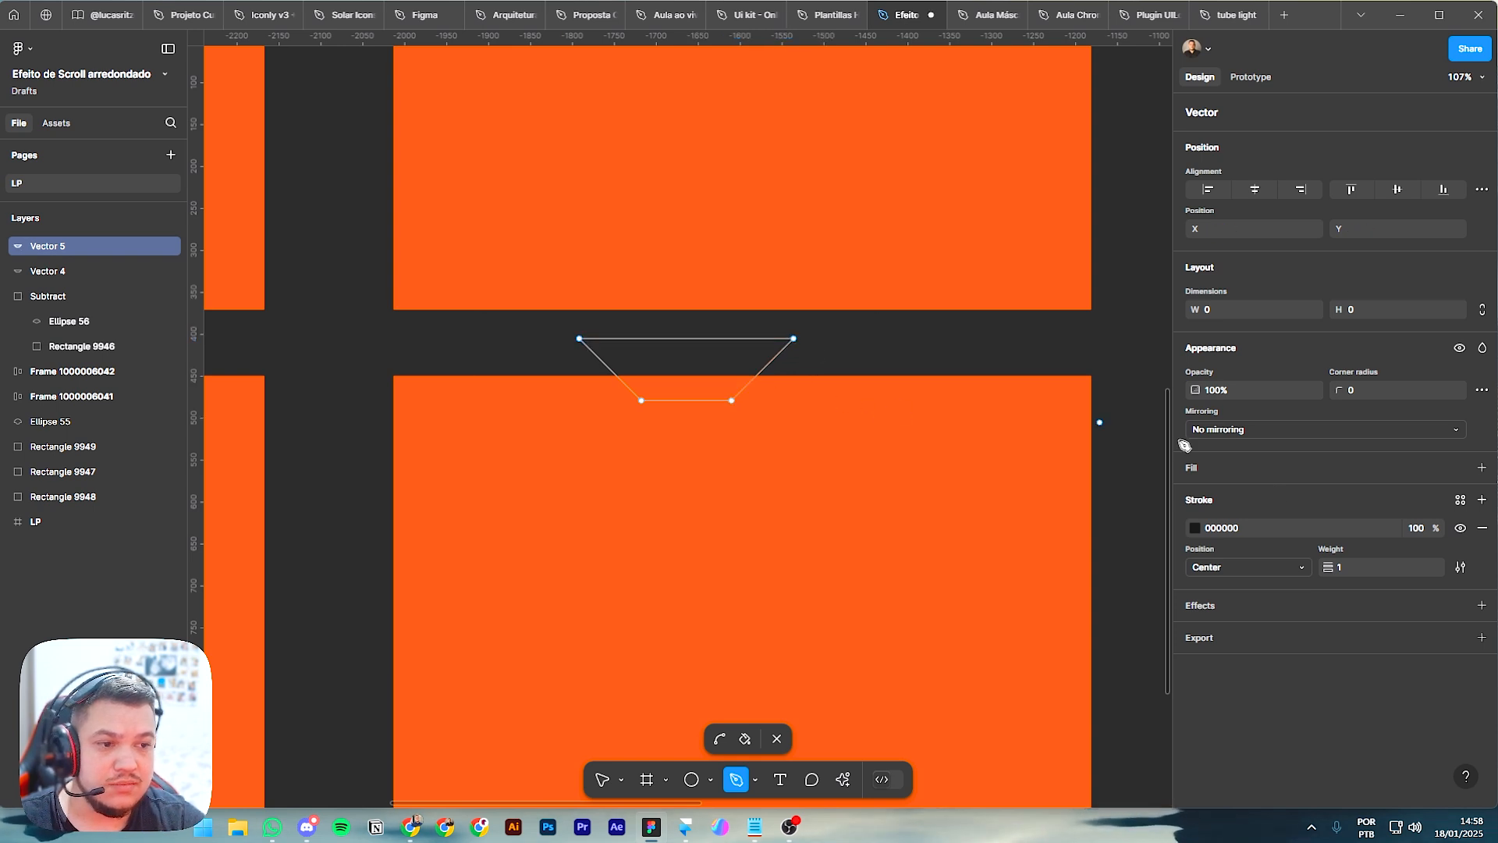
# Step: Remove the new trapezoid's stroke and give it a white FFFFFF fill
pyautogui.click(1482, 532)
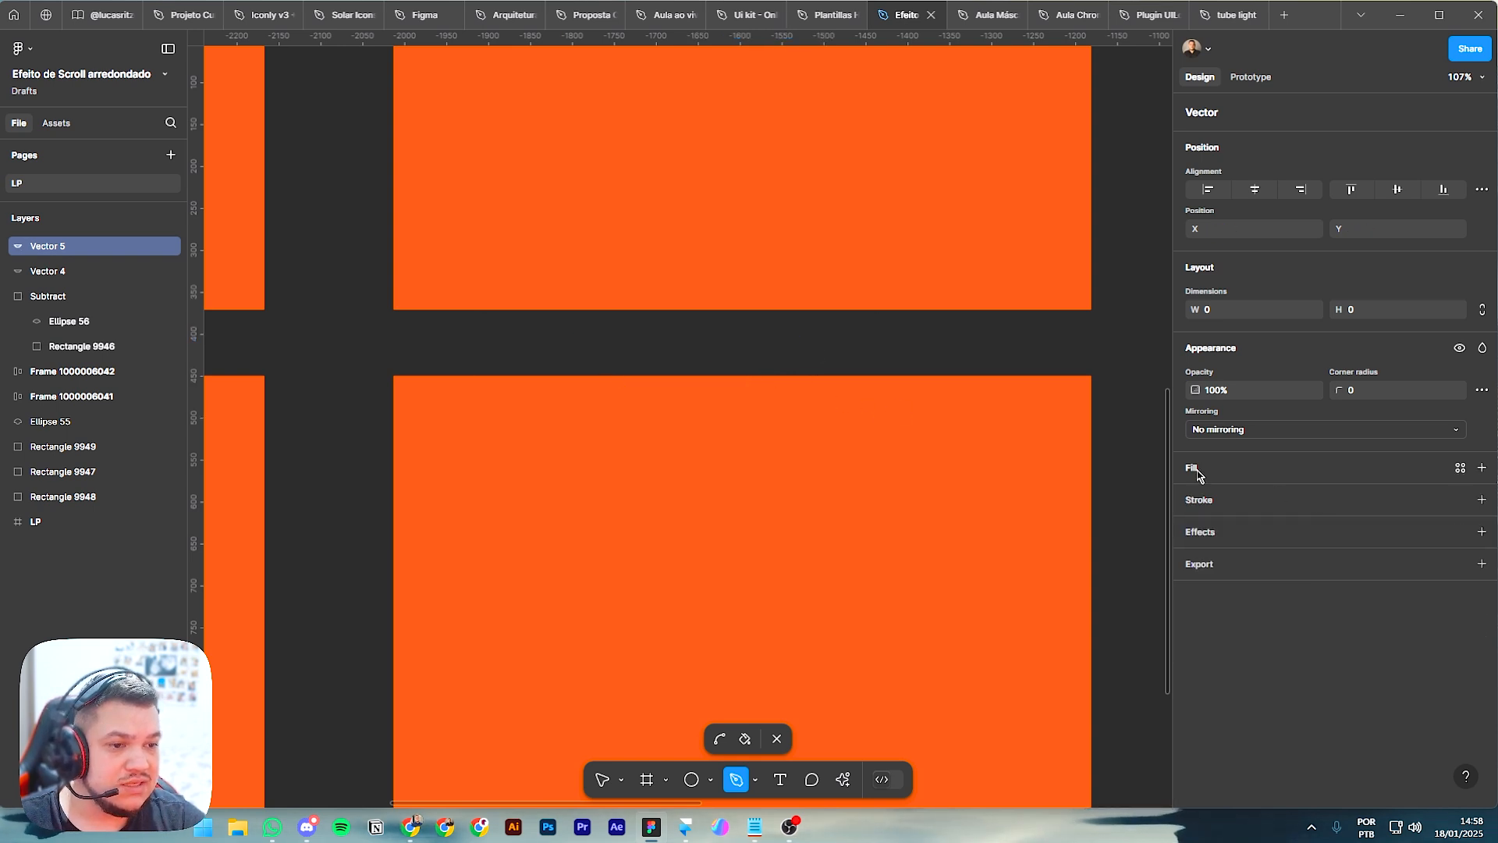
pyautogui.click(1193, 469)
pyautogui.click(1195, 497)
pyautogui.moveTo(1002, 438); pyautogui.dragTo(983, 413)
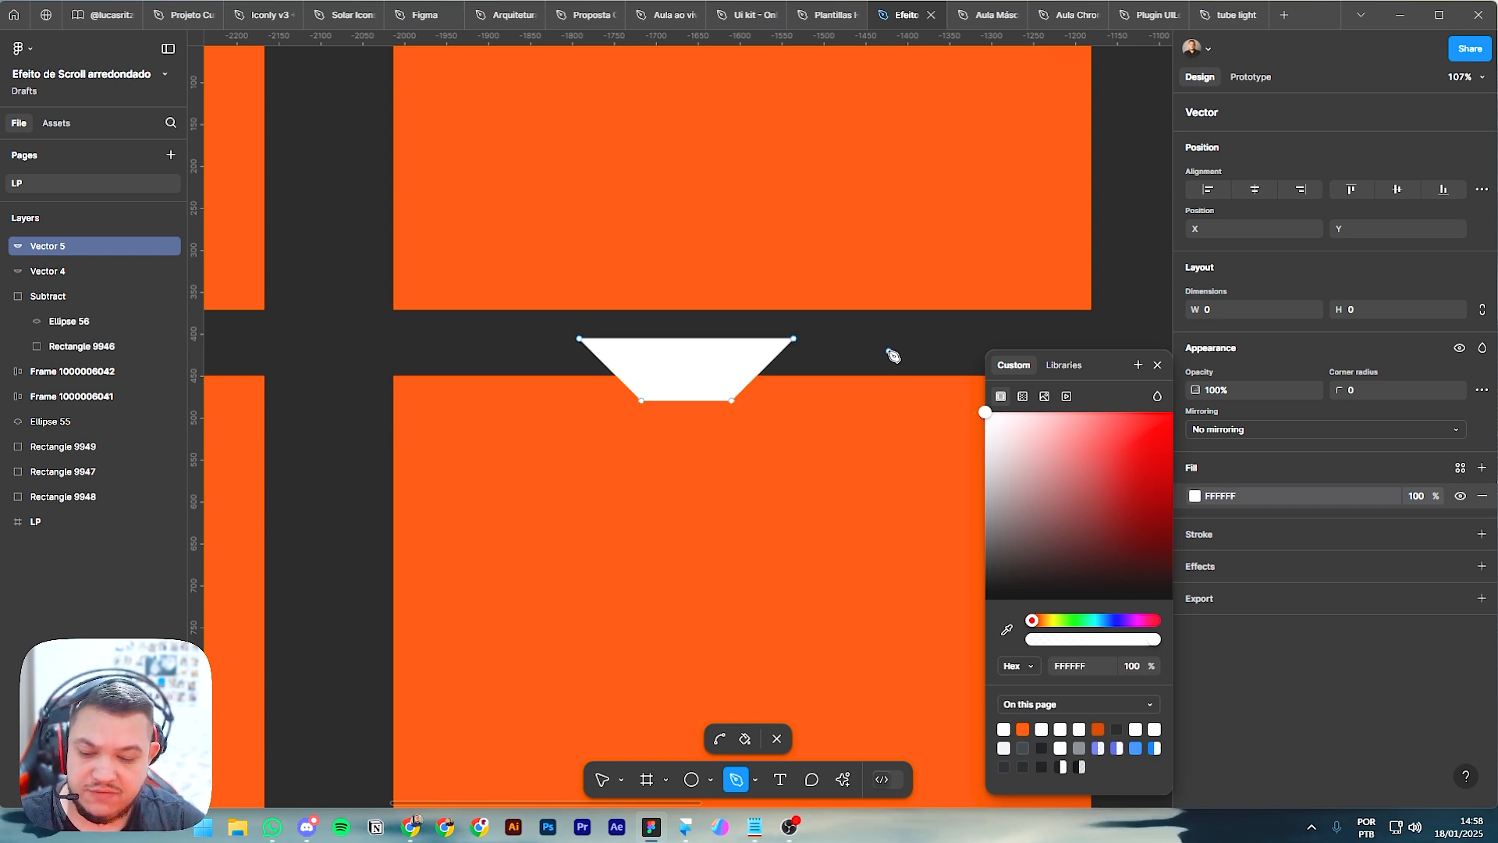
pyautogui.press('Escape')
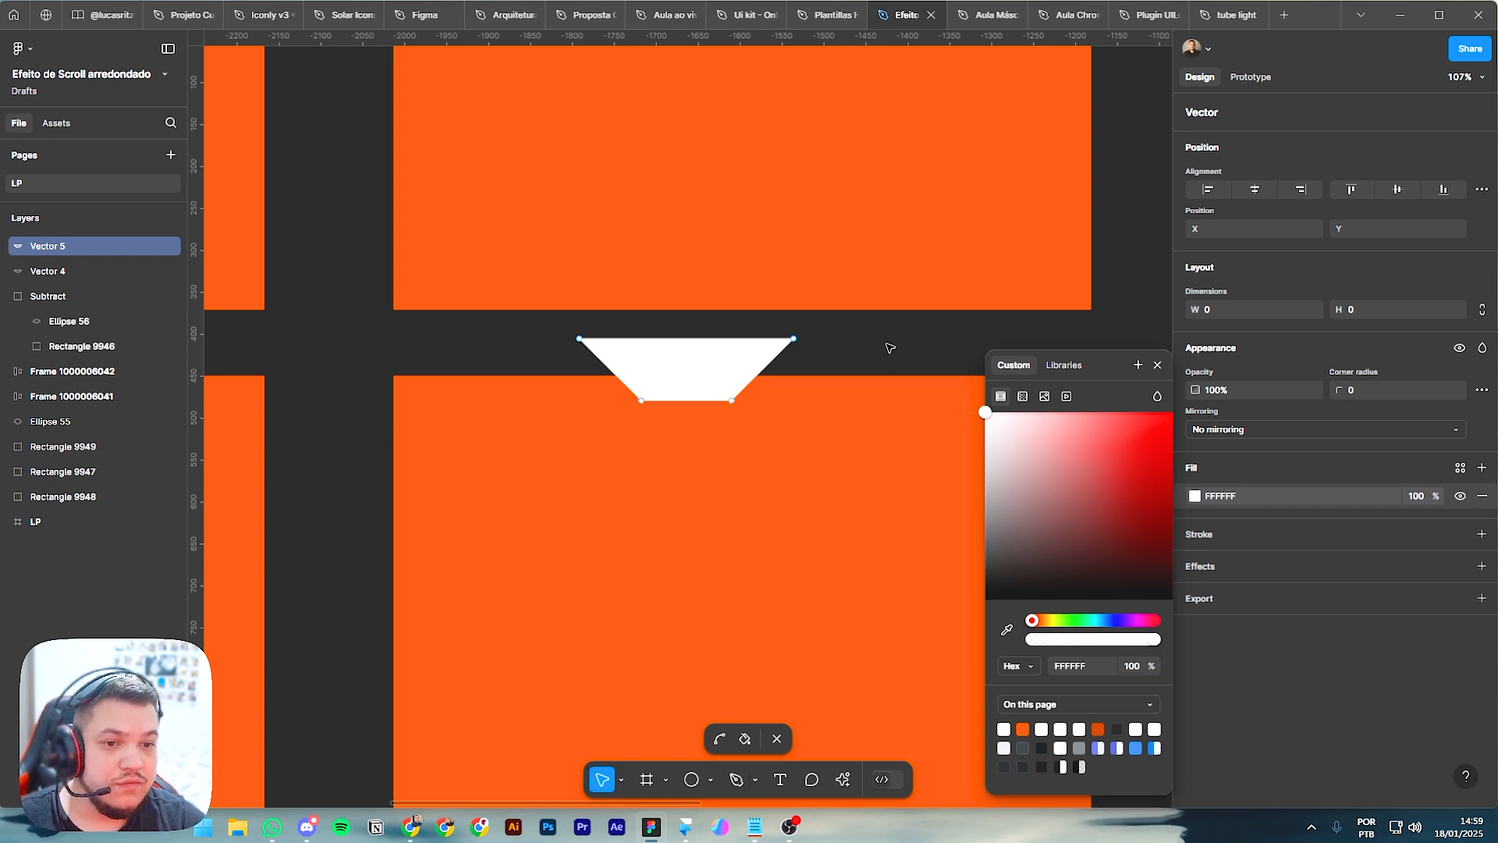
# Step: Round all the white trapezoid's corners with a radius of 16, and reduce it to 8
pyautogui.click(1381, 434)
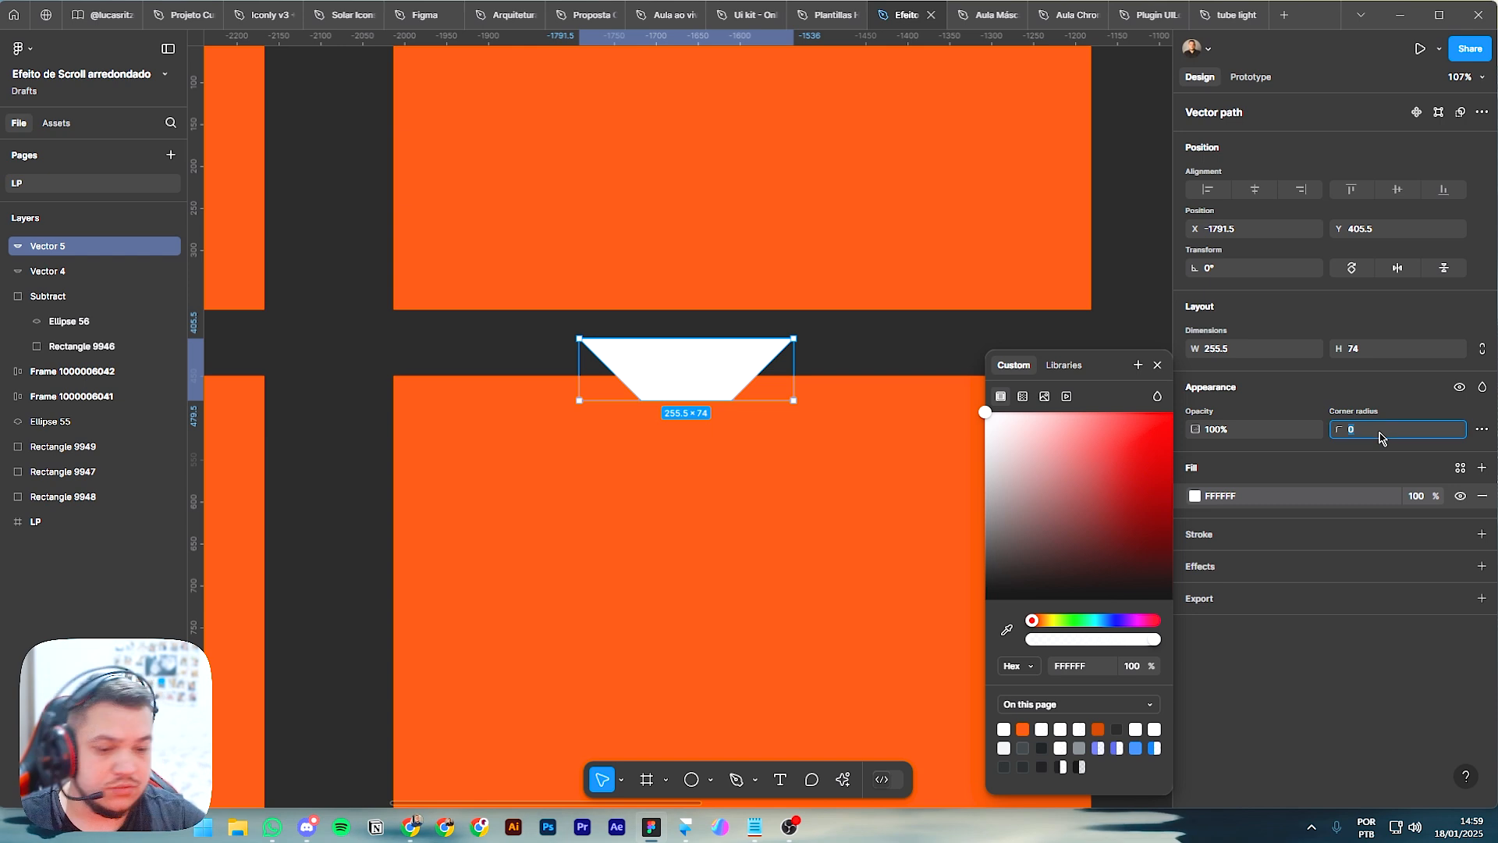
pyautogui.write('16')
pyautogui.press('Return')
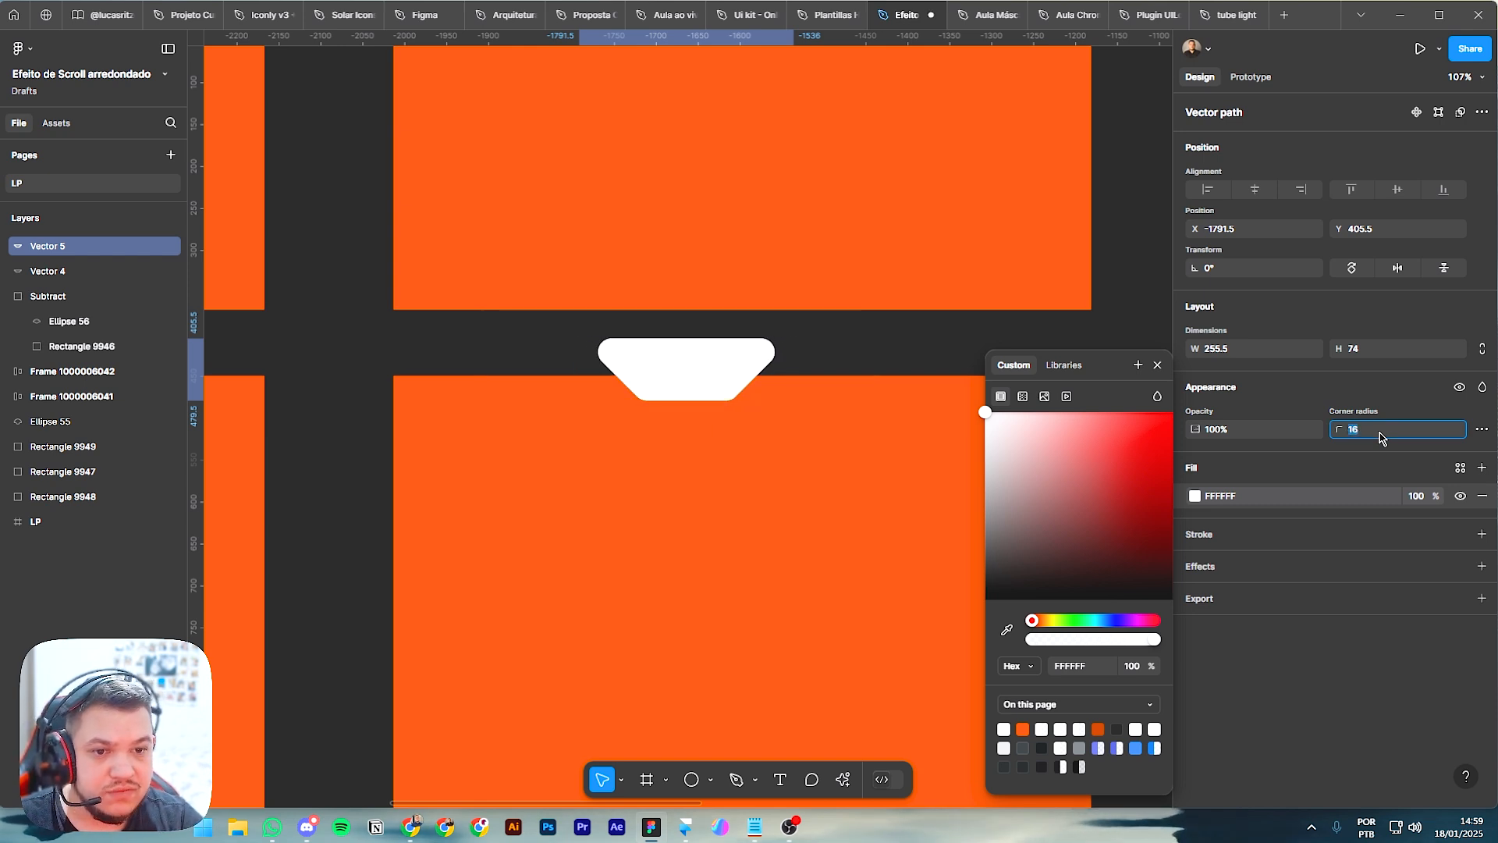
pyautogui.press('Down')
pyautogui.press('Down')
pyautogui.press('Down')
pyautogui.press('Down')
pyautogui.press('Down')
pyautogui.press('Down')
pyautogui.press('Down')
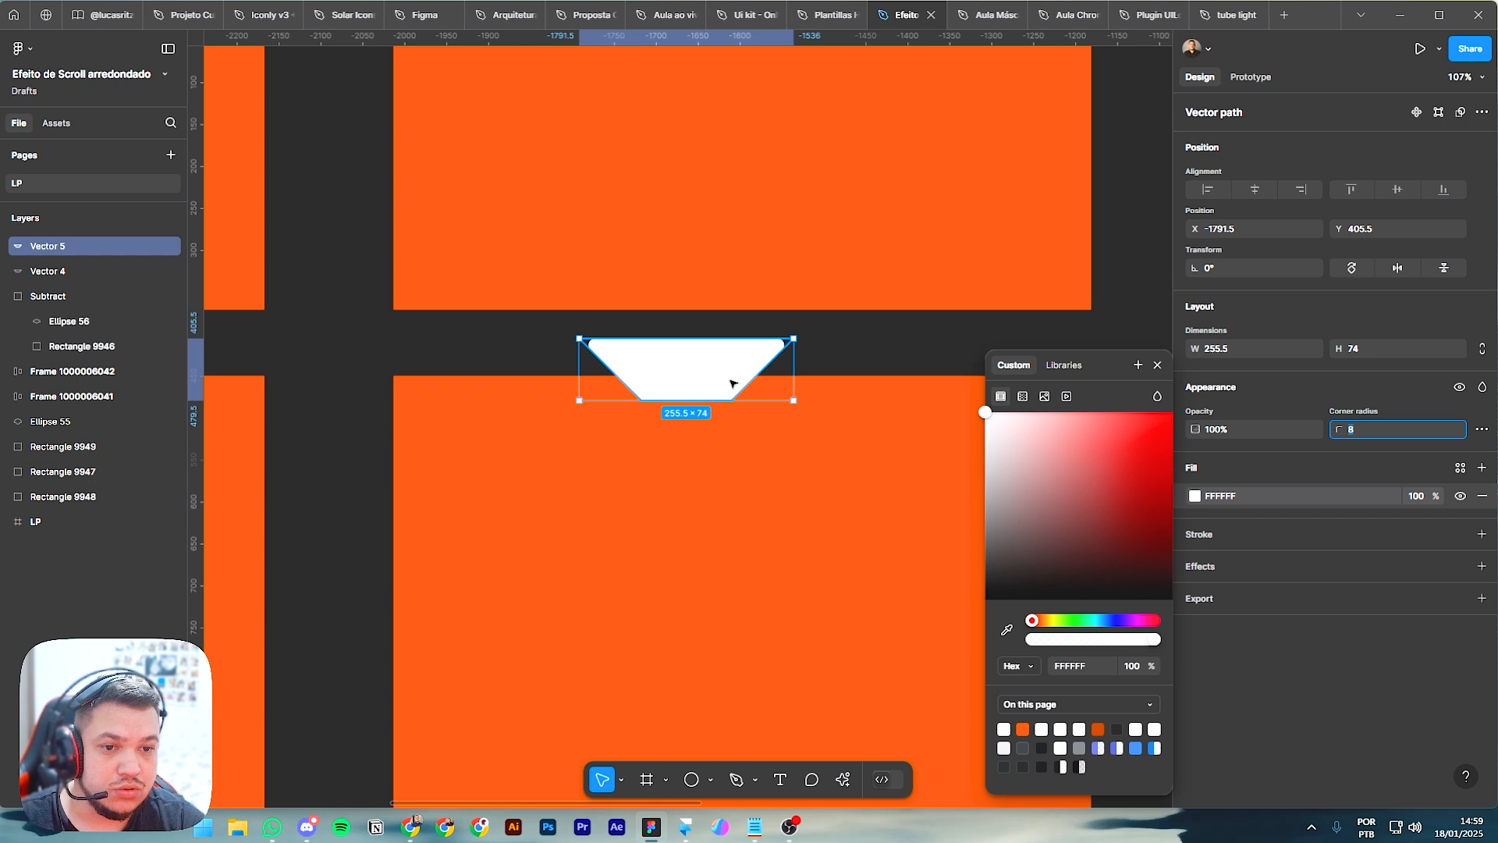
# Step: Edit the white trapezoid's vector, give its two bottom corner points a corner radius of 20, and finish editing
pyautogui.scroll(5, 685, 378)
pyautogui.doubleClick(615, 402)
pyautogui.click(589, 412)
pyautogui.keyDown('shift'); pyautogui.click(758, 411); pyautogui.keyUp('shift')
pyautogui.click(1375, 393)
pyautogui.write('20')
pyautogui.press('Return')
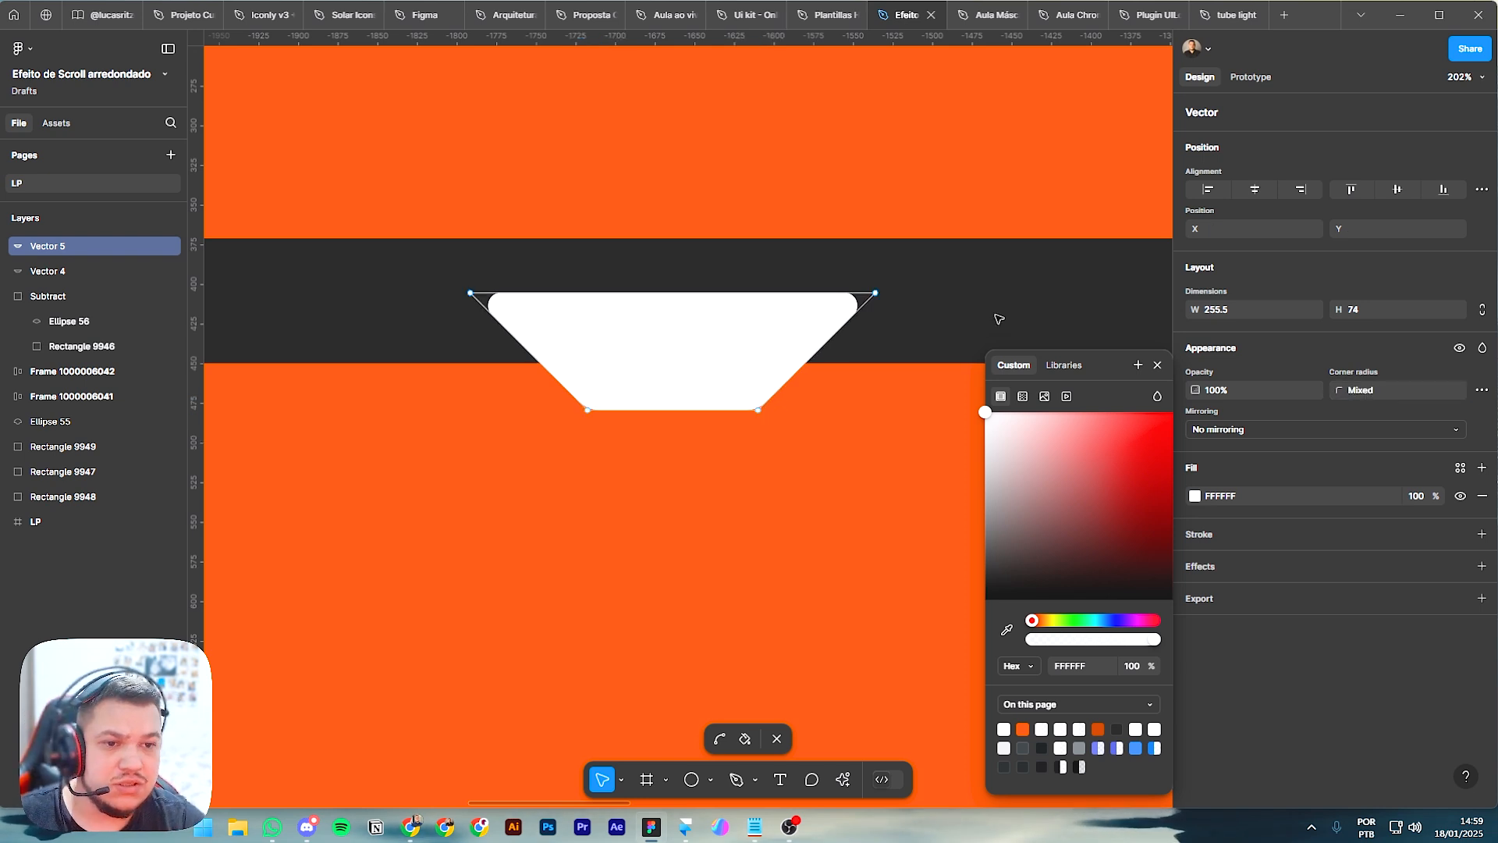
pyautogui.press('Escape')
pyautogui.press('Escape')
pyautogui.scroll(-3, 999, 320)
pyautogui.scroll(-2, 999, 319)
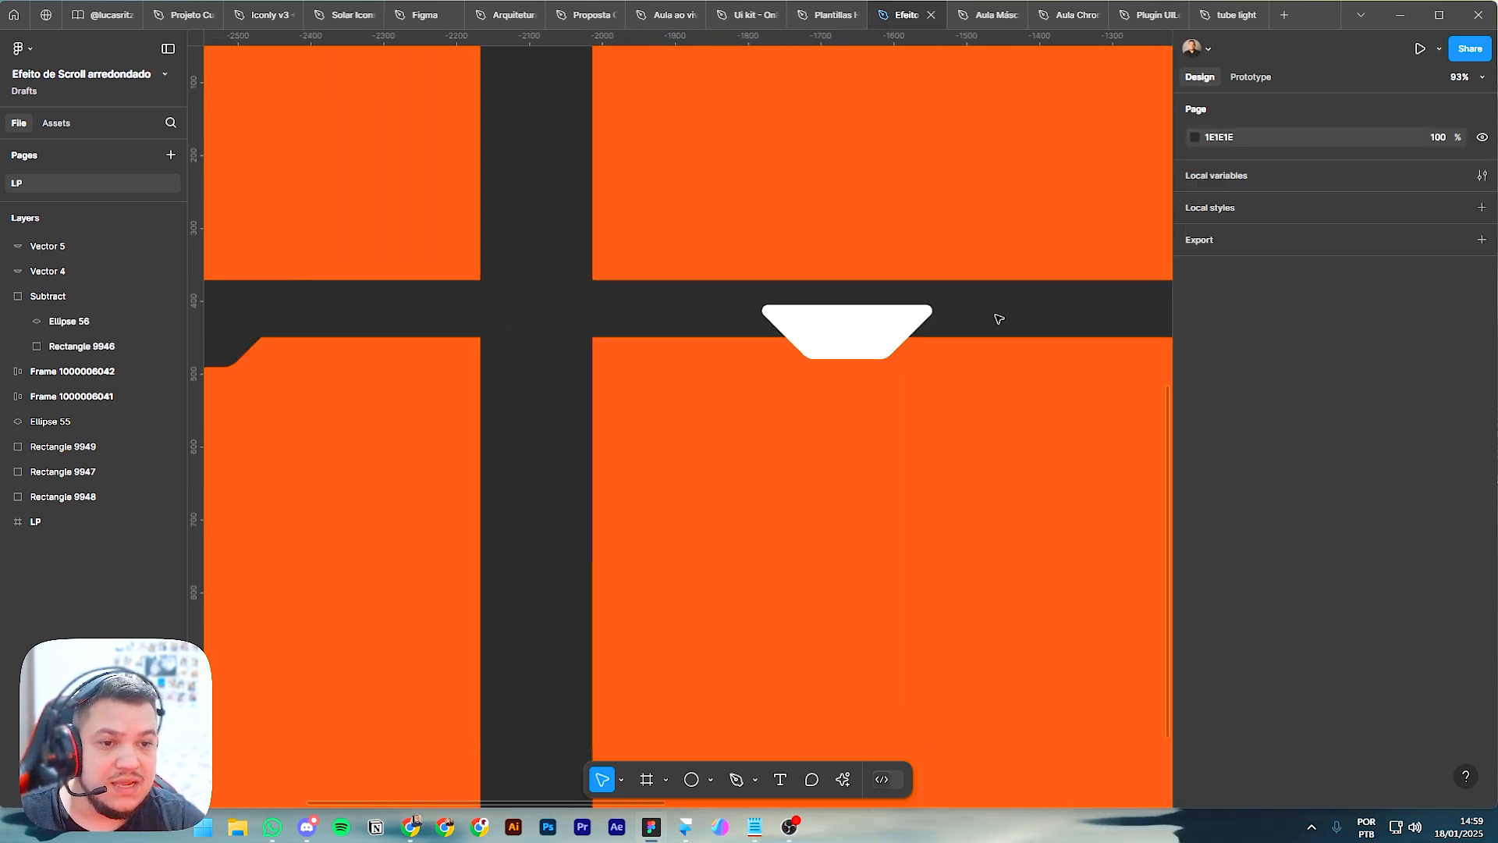
# Step: Subtract the white trapezoid from the orange square beneath it and deselect the result
pyautogui.moveTo(843, 291); pyautogui.dragTo(962, 459)
pyautogui.click(1441, 112)
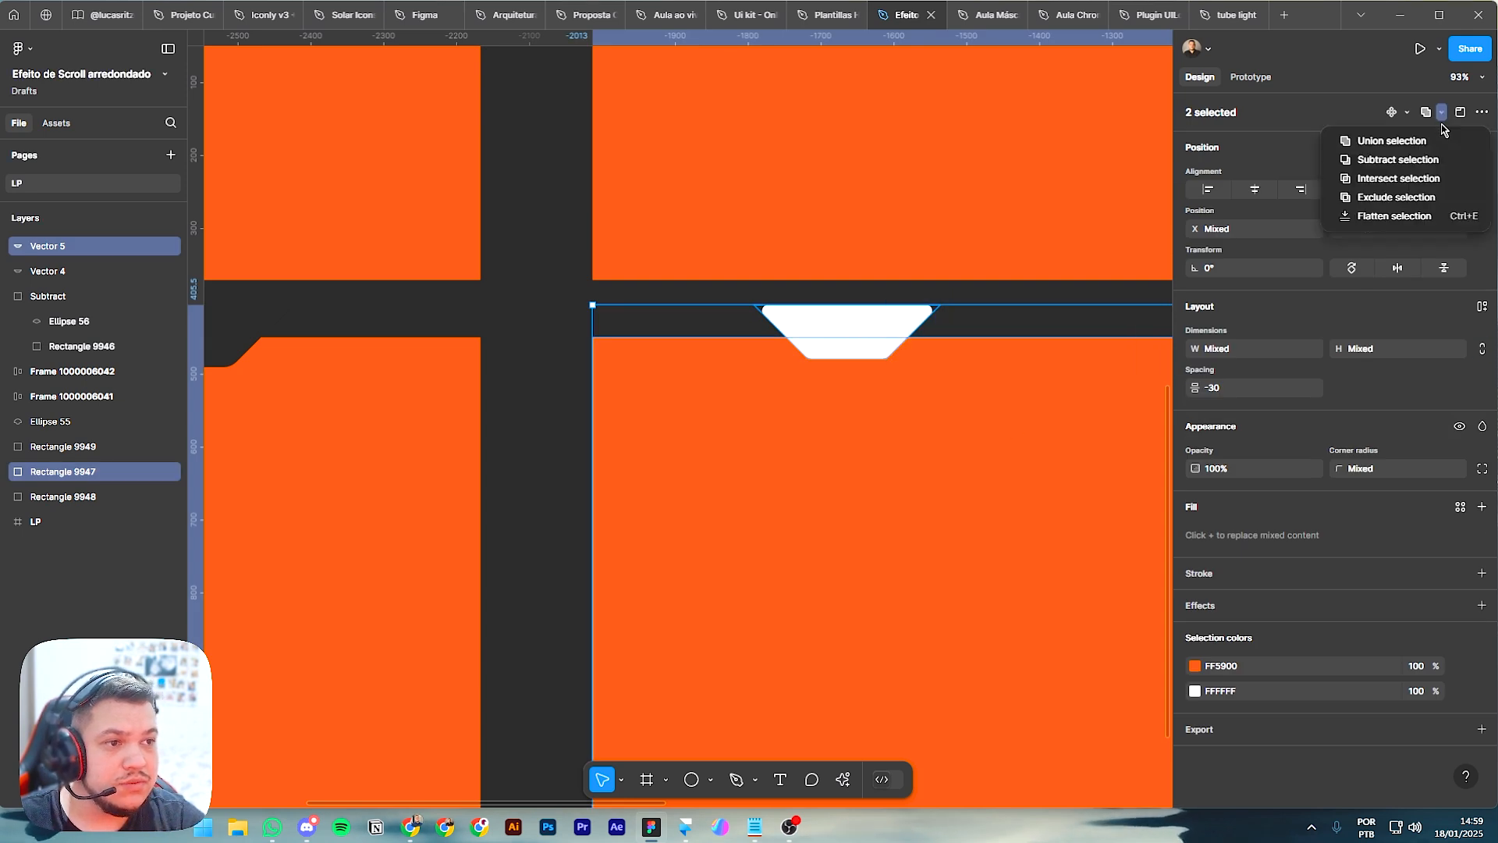
pyautogui.click(1409, 160)
pyautogui.hscroll(4, 884, 312)
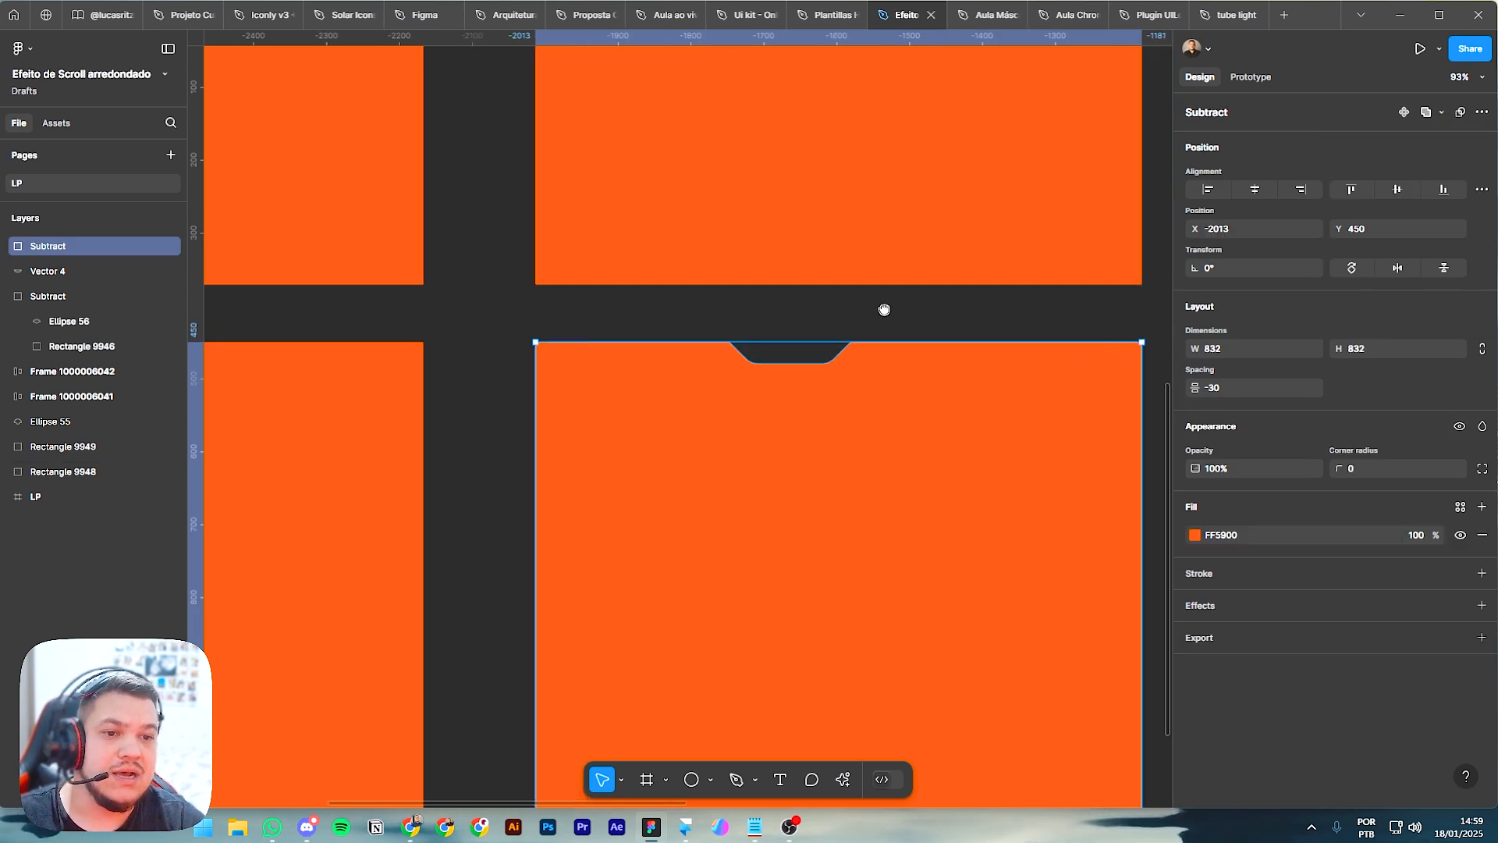
pyautogui.click(590, 361)
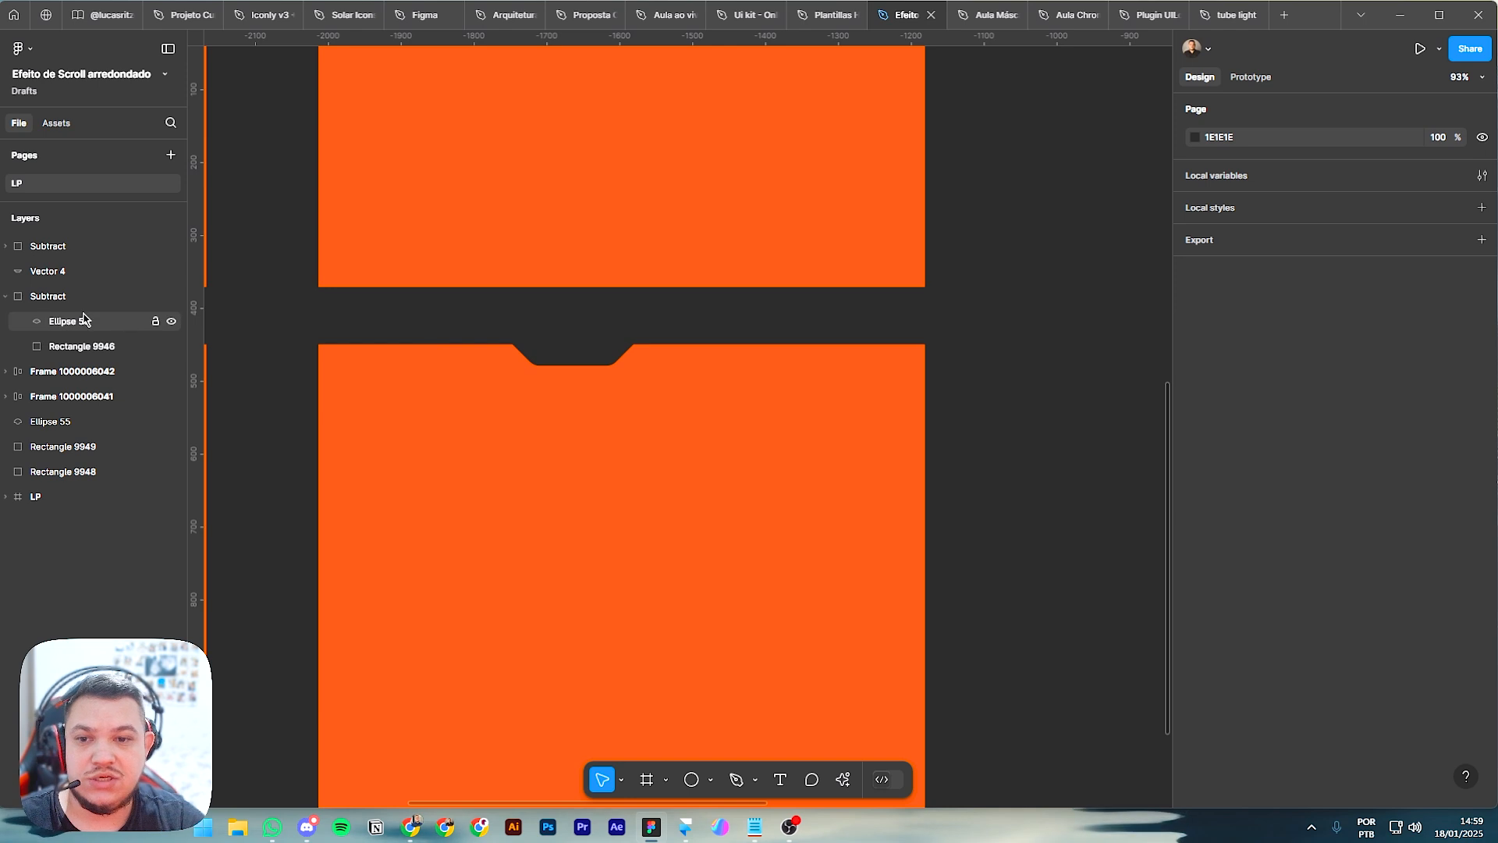
# Step: Move the trapezoid inside the boolean shape to about X -1725, Y 413, making the notch deeper
pyautogui.click(508, 364)
pyautogui.doubleClick(570, 315)
pyautogui.moveTo(570, 339); pyautogui.dragTo(605, 344)
pyautogui.scroll(5, 606, 344)
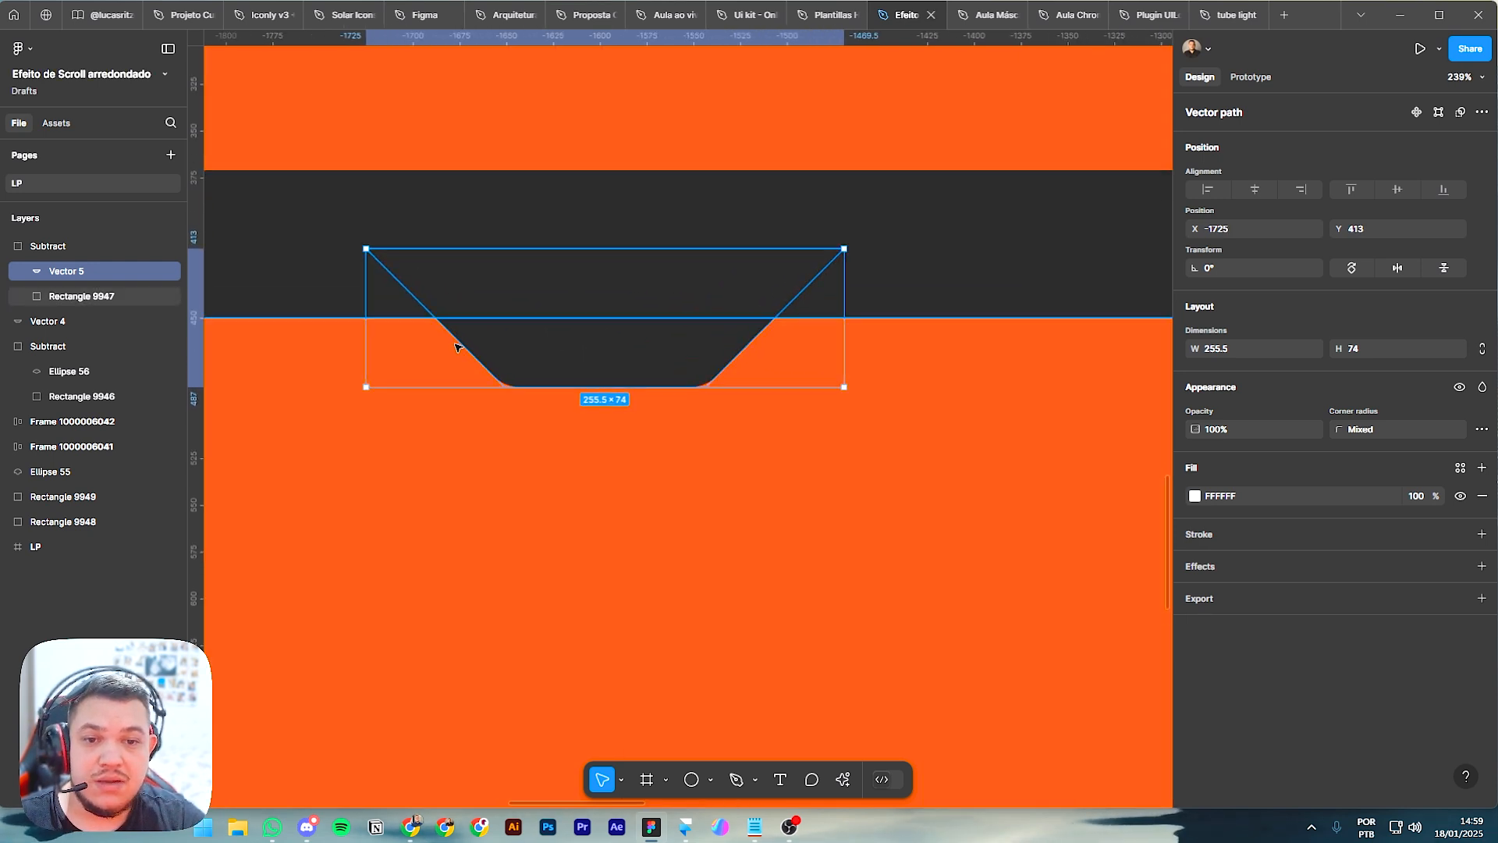
pyautogui.press('Escape')
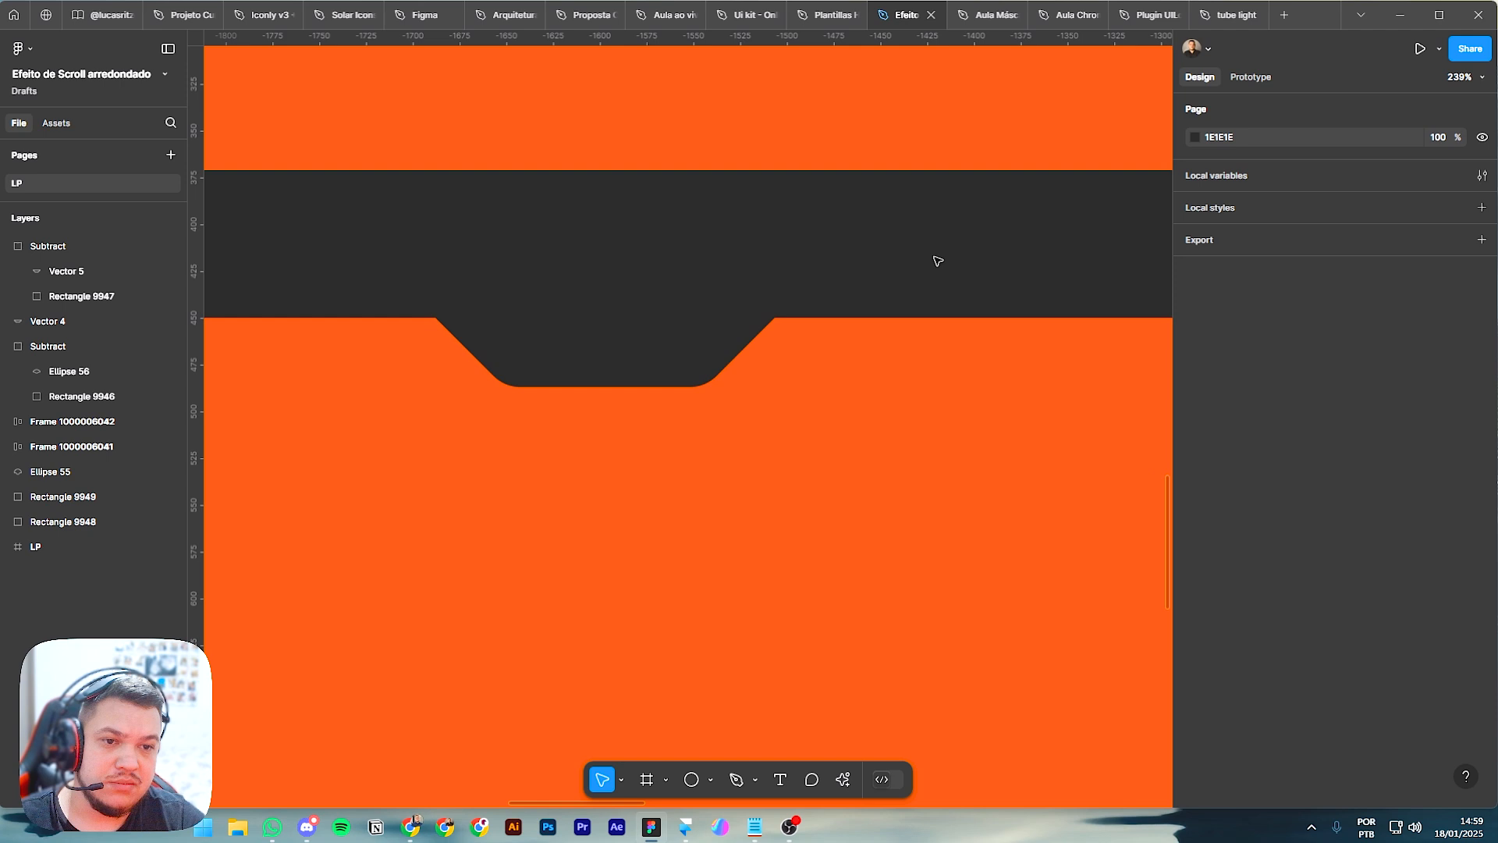
# Step: Shorten the trapezoid inside the boolean shape to a height of 37, aligning its top with the square's edge at Y 450
pyautogui.click(786, 320)
pyautogui.doubleClick(733, 434)
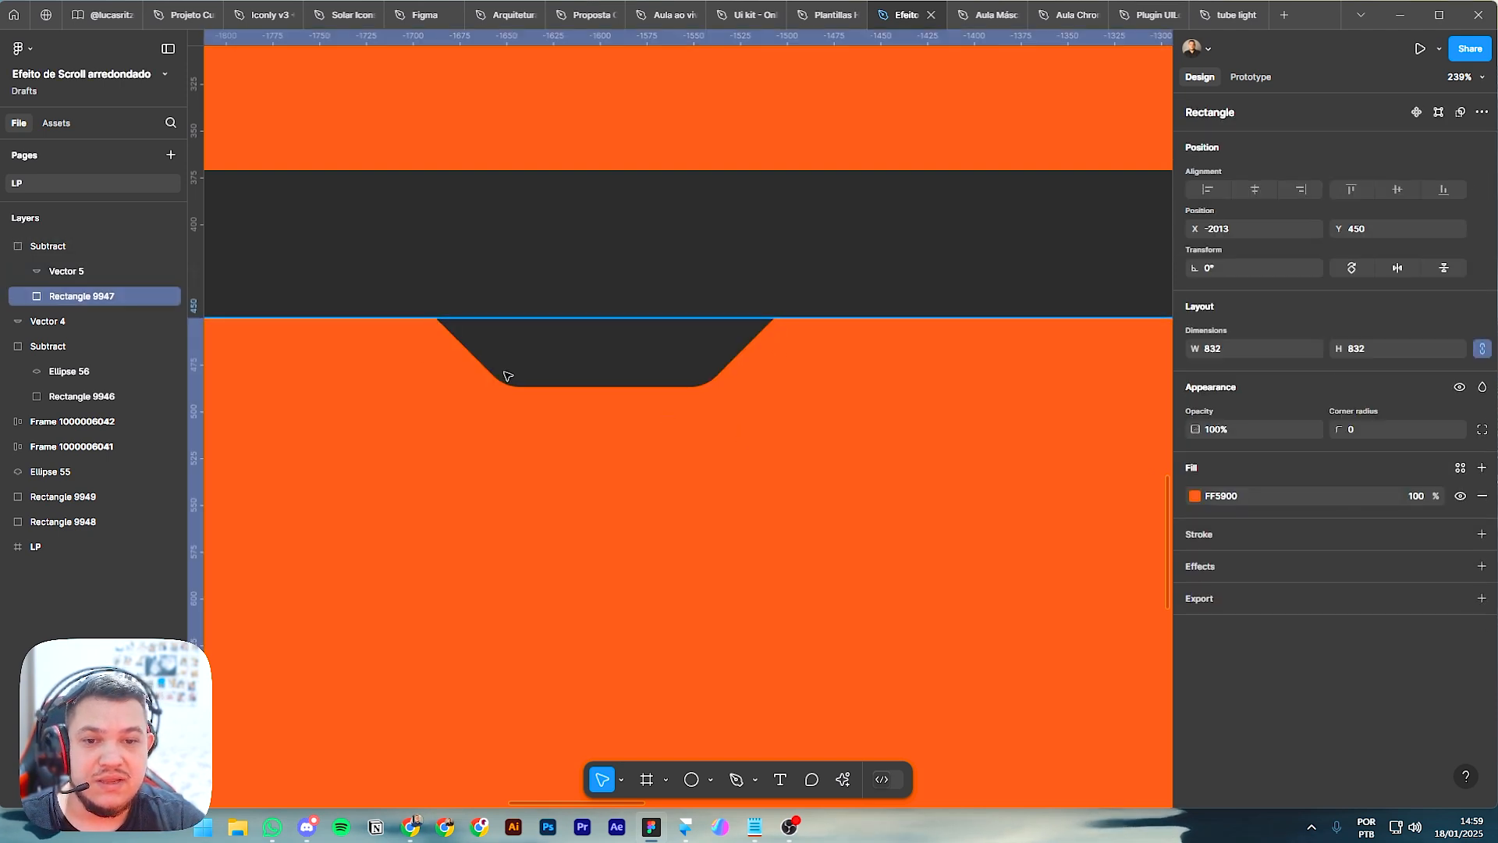
pyautogui.click(70, 271)
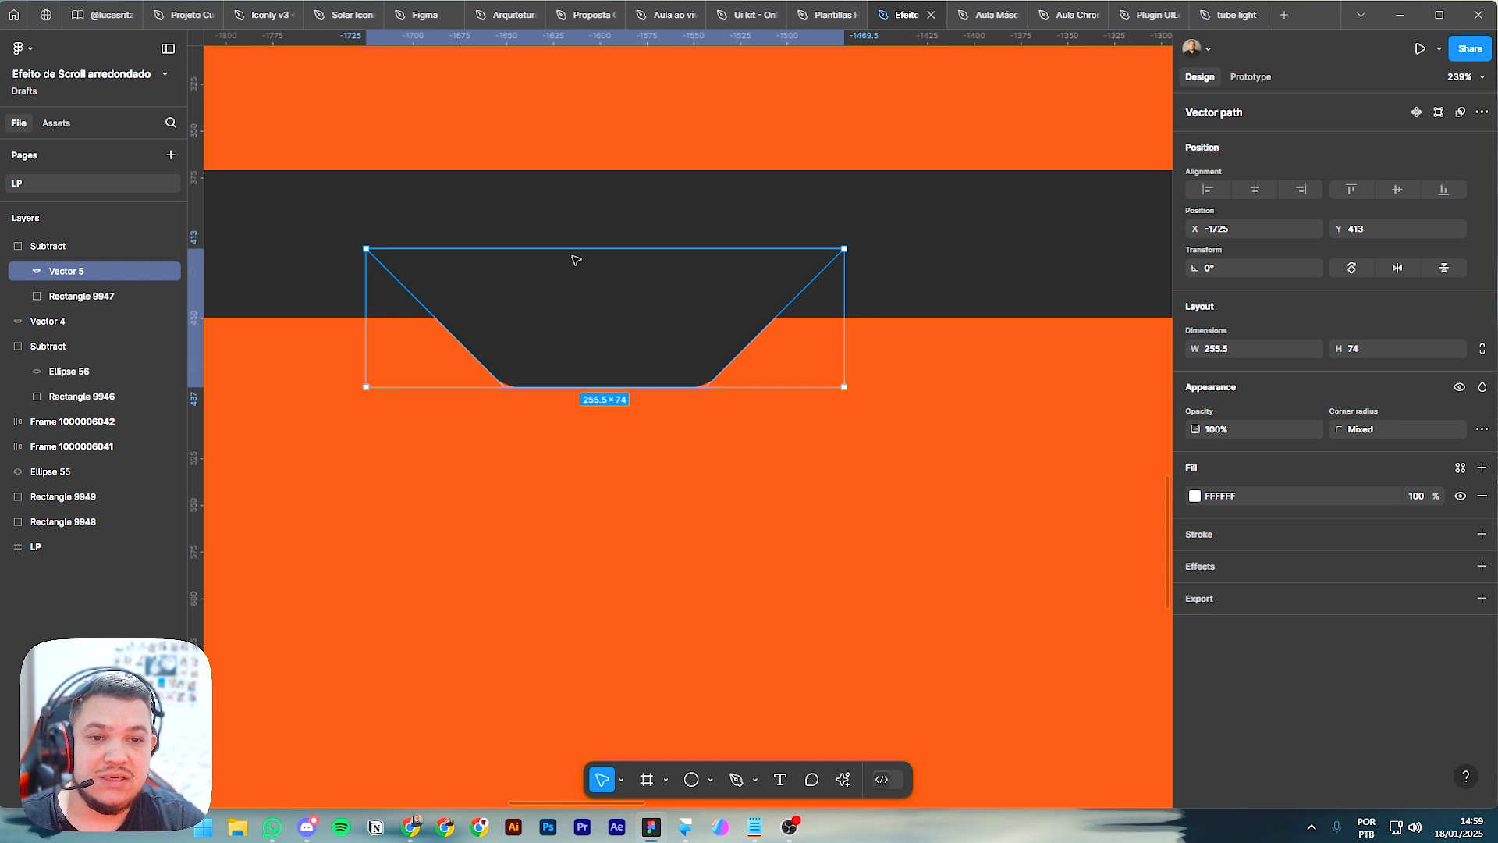
pyautogui.moveTo(608, 248); pyautogui.dragTo(623, 319)
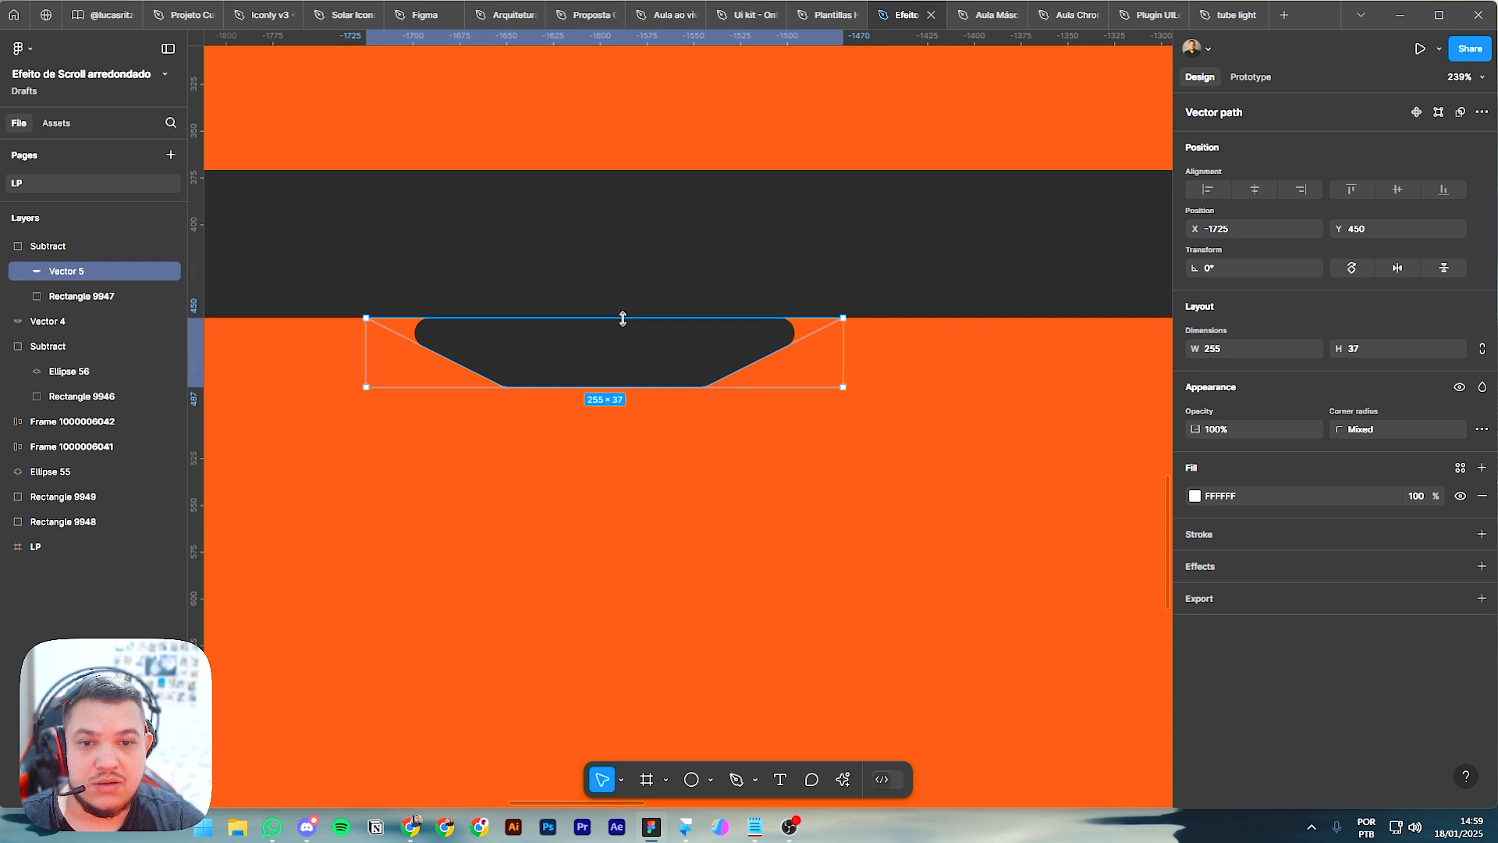
pyautogui.moveTo(623, 320)
pyautogui.mouseDown()
pyautogui.moveTo(616, 297)
pyautogui.moveTo(610, 318)
pyautogui.mouseUp()
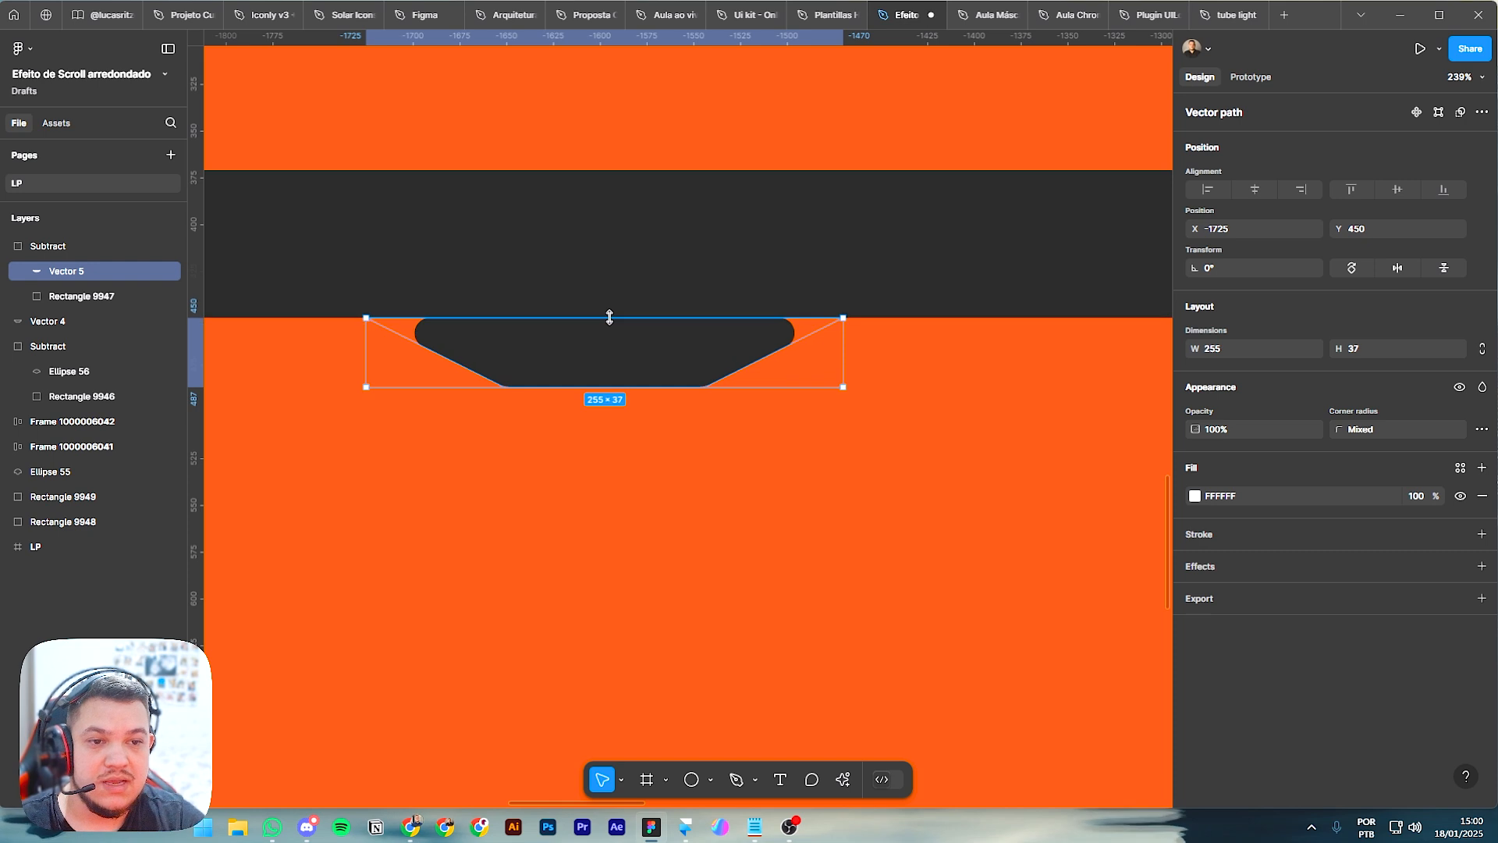
# Step: Edit the notch trapezoid's vector and set the corner radius of its two top points to 0
pyautogui.doubleClick(613, 343)
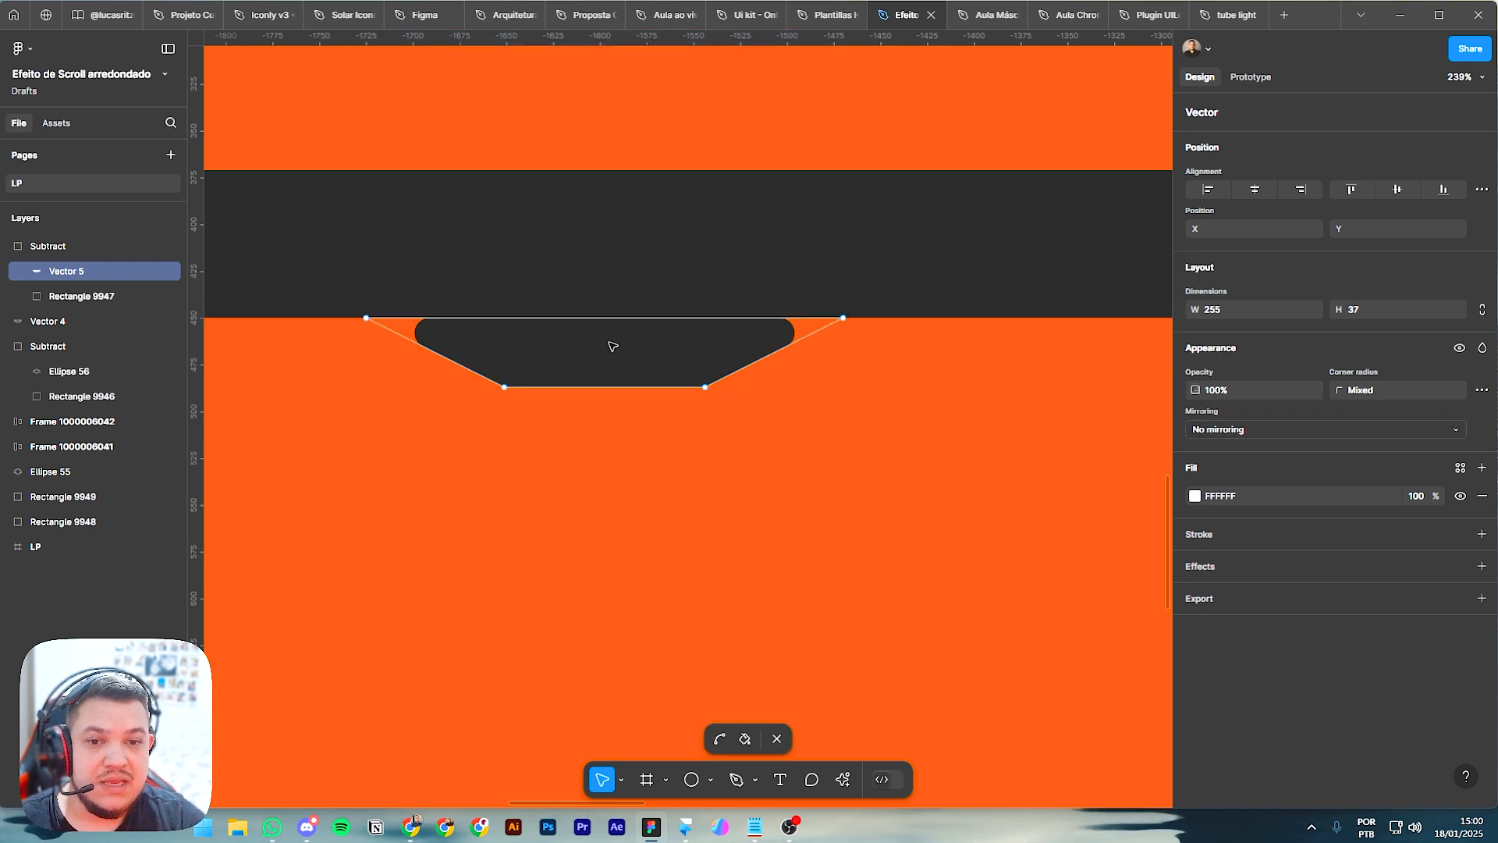
pyautogui.click(365, 318)
pyautogui.keyDown('shift'); pyautogui.click(844, 319); pyautogui.keyUp('shift')
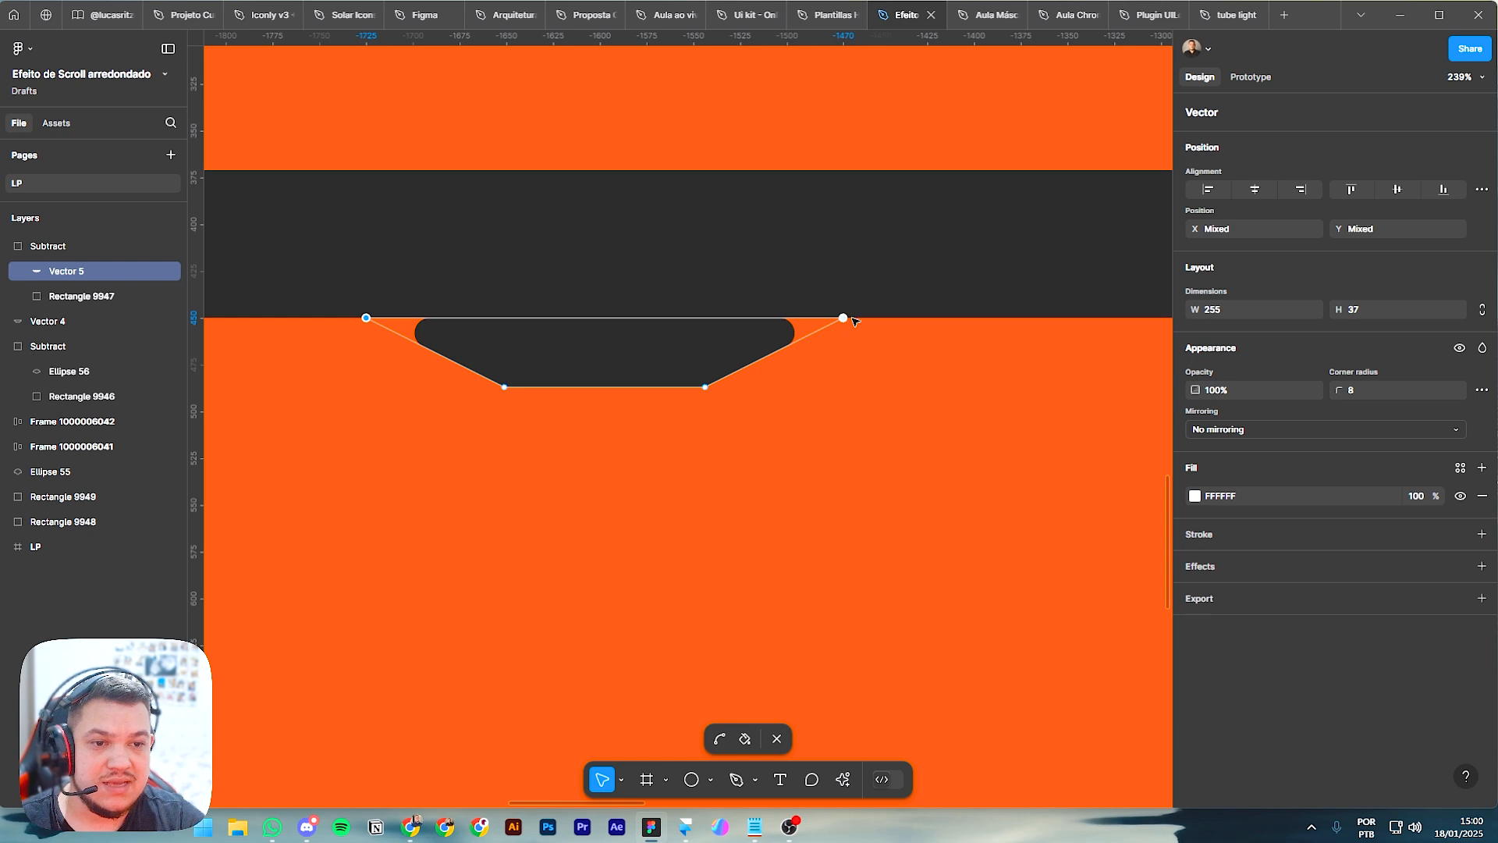
pyautogui.click(1394, 391)
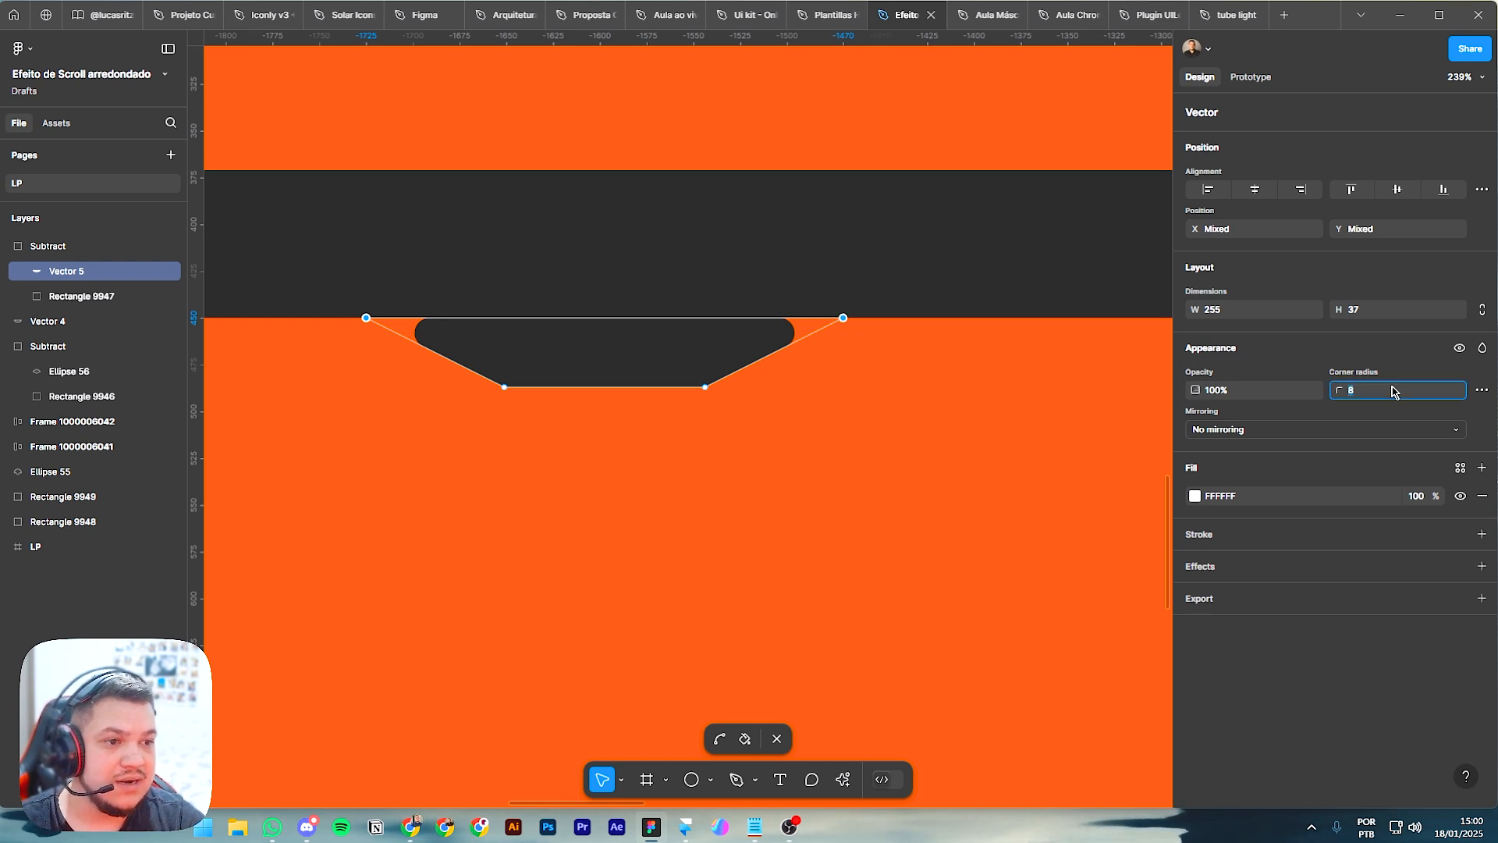
pyautogui.write('0')
pyautogui.press('Return')
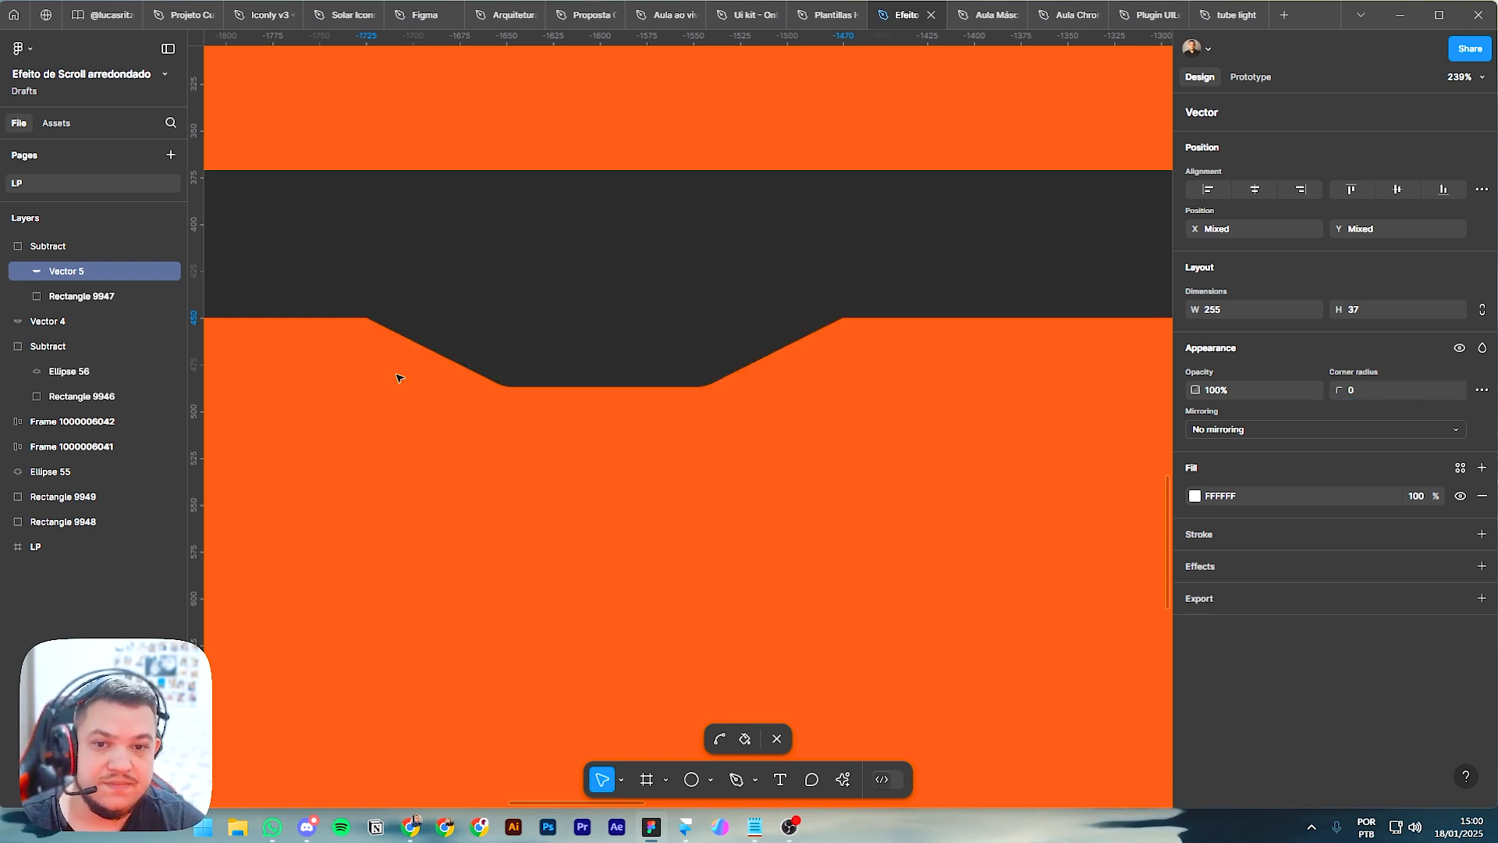
pyautogui.press('Escape')
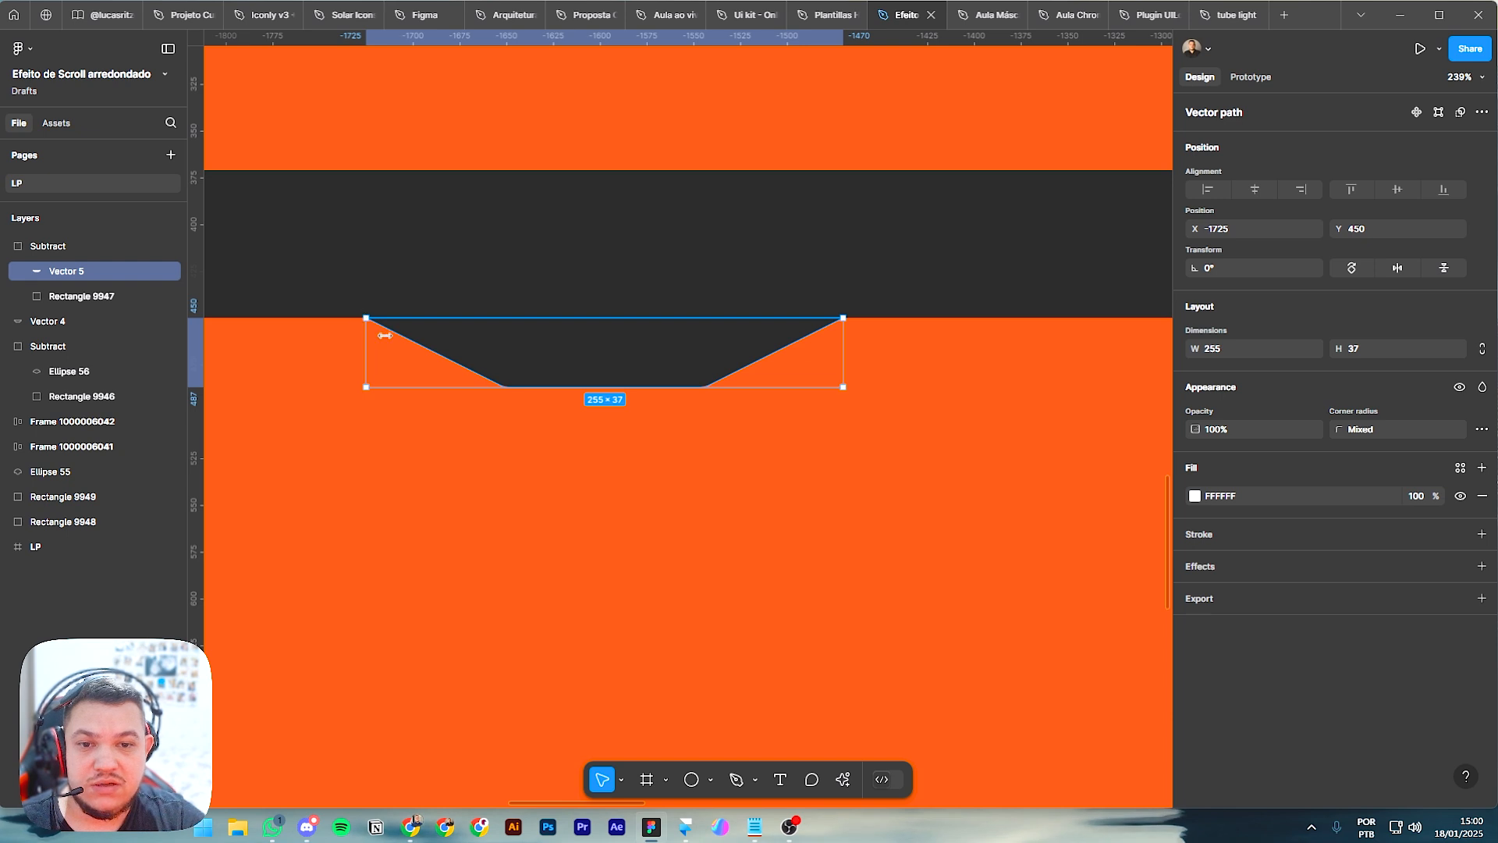
# Step: Try a small corner radius on the notch trapezoid's two top points, return it to 0, and leave vector editing
pyautogui.doubleClick(544, 368)
pyautogui.click(367, 318)
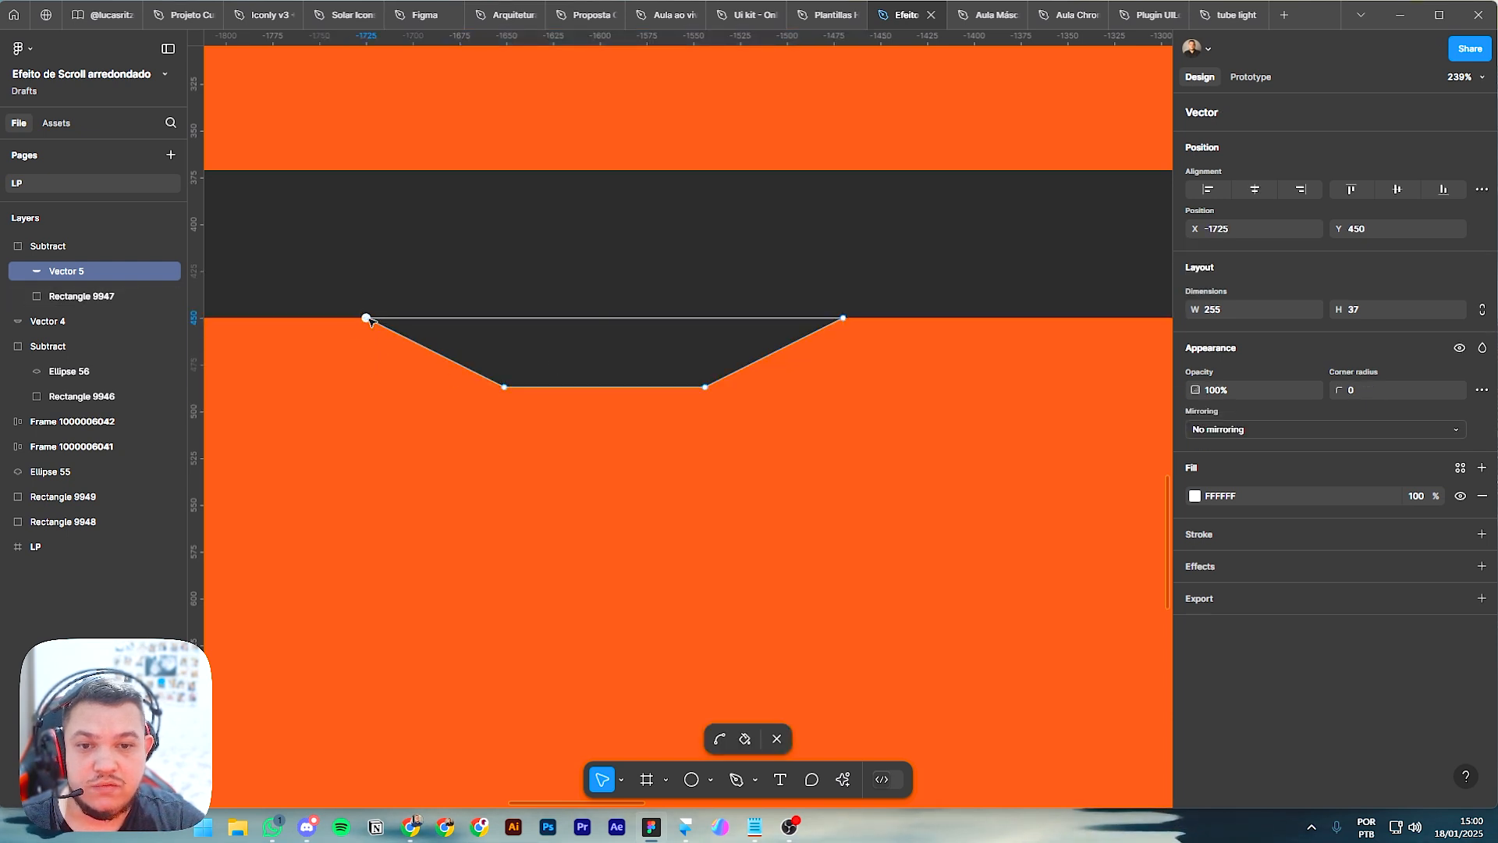
pyautogui.keyDown('shift'); pyautogui.click(844, 319); pyautogui.keyUp('shift')
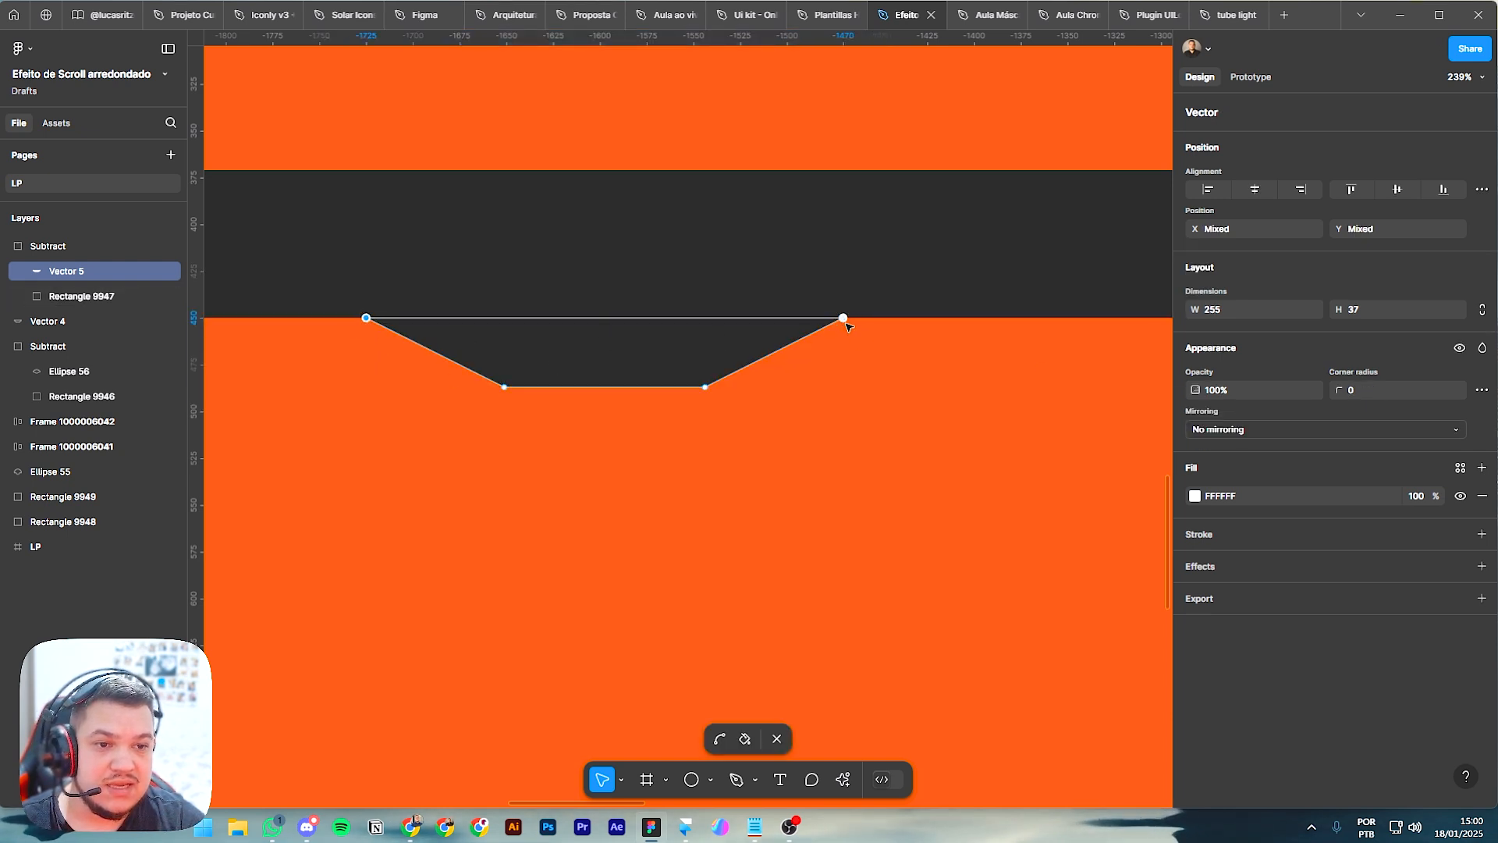
pyautogui.click(1403, 394)
pyautogui.press('Up')
pyautogui.press('Up')
pyautogui.press('Up')
pyautogui.press('Up')
pyautogui.press('Up')
pyautogui.press('Up')
pyautogui.press('Up')
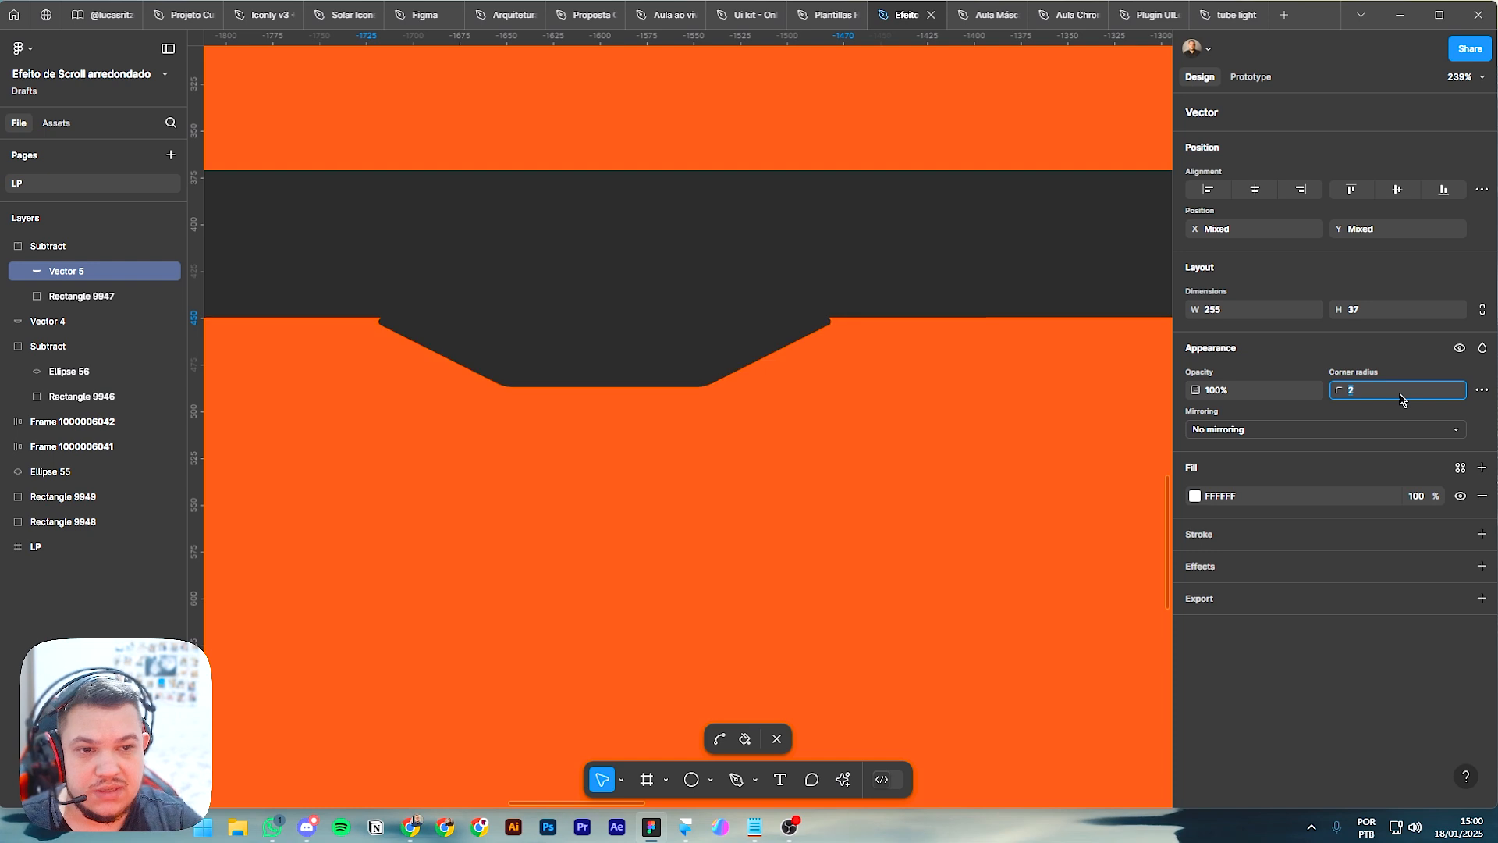
pyautogui.press('Up')
pyautogui.press('Down')
pyautogui.press('Down')
pyautogui.press('Down')
pyautogui.press('Down')
pyautogui.press('Down')
pyautogui.press('Down')
pyautogui.press('Down')
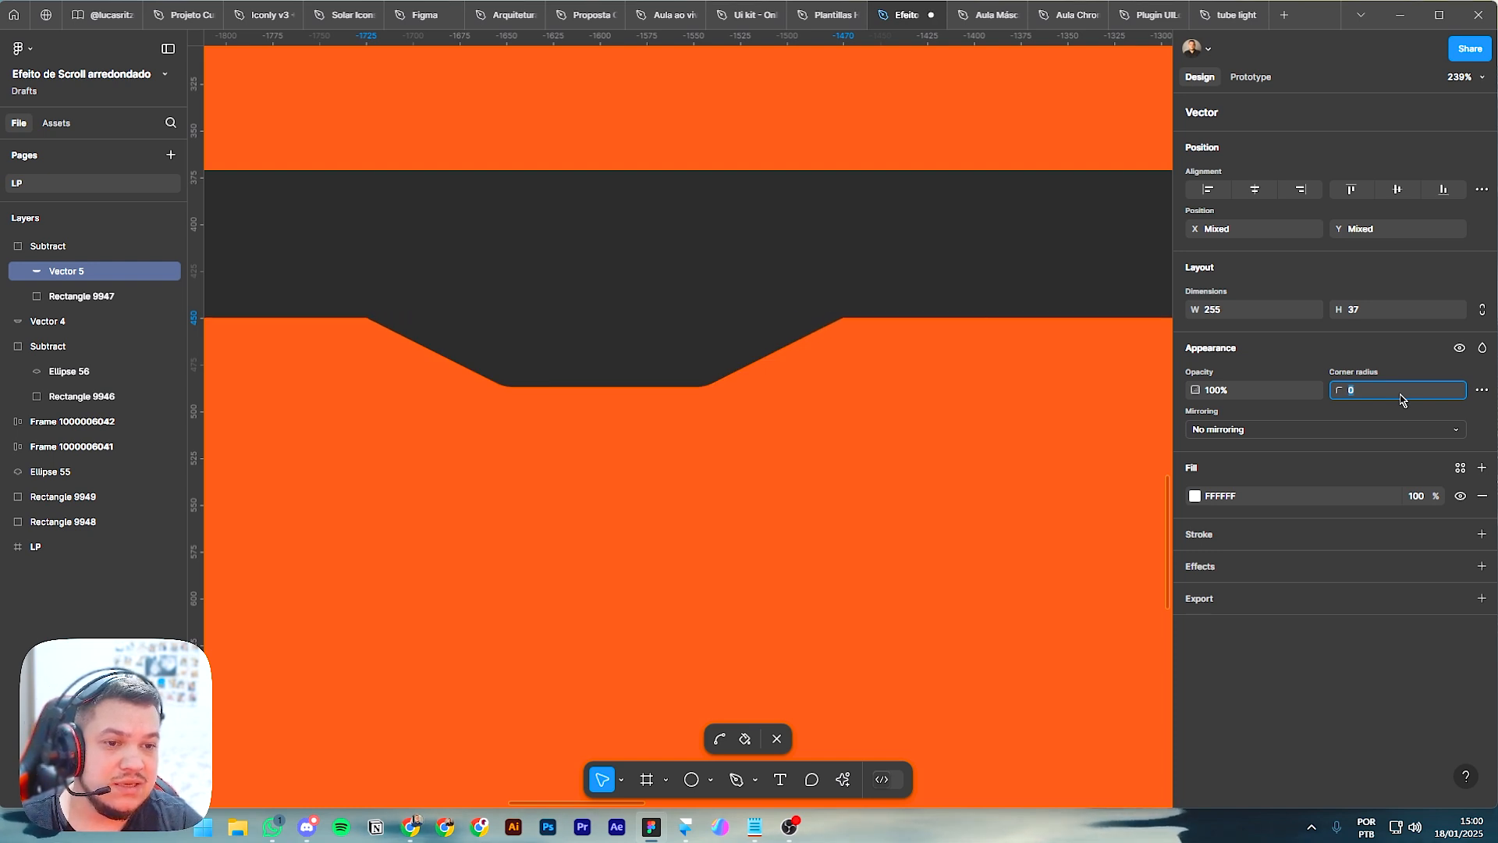
pyautogui.keyDown('ctrl'); pyautogui.scroll(-5, 1006, 295); pyautogui.keyUp('ctrl')
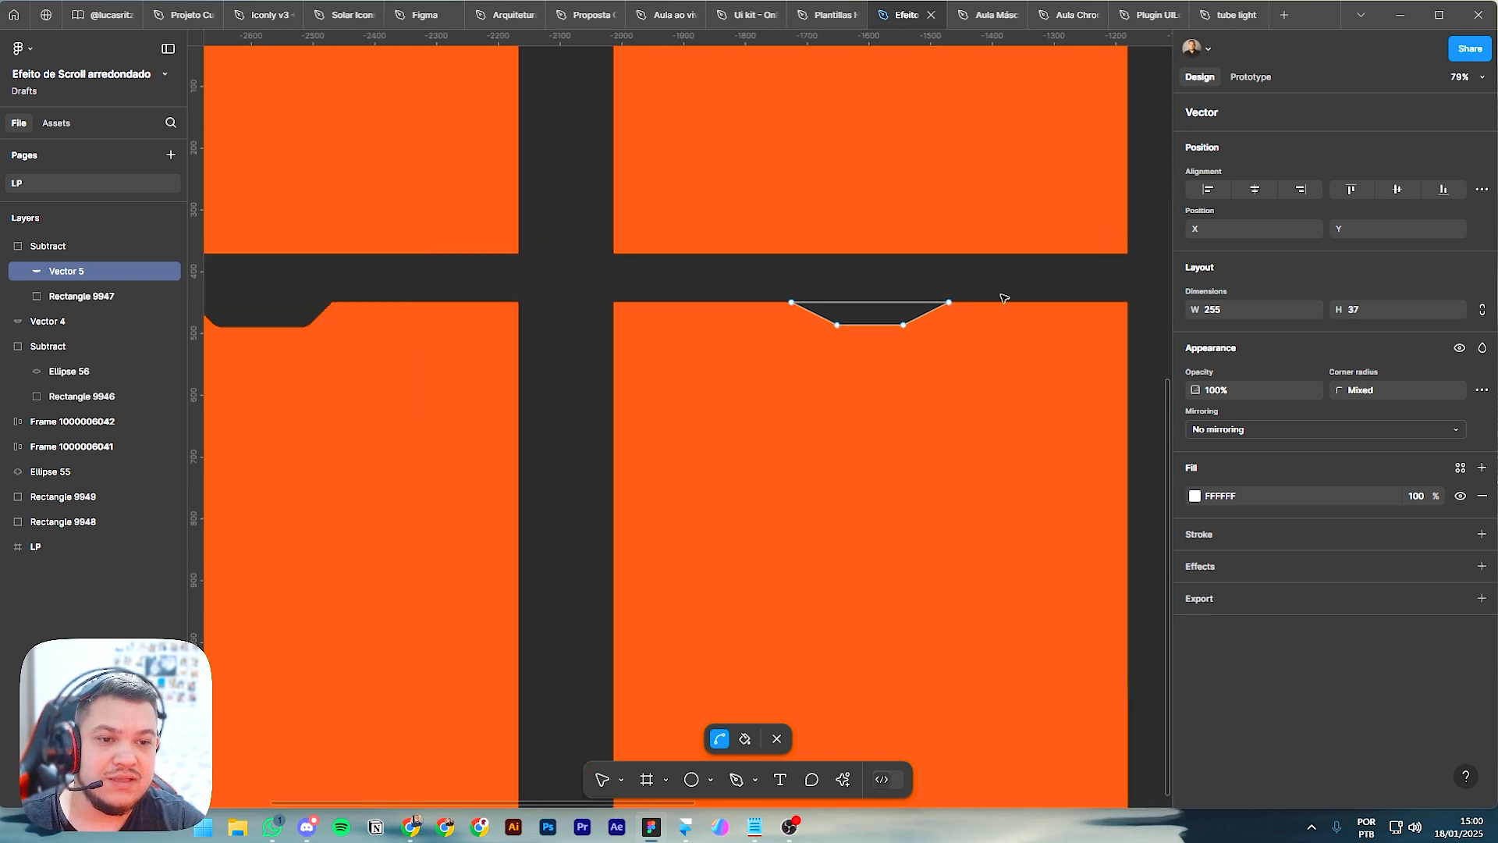
pyautogui.press('Escape')
pyautogui.press('Escape')
# Step: Examine the upper-left square's curved notch and its circular arrow button up close
pyautogui.moveTo(1105, 287); pyautogui.dragTo(940, 299)
pyautogui.moveTo(716, 387); pyautogui.dragTo(988, 386)
pyautogui.moveTo(623, 351); pyautogui.dragTo(427, 605)
pyautogui.moveTo(351, 113); pyautogui.dragTo(754, 271)
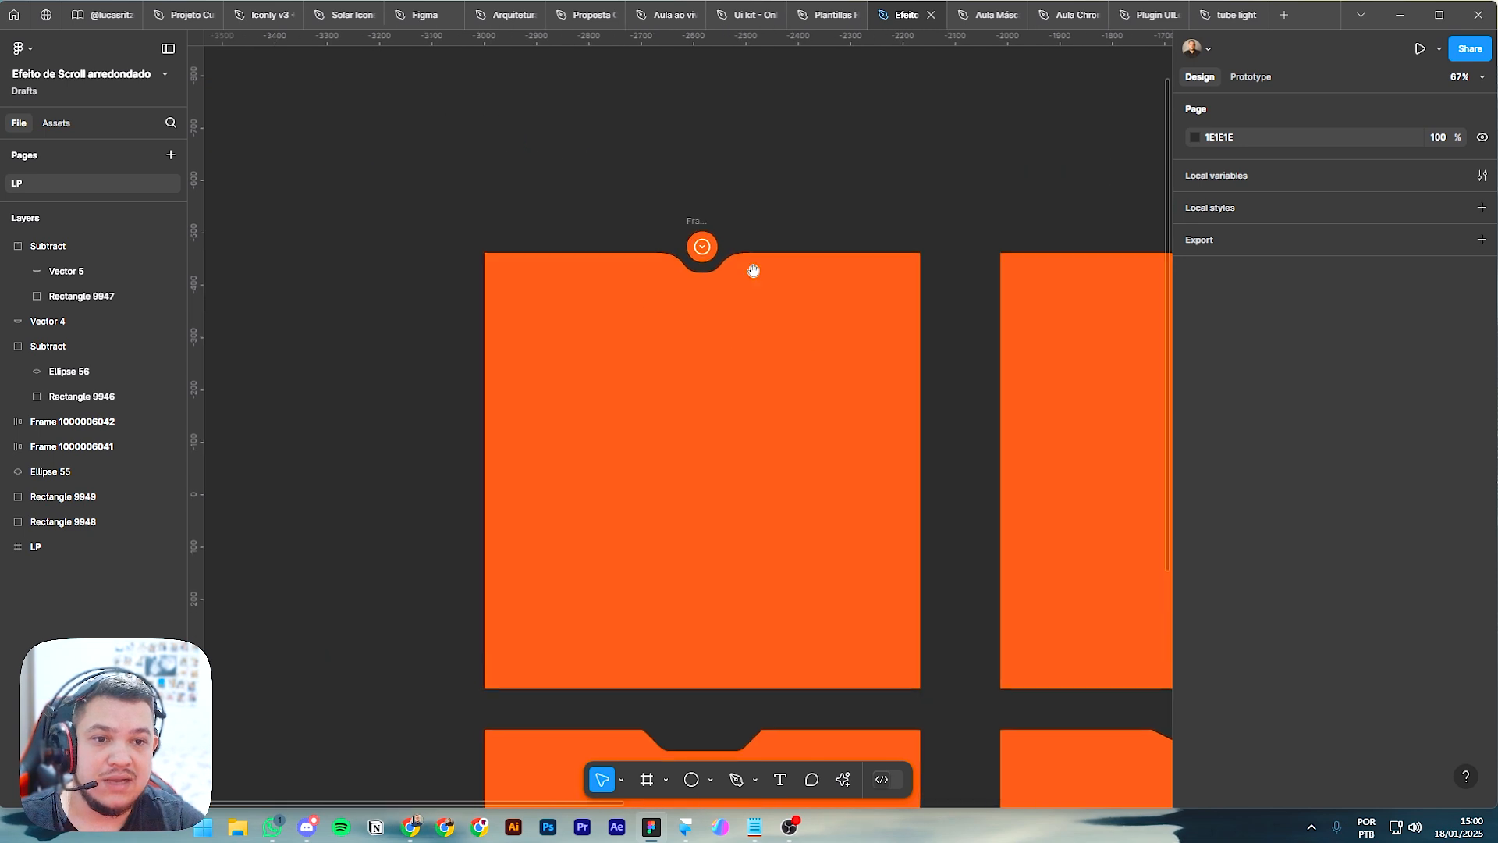
pyautogui.scroll(5, 698, 234)
pyautogui.scroll(4, 714, 263)
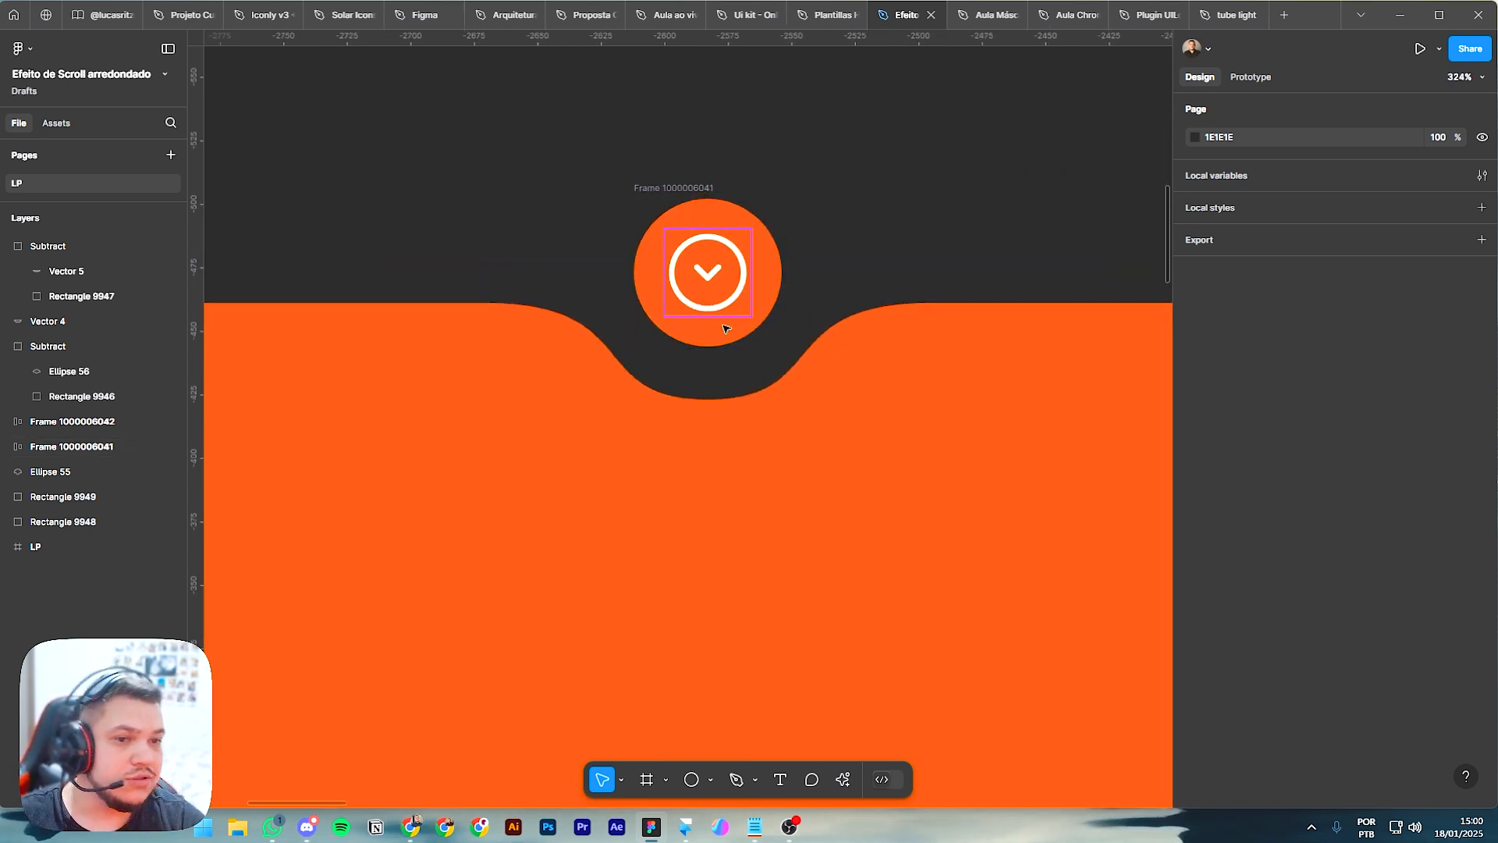
# Step: Draw a 111 × 111 circle on the landing page, straddling the border between the Clients Section and the orange section
pyautogui.scroll(-10, 726, 329)
pyautogui.moveTo(990, 475); pyautogui.dragTo(569, 454)
pyautogui.scroll(6, 549, 318)
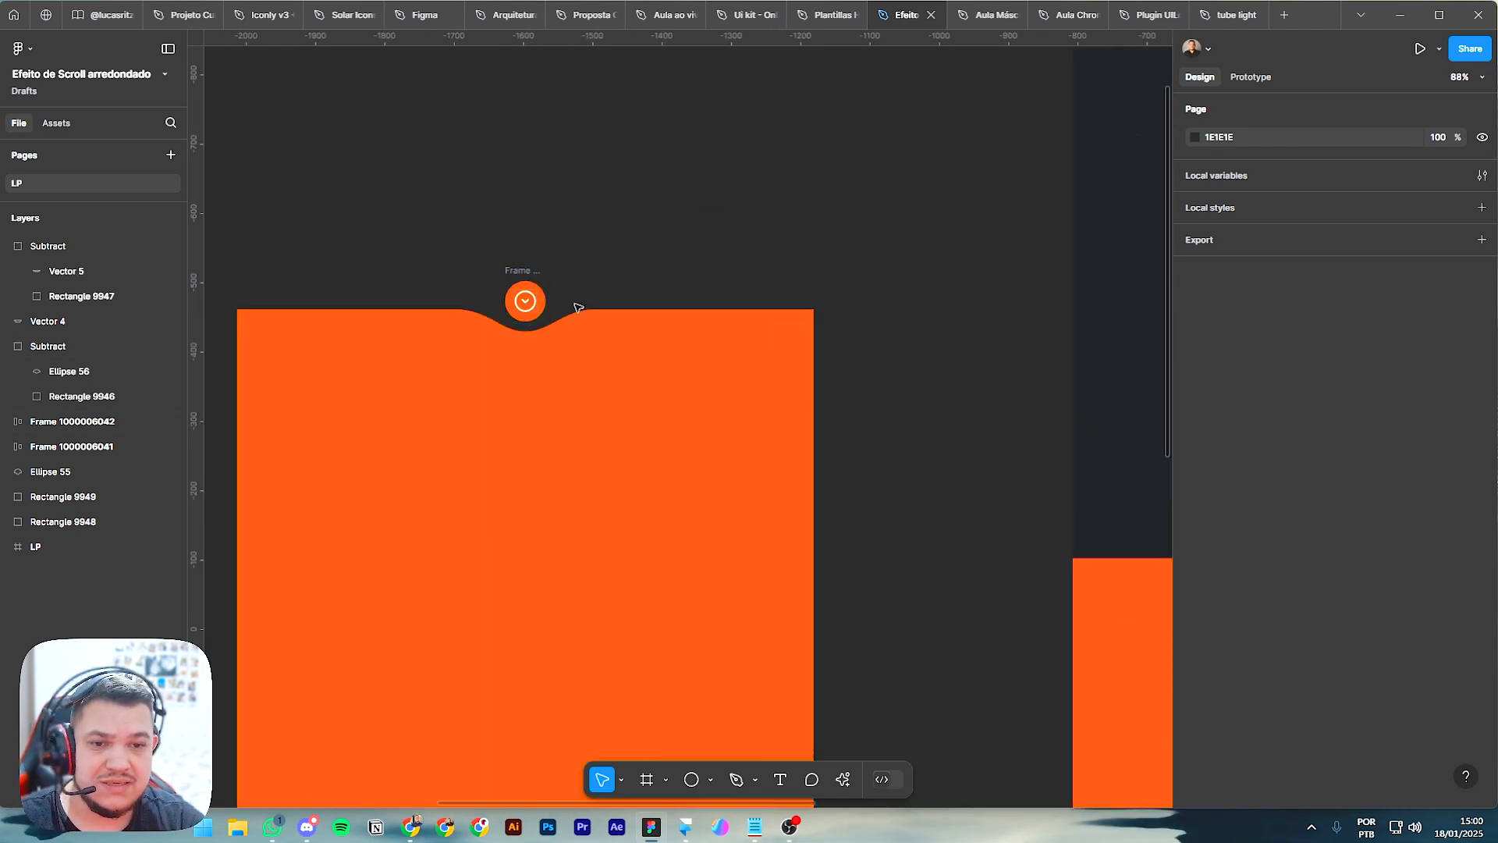
pyautogui.moveTo(1041, 399); pyautogui.dragTo(324, 395)
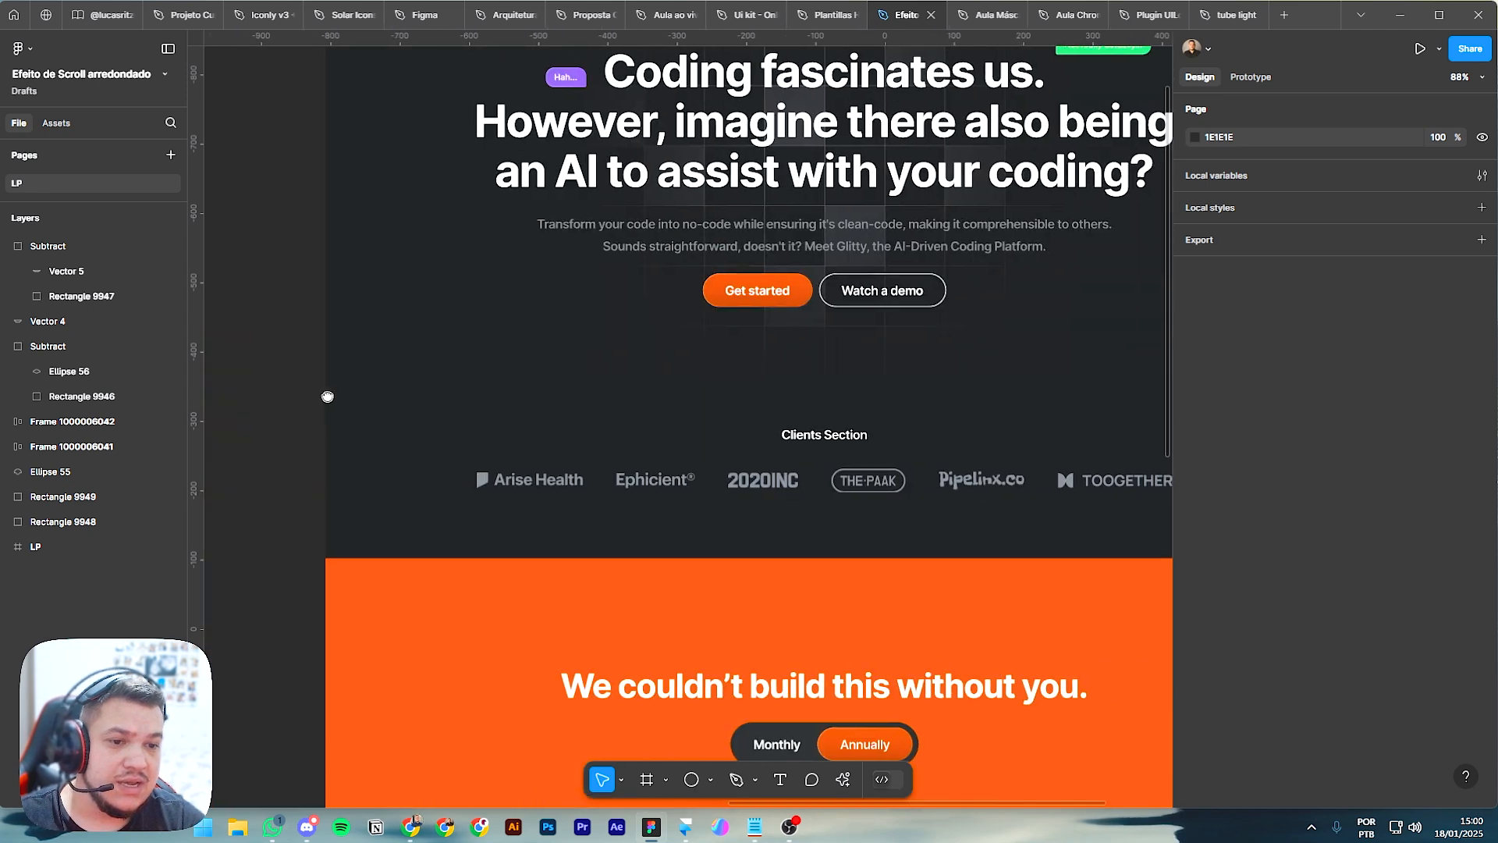
pyautogui.scroll(3, 1046, 622)
pyautogui.scroll(-4, 1050, 634)
pyautogui.moveTo(1022, 614); pyautogui.dragTo(743, 509)
pyautogui.scroll(2, 556, 497)
pyautogui.scroll(2, 556, 497)
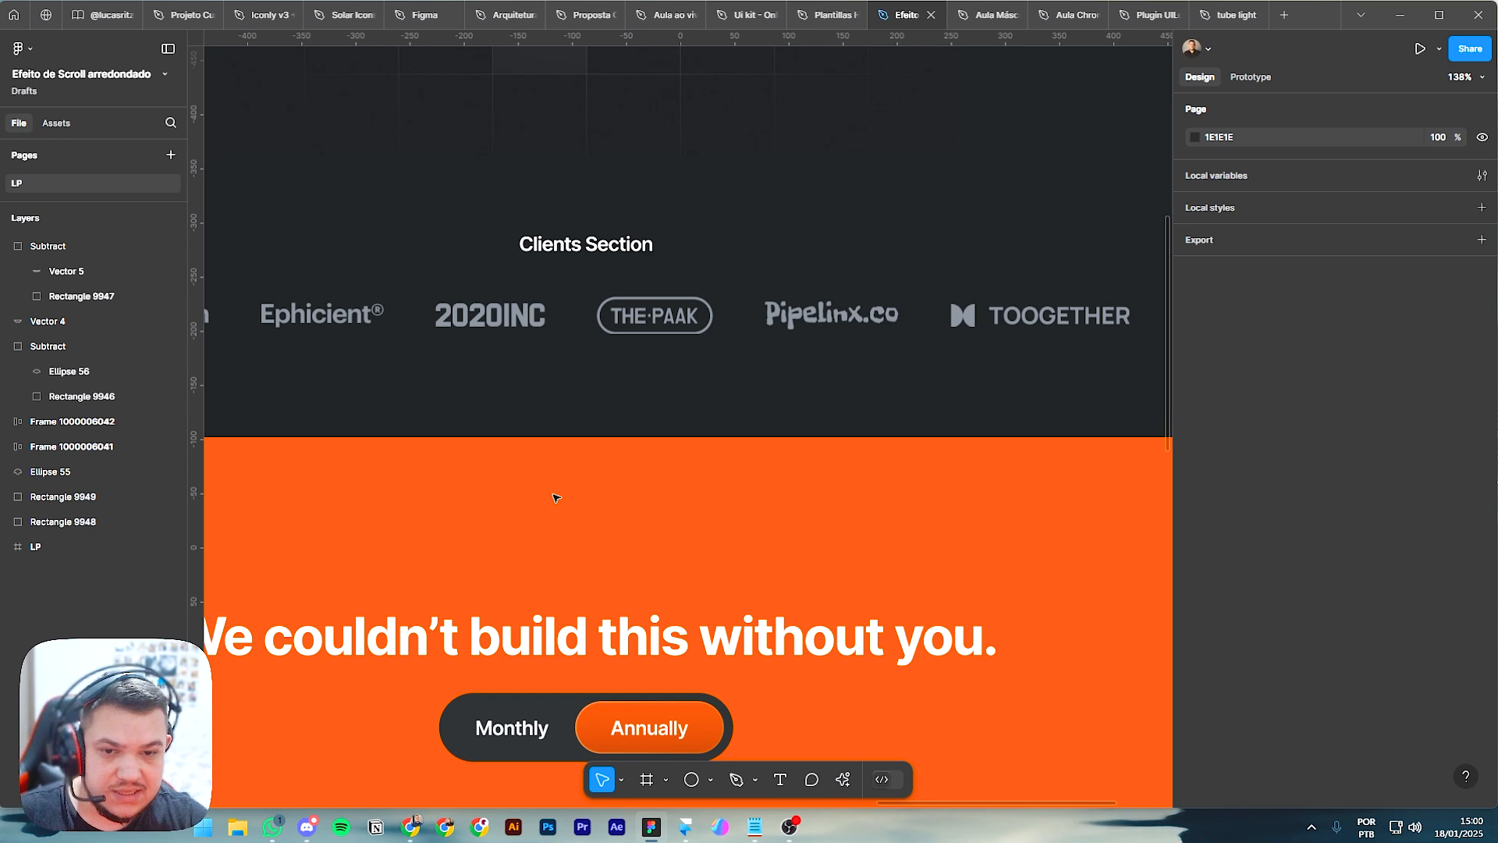
pyautogui.press('o')
pyautogui.moveTo(609, 391); pyautogui.dragTo(728, 475)
pyautogui.scroll(-3, 647, 473)
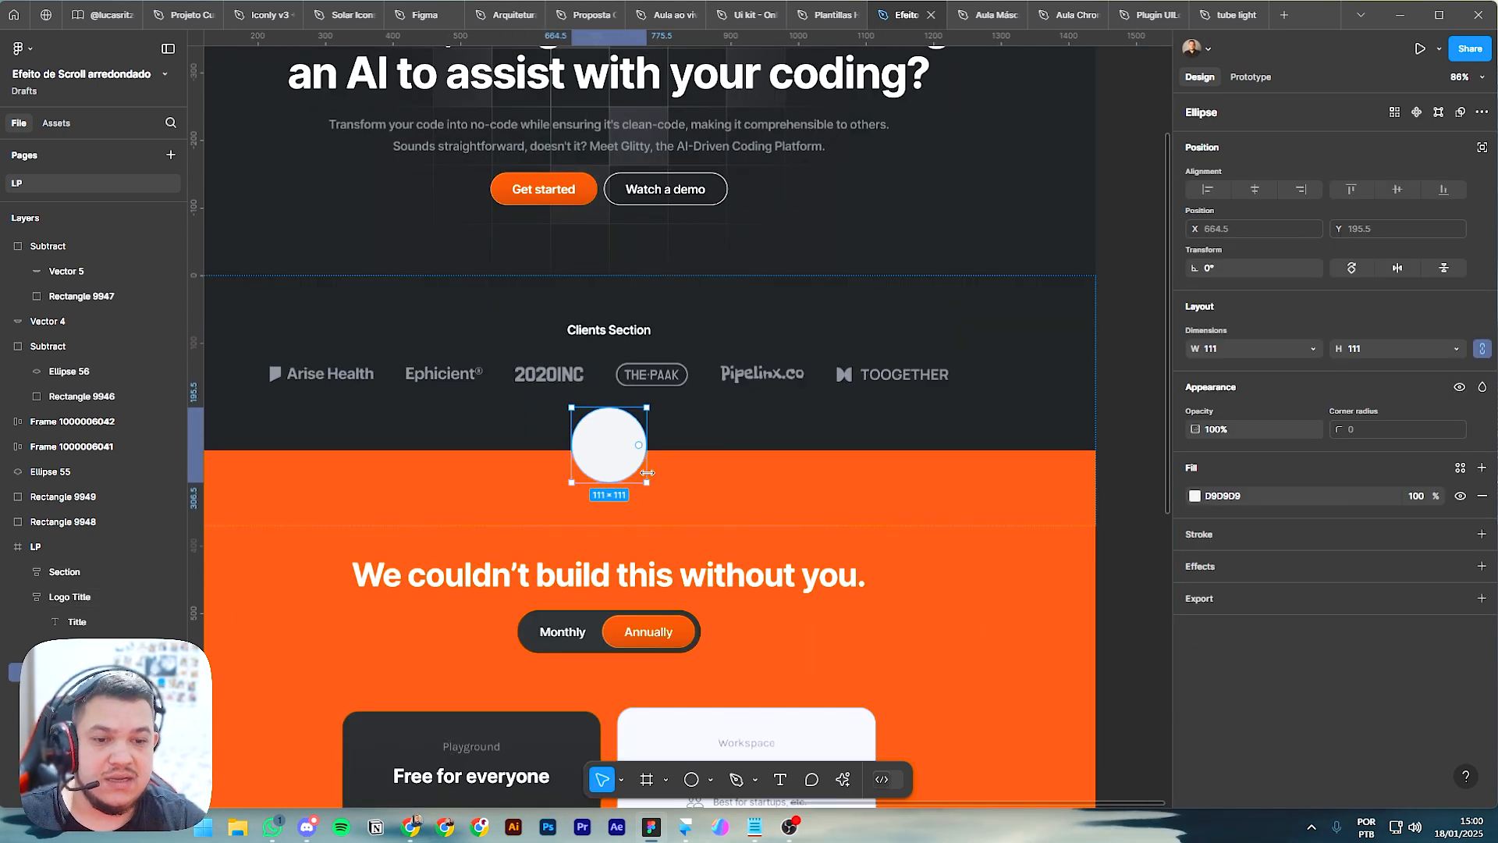
pyautogui.moveTo(603, 455)
pyautogui.mouseDown()
pyautogui.moveTo(656, 462)
pyautogui.moveTo(602, 458)
pyautogui.mouseUp()
pyautogui.scroll(-5, 748, 535)
pyautogui.press('Escape')
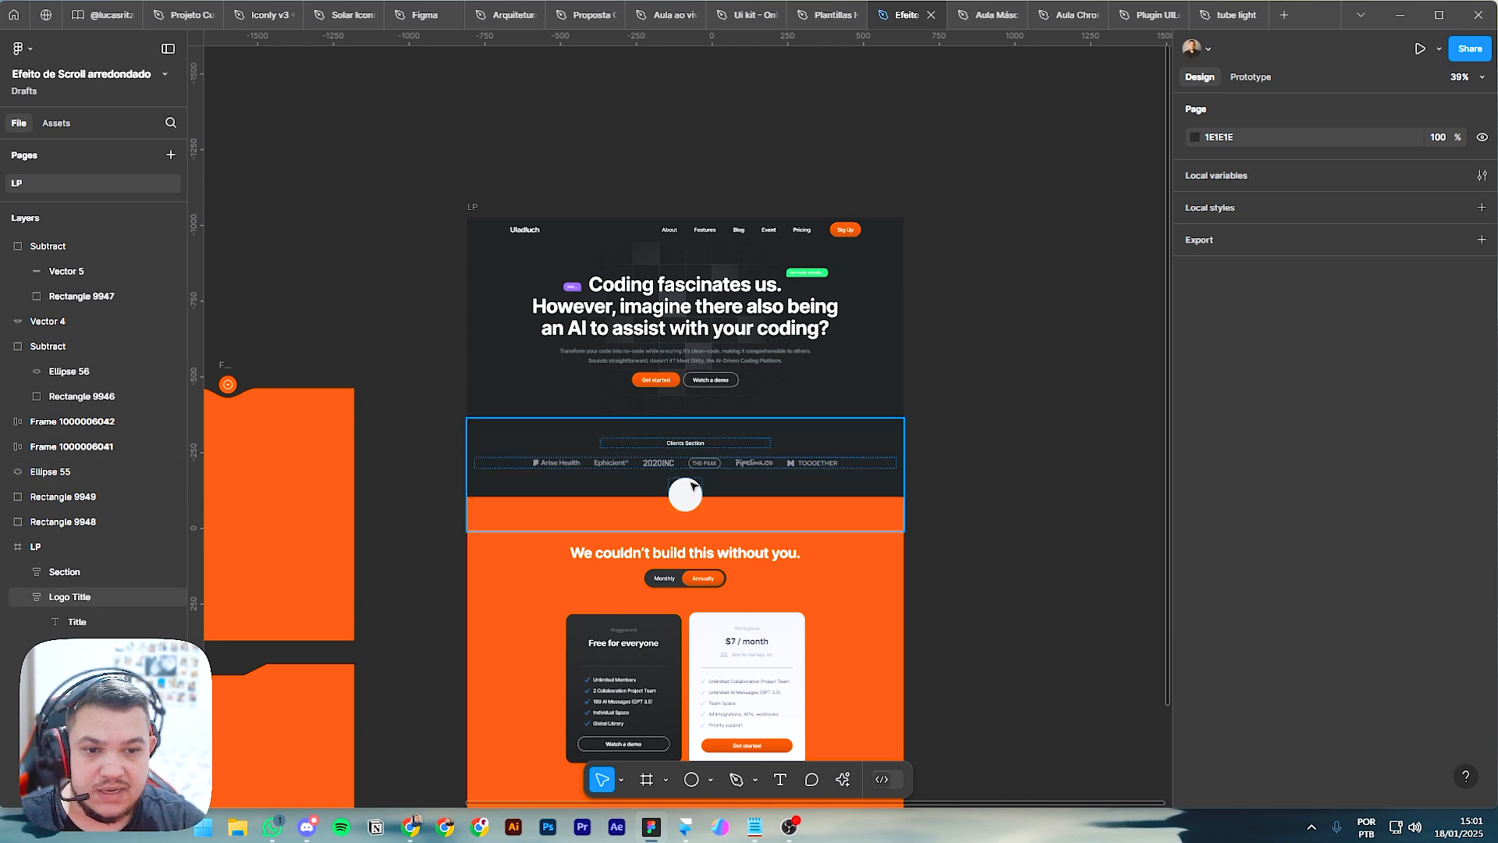
# Step: Reorder the circle out of the Clients Section to the top of the LP frame and center it on the orange edge at X 665, Y 868
pyautogui.click(691, 501)
pyautogui.click(688, 498)
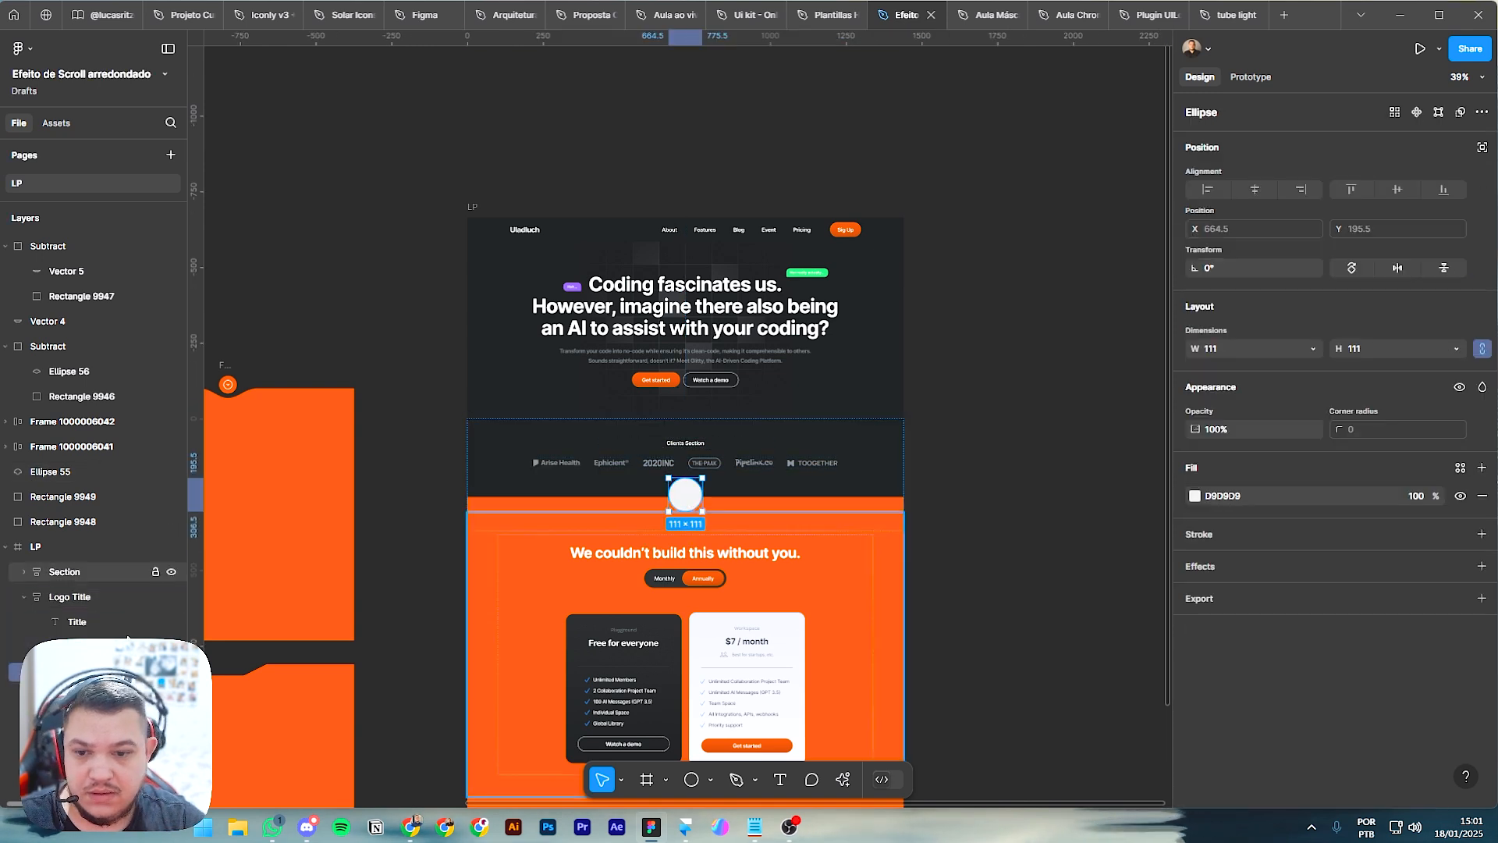
pyautogui.moveTo(86, 671); pyautogui.dragTo(77, 563)
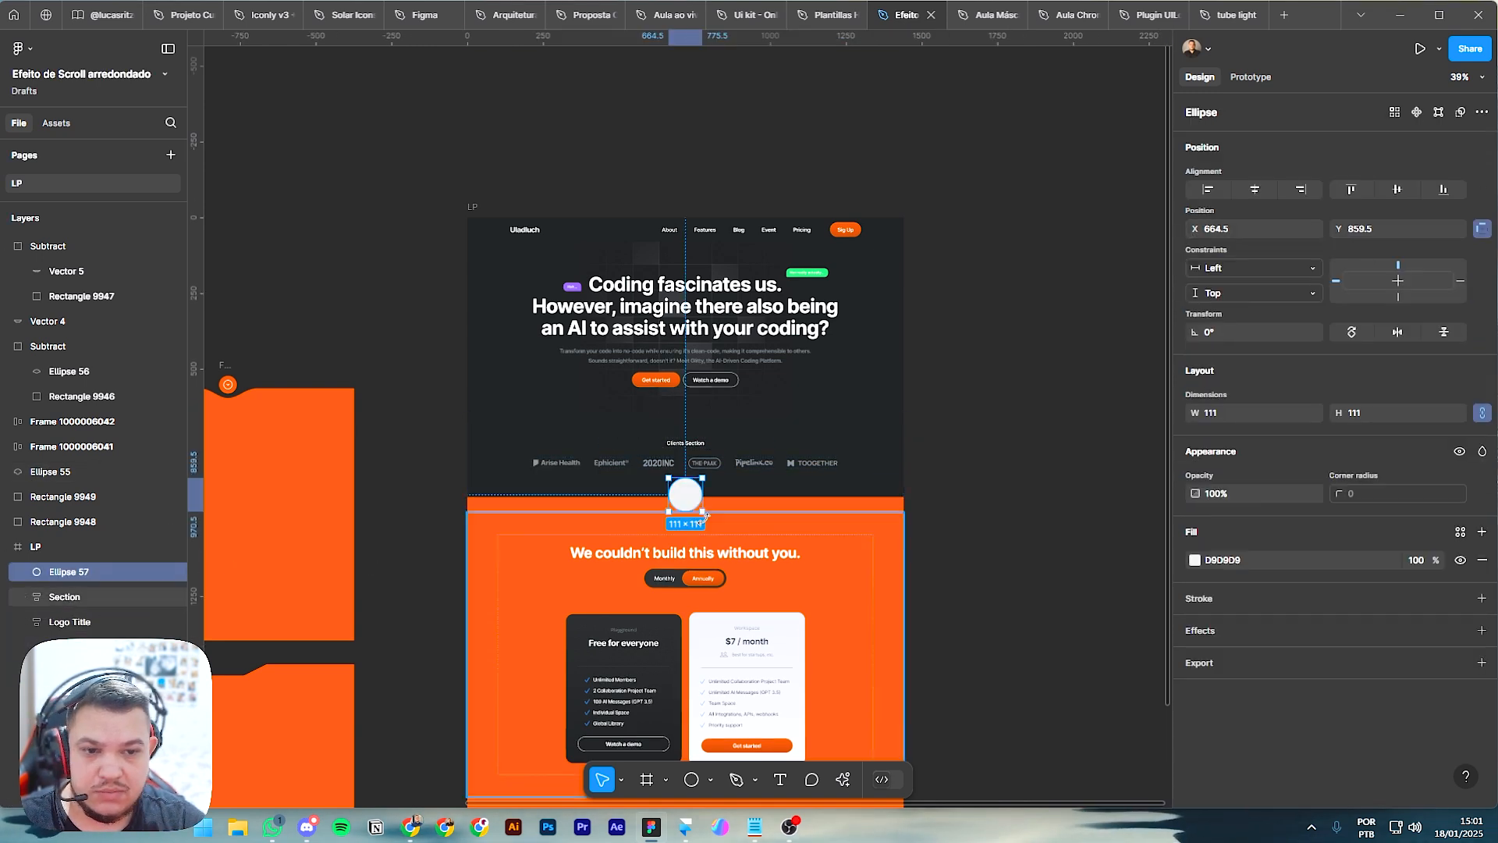
pyautogui.scroll(5, 704, 515)
pyautogui.moveTo(654, 474); pyautogui.dragTo(659, 481)
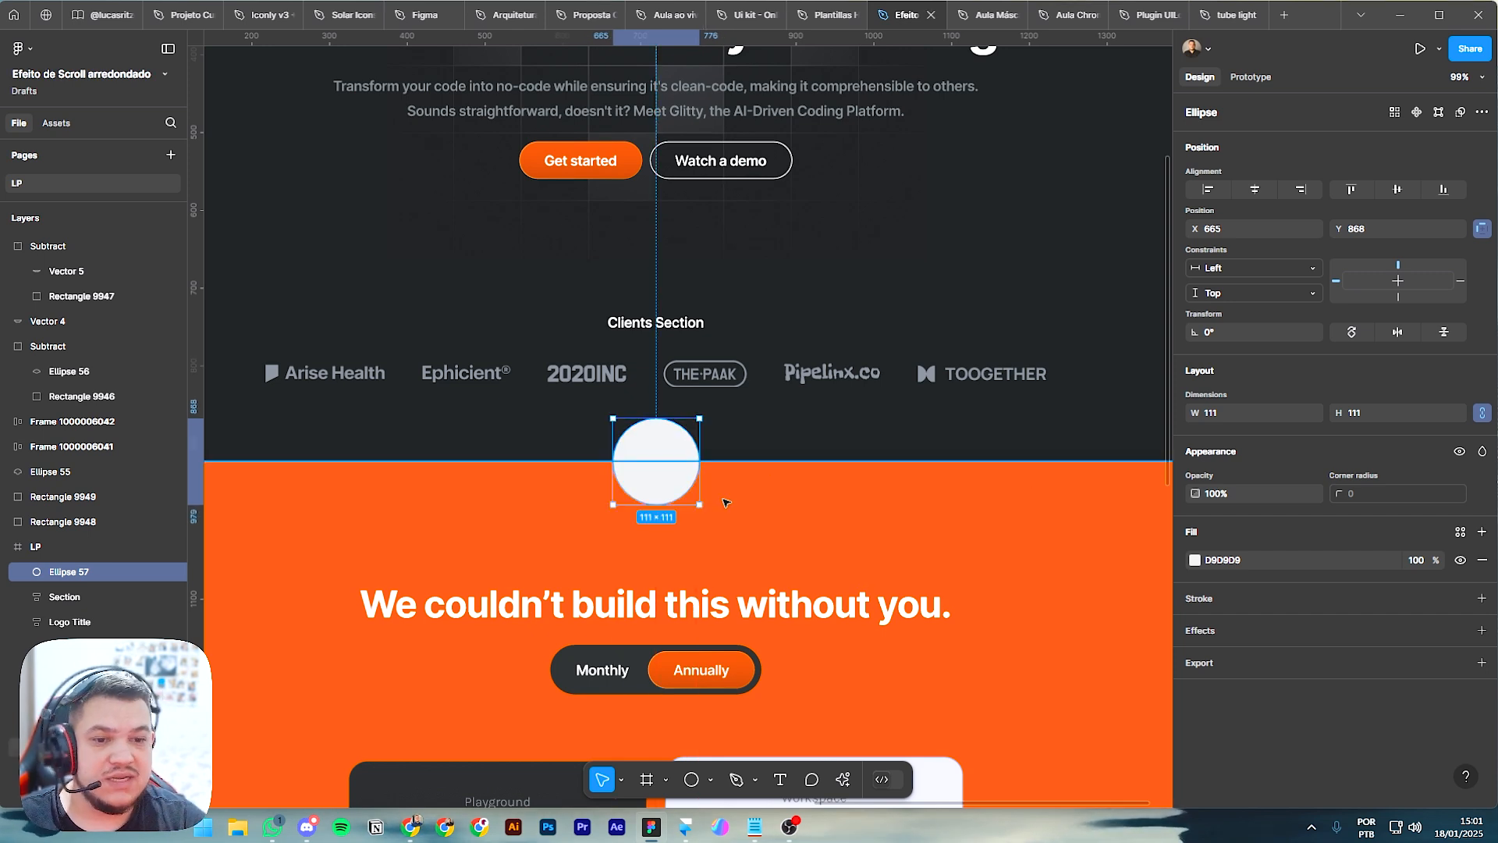
# Step: Subtract the circle from the landing page's orange rectangle
pyautogui.keyDown('shift'); pyautogui.click(753, 471); pyautogui.keyUp('shift')
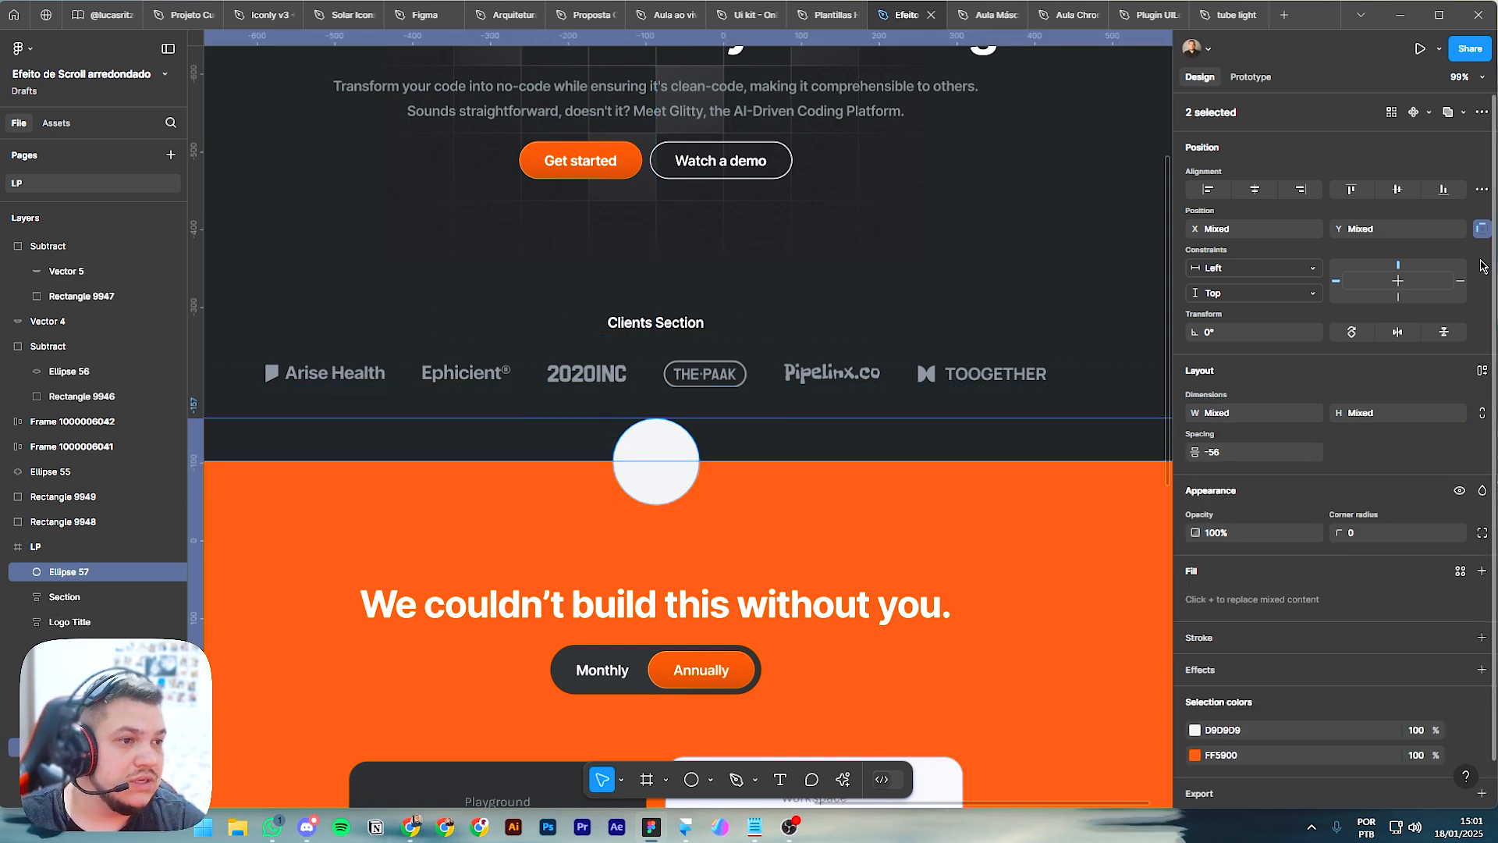
pyautogui.click(1463, 112)
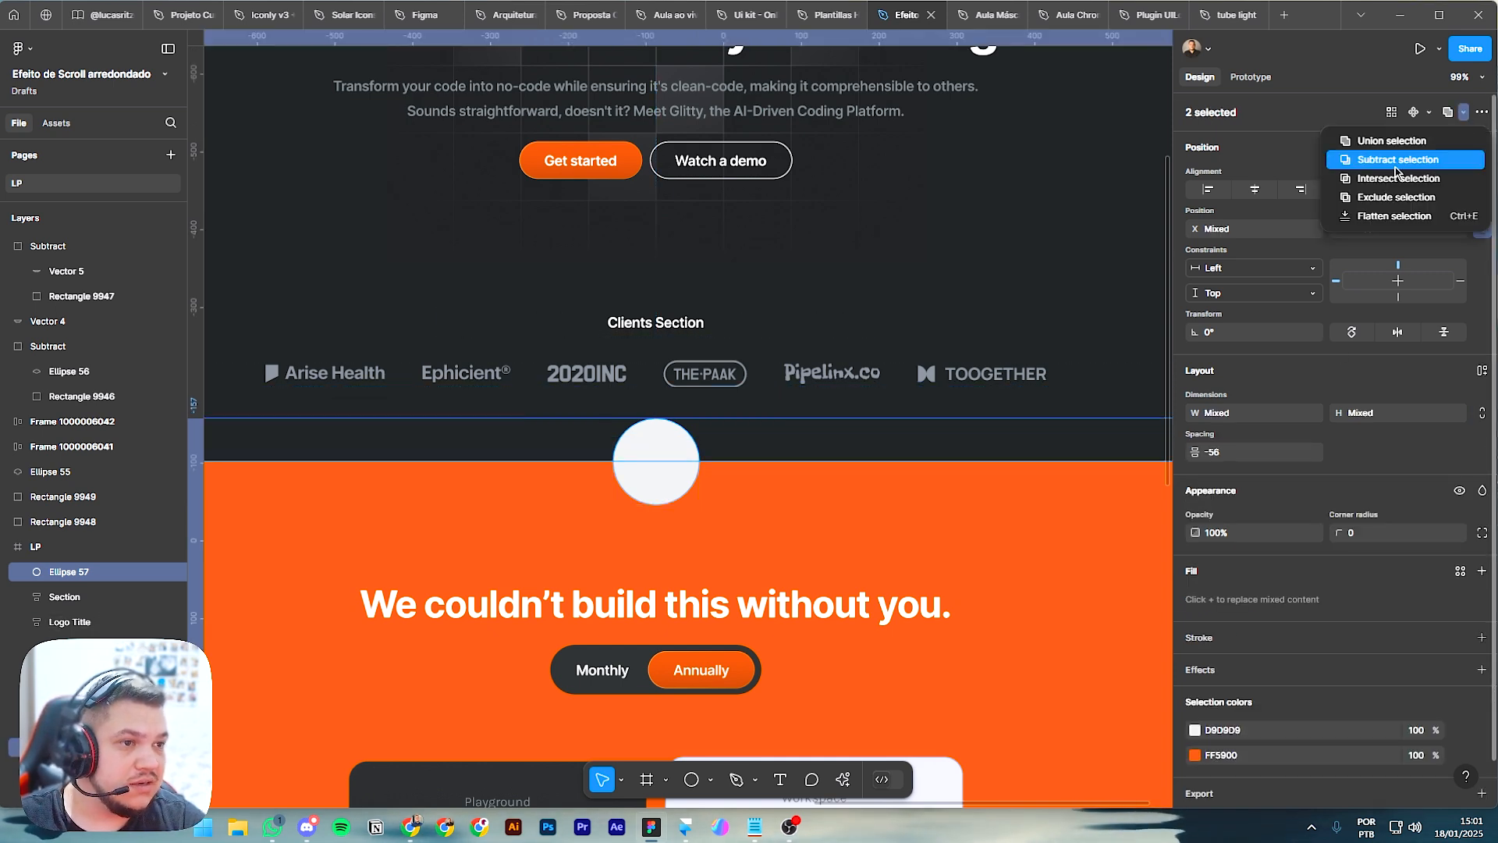
pyautogui.click(1380, 166)
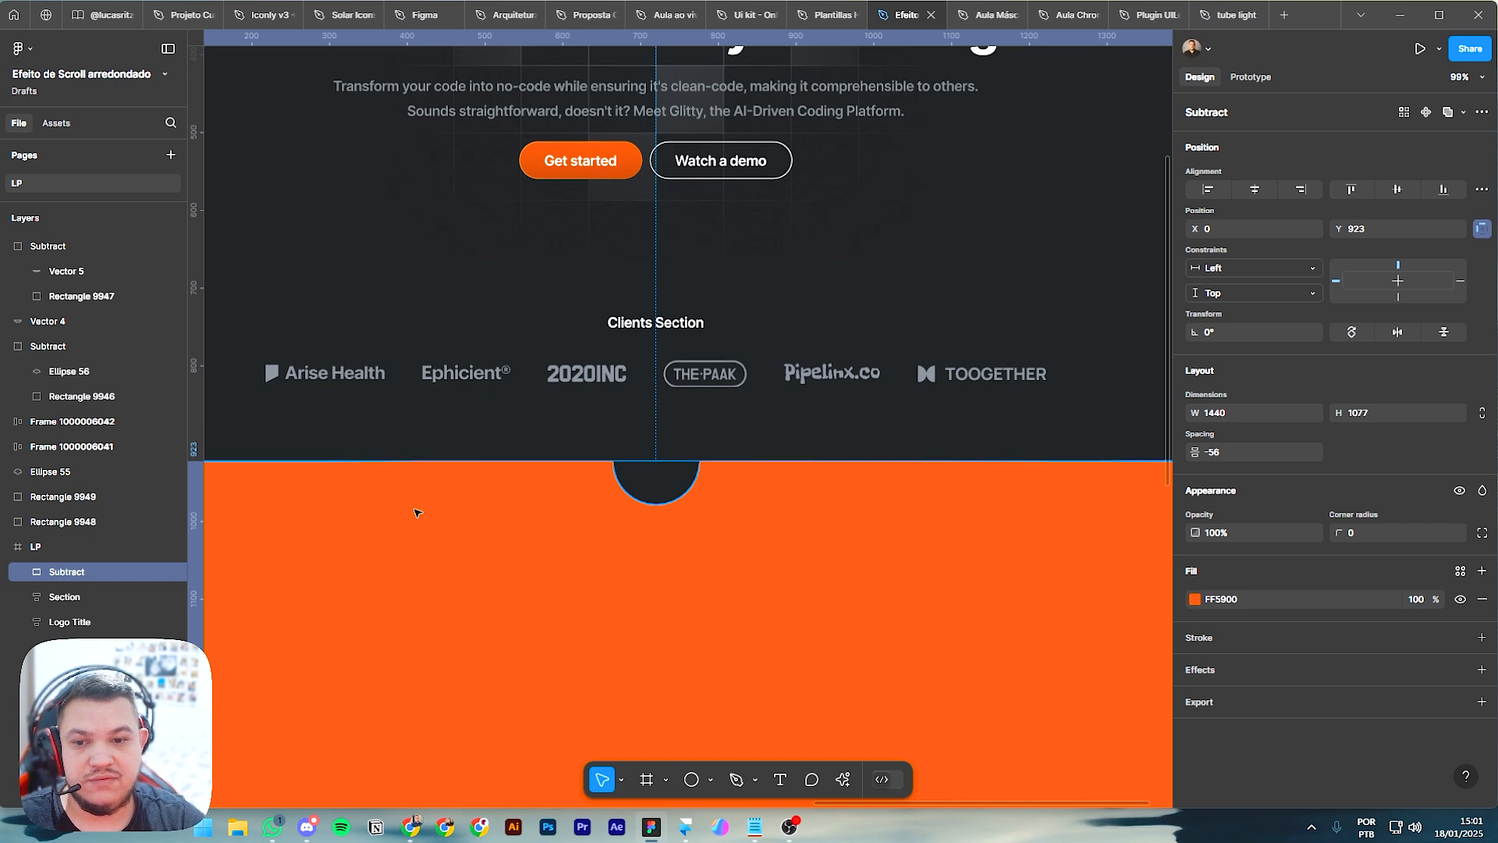
# Step: Edit the subtracted circle's vector, turning the lower handles of its left and right points horizontally inward along the orange edge
pyautogui.click(24, 572)
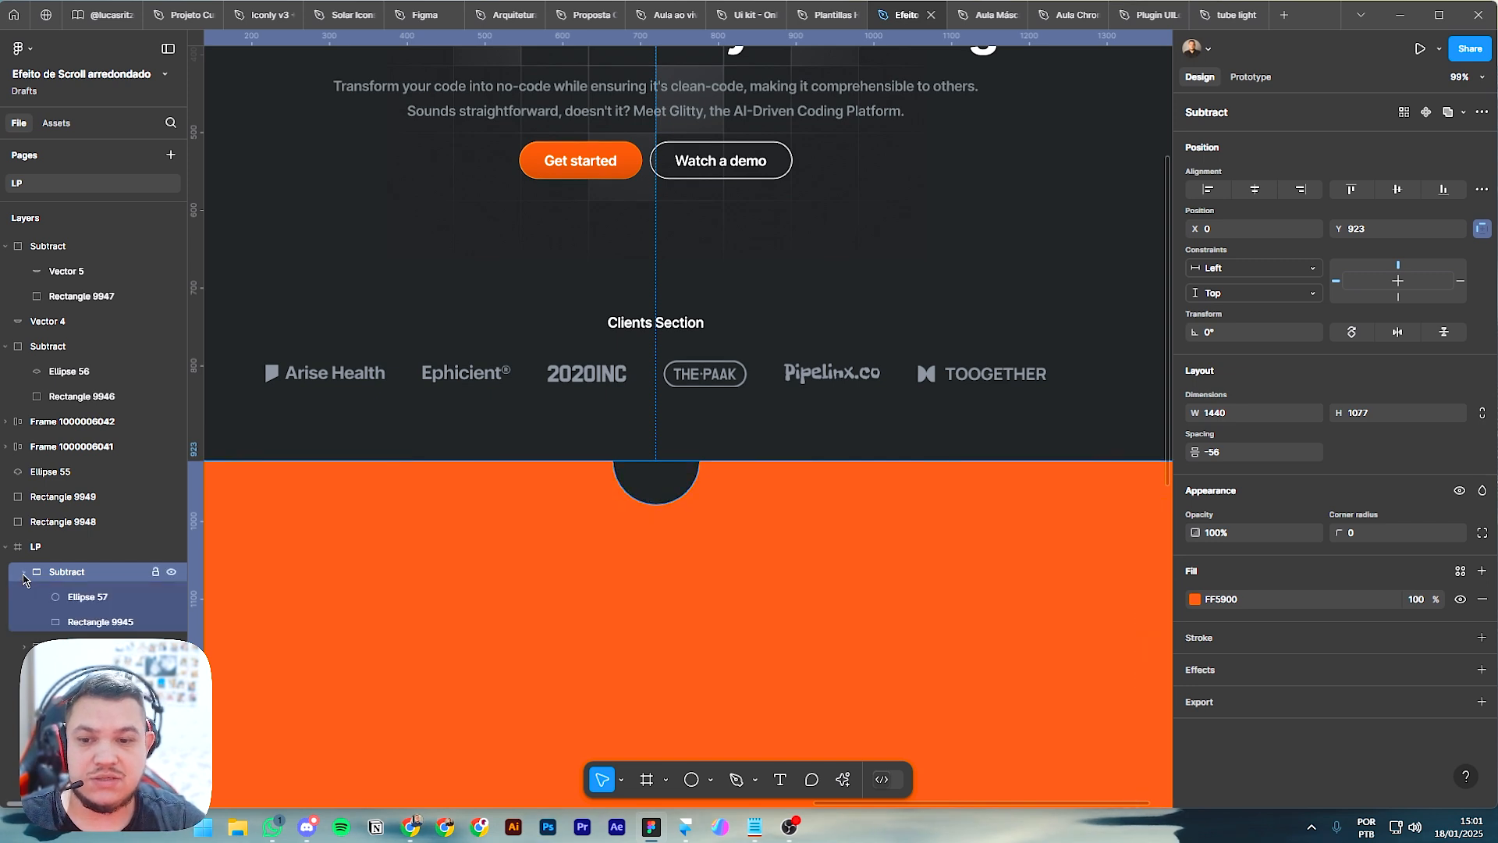
pyautogui.click(88, 596)
pyautogui.scroll(5, 675, 490)
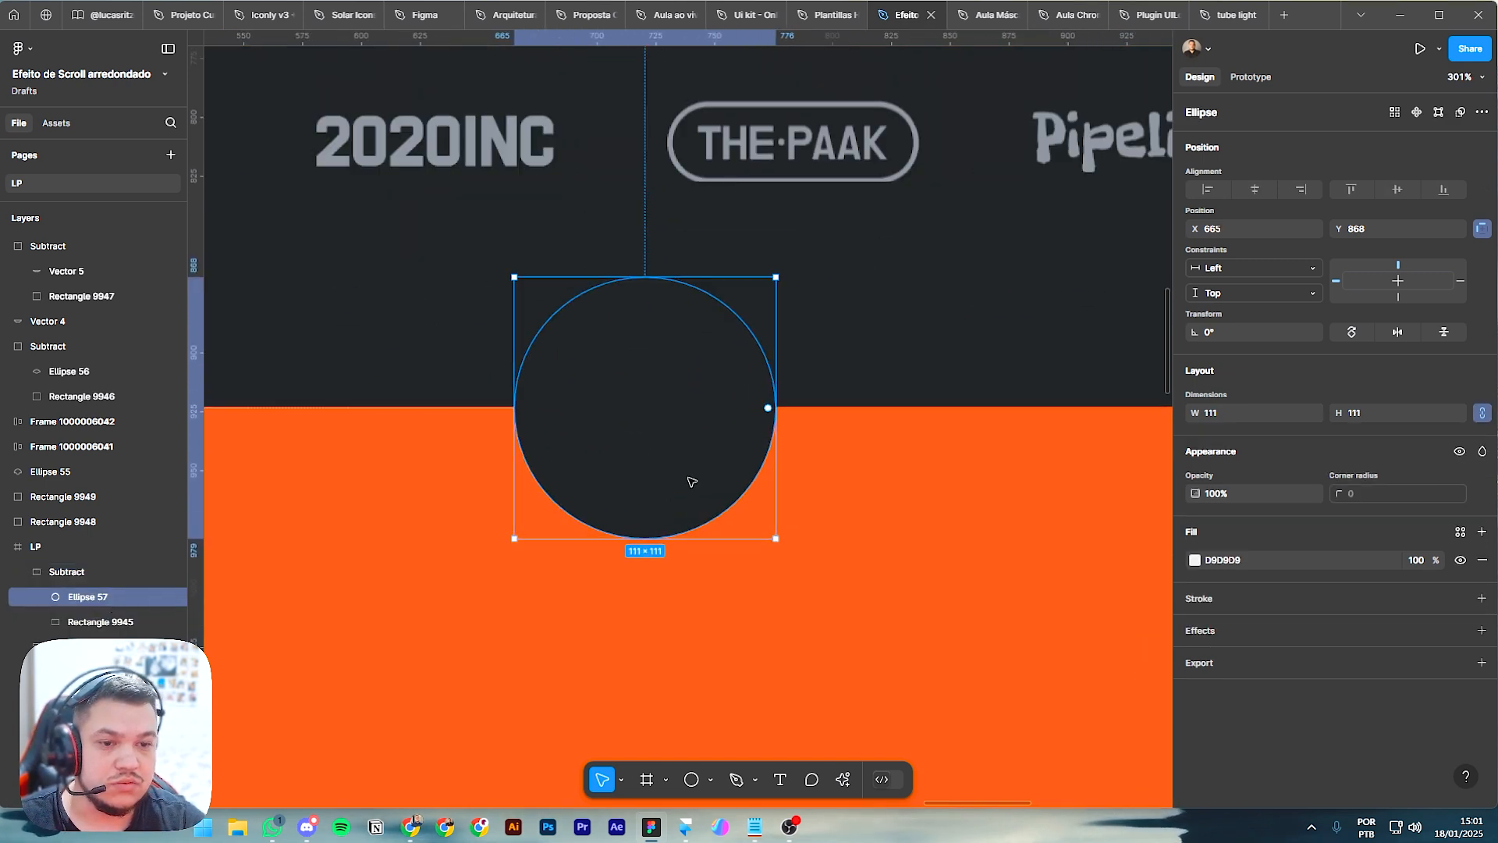
pyautogui.scroll(1, 689, 407)
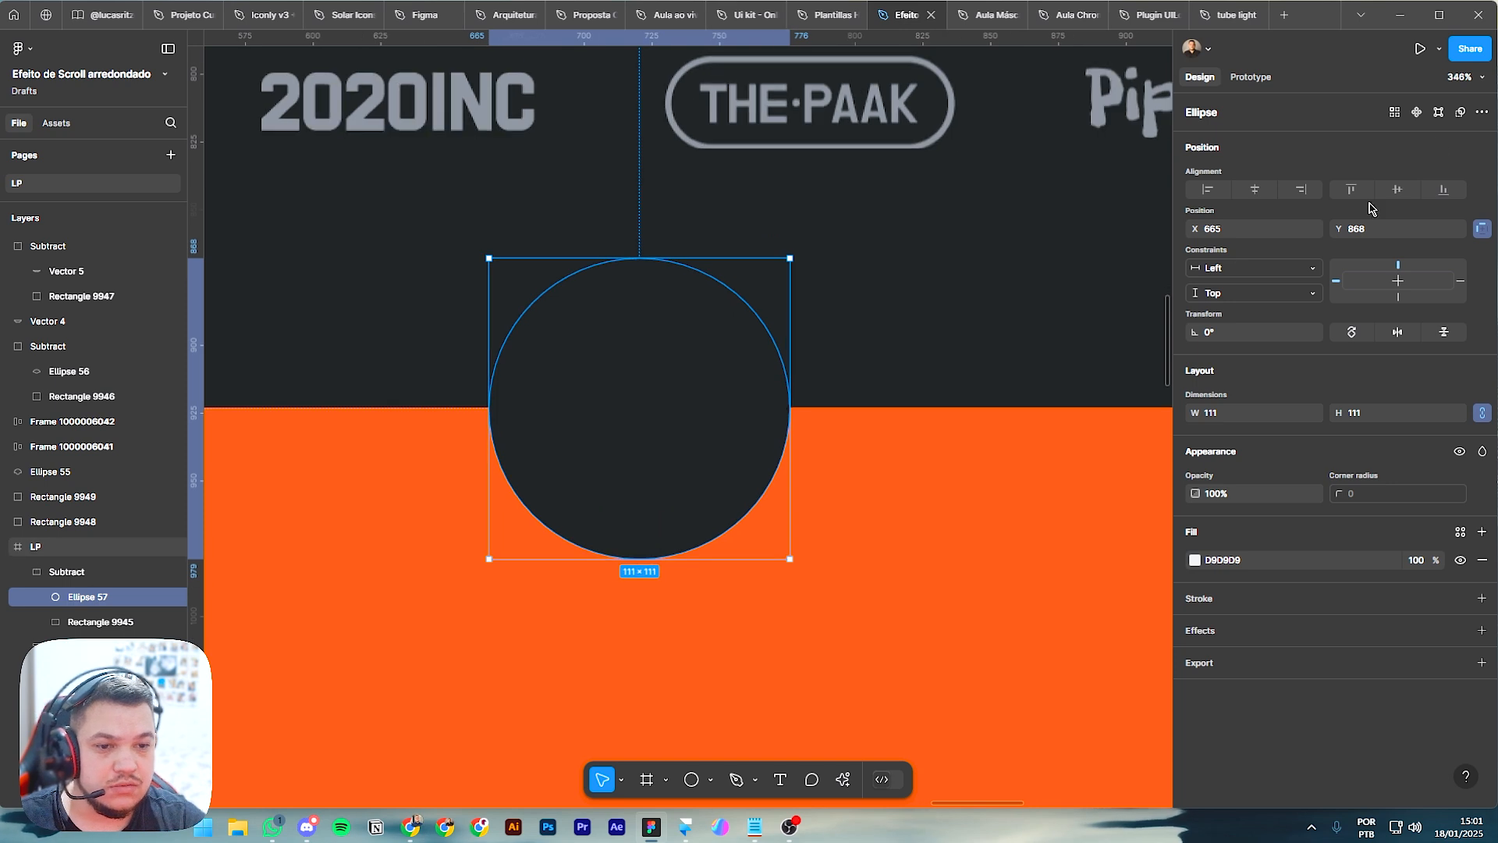
pyautogui.doubleClick(533, 416)
pyautogui.click(489, 408)
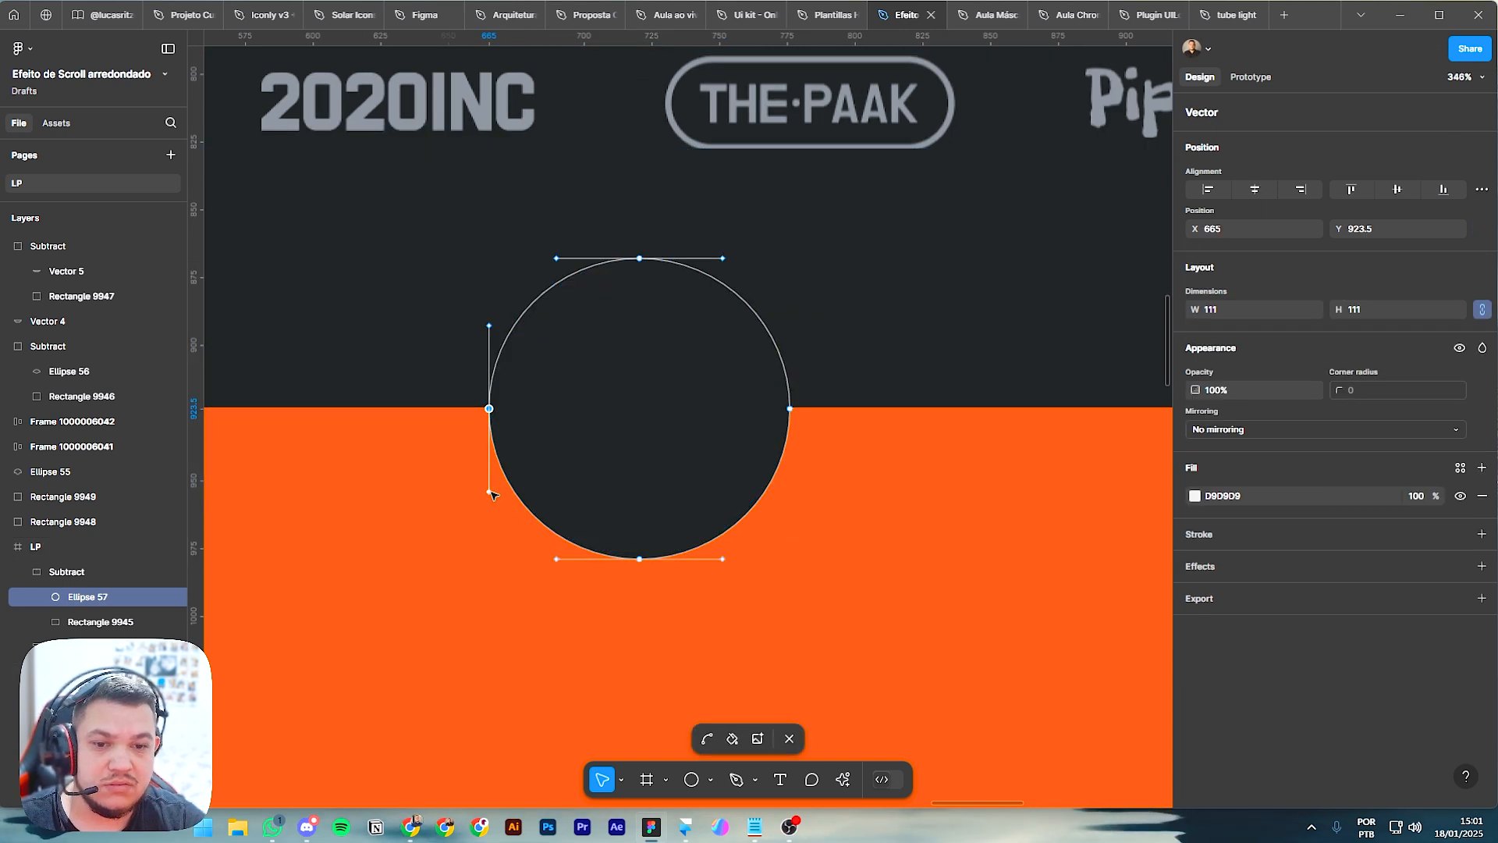
pyautogui.moveTo(489, 492); pyautogui.dragTo(580, 439)
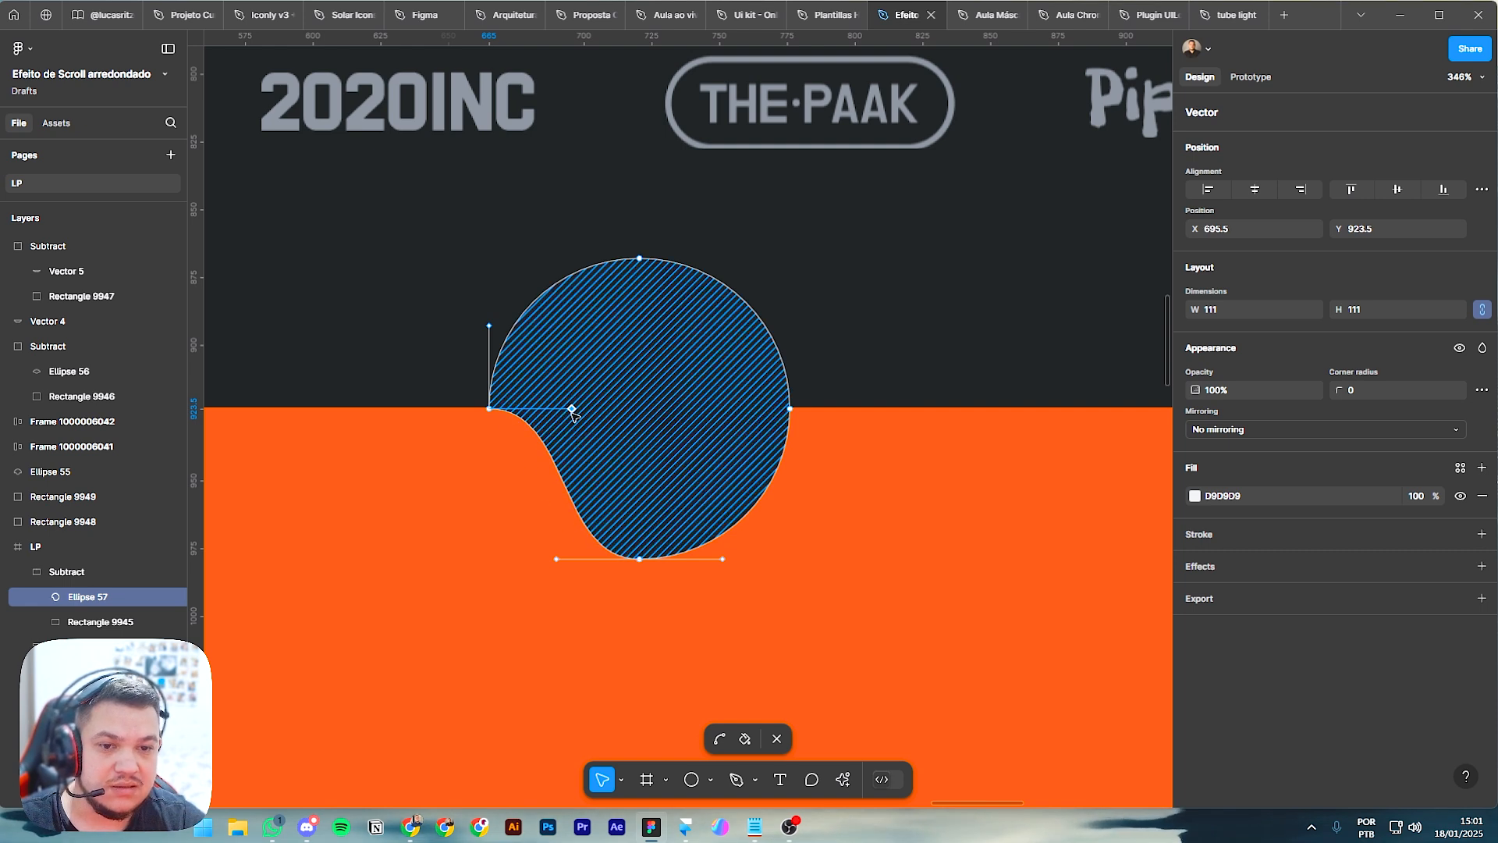
pyautogui.click(790, 409)
pyautogui.moveTo(792, 495); pyautogui.dragTo(701, 427)
pyautogui.keyDown('shift'); pyautogui.click(640, 559); pyautogui.keyUp('shift')
pyautogui.moveTo(640, 559); pyautogui.dragTo(639, 472)
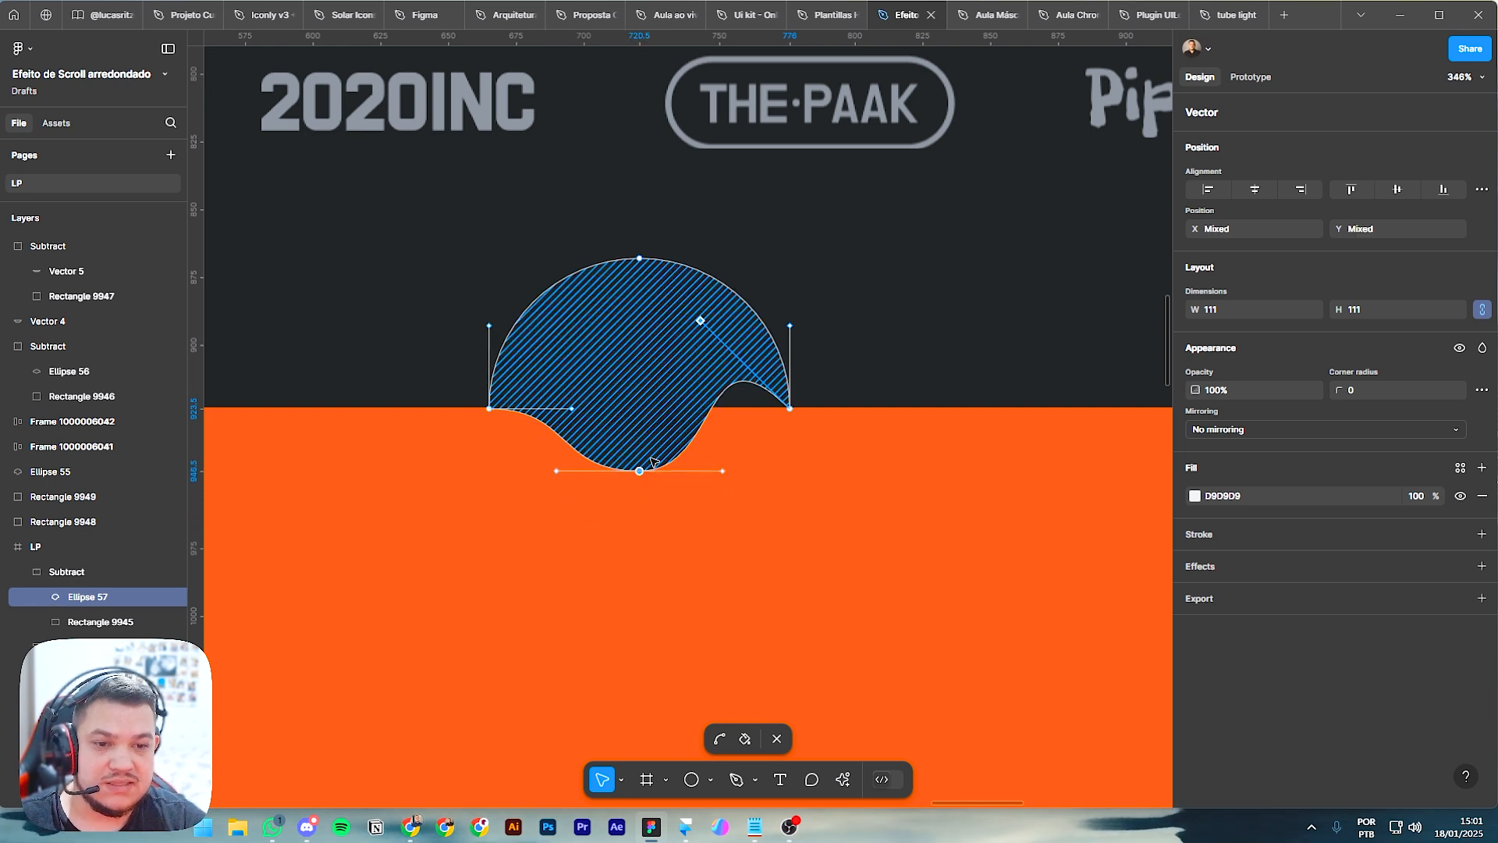
pyautogui.press('Escape')
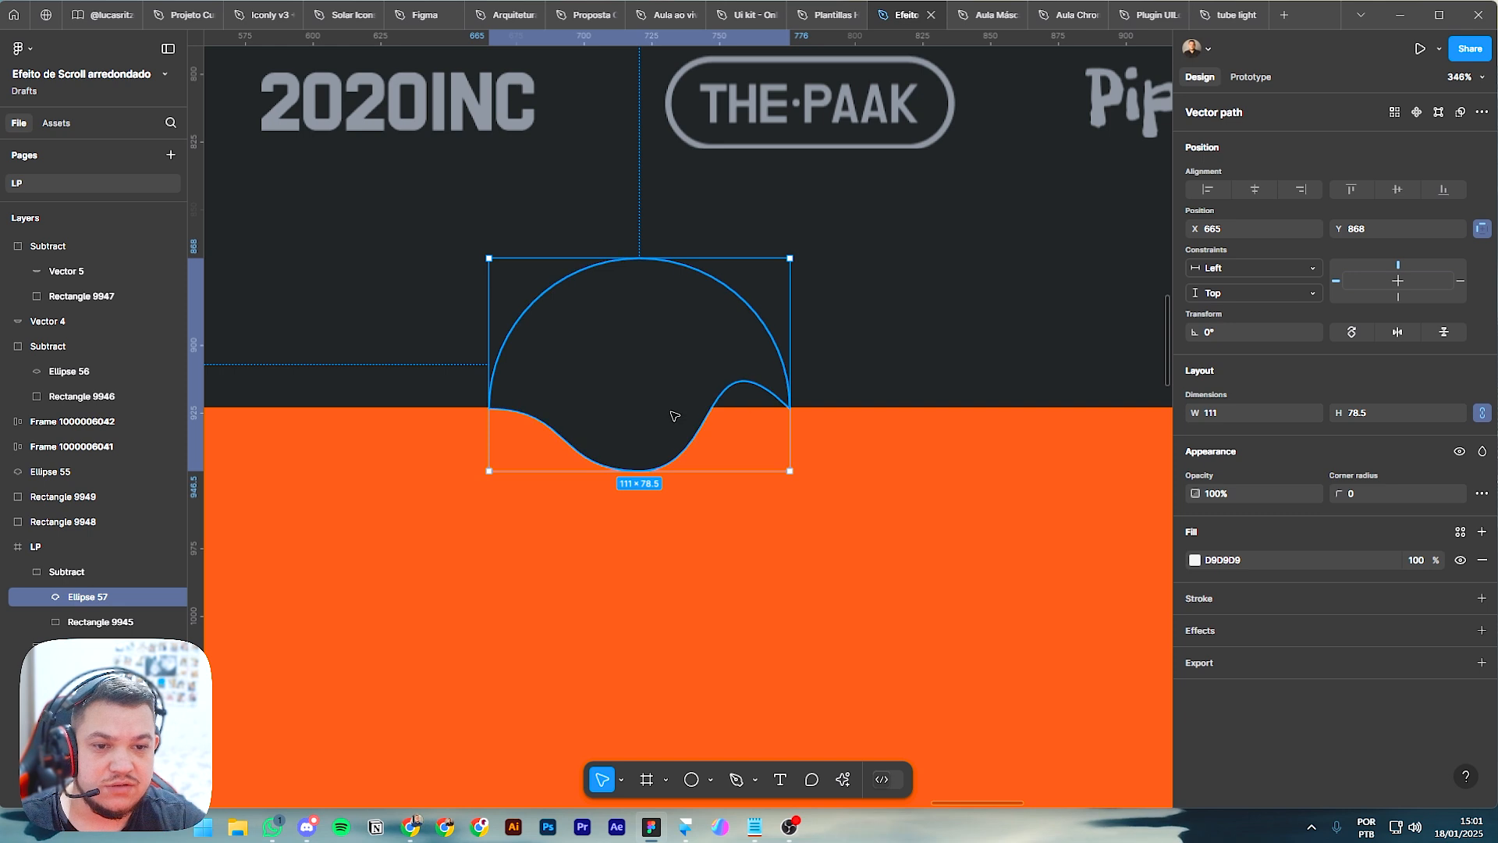
pyautogui.click(1416, 112)
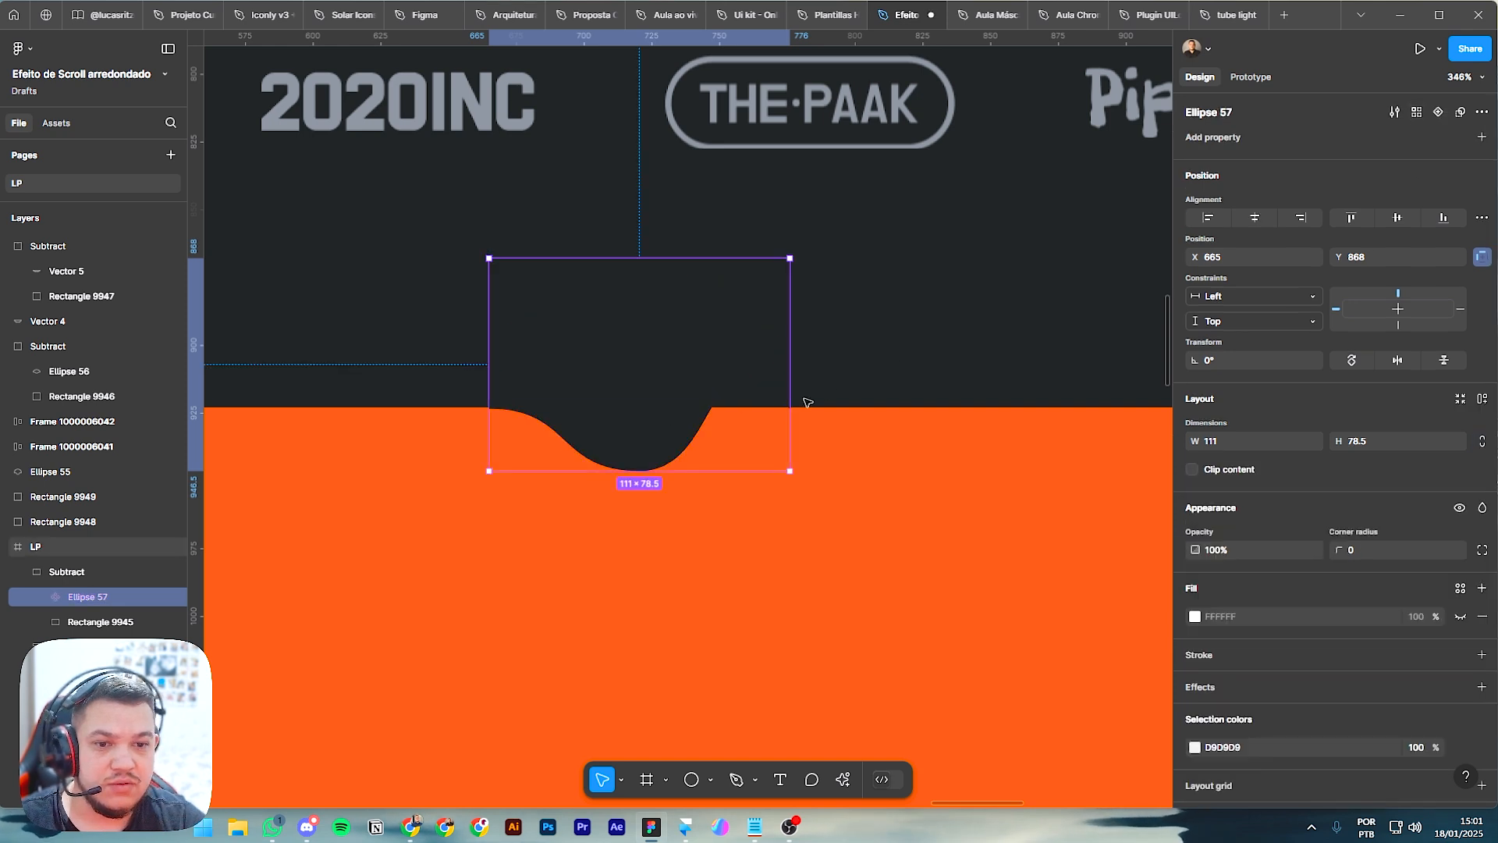
pyautogui.hotkey('ctrl', 'z')
pyautogui.hotkey('ctrl', 'z')
pyautogui.hotkey('ctrl', 'z')
pyautogui.hotkey('ctrl', 'z')
# Step: Raise the notch's bottom point to Y 946.5 and widen the curve by moving its side points out to X 795.5 and X 642.5
pyautogui.click(639, 558)
pyautogui.moveTo(640, 560); pyautogui.dragTo(639, 472)
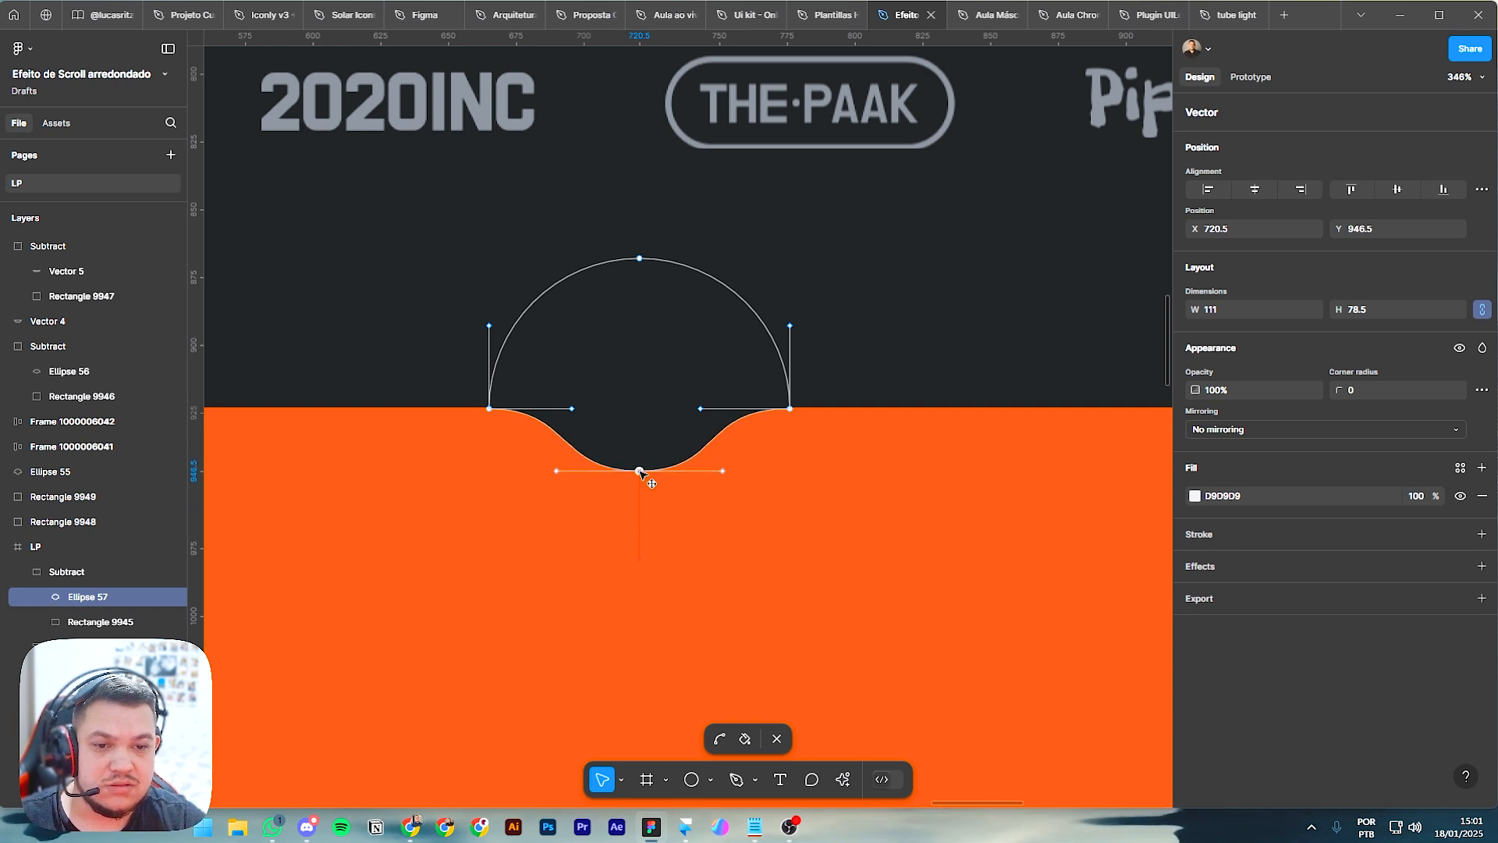
pyautogui.click(791, 409)
pyautogui.moveTo(791, 409); pyautogui.dragTo(842, 408)
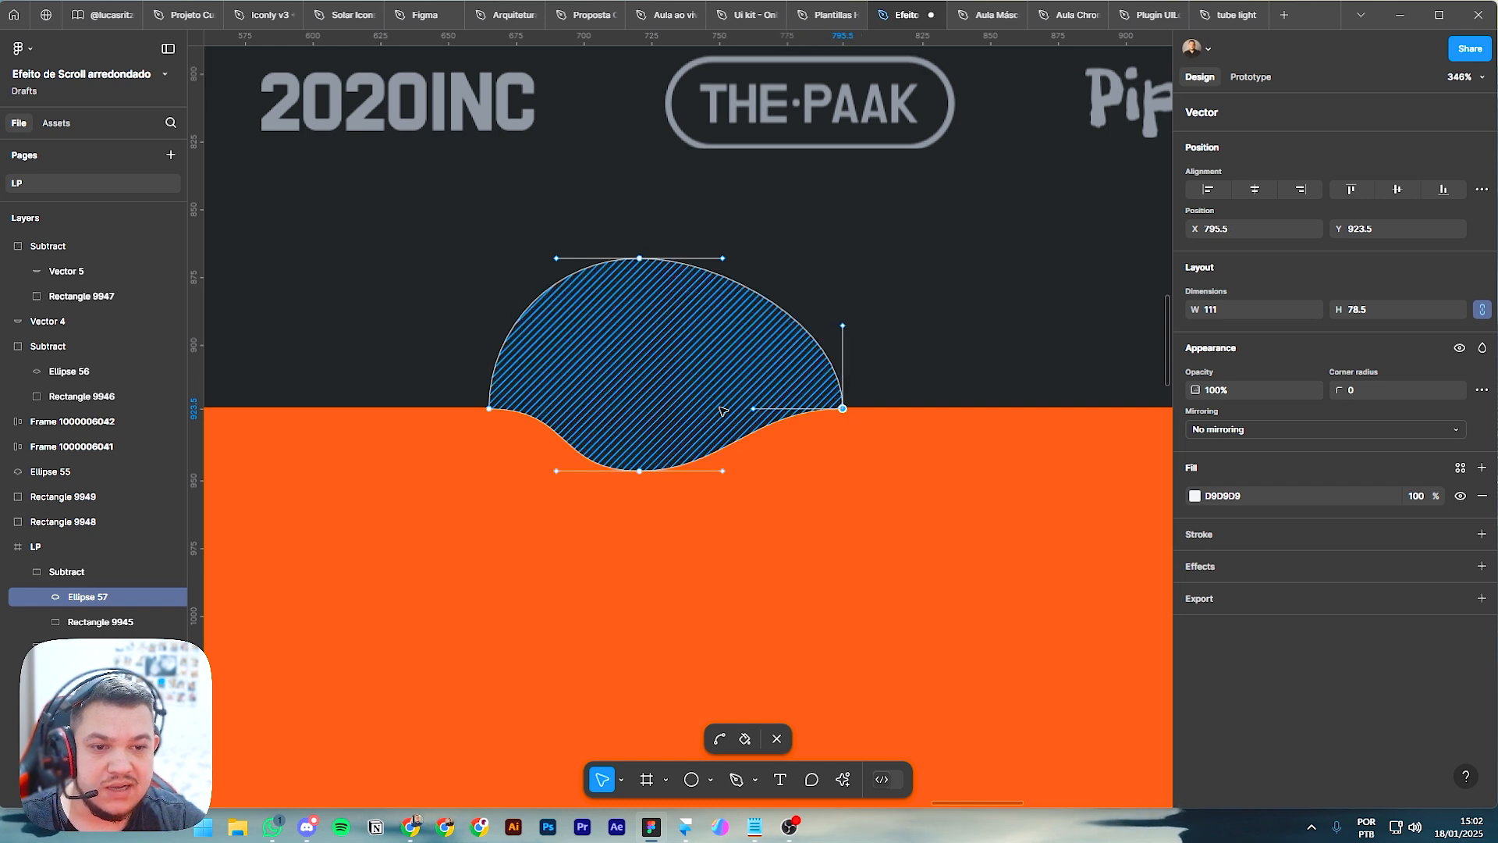
pyautogui.click(489, 408)
pyautogui.press('Escape')
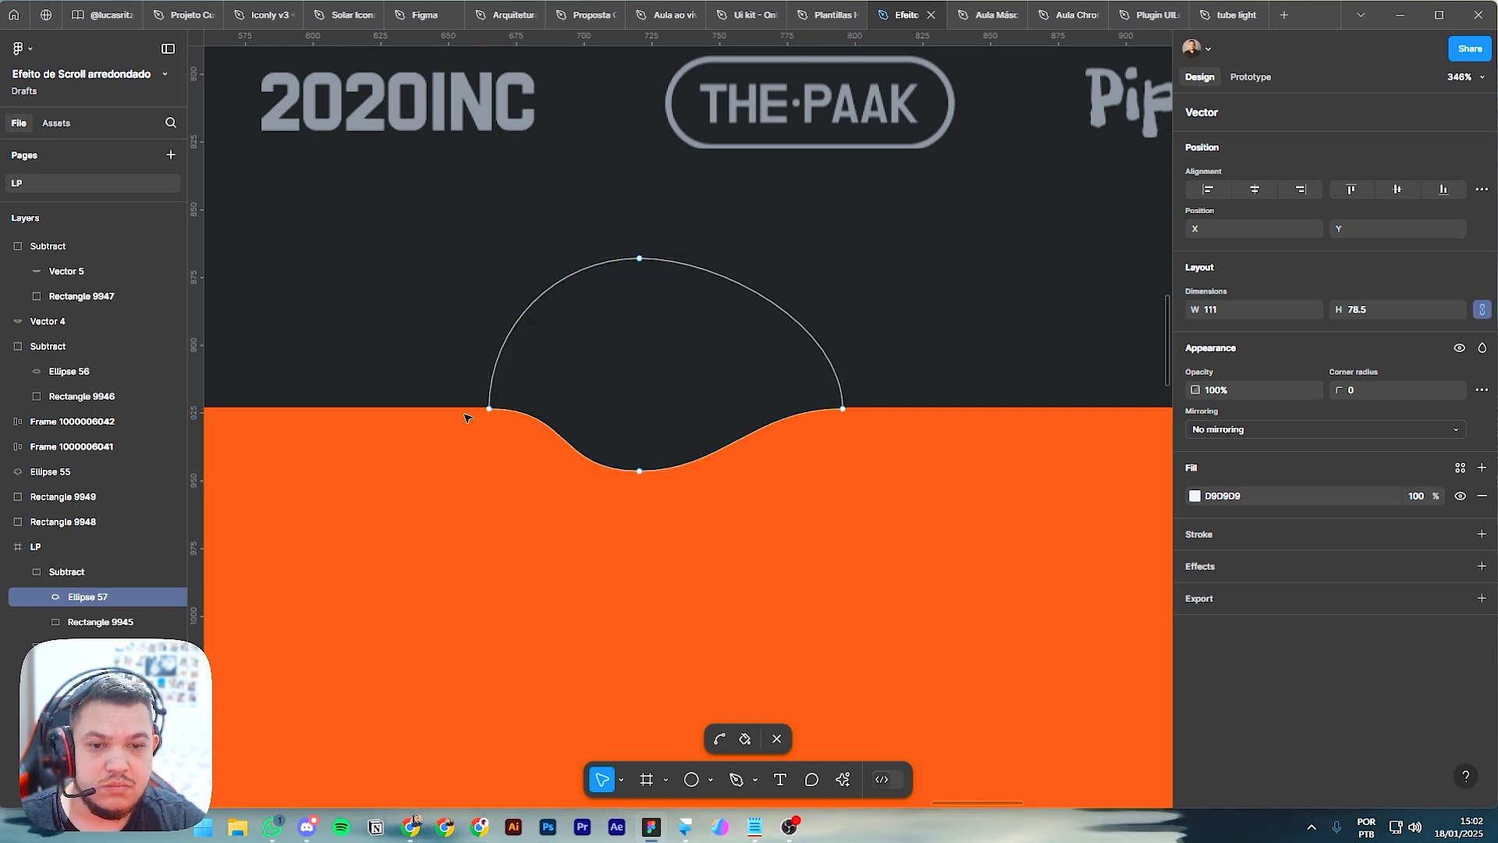
pyautogui.moveTo(490, 409); pyautogui.dragTo(429, 411)
pyautogui.press('Escape')
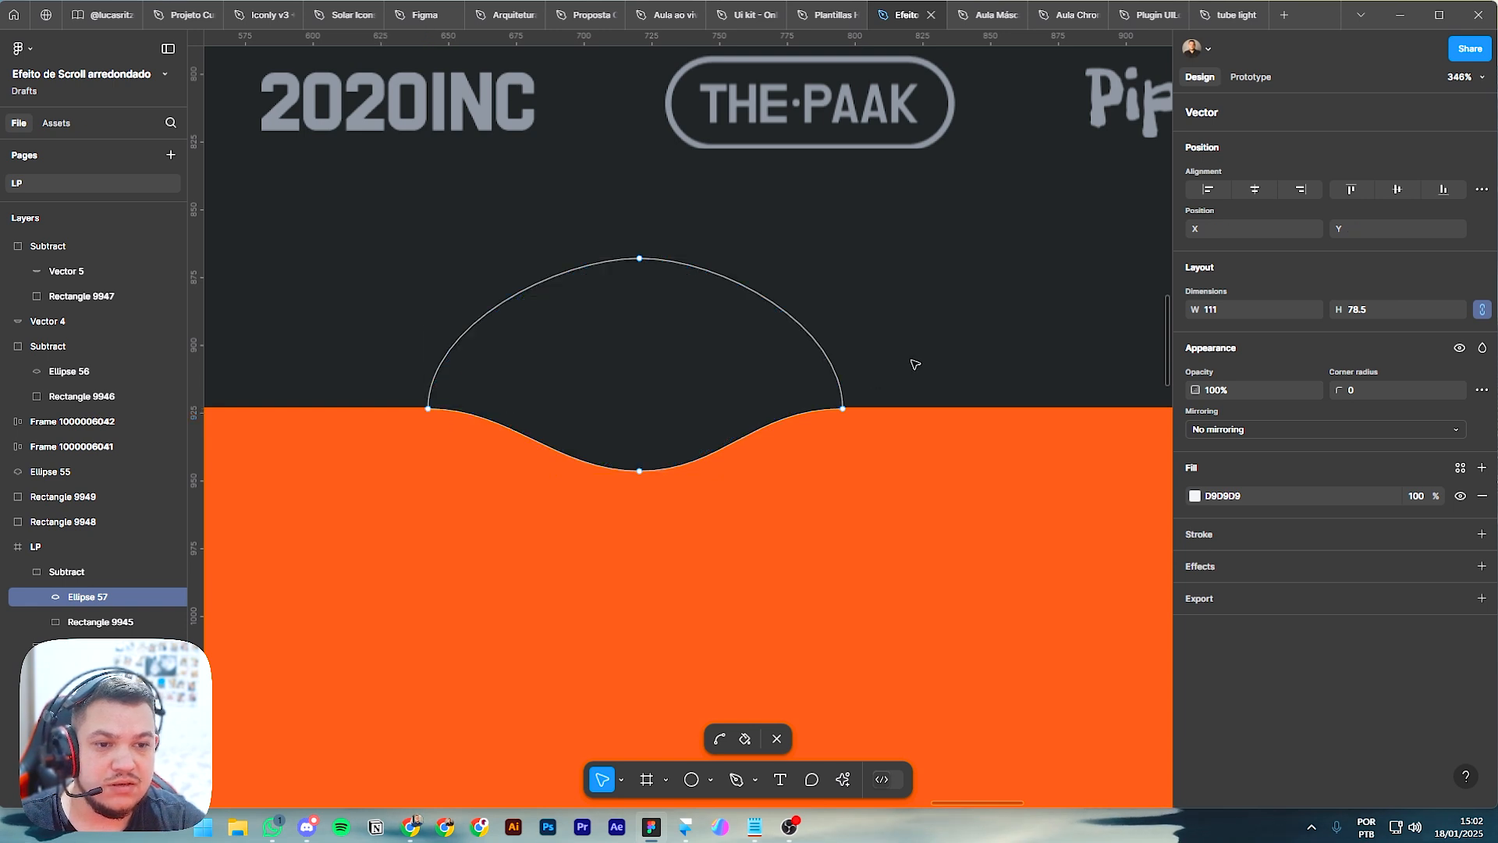
pyautogui.press('Escape')
pyautogui.click(915, 365)
# Step: Copy the circular arrow button from the neighboring curved-notch square into the LP frame and place it above the notch at X 691, Y 875
pyautogui.scroll(-10, 915, 364)
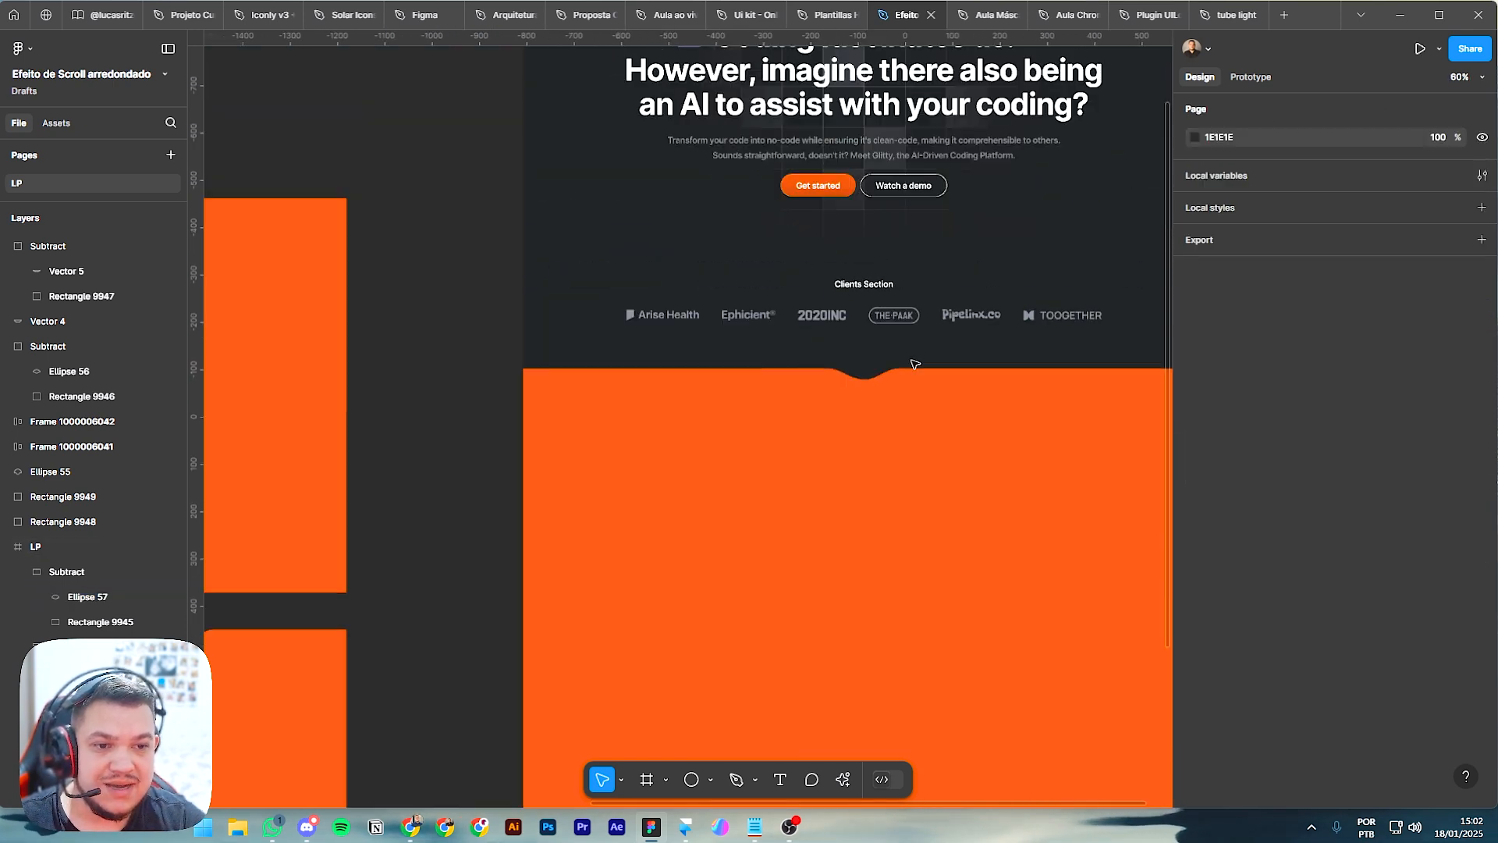
pyautogui.scroll(8, 568, 281)
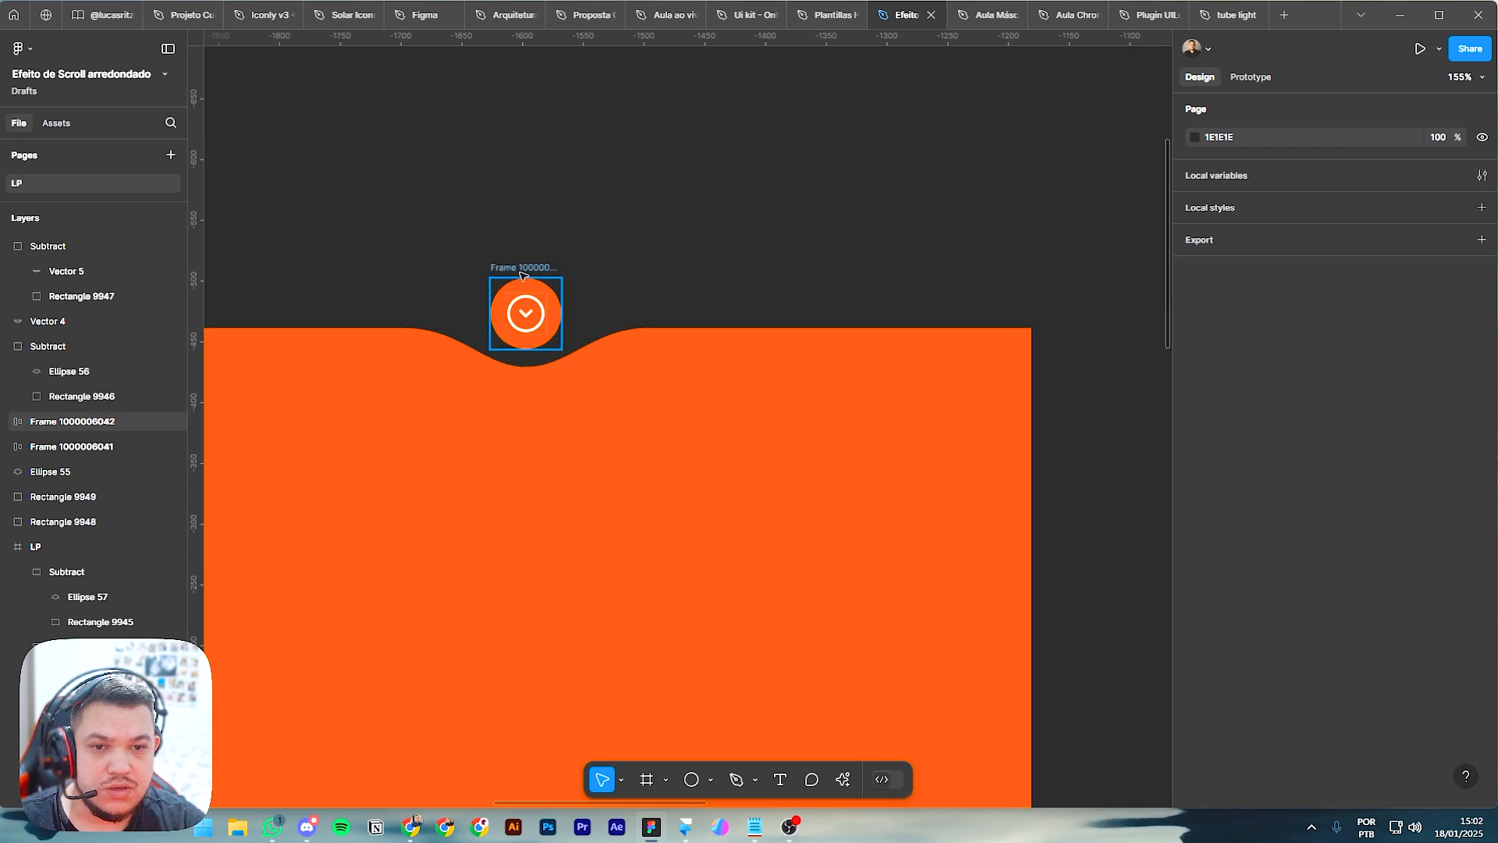
pyautogui.click(521, 274)
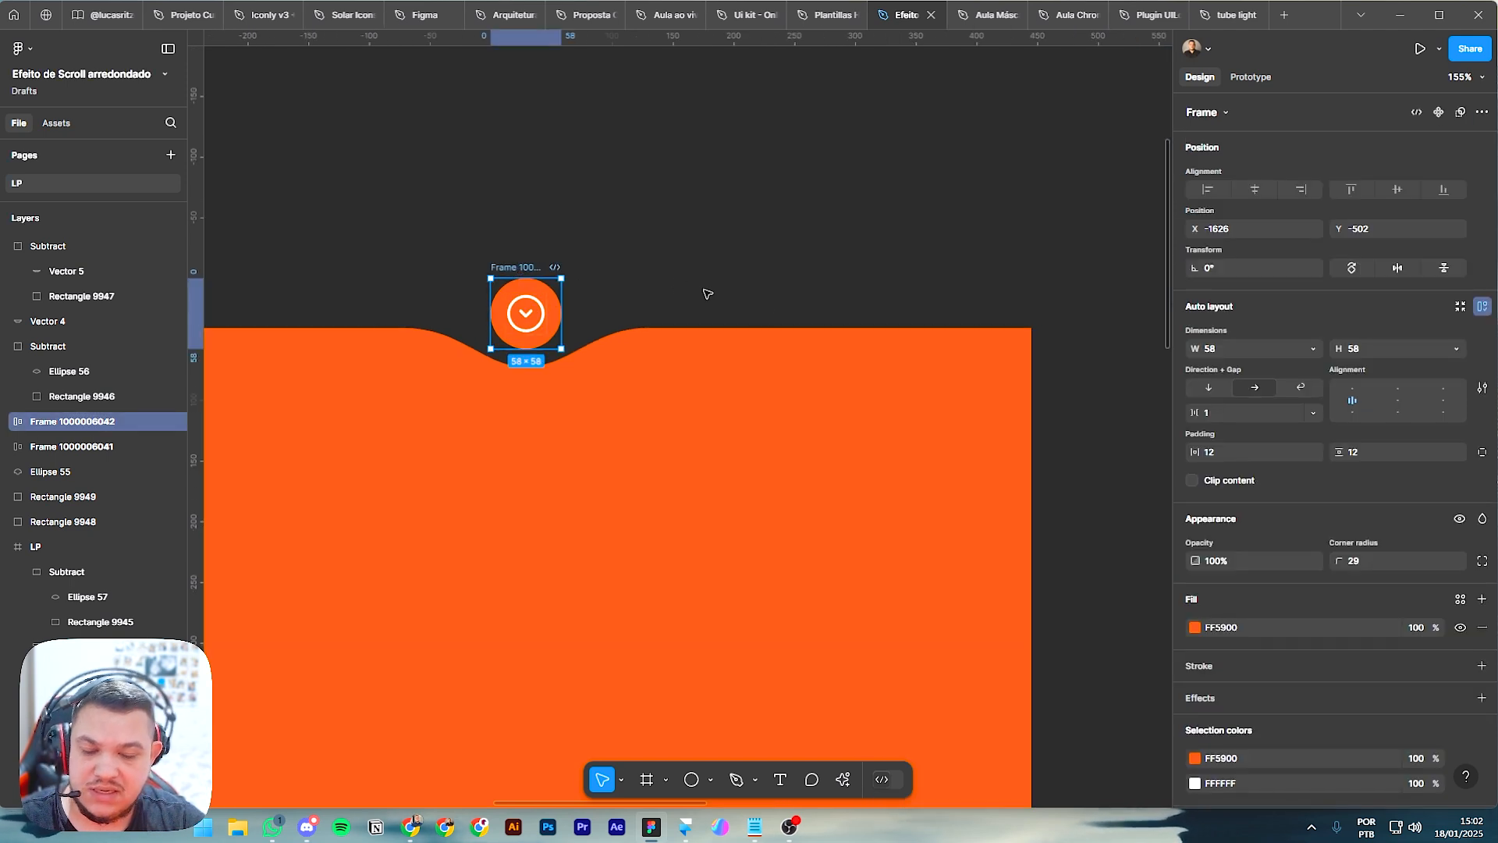
pyautogui.moveTo(1073, 341); pyautogui.dragTo(205, 341)
pyautogui.moveTo(882, 448); pyautogui.dragTo(659, 471)
pyautogui.hotkey('ctrl', 'v')
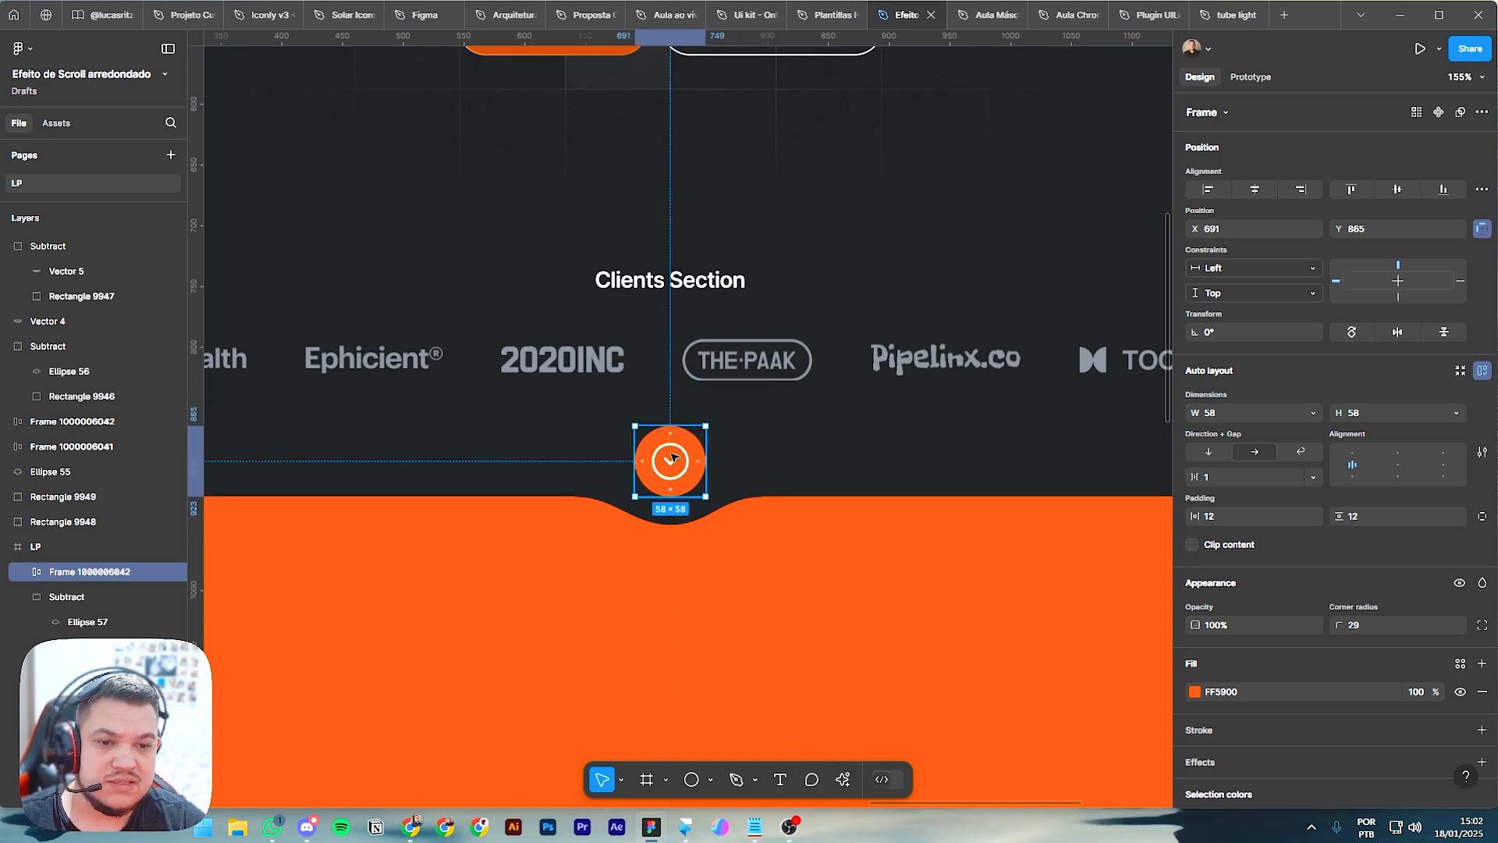
pyautogui.hotkey('shift', 'Down')
pyautogui.click(773, 467)
# Step: Scale the landing page's arrow button down proportionally so it sits inside the notch without touching the orange curve
pyautogui.scroll(-4, 772, 466)
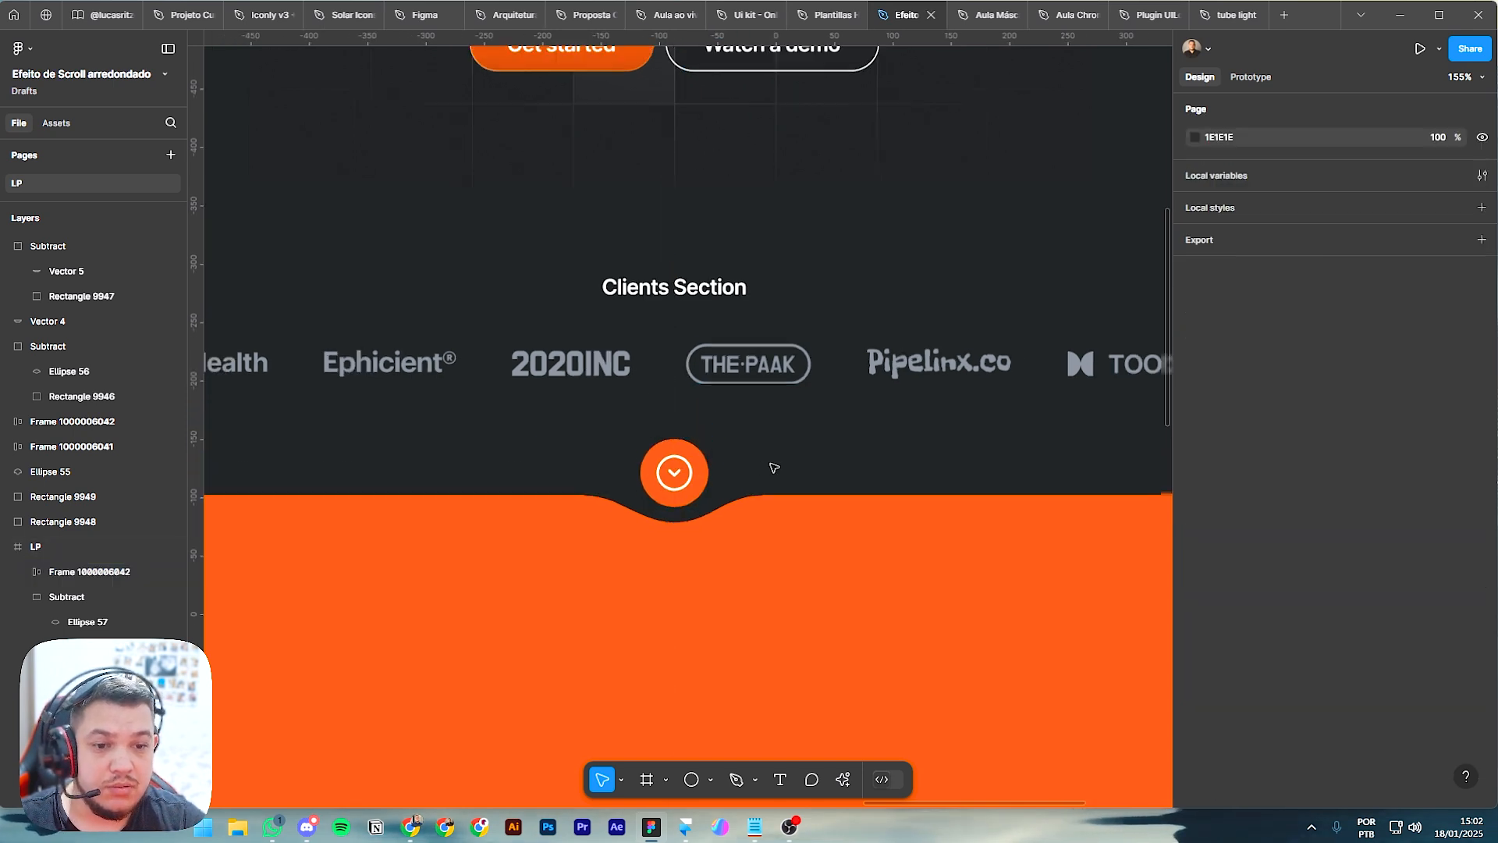
pyautogui.scroll(6, 710, 480)
pyautogui.click(691, 467)
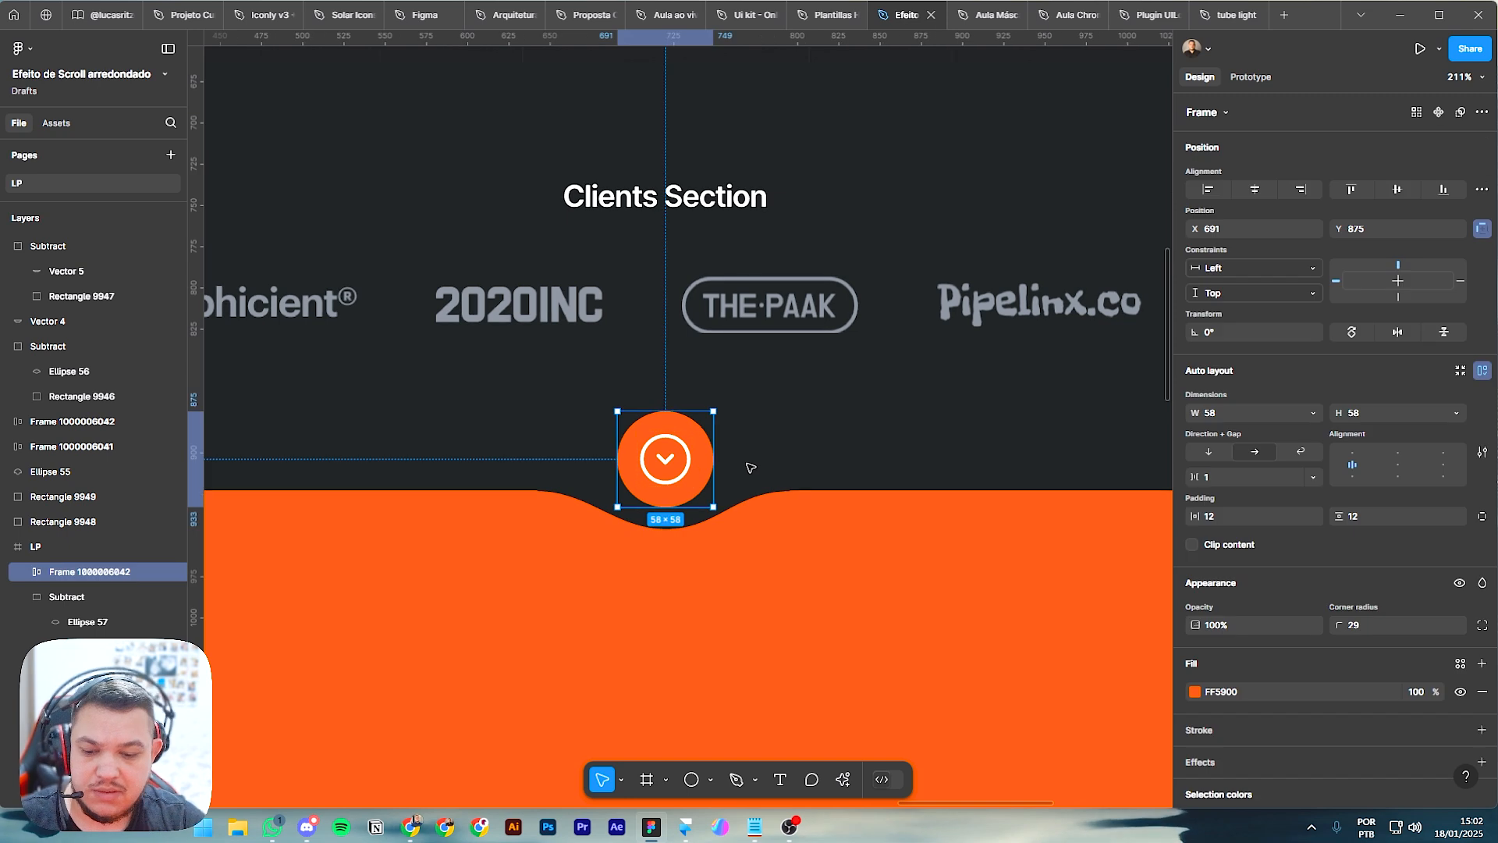
pyautogui.press('k')
pyautogui.moveTo(714, 459); pyautogui.dragTo(676, 493)
pyautogui.click(749, 462)
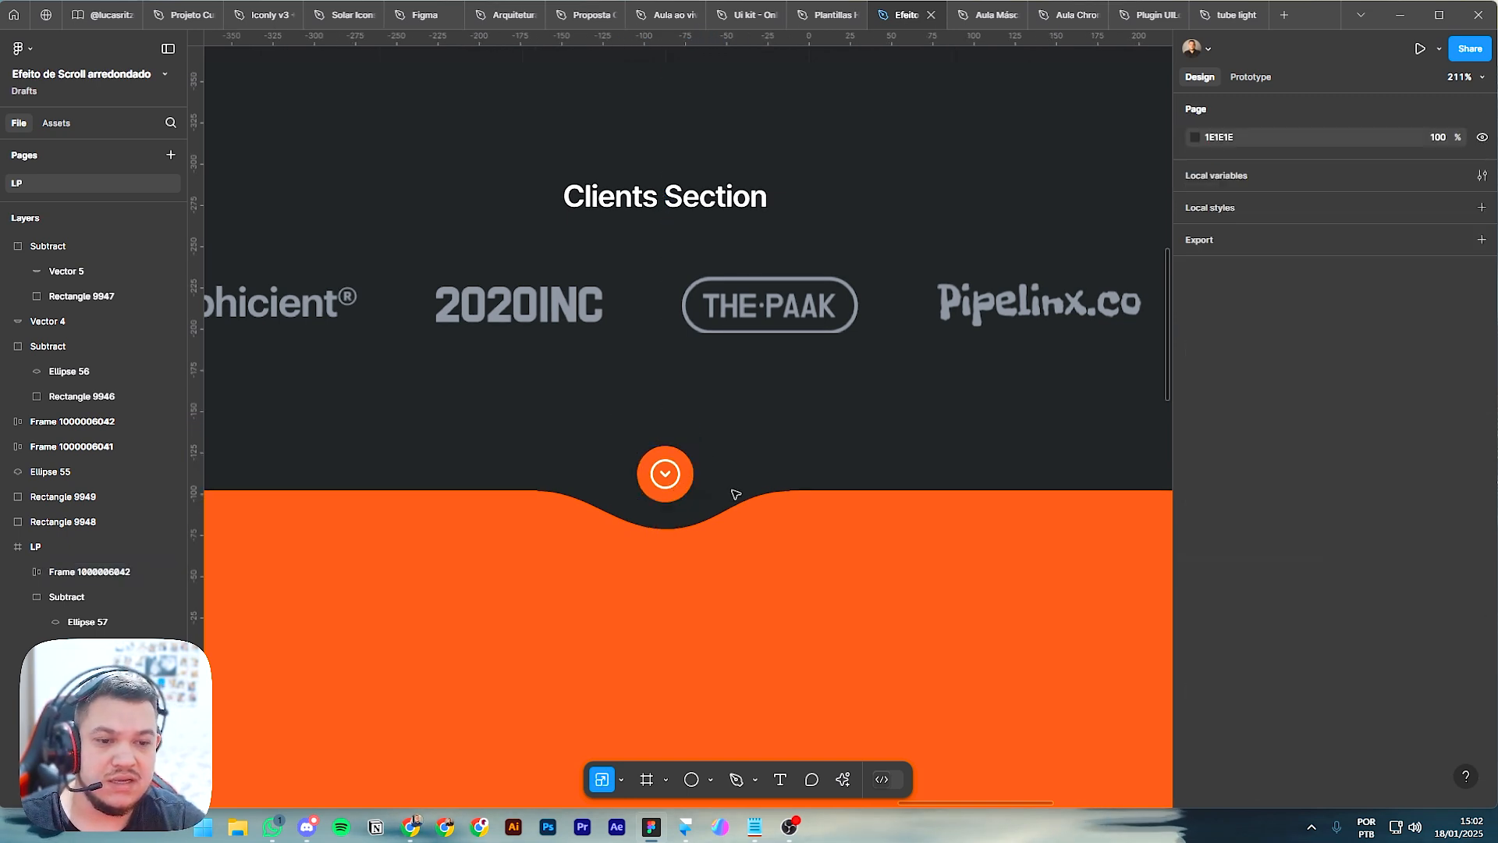
# Step: Edit the subtracted ellipse's vector and raise its right point to Y 923, flush with the orange section's upper edge
pyautogui.scroll(5, 780, 503)
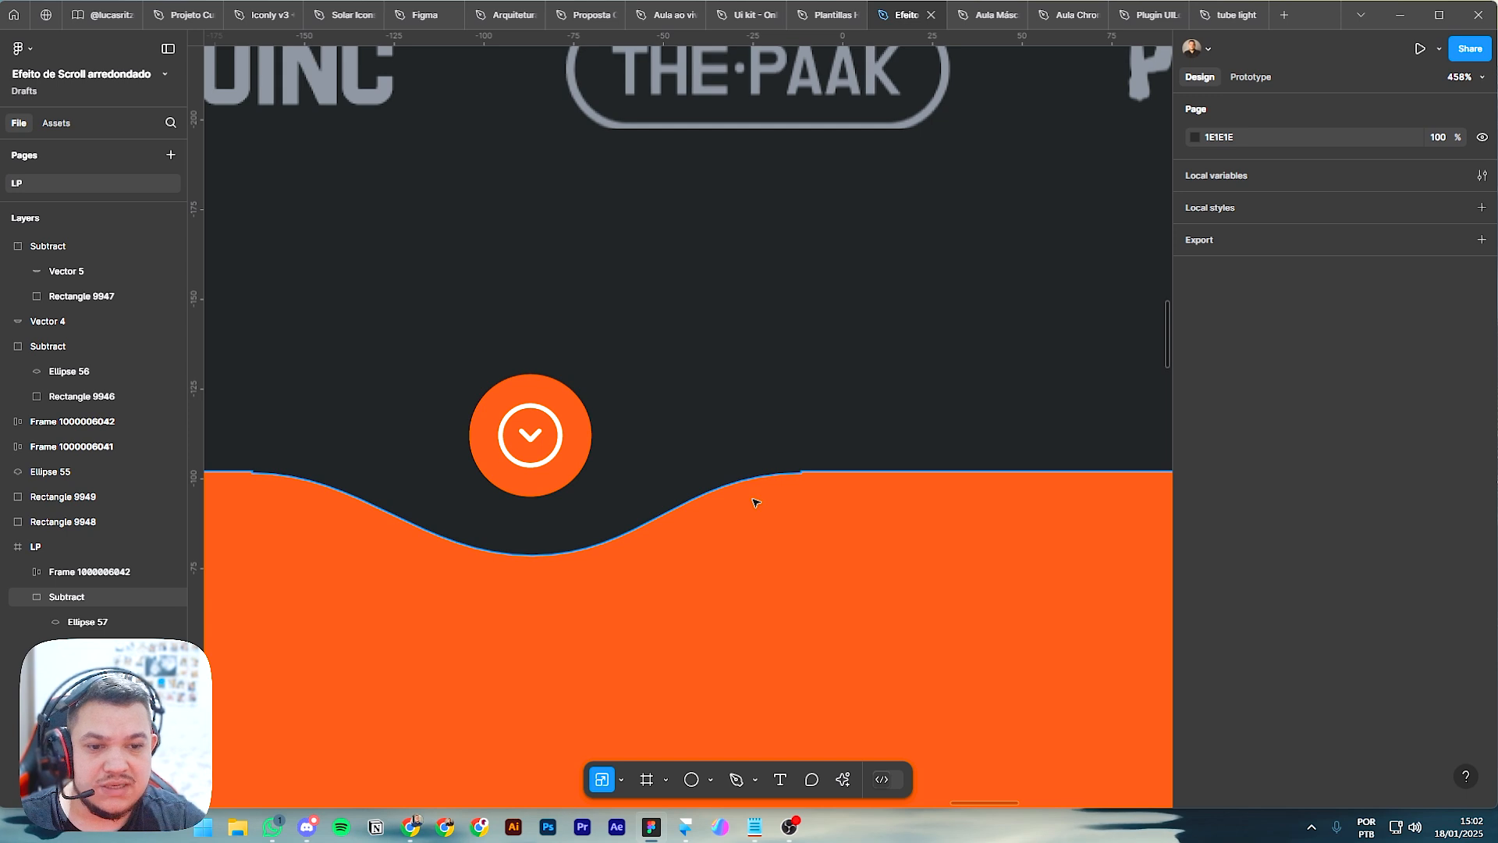
pyautogui.click(755, 503)
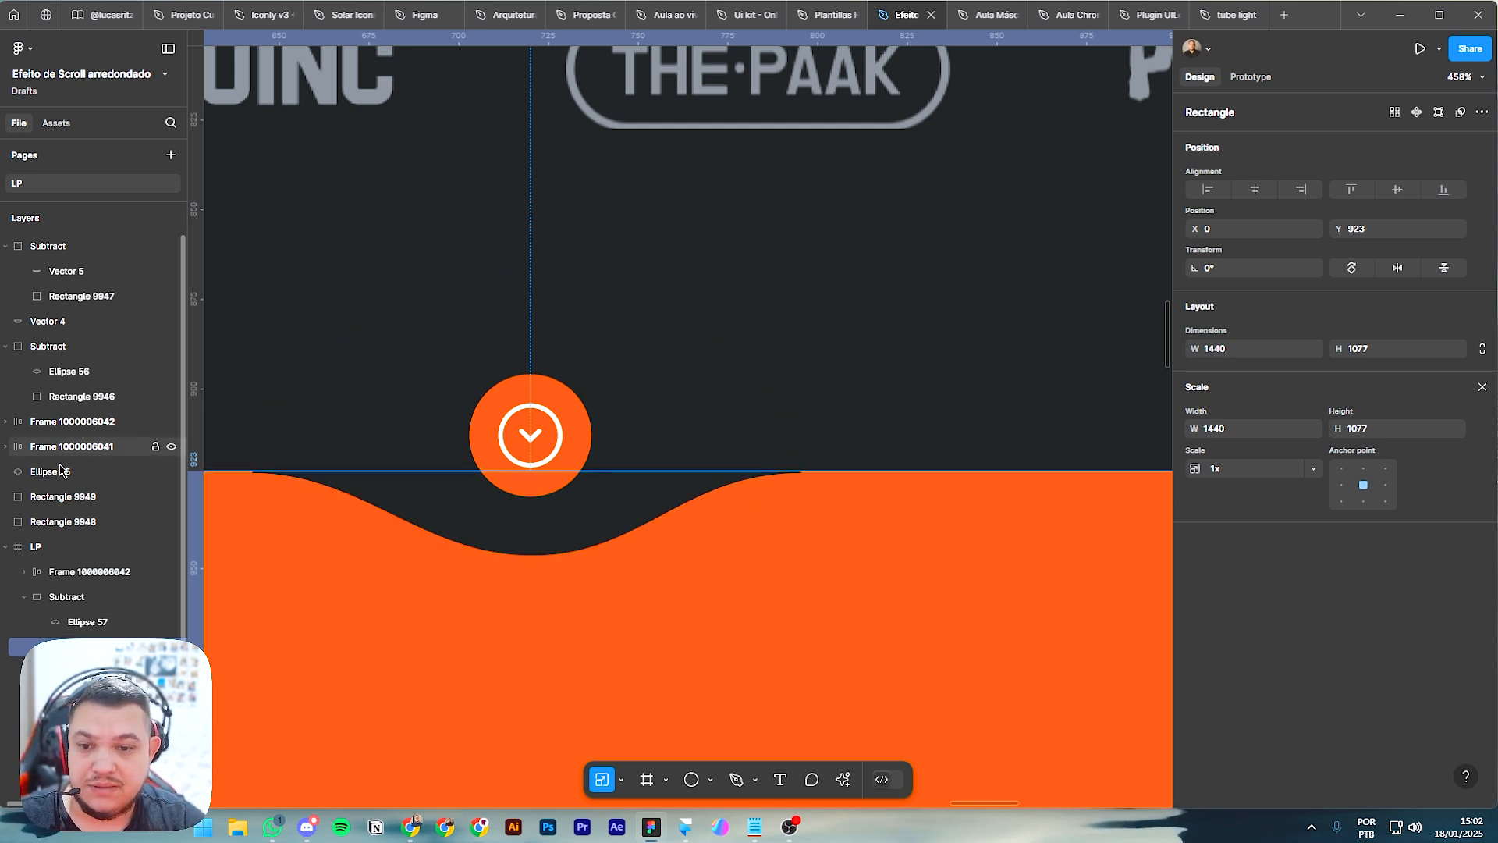
pyautogui.click(86, 622)
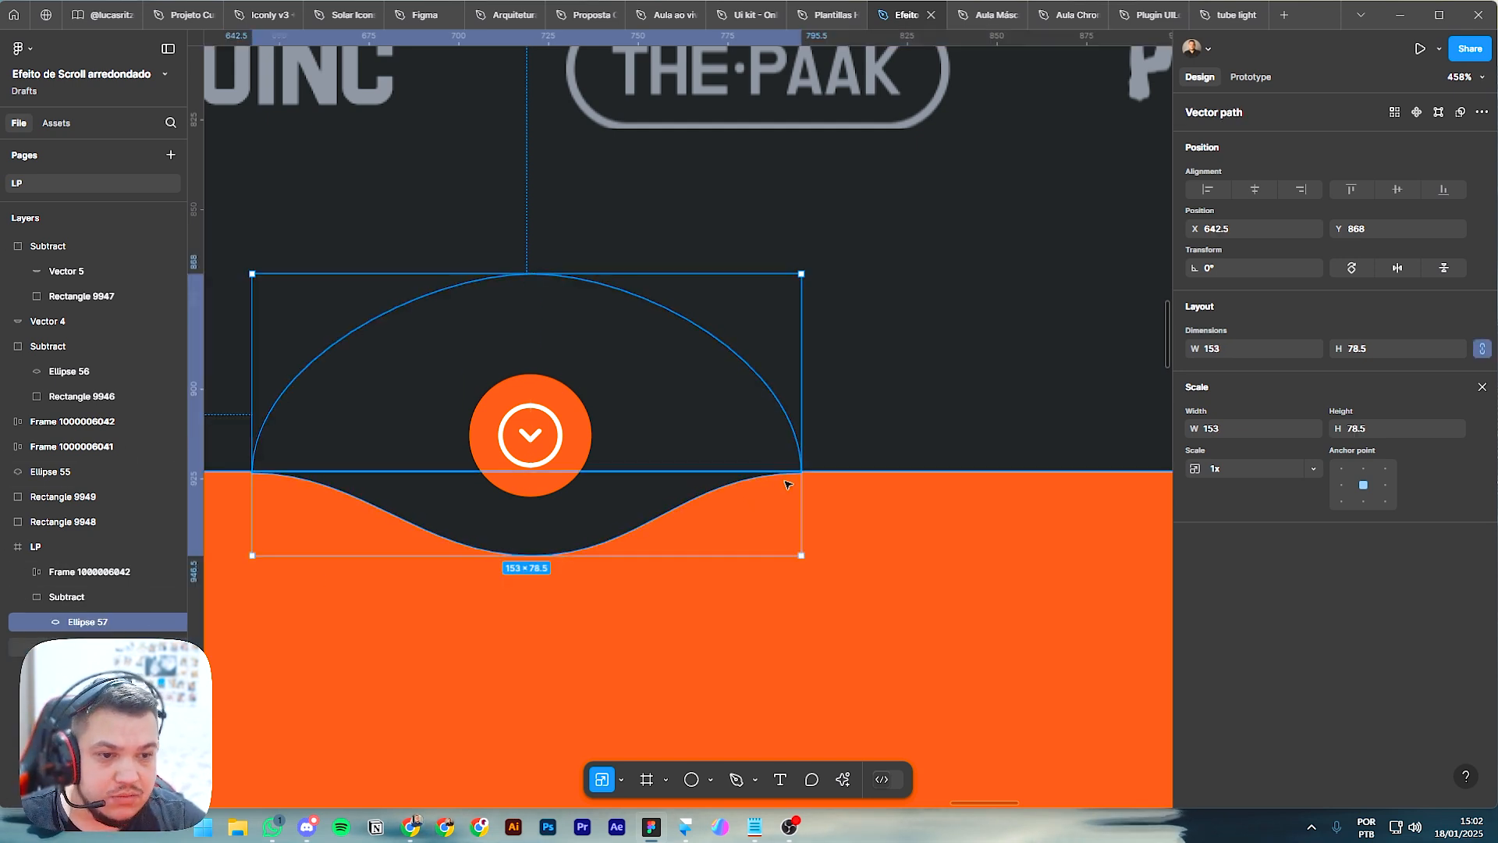
pyautogui.click(1438, 112)
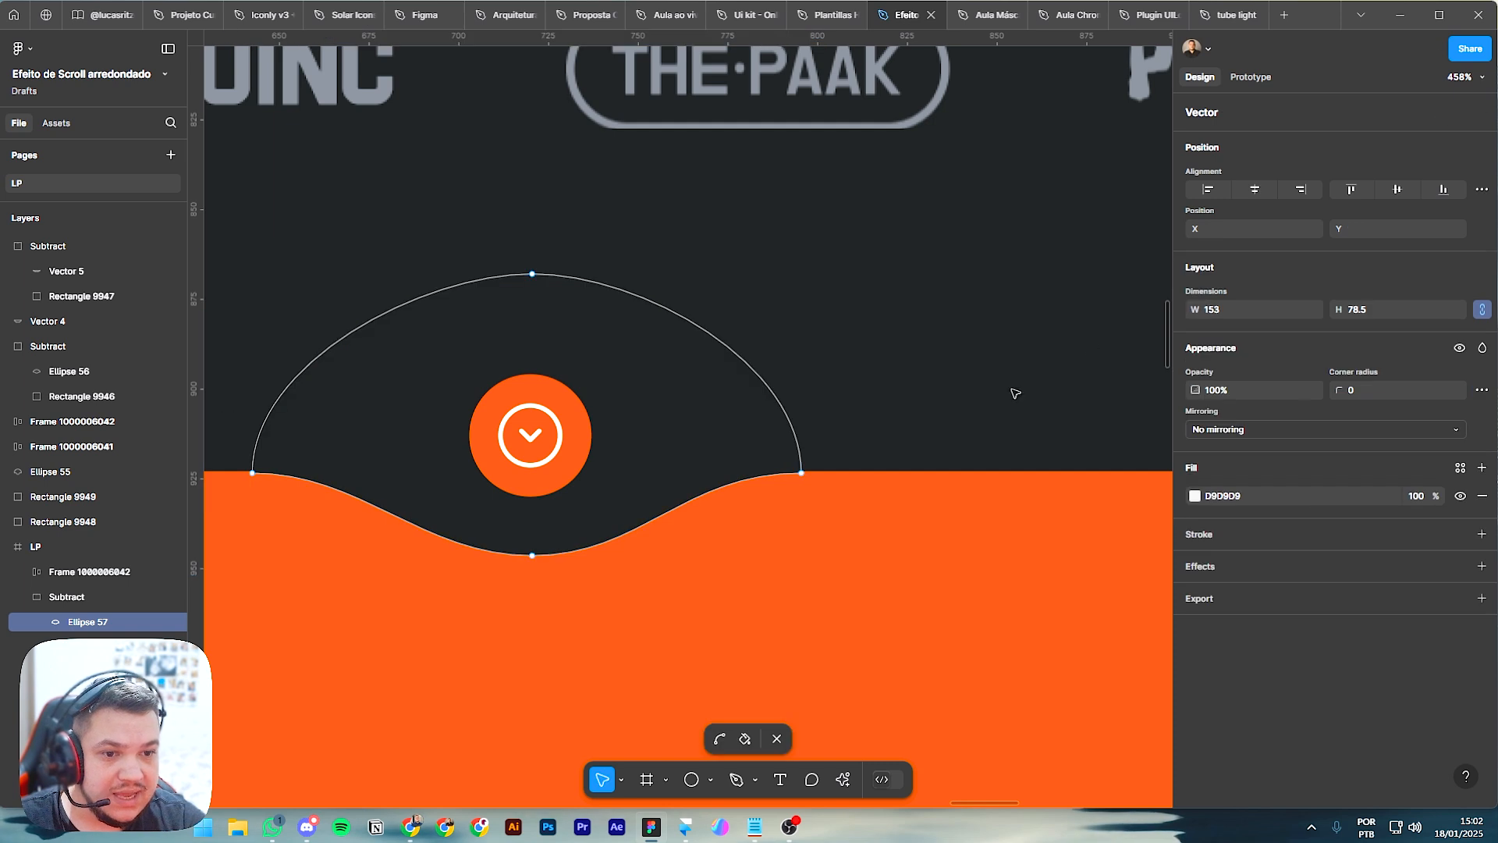
pyautogui.scroll(10, 826, 488)
pyautogui.press('v')
pyautogui.click(721, 360)
pyautogui.press('Escape')
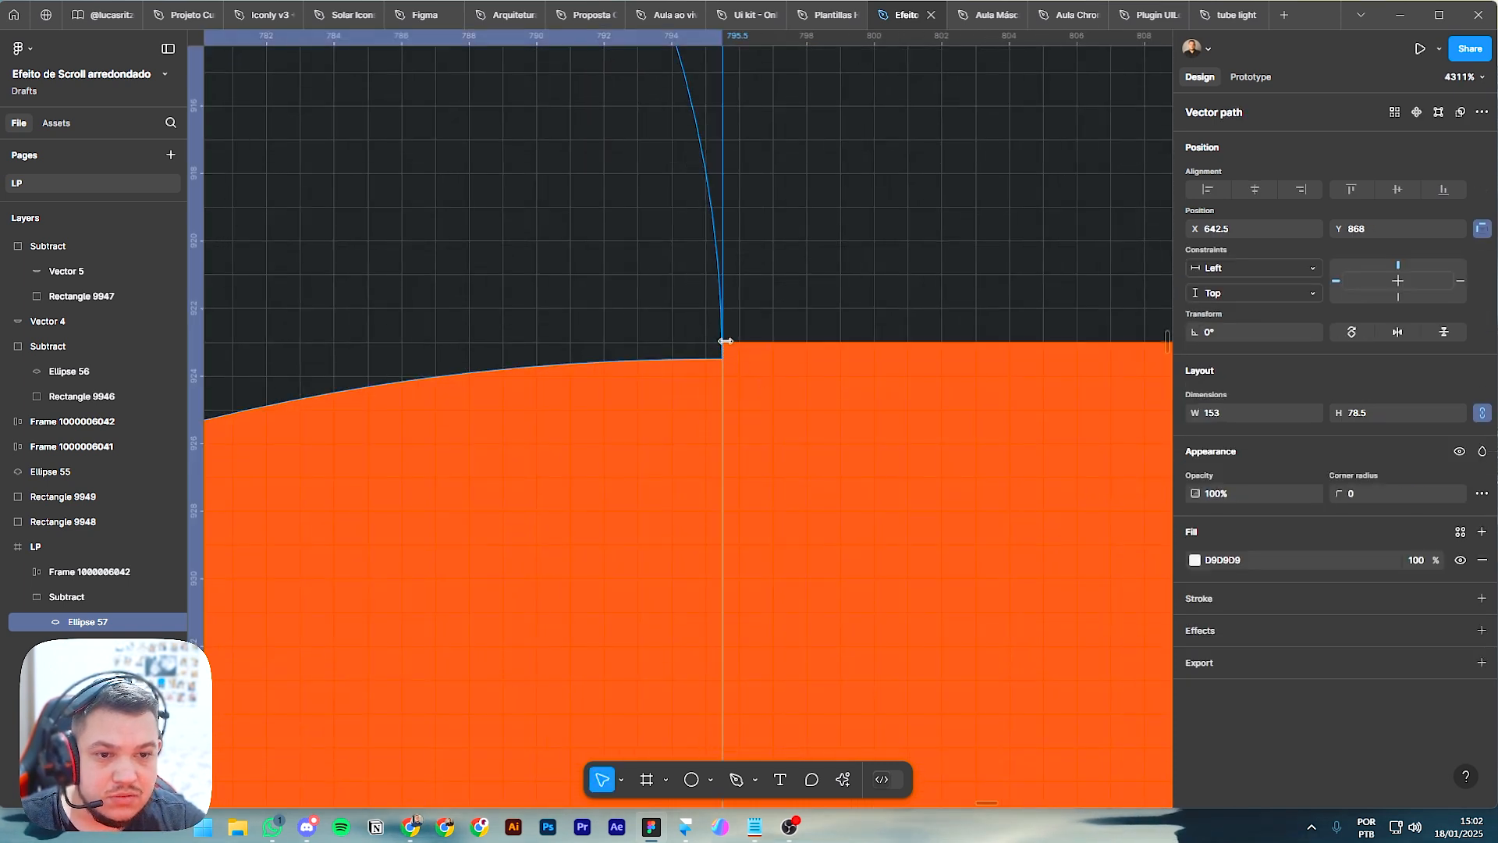
pyautogui.click(1438, 112)
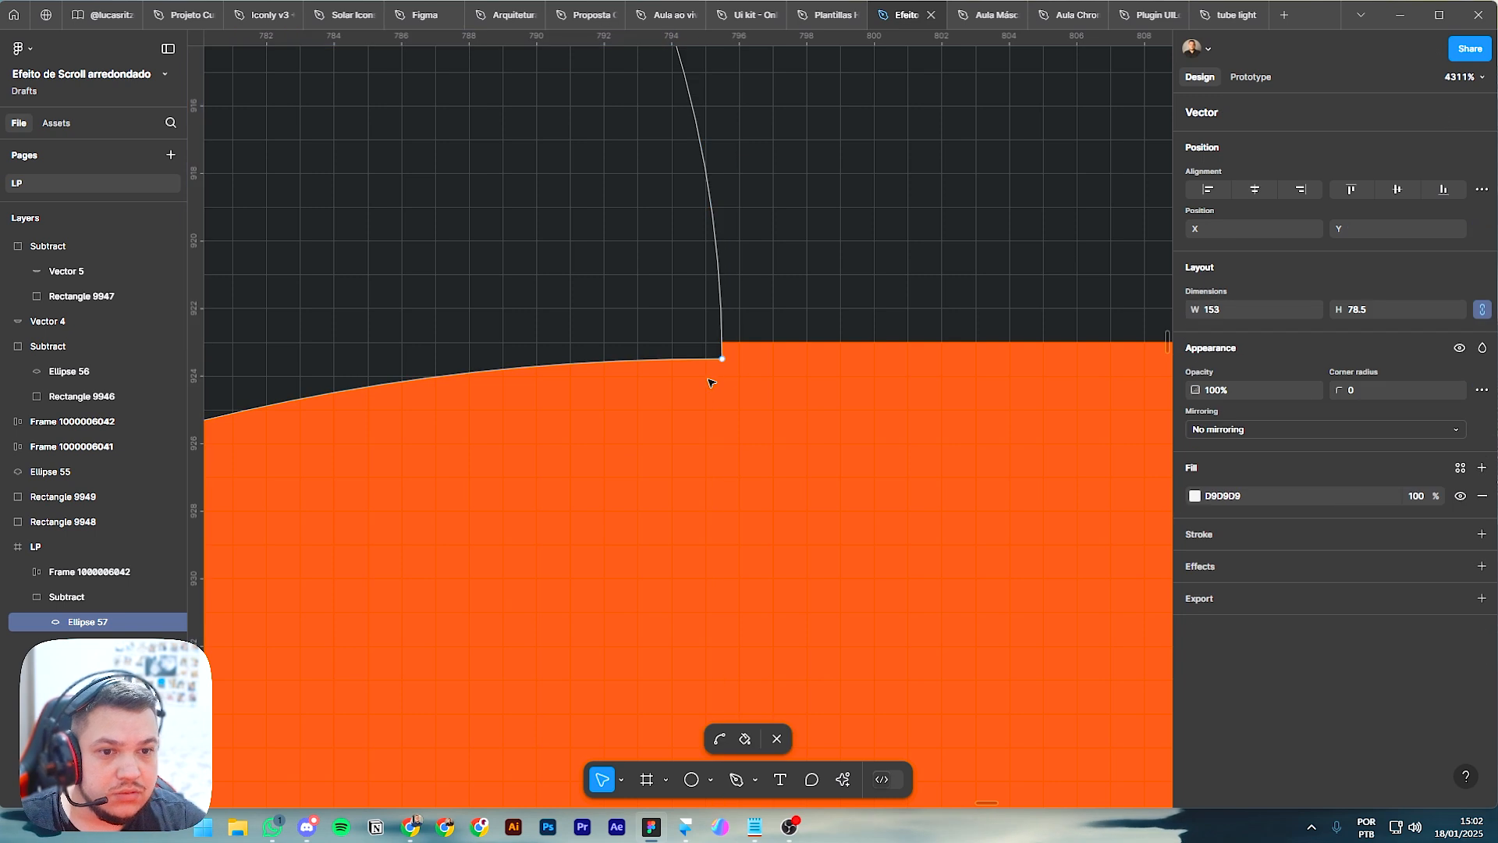
pyautogui.moveTo(722, 360); pyautogui.dragTo(723, 342)
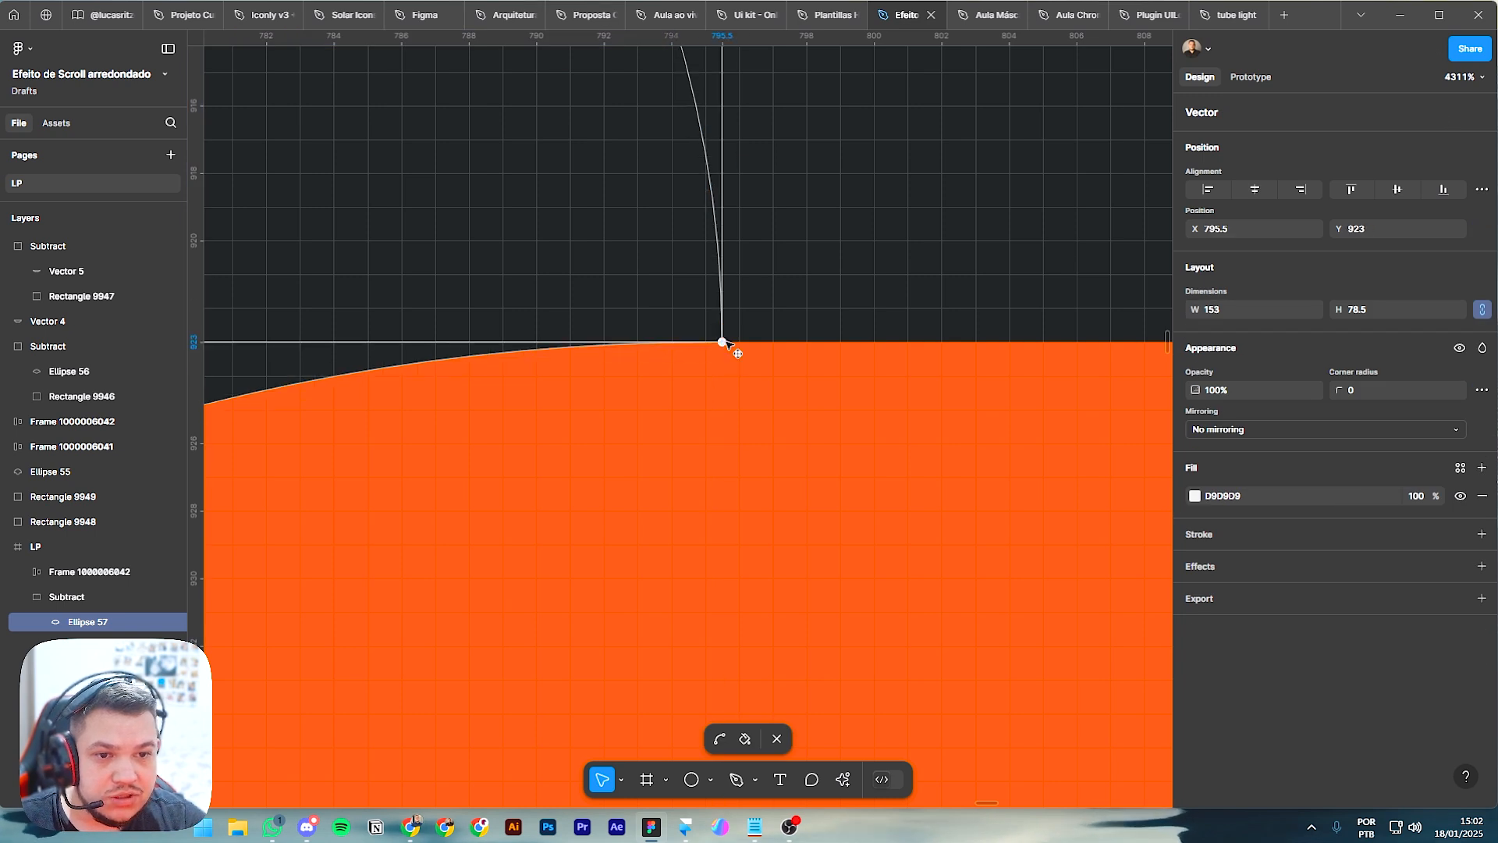
# Step: Raise the subtracted ellipse's left point at X 642.5 to meet the orange section's upper edge and finish the vector edit
pyautogui.moveTo(366, 419); pyautogui.dragTo(931, 426)
pyautogui.moveTo(437, 429); pyautogui.dragTo(1016, 422)
pyautogui.moveTo(257, 440); pyautogui.dragTo(1170, 461)
pyautogui.moveTo(596, 464); pyautogui.dragTo(1090, 428)
pyautogui.moveTo(394, 284); pyautogui.dragTo(1127, 285)
pyautogui.click(660, 274)
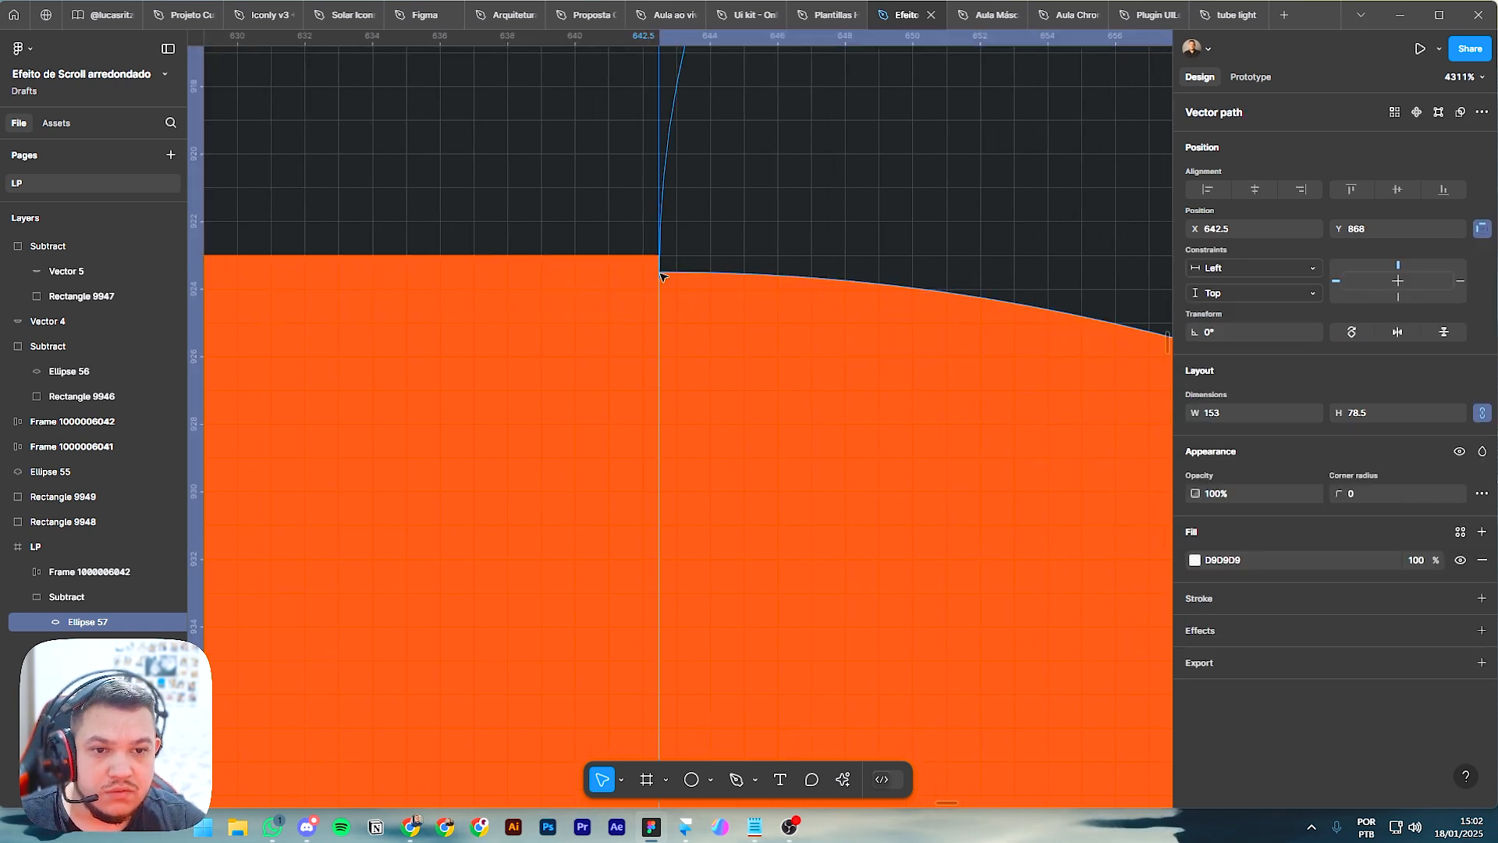
pyautogui.click(1438, 112)
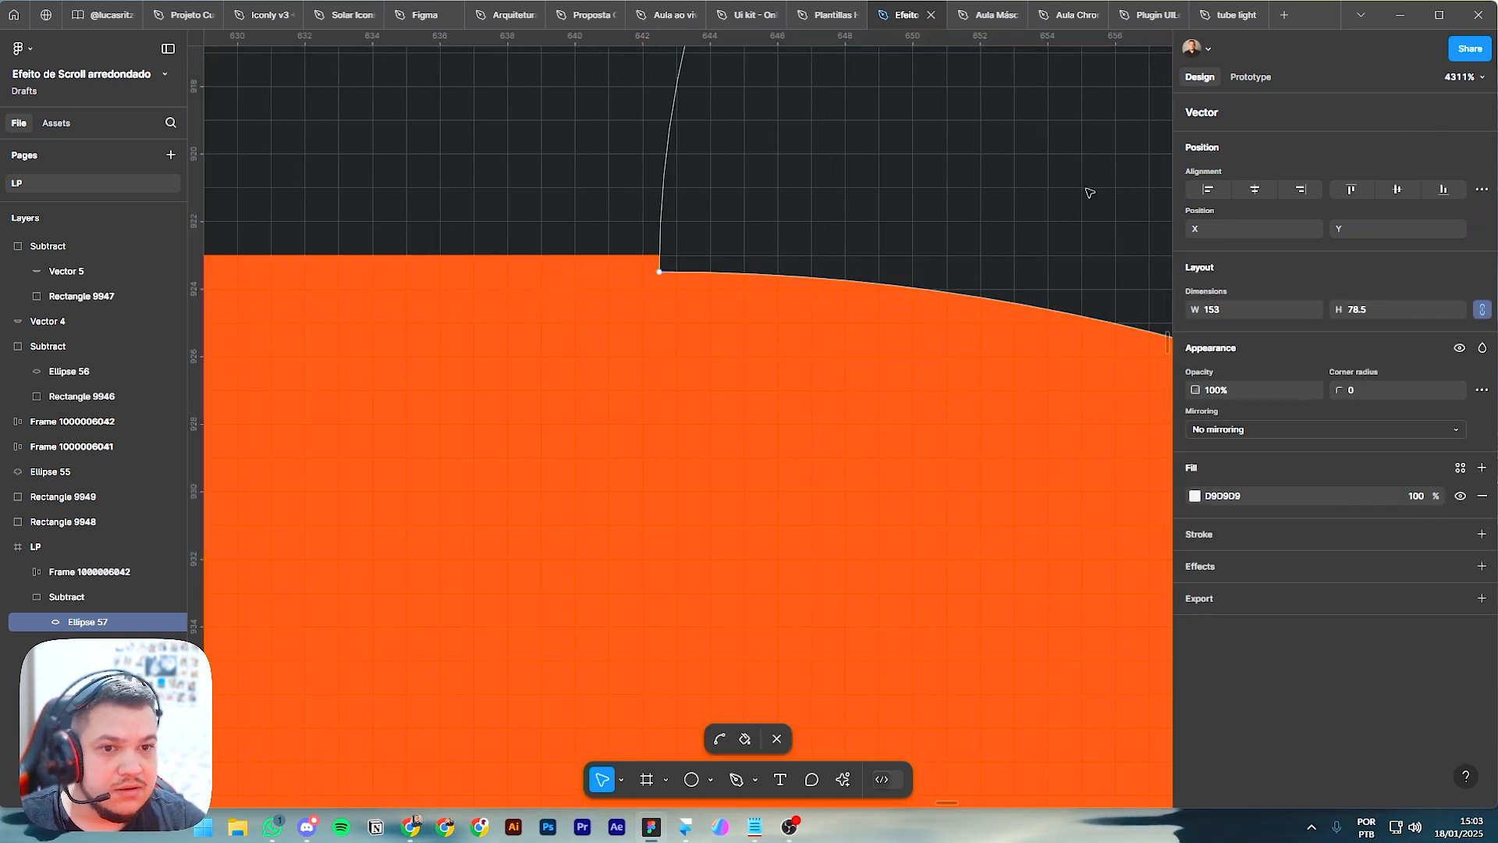
pyautogui.click(660, 273)
pyautogui.click(663, 258)
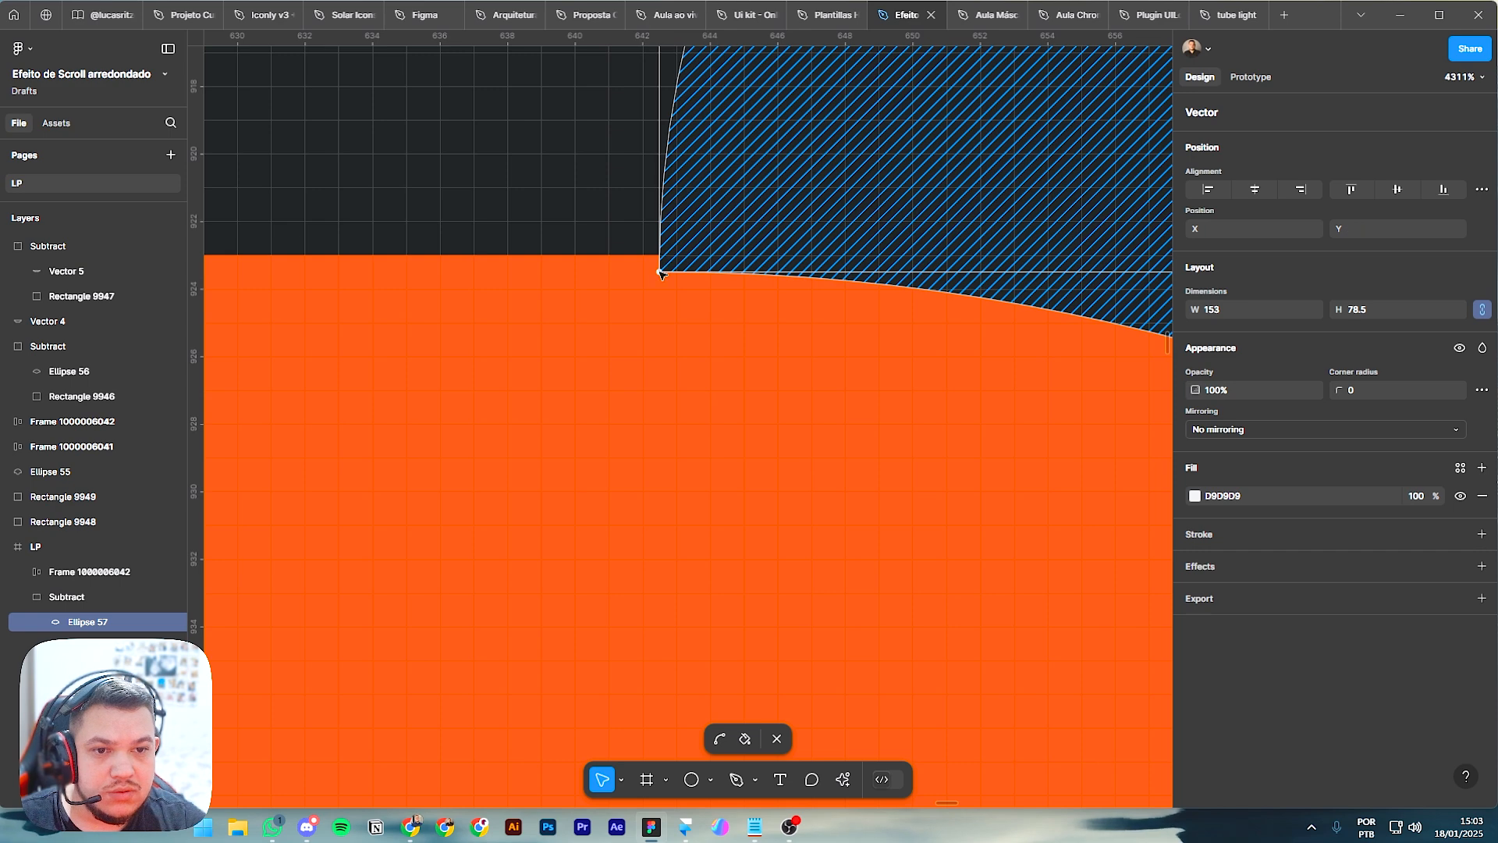
pyautogui.moveTo(660, 271); pyautogui.dragTo(667, 264)
pyautogui.click(902, 205)
pyautogui.press('Escape')
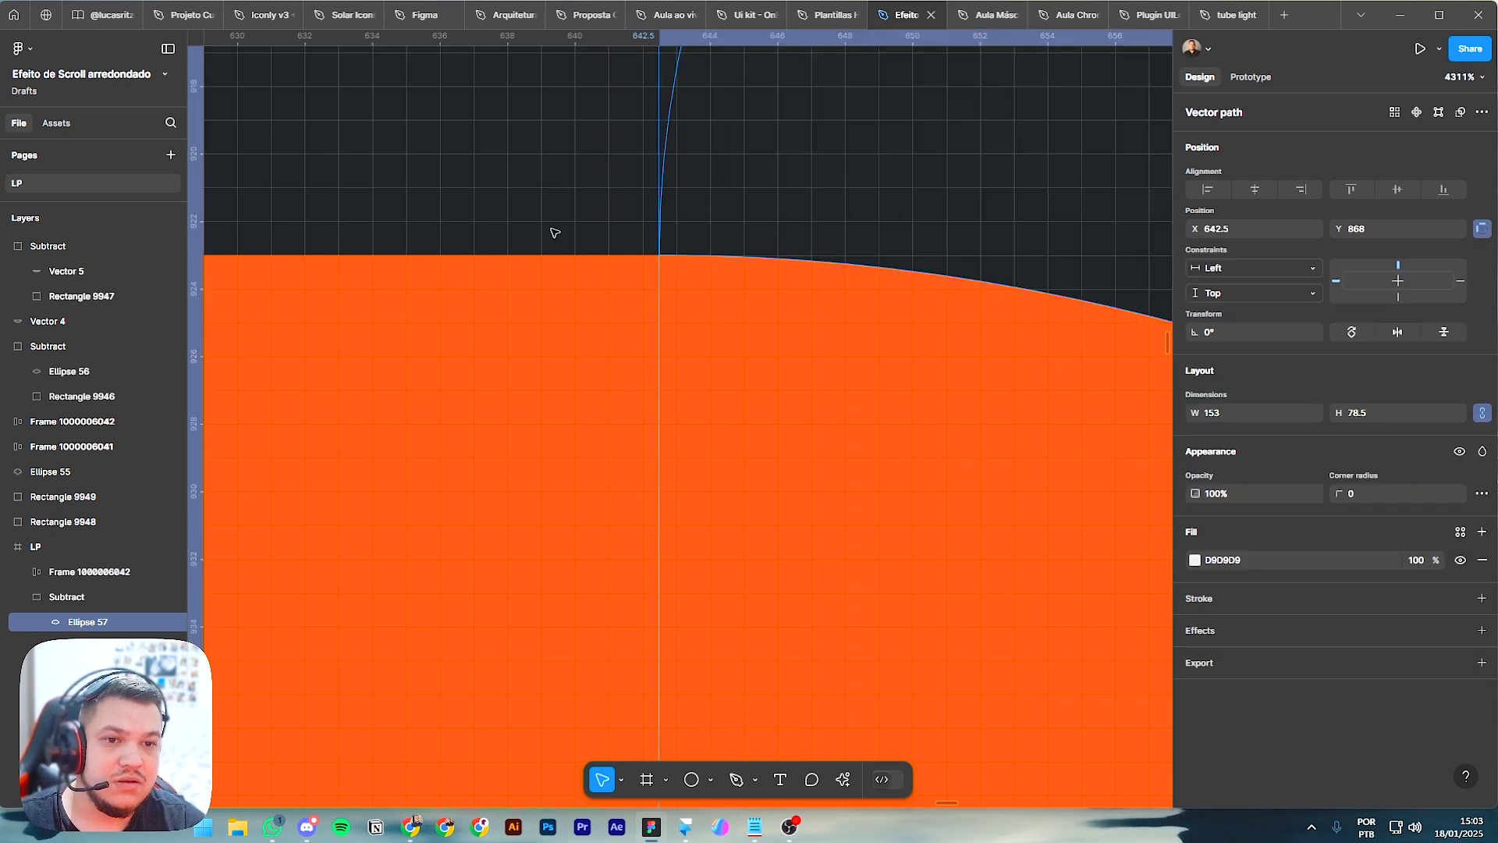
pyautogui.doubleClick(535, 412)
pyautogui.scroll(-6, 535, 415)
pyautogui.scroll(-4, 535, 414)
pyautogui.press('Escape')
pyautogui.press('Escape')
# Step: Reorder the LP frame's layers, moving the pricing, clients, hero and navigation content frames above the orange Subtract shape
pyautogui.scroll(-6, 780, 390)
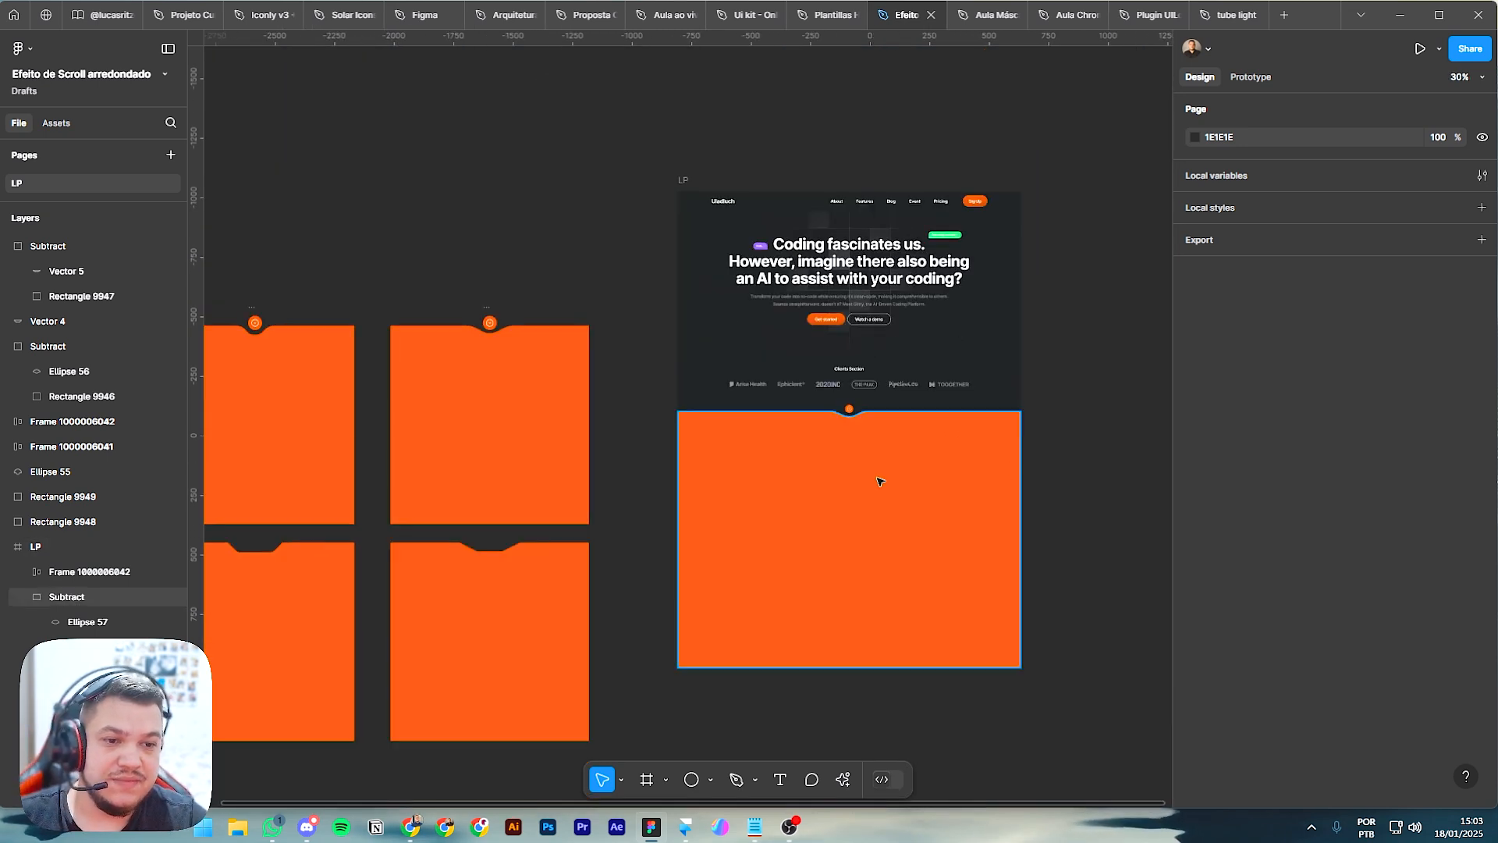
pyautogui.click(879, 481)
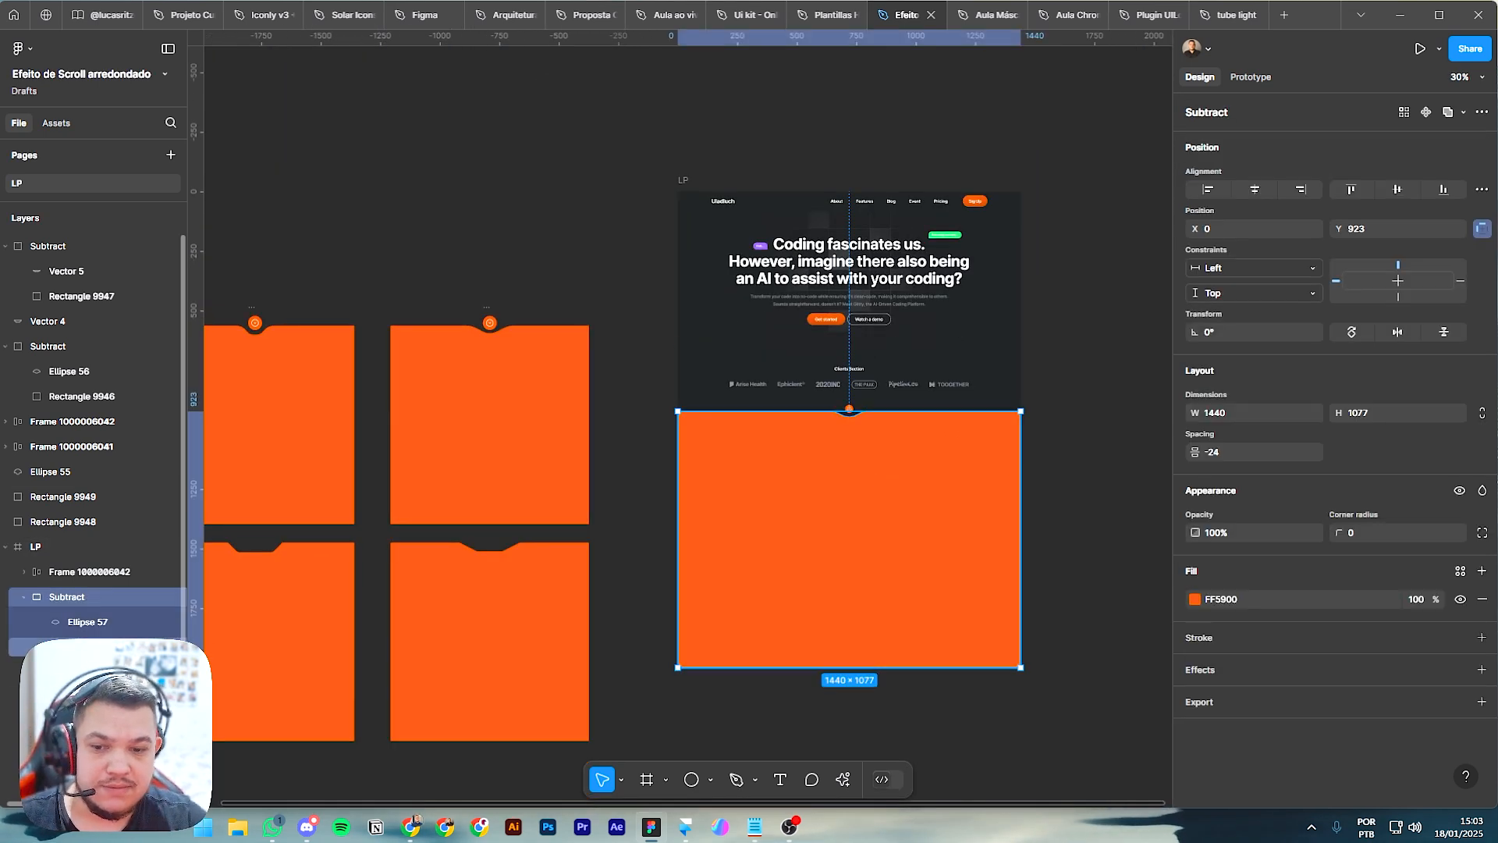
pyautogui.click(94, 672)
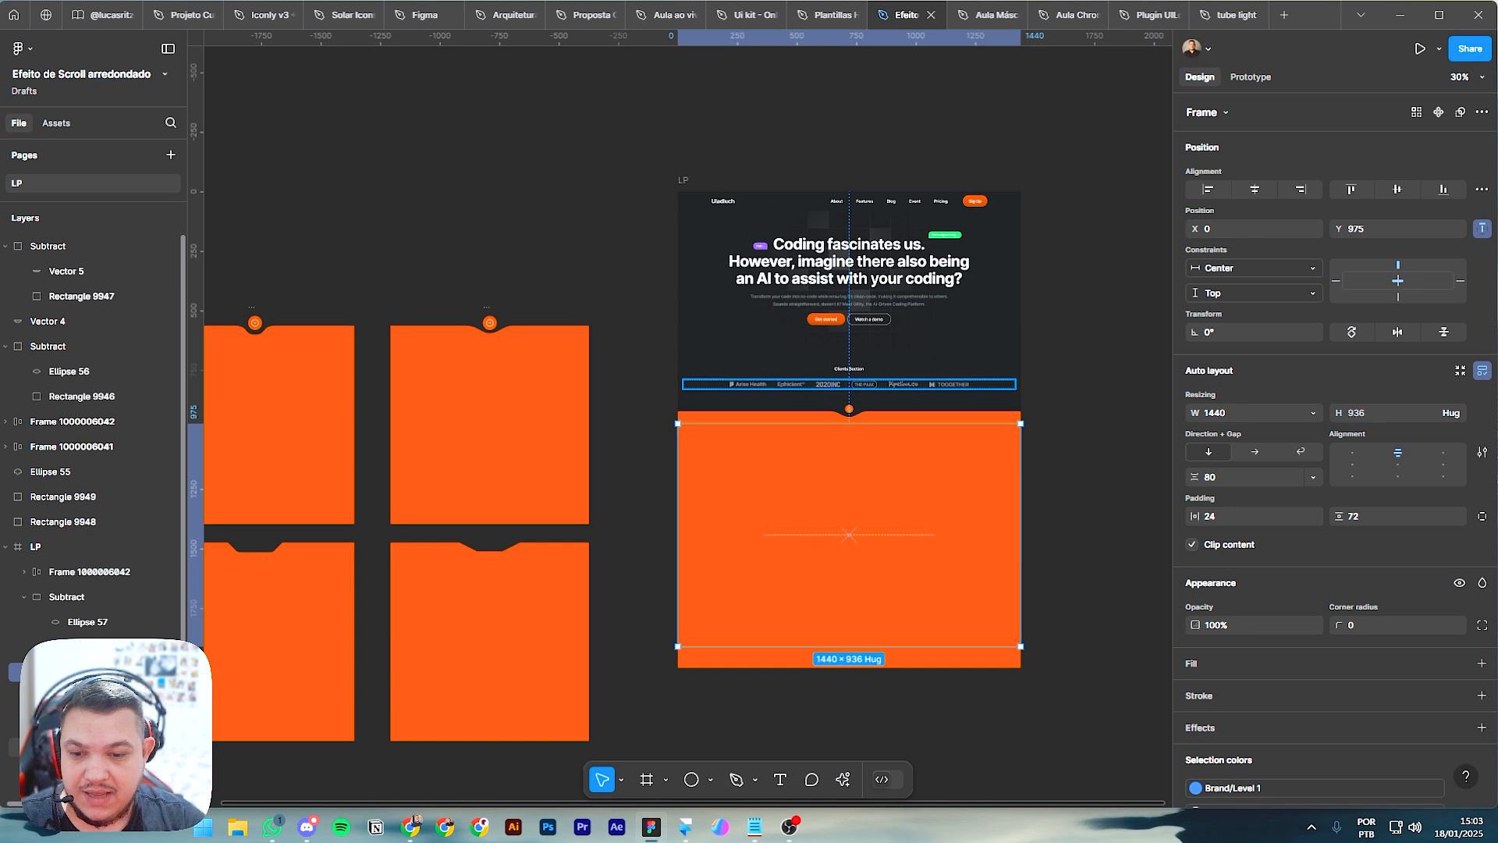
pyautogui.scroll(-1, 94, 702)
pyautogui.keyDown('shift'); pyautogui.click(94, 788); pyautogui.keyUp('shift')
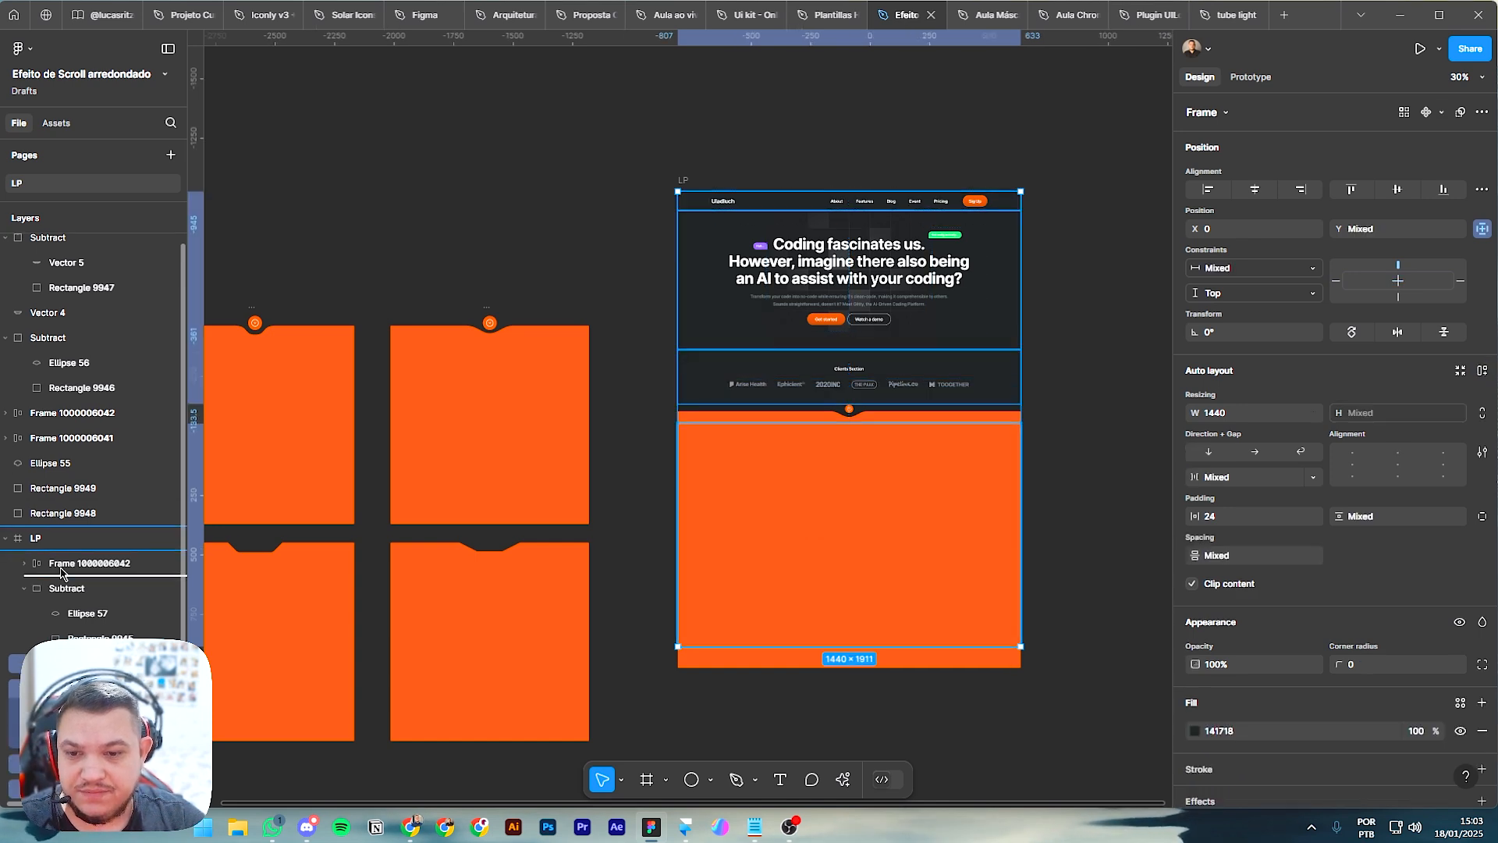
pyautogui.click(1138, 490)
pyautogui.keyDown('ctrl'); pyautogui.scroll(8, 897, 434); pyautogui.keyUp('ctrl')
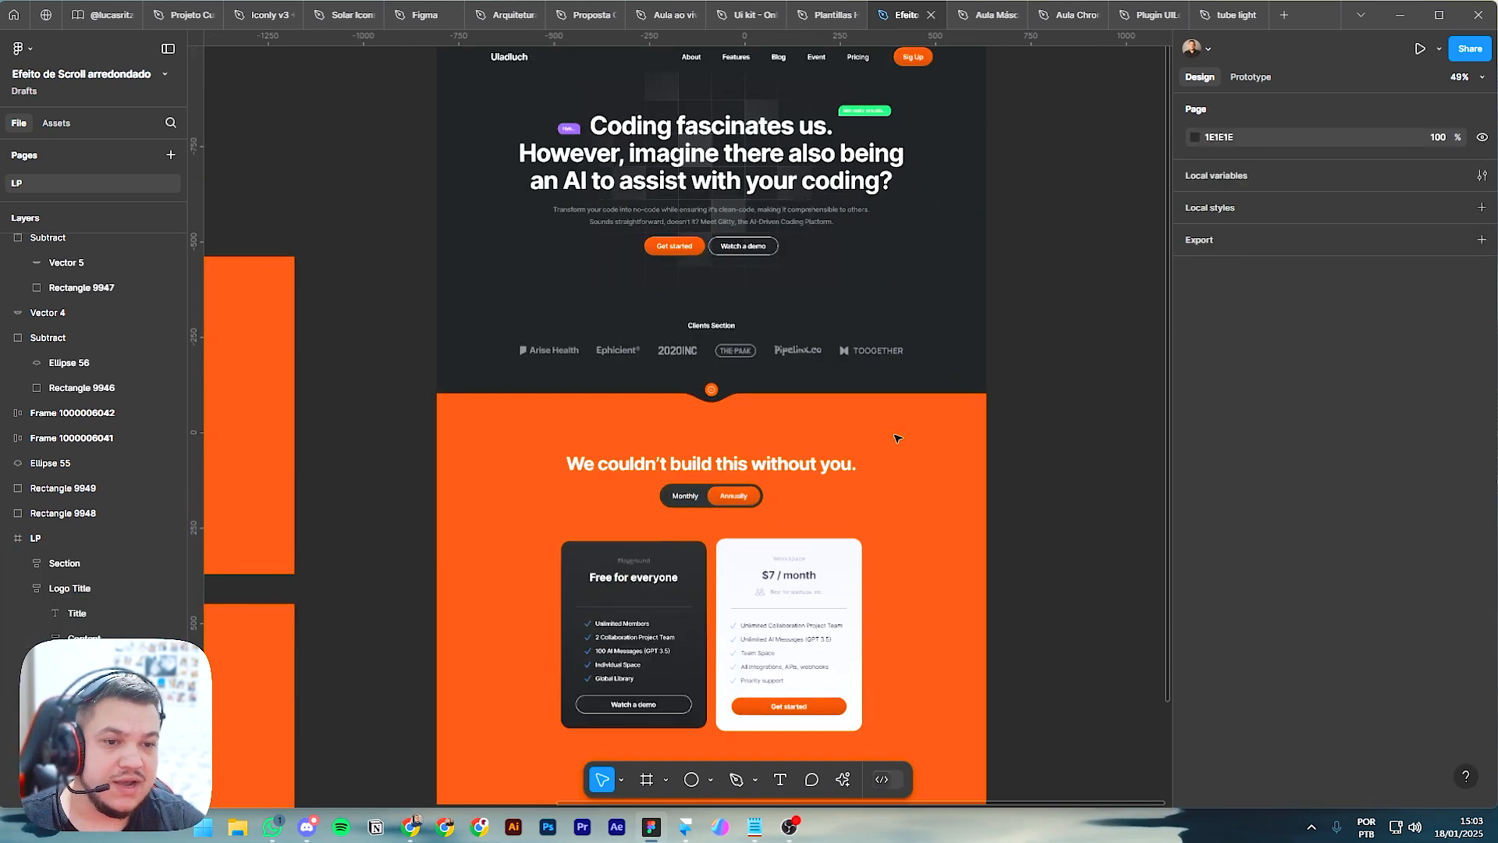
pyautogui.keyDown('ctrl'); pyautogui.scroll(2, 785, 400); pyautogui.keyUp('ctrl')
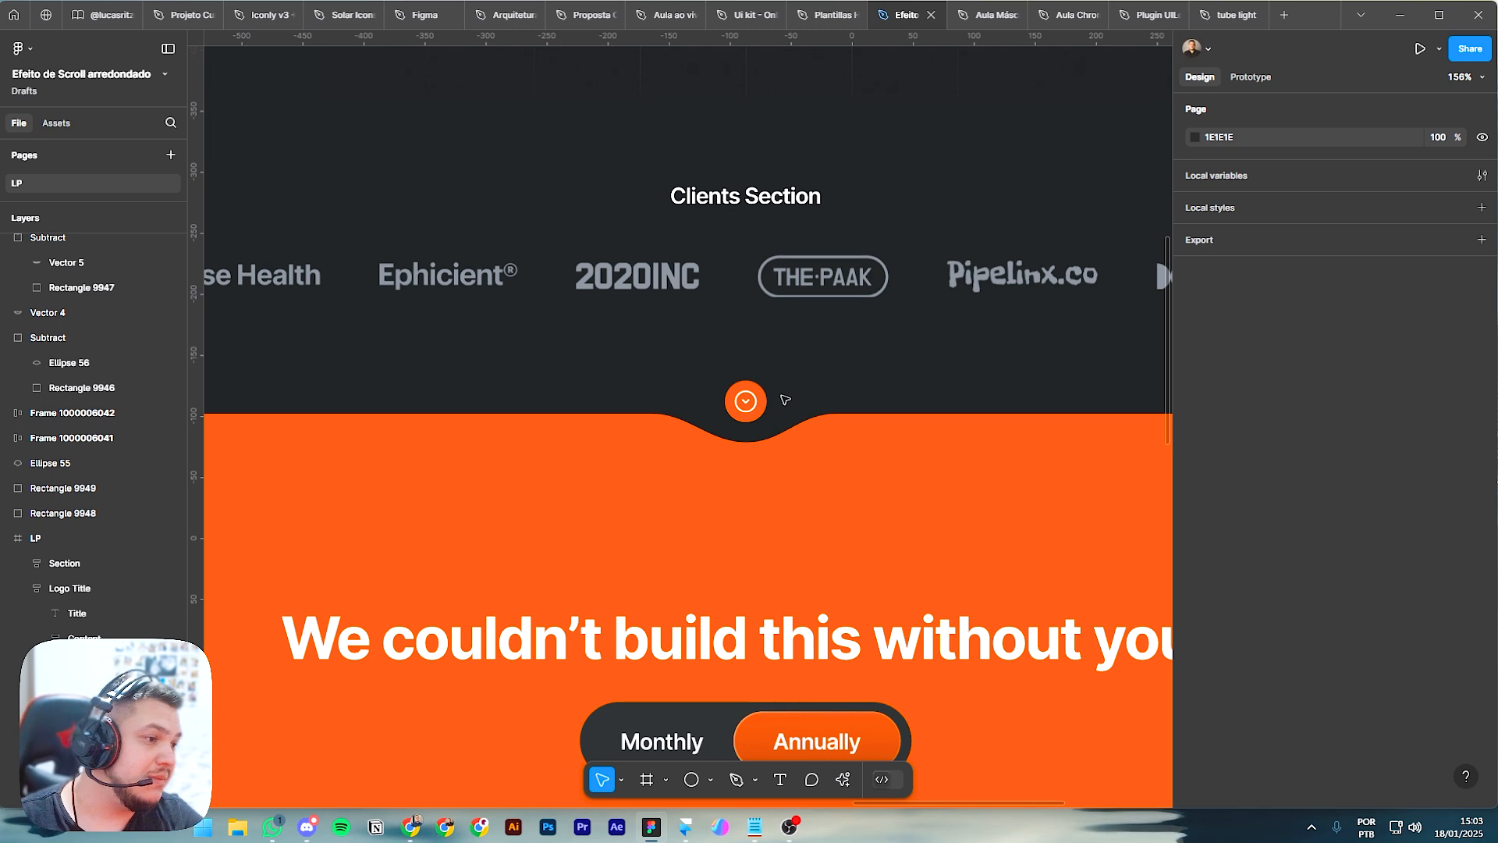